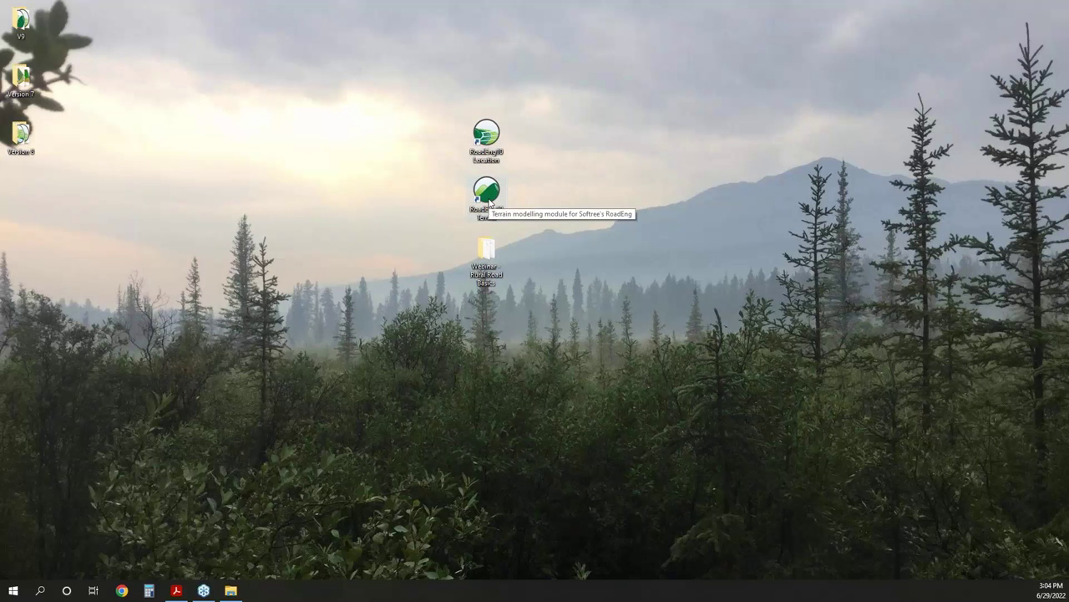
# Launch RoadEng10 Terrain and choose MD_Rd_Survey_EPSG_2193.csv from the Webinar - Rural Road Basics Survey Data folder as the file to insert
pyautogui.click(491, 203)
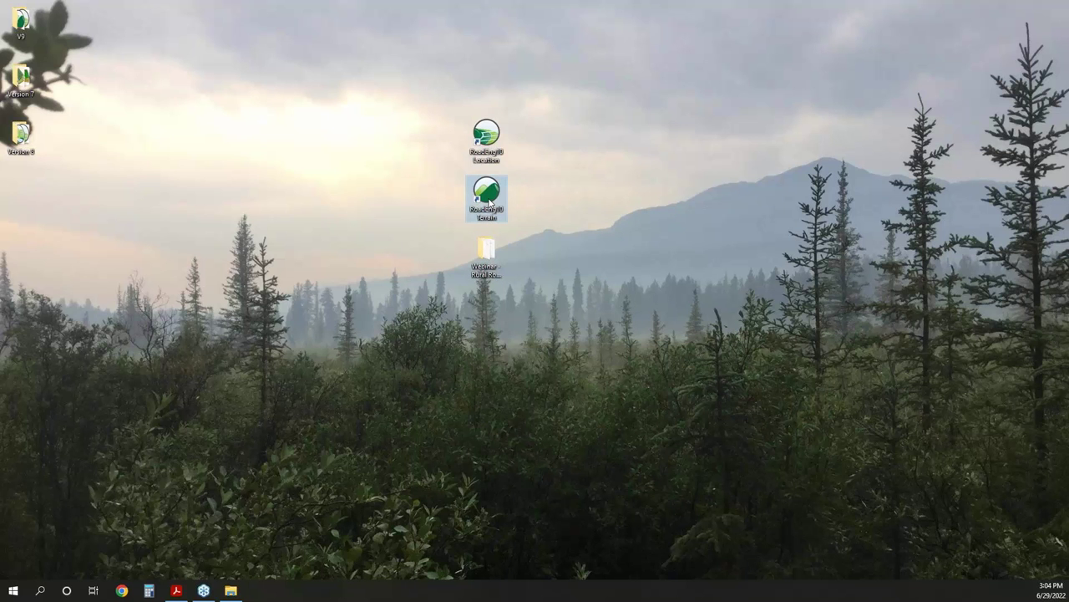
pyautogui.doubleClick(489, 198)
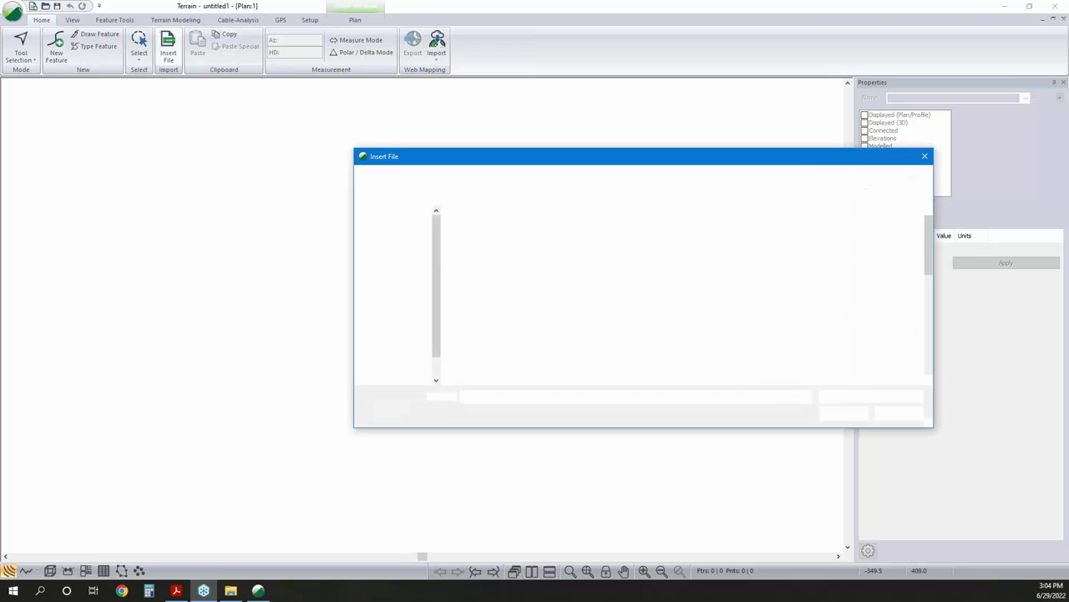
pyautogui.doubleClick(477, 289)
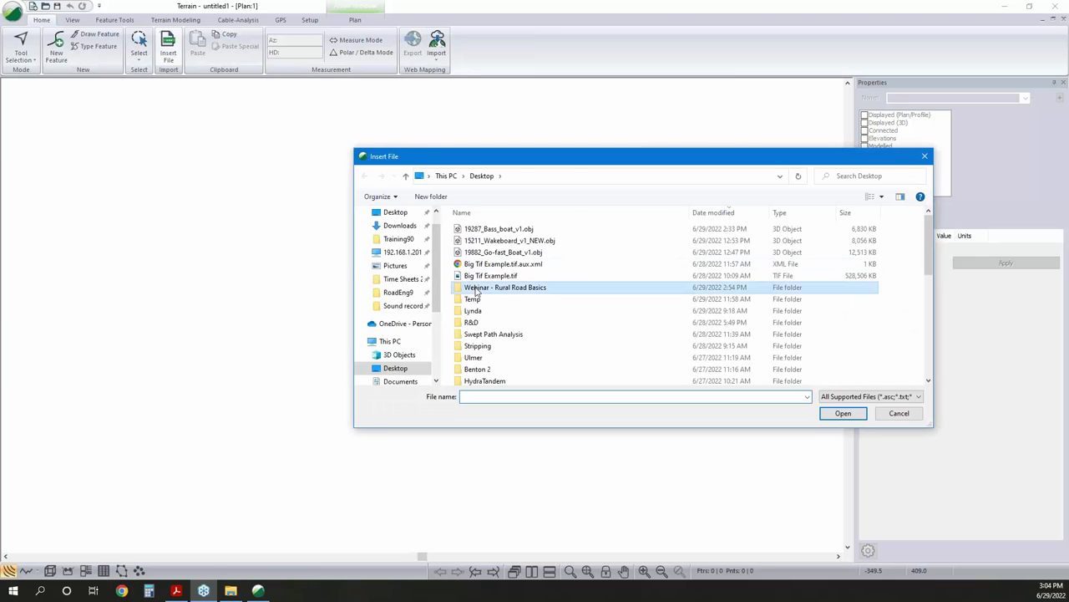
pyautogui.doubleClick(481, 230)
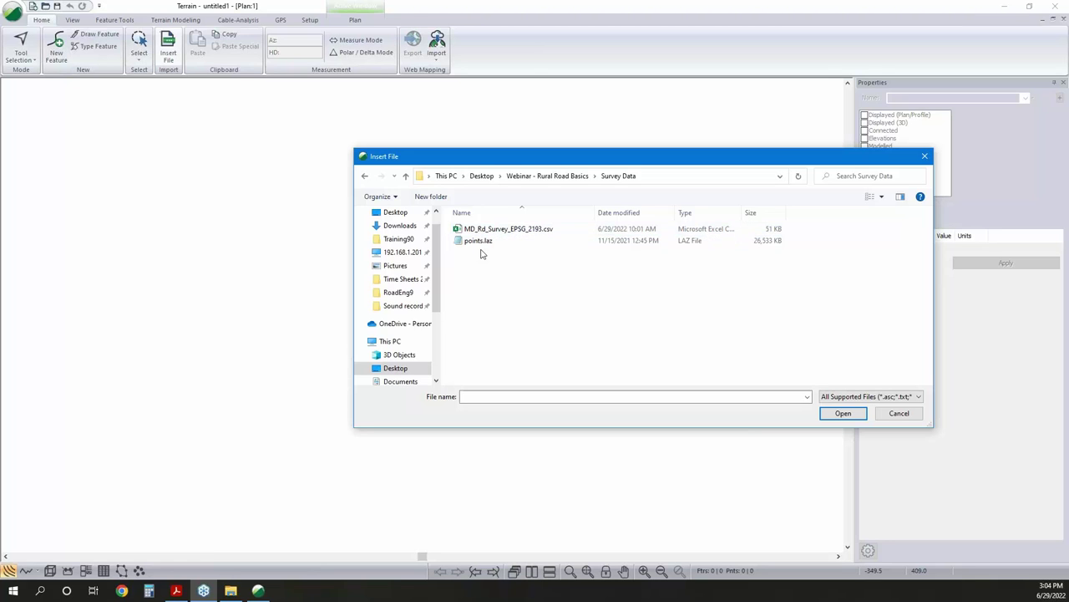
pyautogui.click(481, 229)
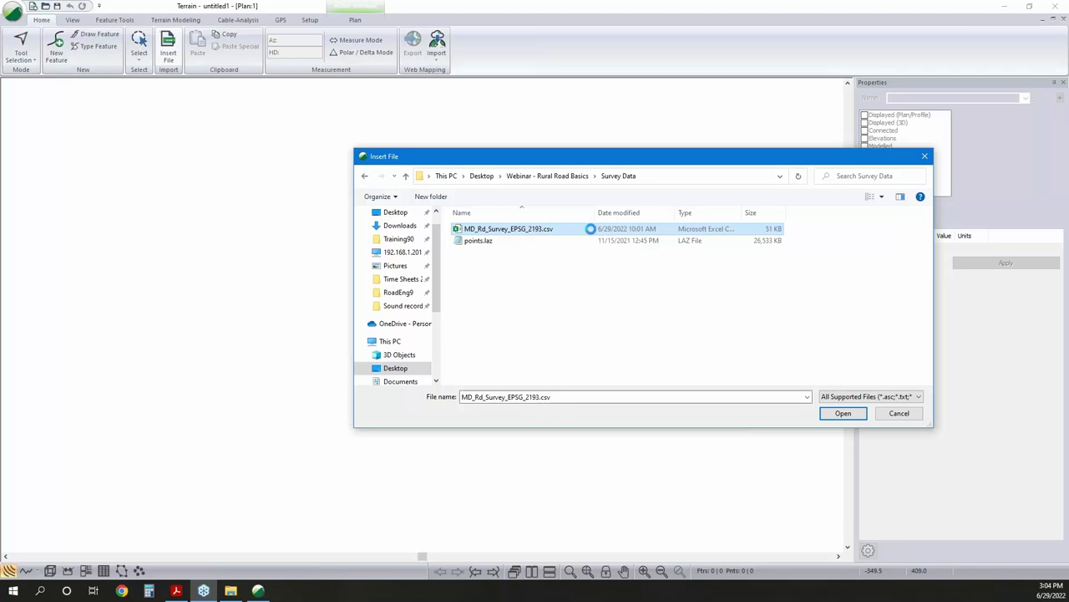
# Open the survey CSV in Notepad to examine its record layout, starting with the point number column, and minimize it
pyautogui.rightClick(542, 227)
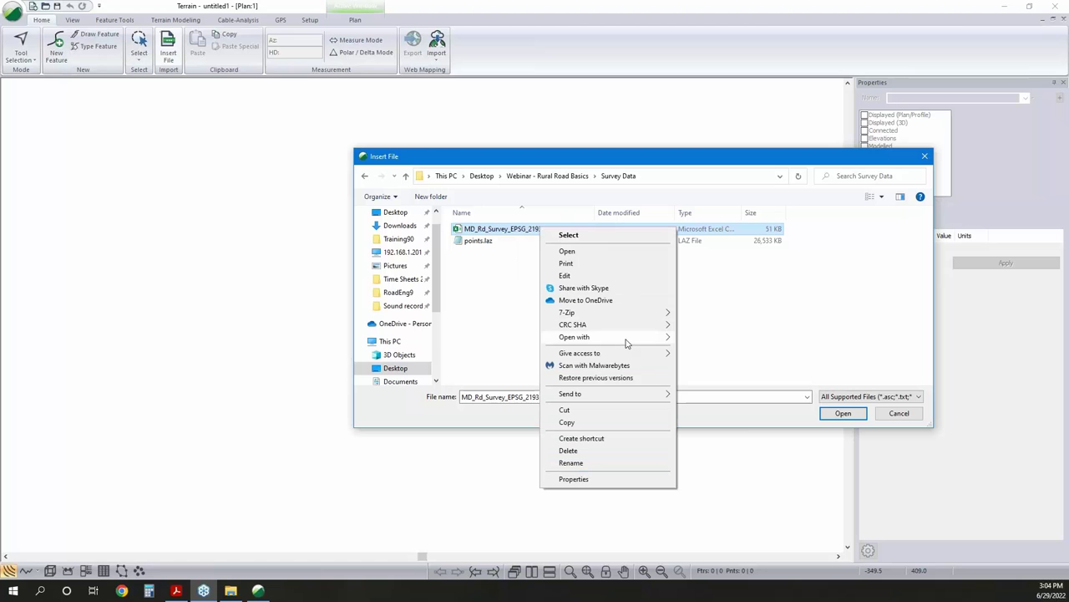
pyautogui.moveTo(626, 343)
pyautogui.click(698, 363)
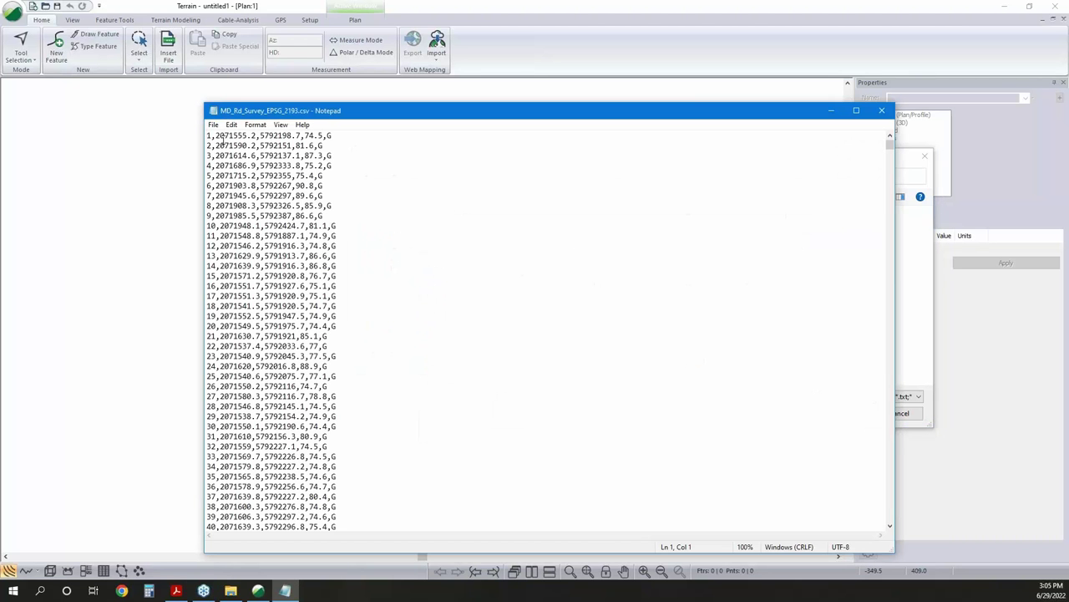
pyautogui.doubleClick(209, 136)
pyautogui.click(831, 110)
# Open the survey CSV for insertion and bring up the import options for adding a new format
pyautogui.click(843, 413)
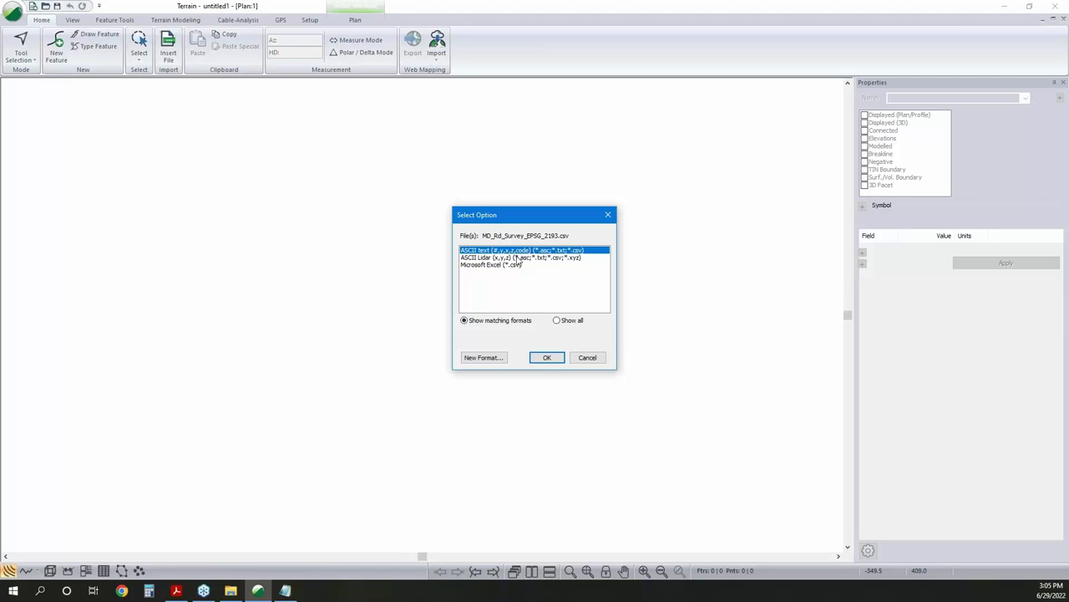
pyautogui.click(484, 361)
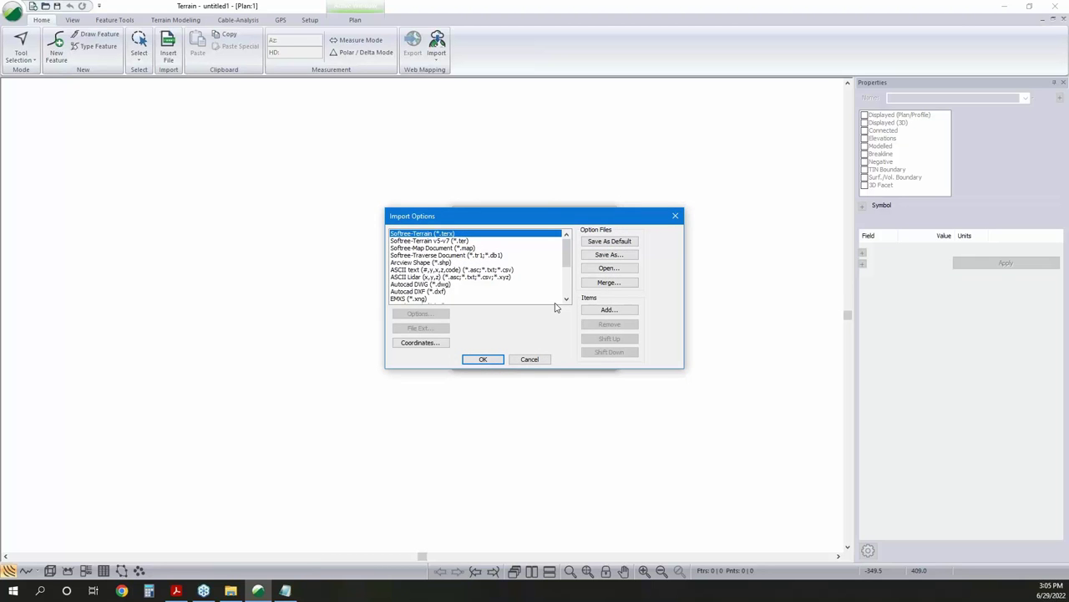
pyautogui.moveTo(569, 223); pyautogui.dragTo(582, 391)
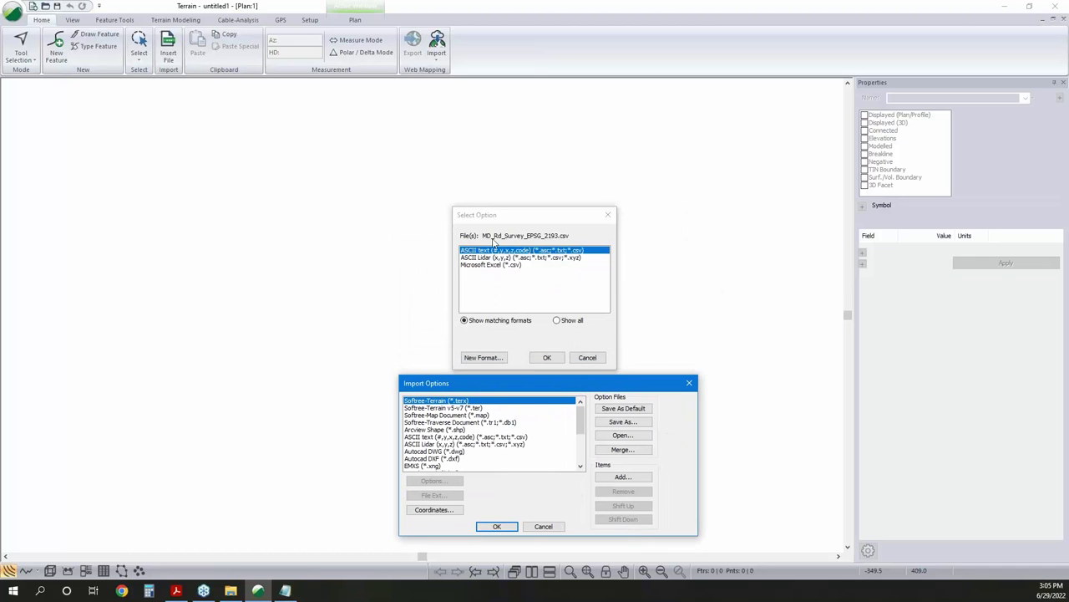
pyautogui.click(490, 358)
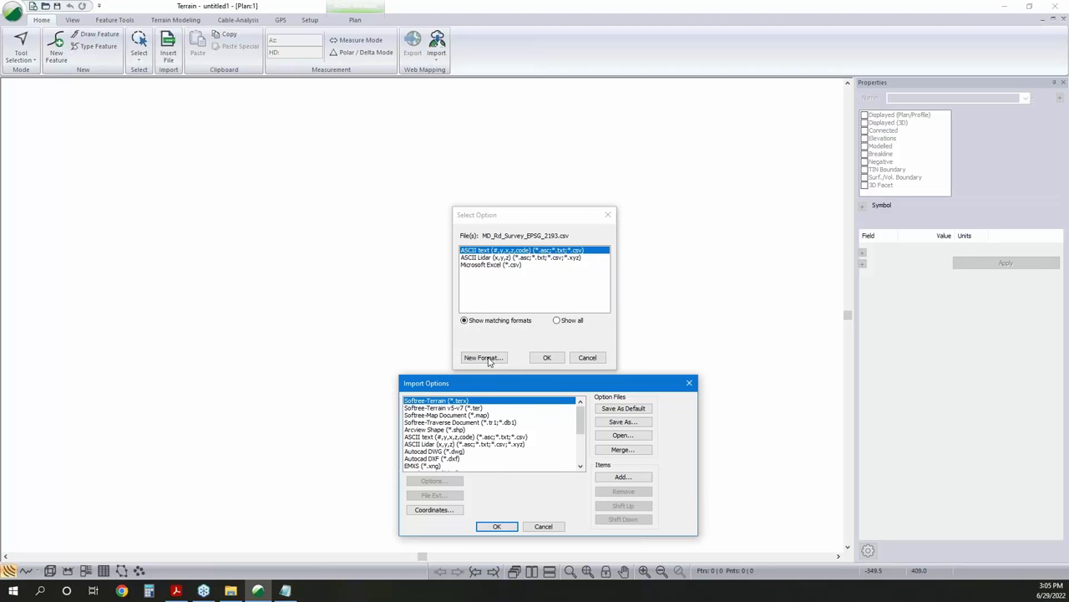
# Merge the format file Webinar Example IOP.iop into the import options, ignoring duplicate formats, and accept the updated list
pyautogui.click(623, 450)
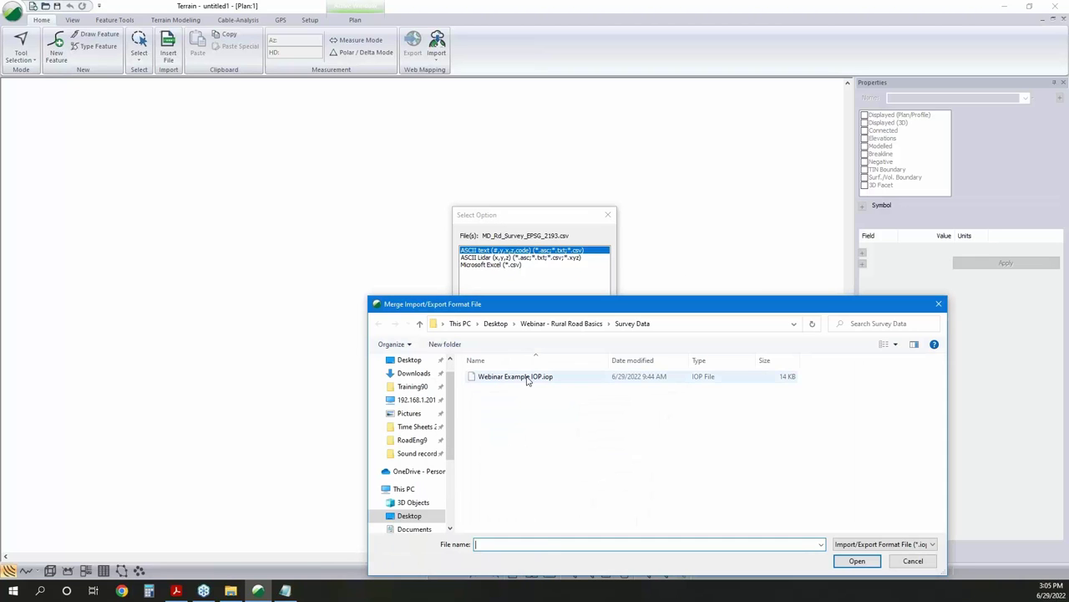
pyautogui.click(527, 378)
pyautogui.click(855, 562)
pyautogui.click(607, 486)
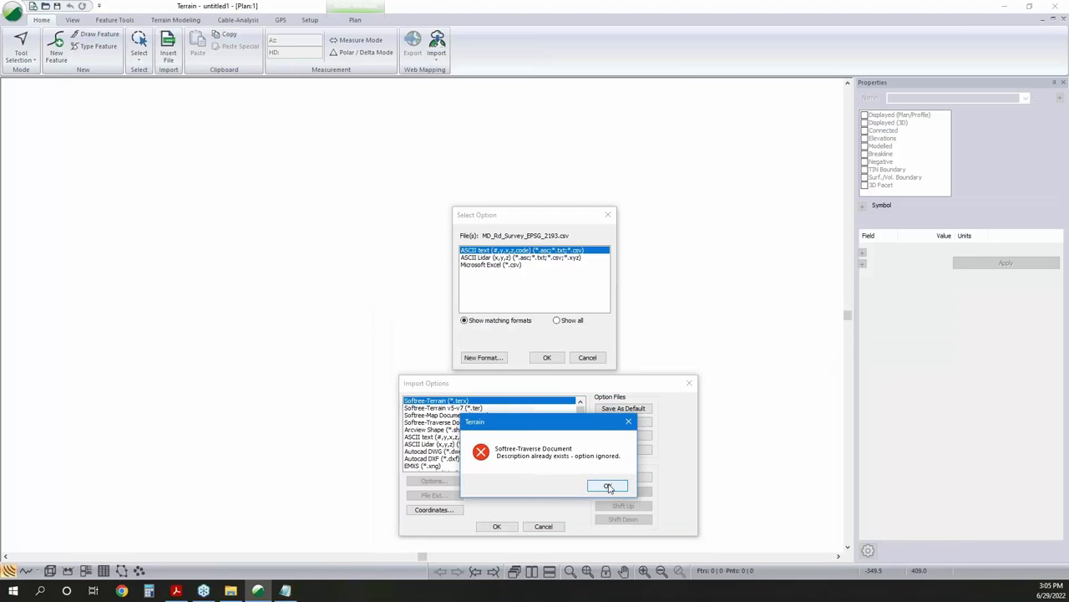
pyautogui.press('Return')
pyautogui.press('Return')
pyautogui.press('Return')
pyautogui.press('Return')
pyautogui.press('Return')
pyautogui.press('Return')
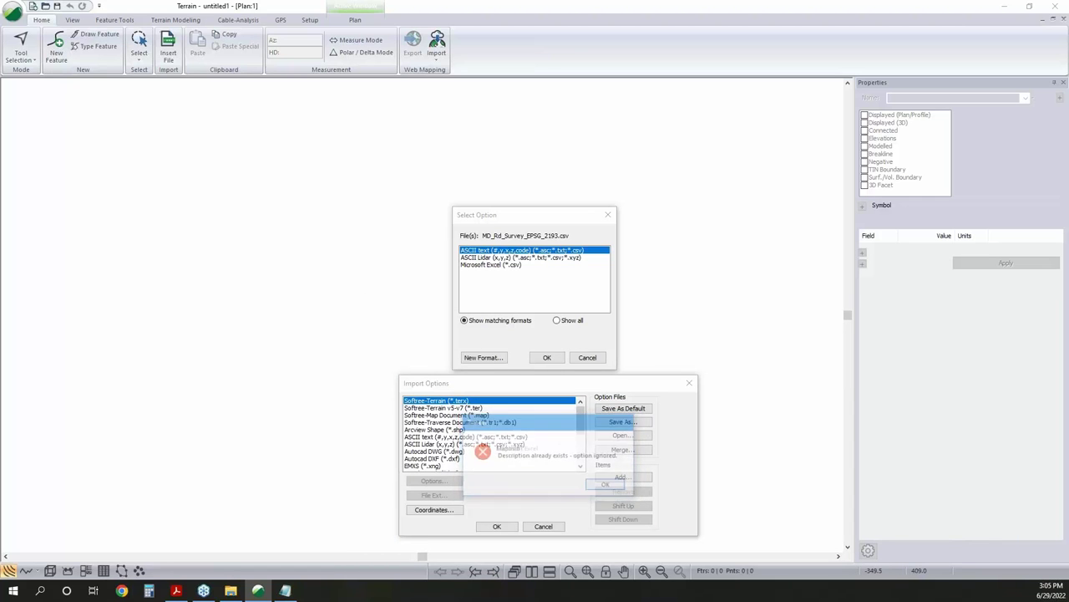
pyautogui.press('Return')
pyautogui.press('Return')
pyautogui.press('Return')
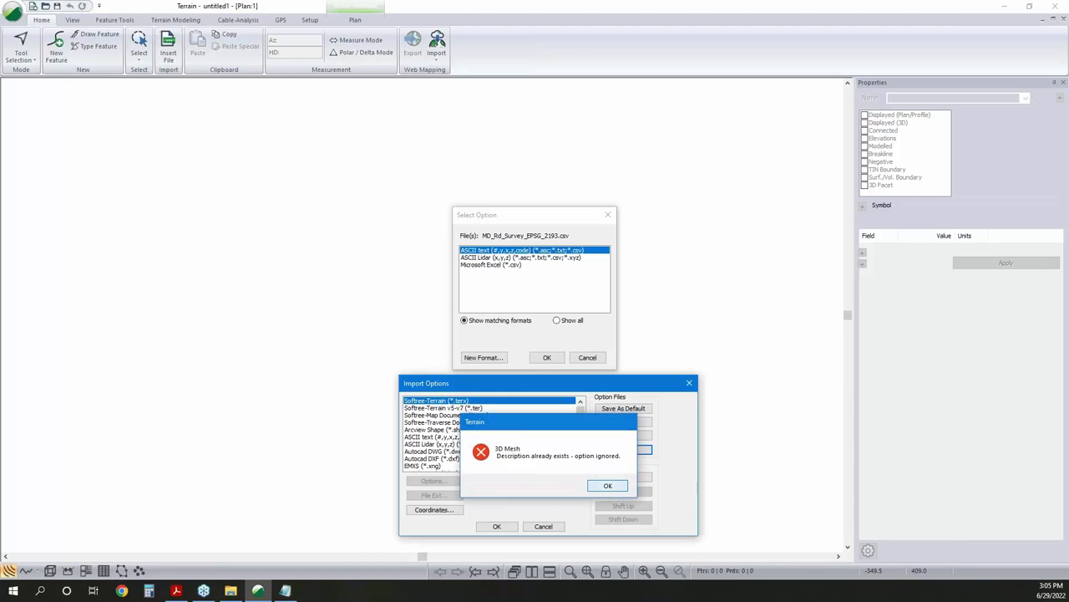
pyautogui.press('Return')
pyautogui.scroll(-5, 570, 430)
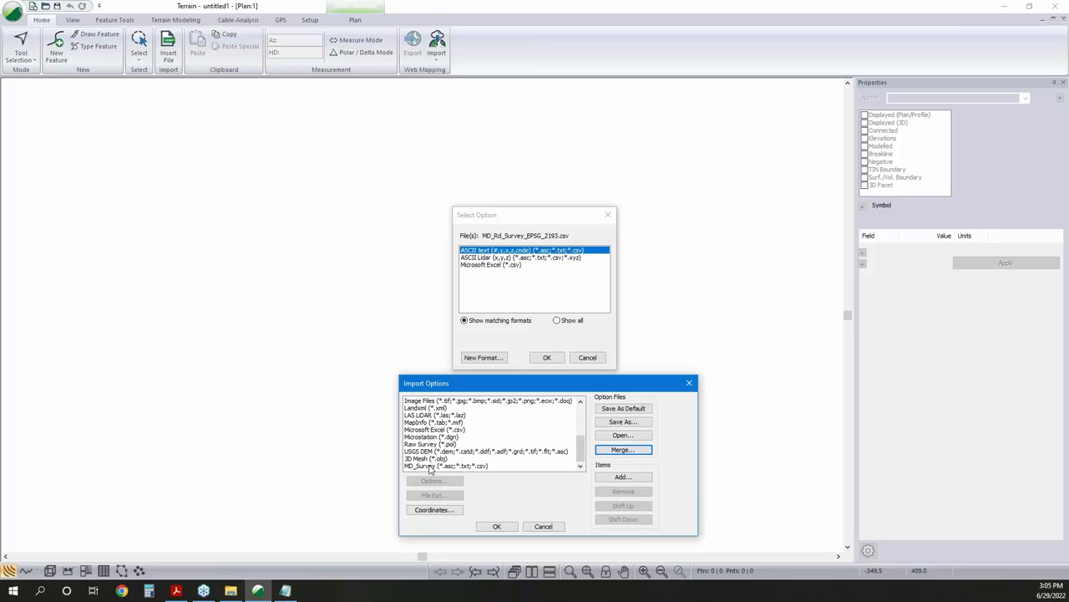
pyautogui.click(508, 525)
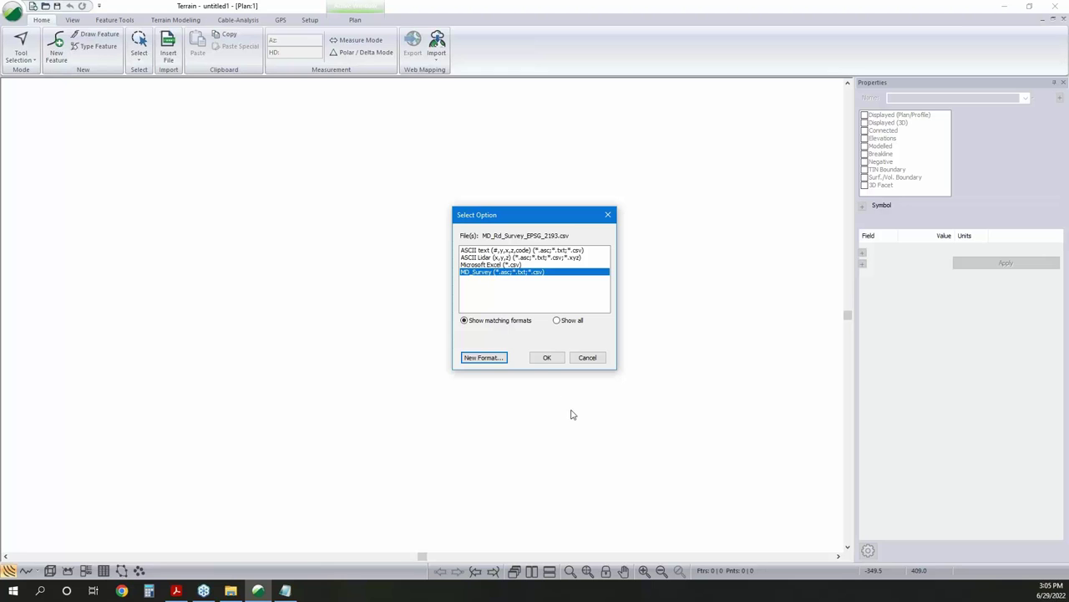
# Use the MD_Survey format for the survey file and check its X, Y, Z and code column assignments
pyautogui.click(547, 356)
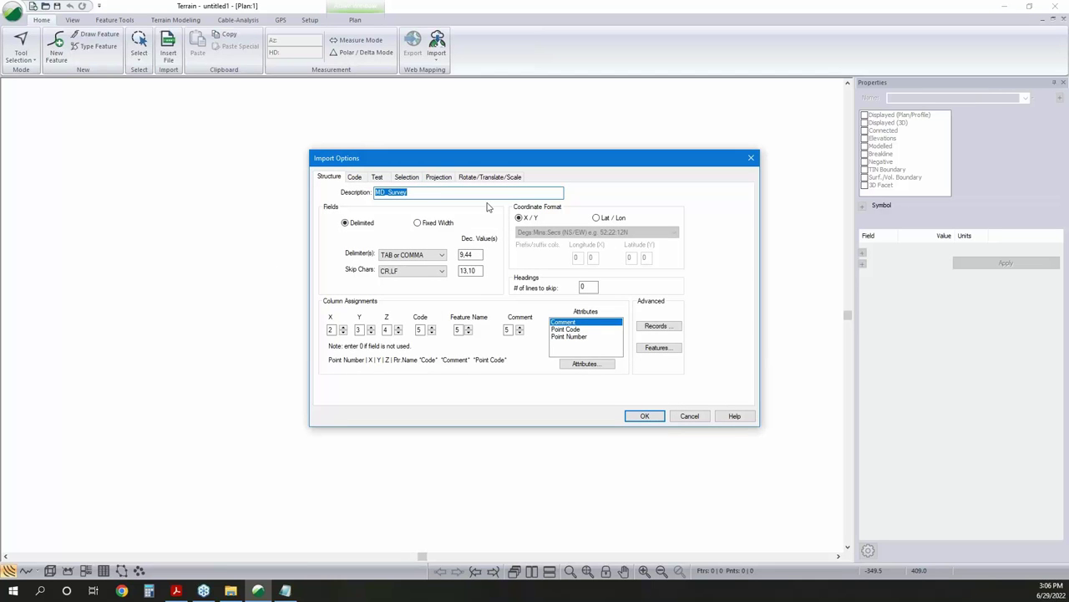
pyautogui.click(331, 329)
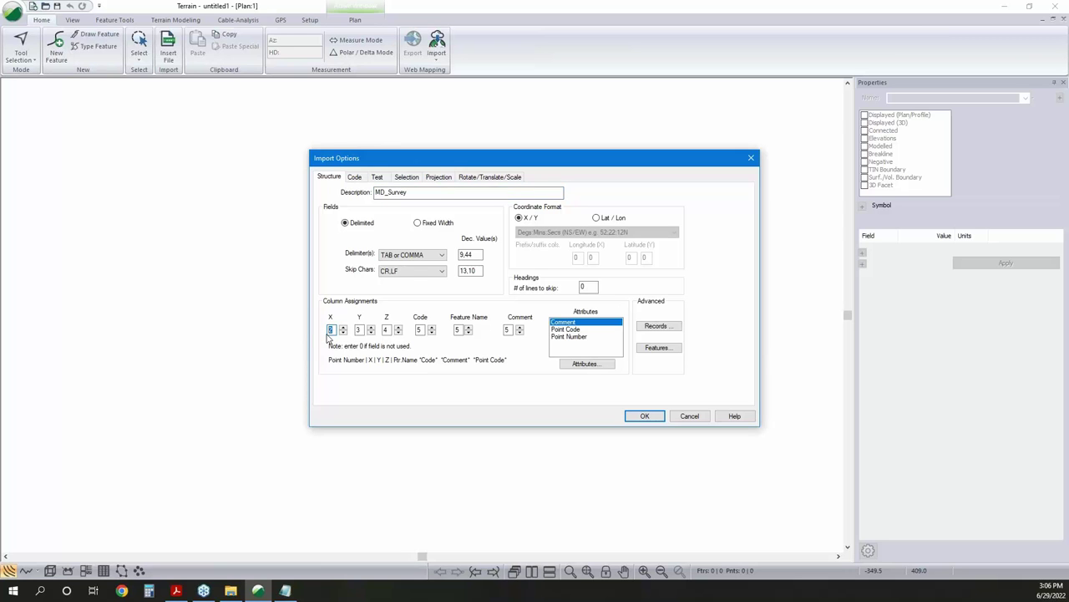
pyautogui.click(356, 331)
pyautogui.click(386, 330)
pyautogui.press('Tab')
# Review the import code properties for the CL*, R* and G survey codes
pyautogui.click(355, 177)
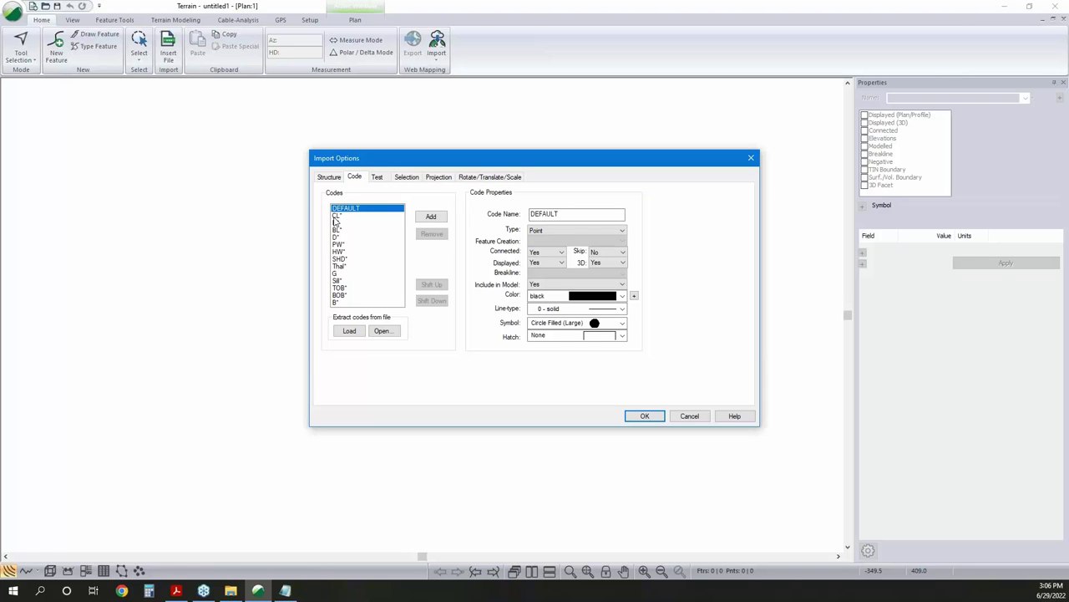
pyautogui.click(336, 216)
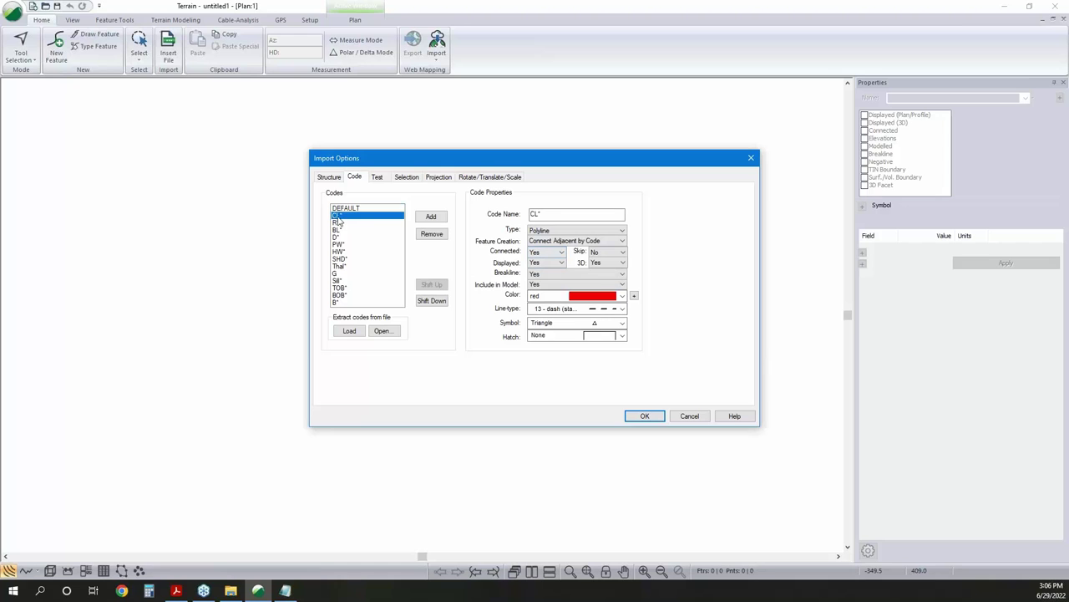
pyautogui.click(339, 223)
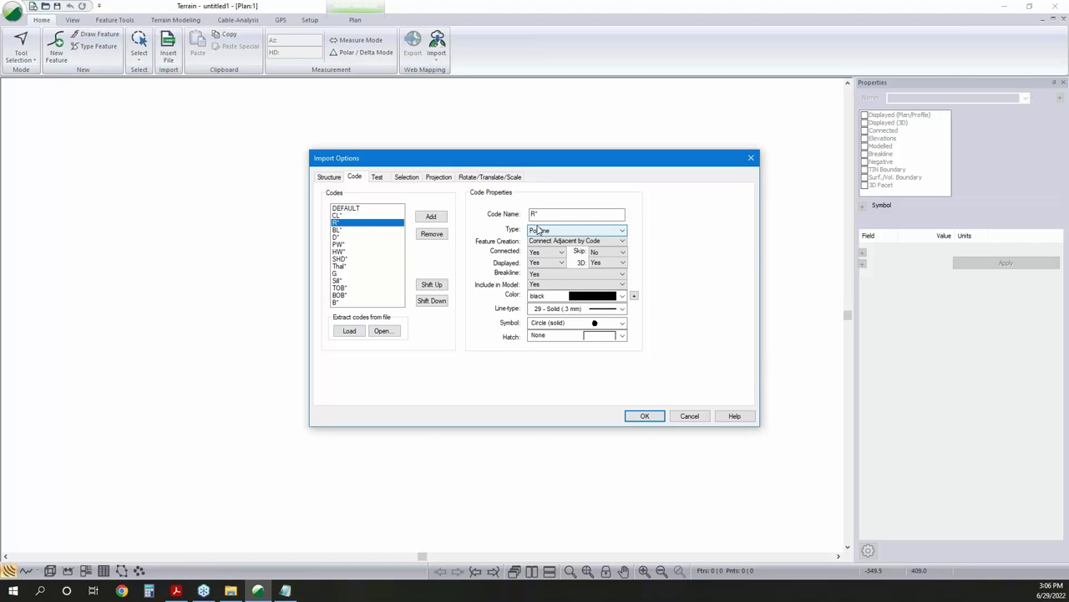
pyautogui.click(335, 274)
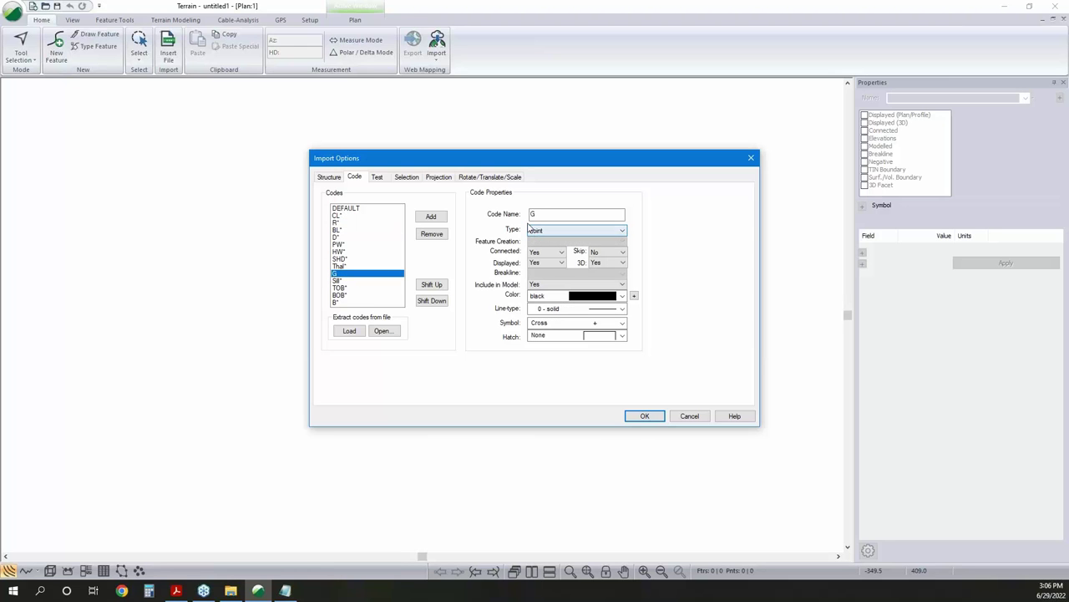
# Set the current projection from EPSG code 2193 and import the survey without coordinate conversion
pyautogui.click(438, 177)
pyautogui.click(726, 208)
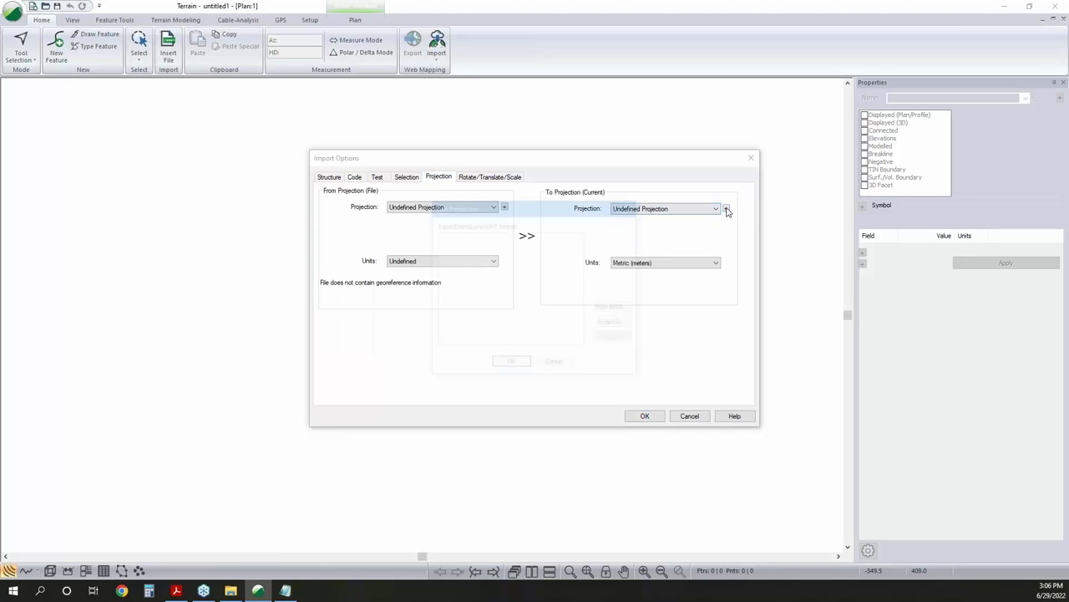
pyautogui.click(615, 308)
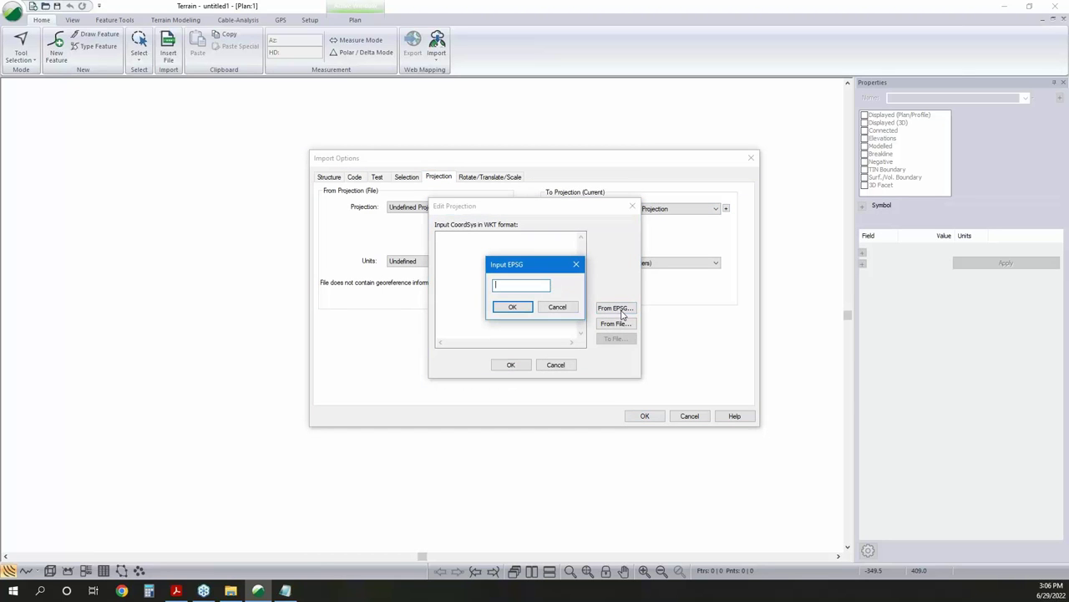
pyautogui.write('2193')
pyautogui.click(511, 306)
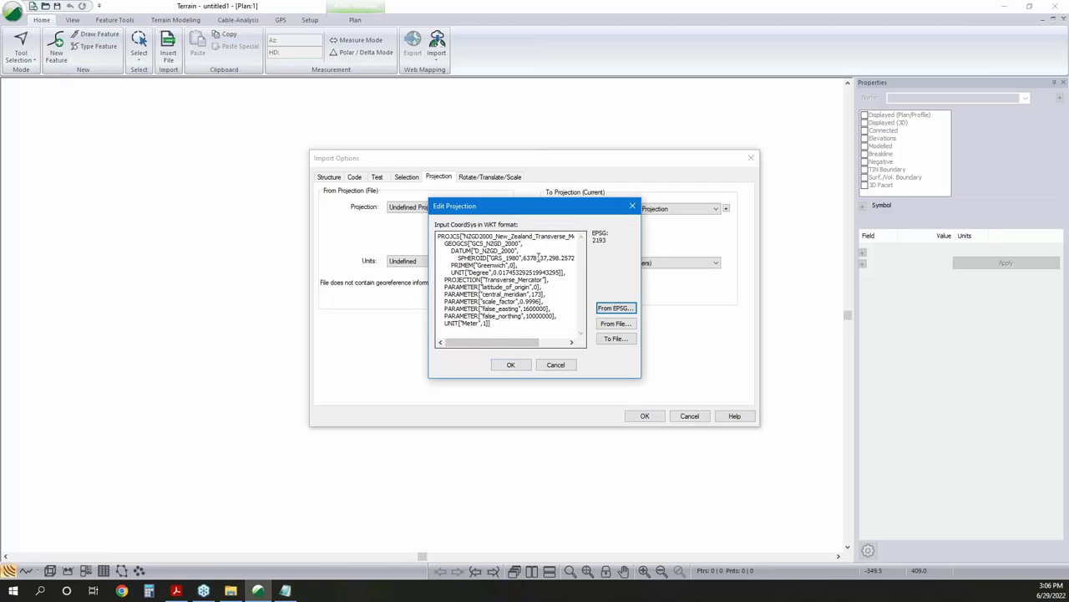
pyautogui.click(525, 366)
pyautogui.click(643, 417)
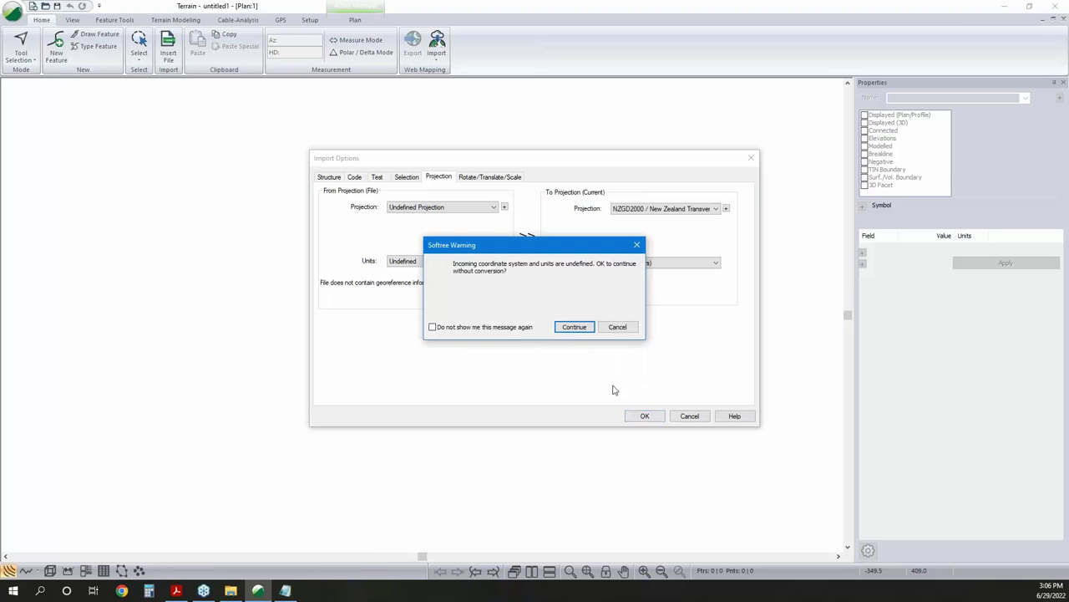
pyautogui.click(560, 324)
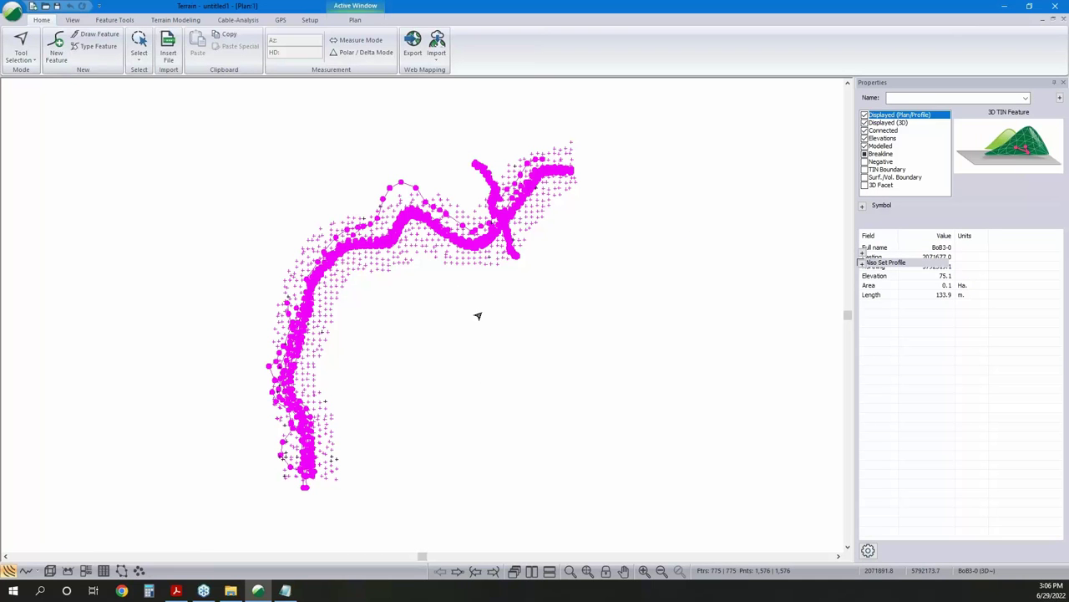
# Examine the imported survey in plan, selecting a ground point and the road centreline, and inspect it in the 3D view
pyautogui.click(477, 312)
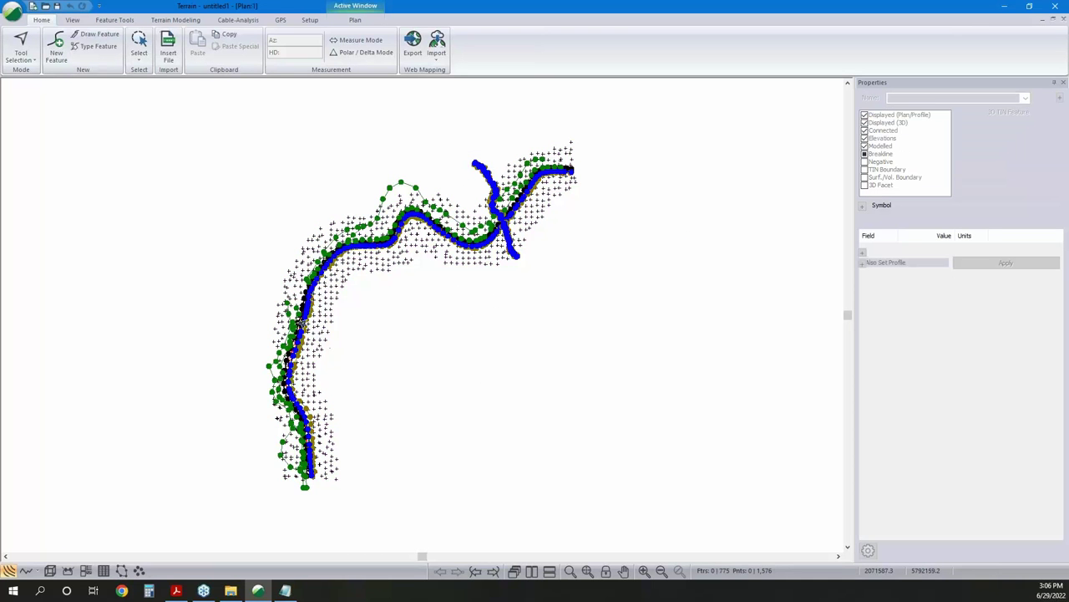
pyautogui.scroll(4, 325, 346)
pyautogui.click(331, 330)
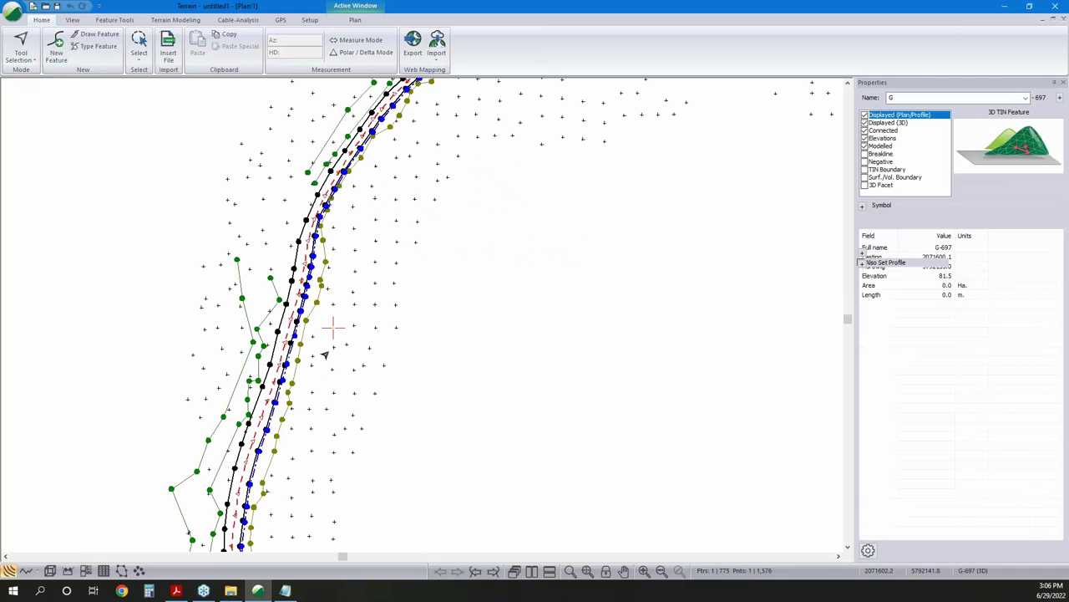
pyautogui.click(292, 337)
pyautogui.click(290, 337)
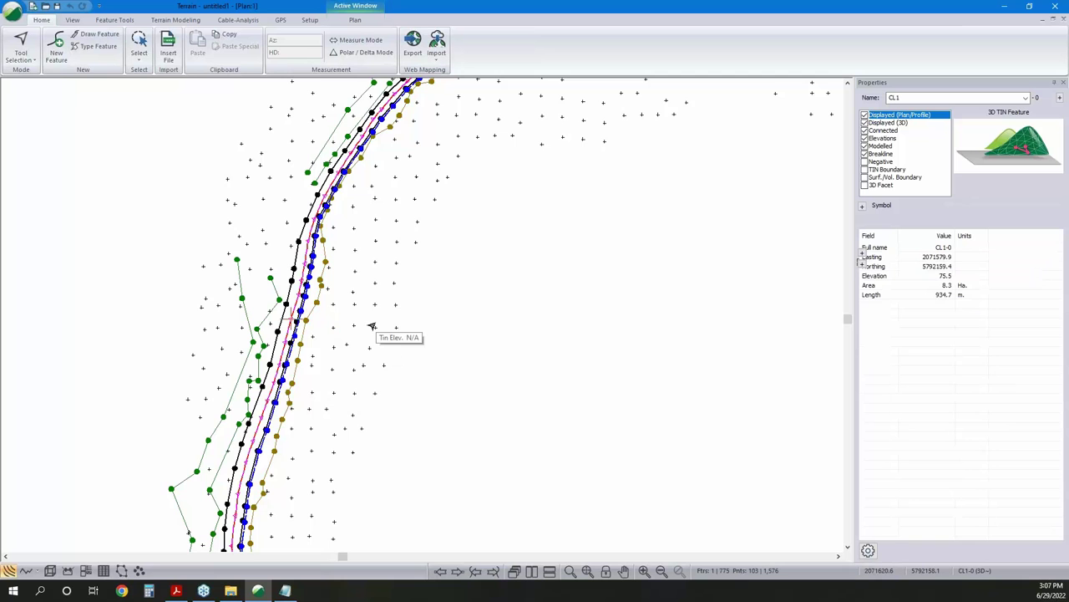
pyautogui.moveTo(370, 332); pyautogui.dragTo(373, 299, button='middle')
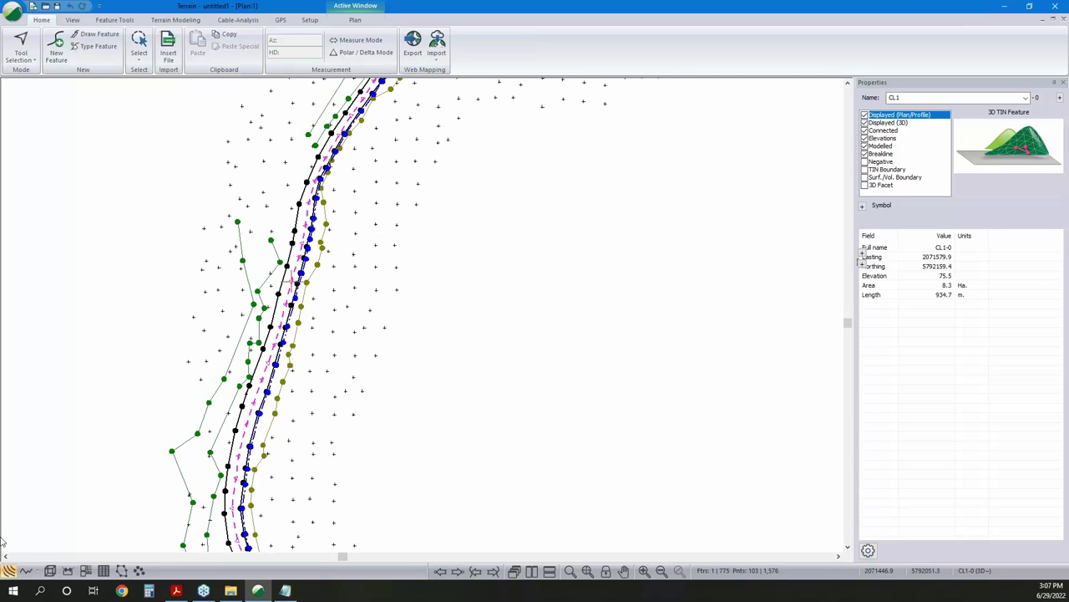
pyautogui.click(50, 571)
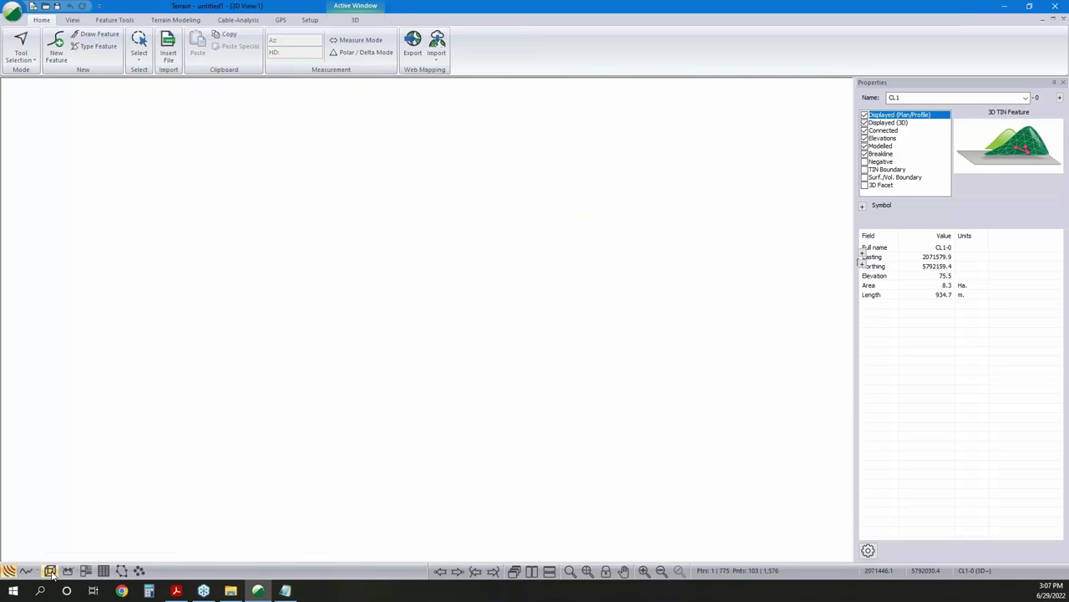
pyautogui.moveTo(203, 442); pyautogui.dragTo(346, 391)
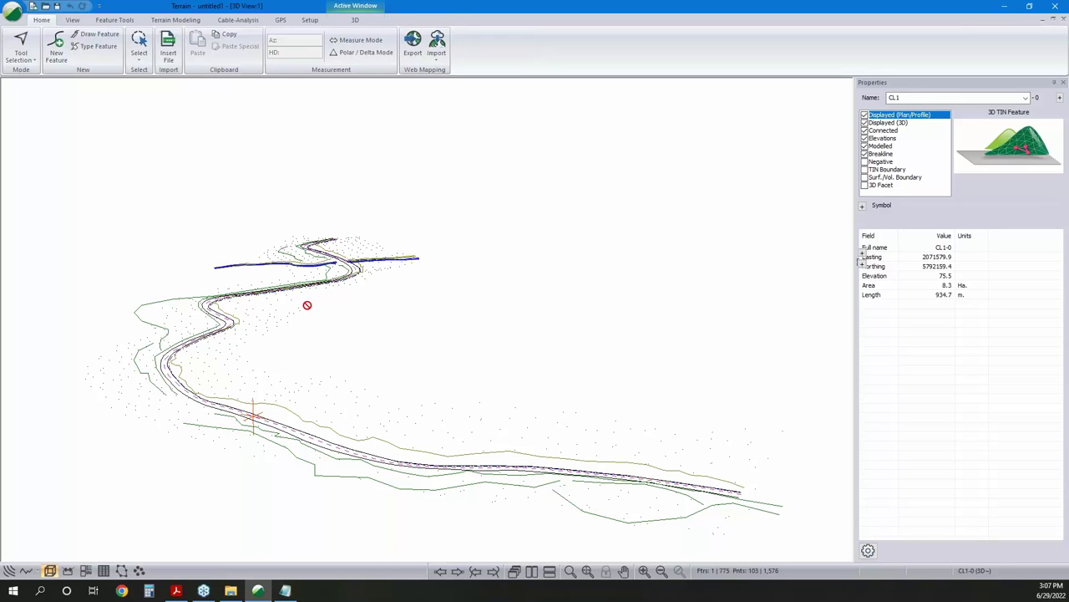
# Generate the survey's terrain model with unlabelled contours at a major interval of 5 and minor interval of 1, and inspect the surface
pyautogui.click(178, 20)
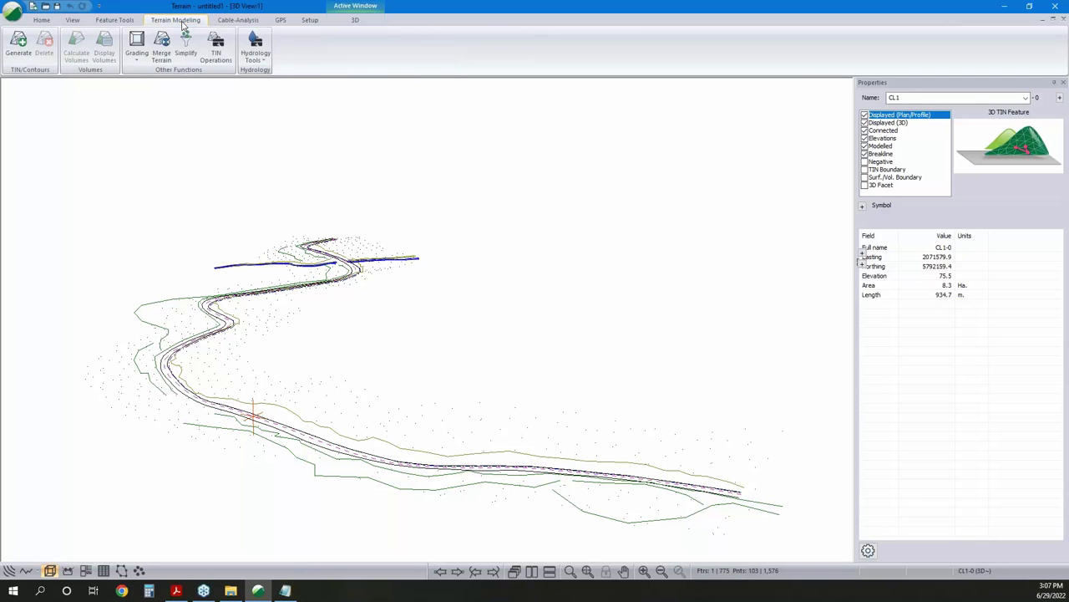
pyautogui.click(18, 43)
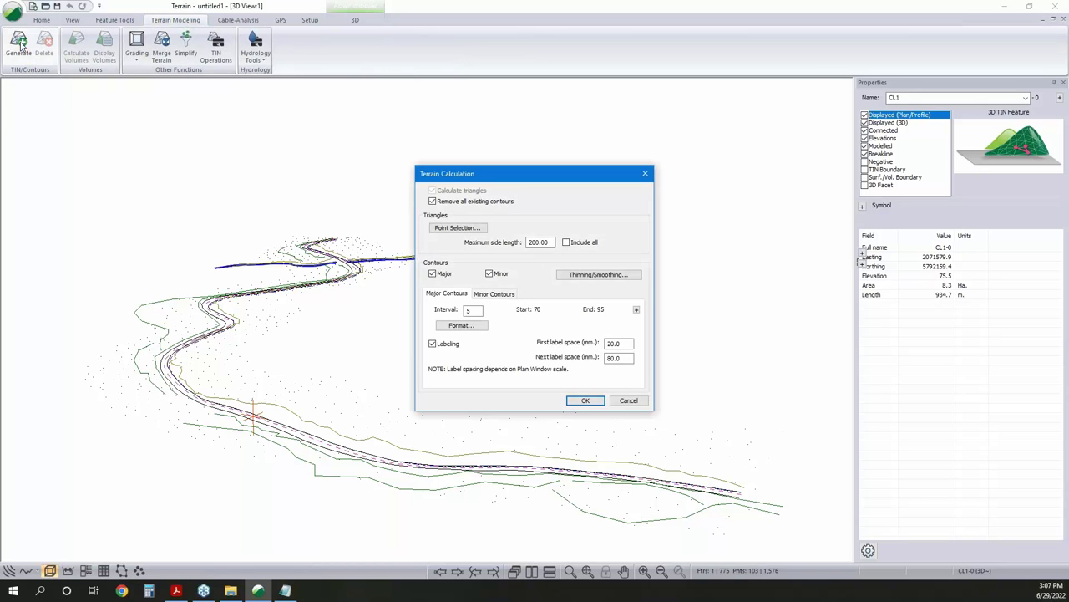
pyautogui.click(432, 344)
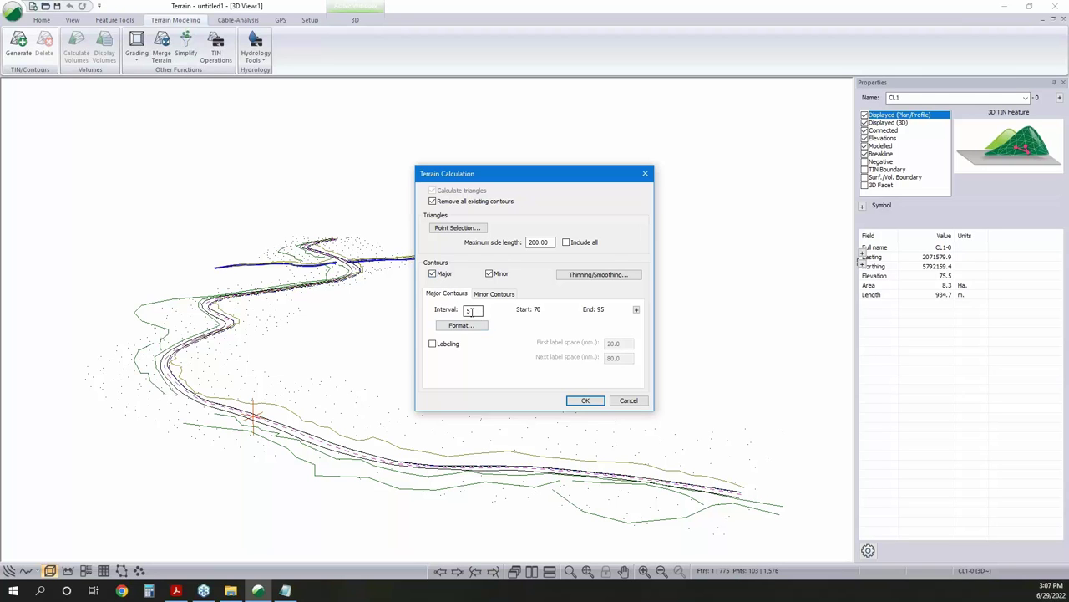
pyautogui.click(492, 295)
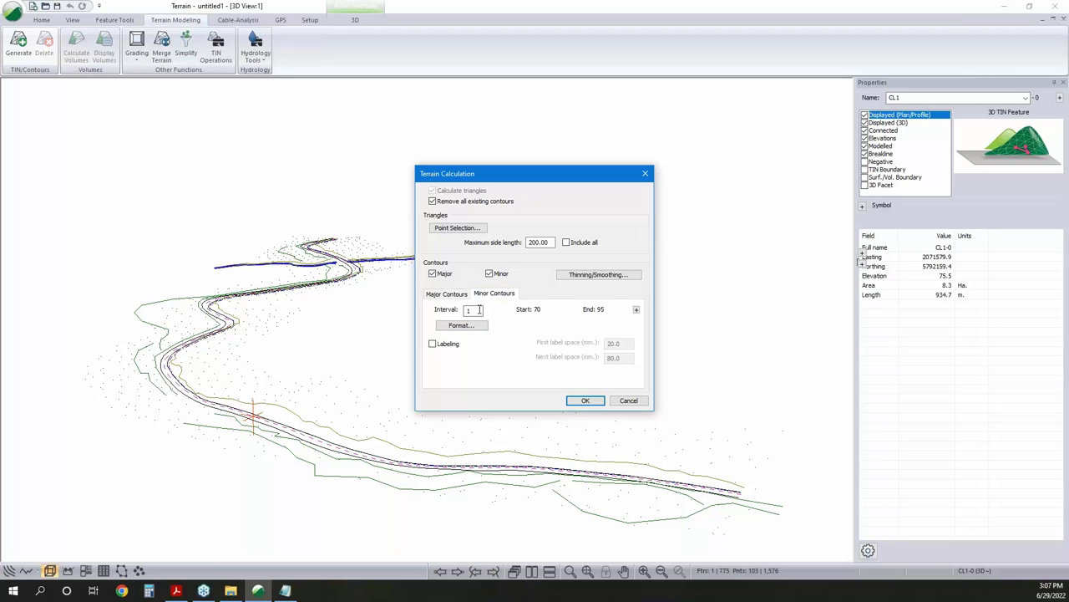
pyautogui.click(584, 400)
pyautogui.moveTo(539, 436); pyautogui.dragTo(267, 361)
pyautogui.scroll(3, 267, 361)
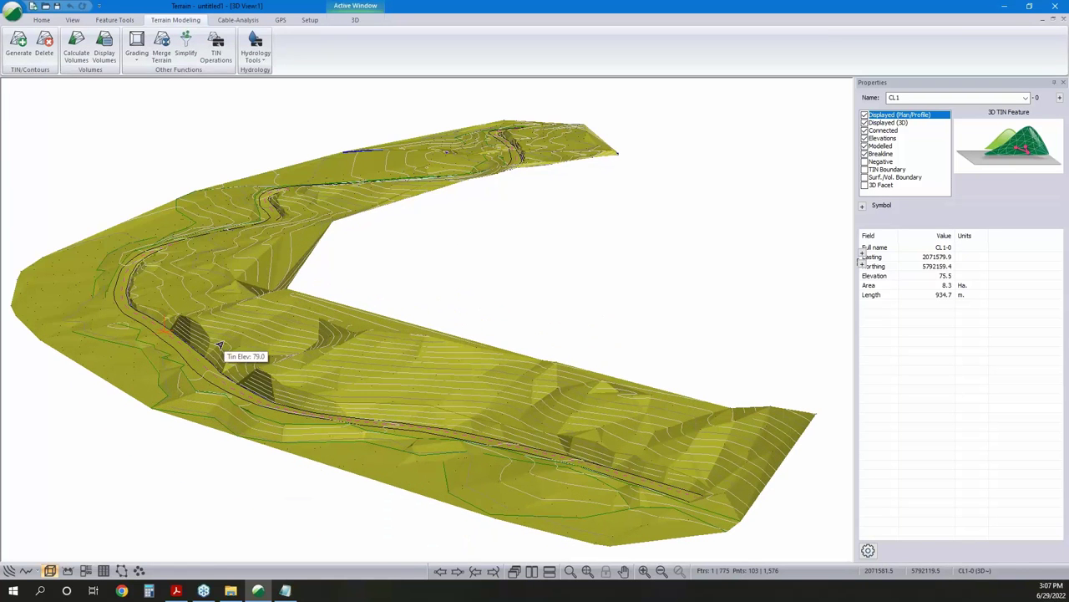
pyautogui.moveTo(174, 280)
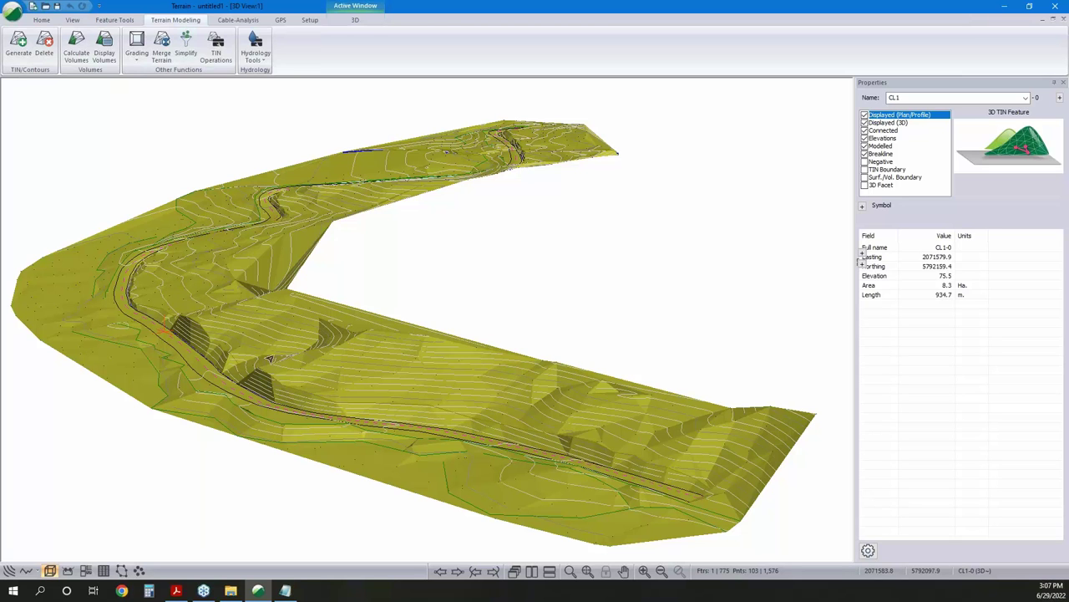
pyautogui.moveTo(289, 354)
# Start a second RoadEng Terrain session and import the ground class points from points.laz, keeping the NZGD2000 / New Zealand Transverse Mercator projection
pyautogui.click(1006, 6)
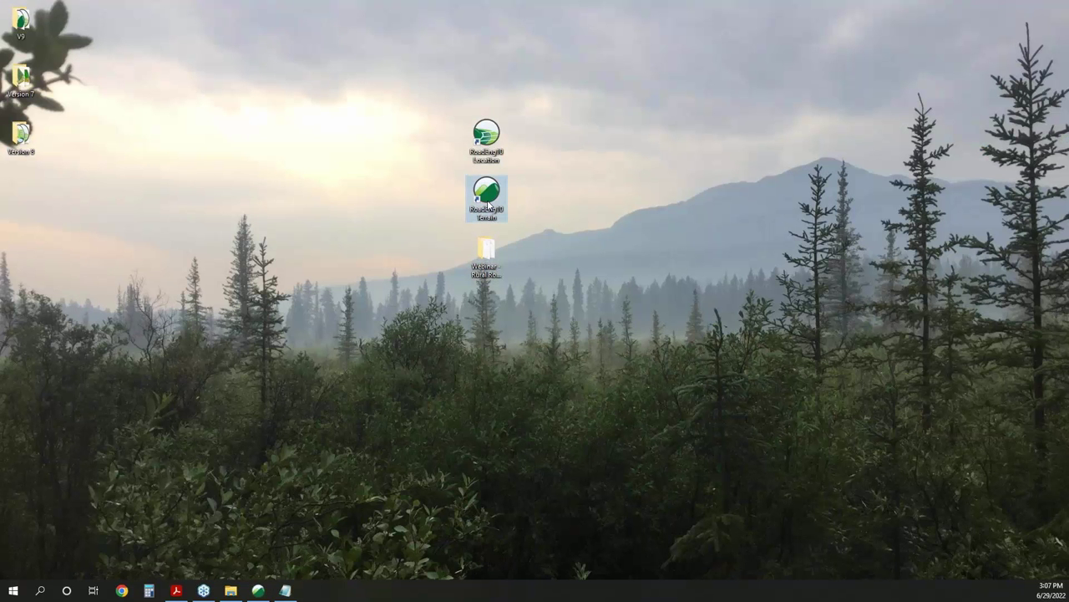
pyautogui.doubleClick(488, 196)
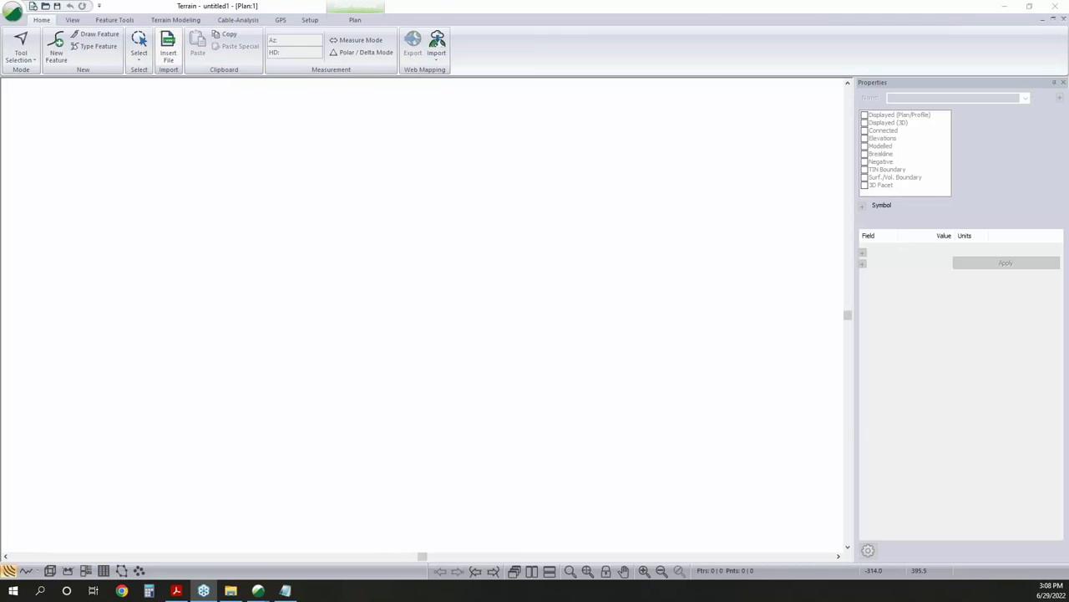
pyautogui.click(168, 45)
pyautogui.click(478, 240)
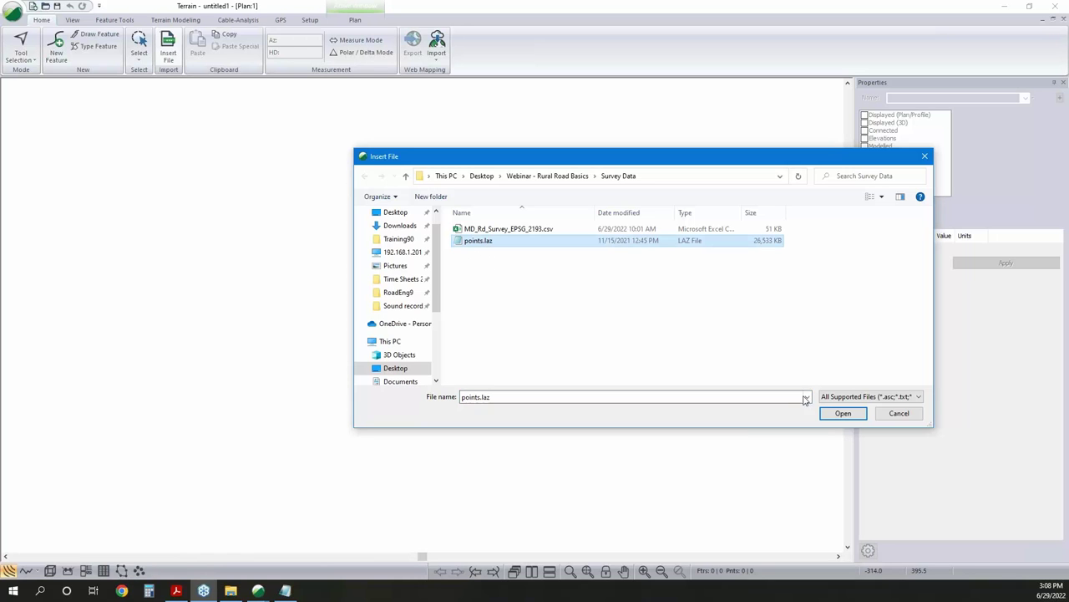
pyautogui.click(841, 412)
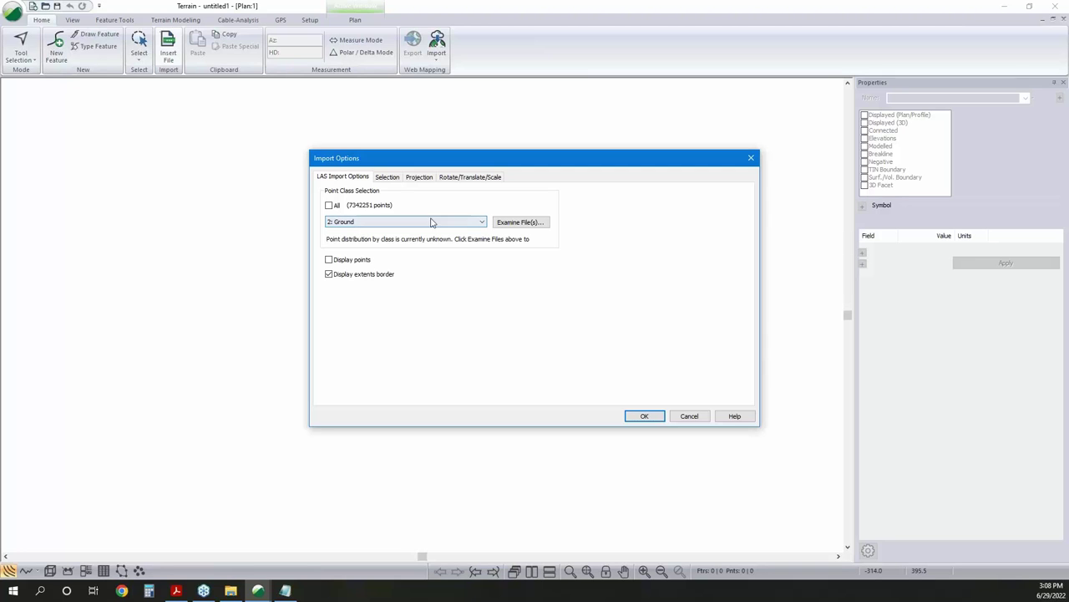
pyautogui.click(429, 183)
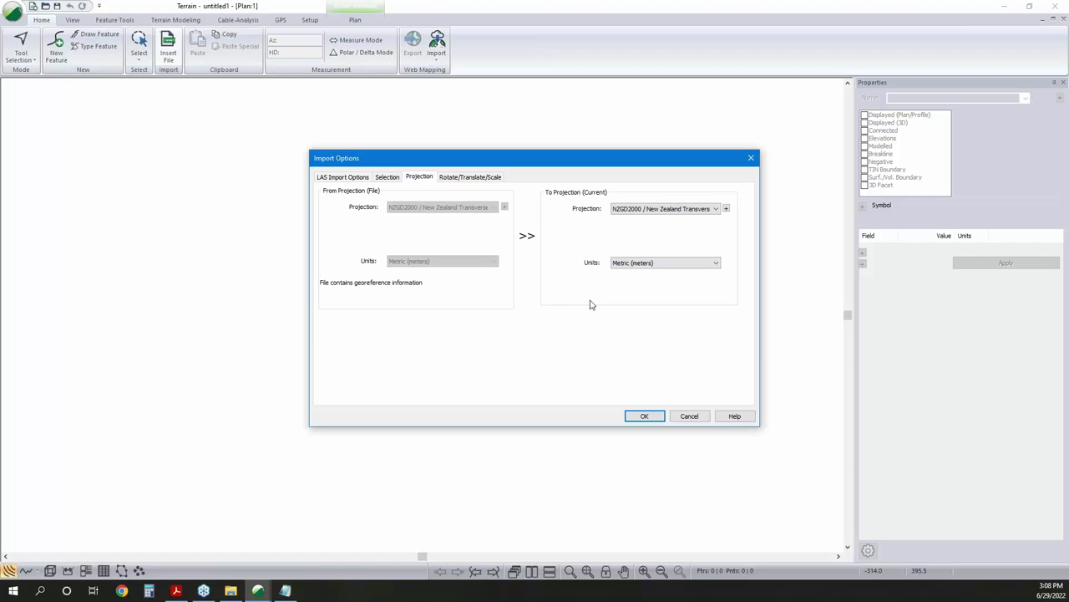
pyautogui.click(642, 412)
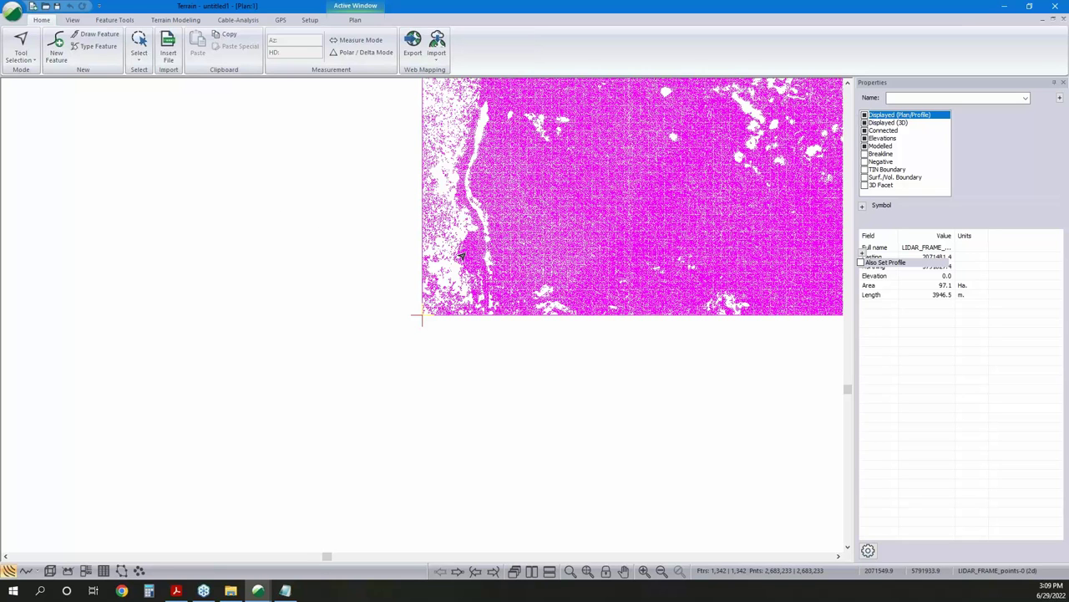
# Generate the LiDAR terrain model with unlabelled major contours and a minor contour interval of 5, and view the surface in 3D
pyautogui.click(302, 240)
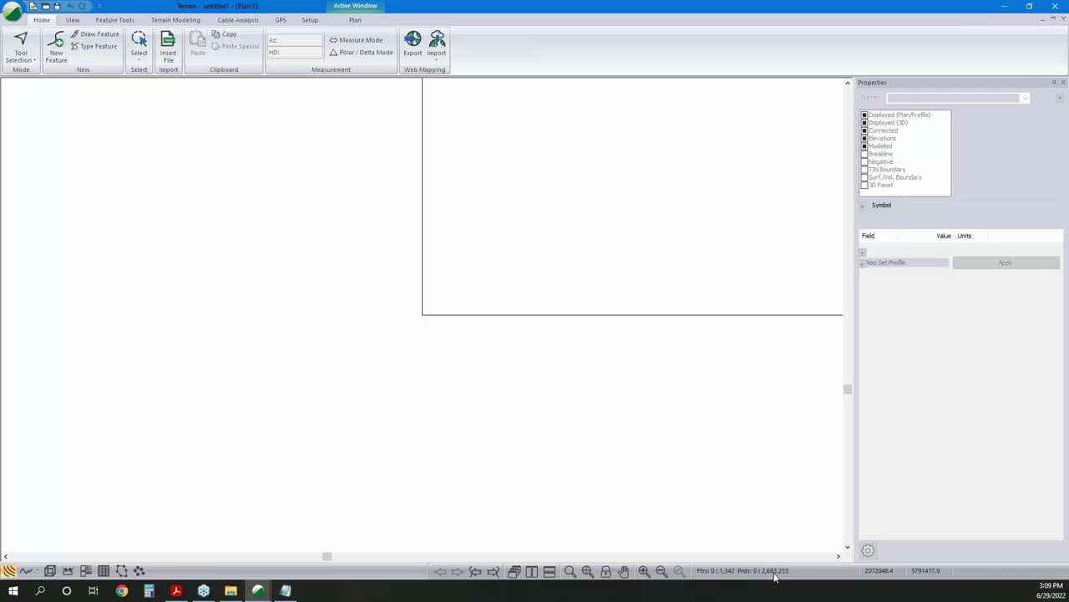
pyautogui.moveTo(757, 351); pyautogui.dragTo(519, 410, button='middle')
pyautogui.scroll(-2, 519, 409)
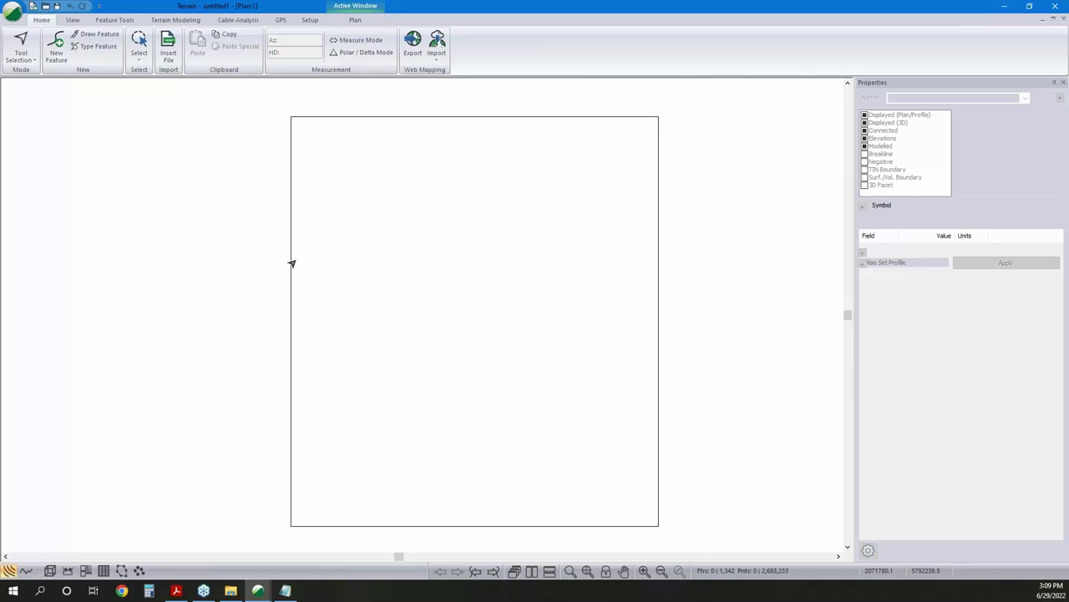
pyautogui.click(176, 21)
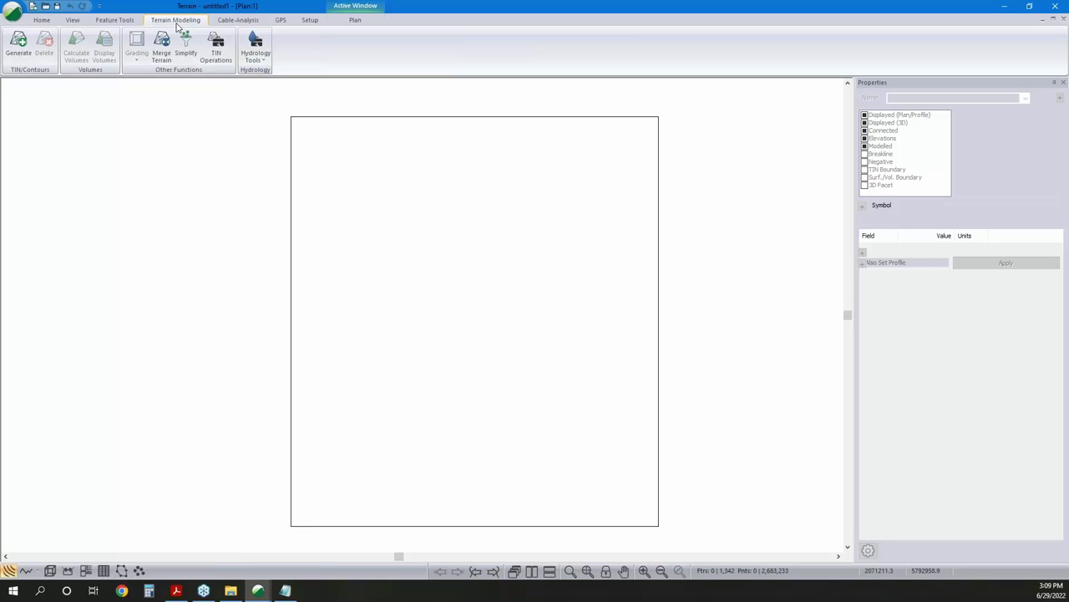
pyautogui.click(19, 48)
pyautogui.click(433, 343)
pyautogui.doubleClick(473, 310)
pyautogui.click(497, 298)
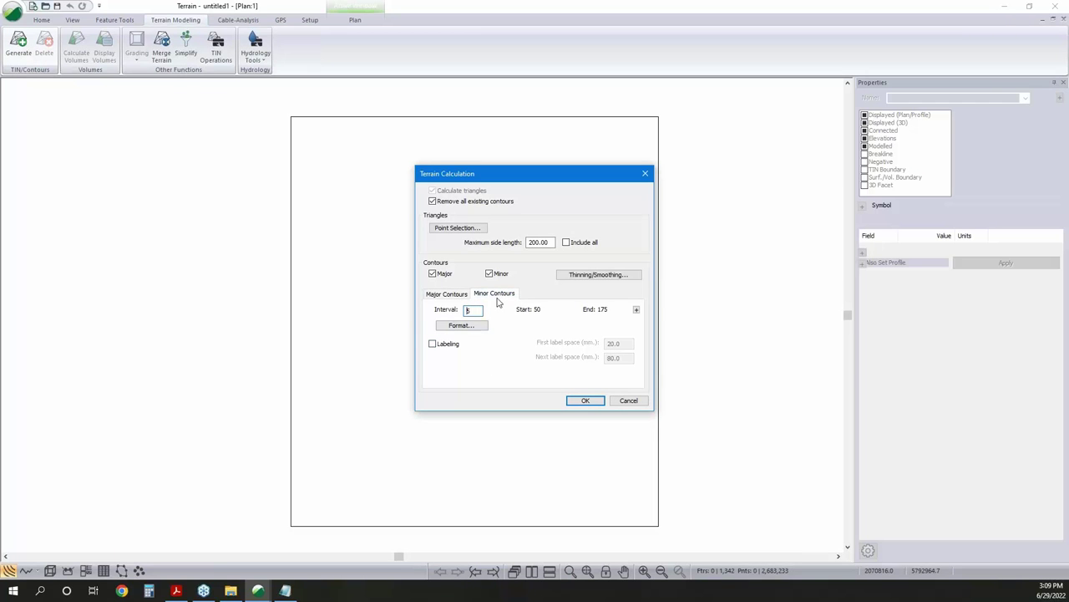
pyautogui.click(585, 402)
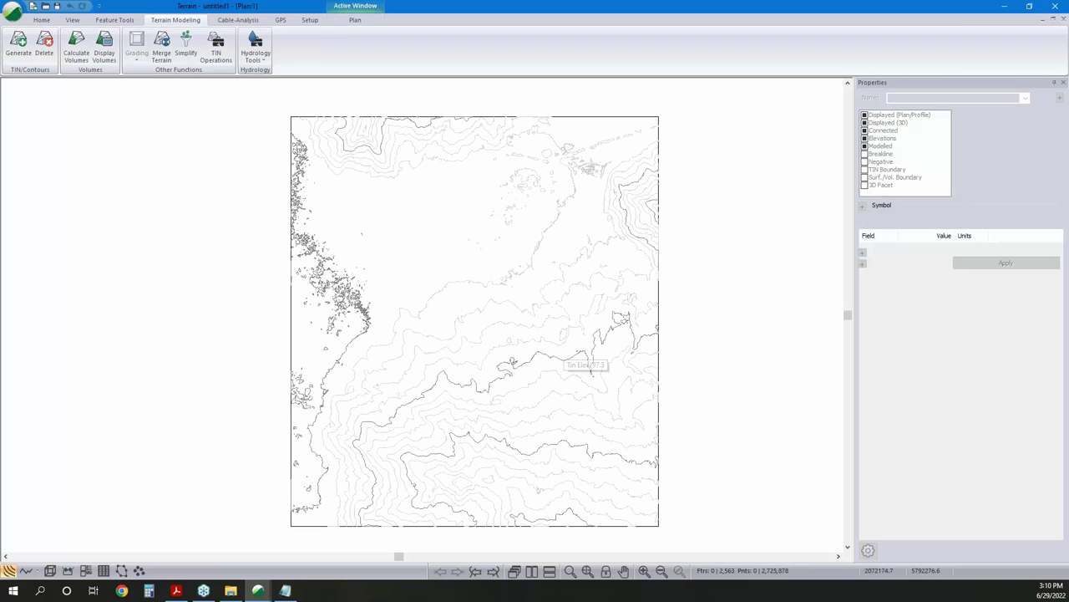
pyautogui.moveTo(456, 508)
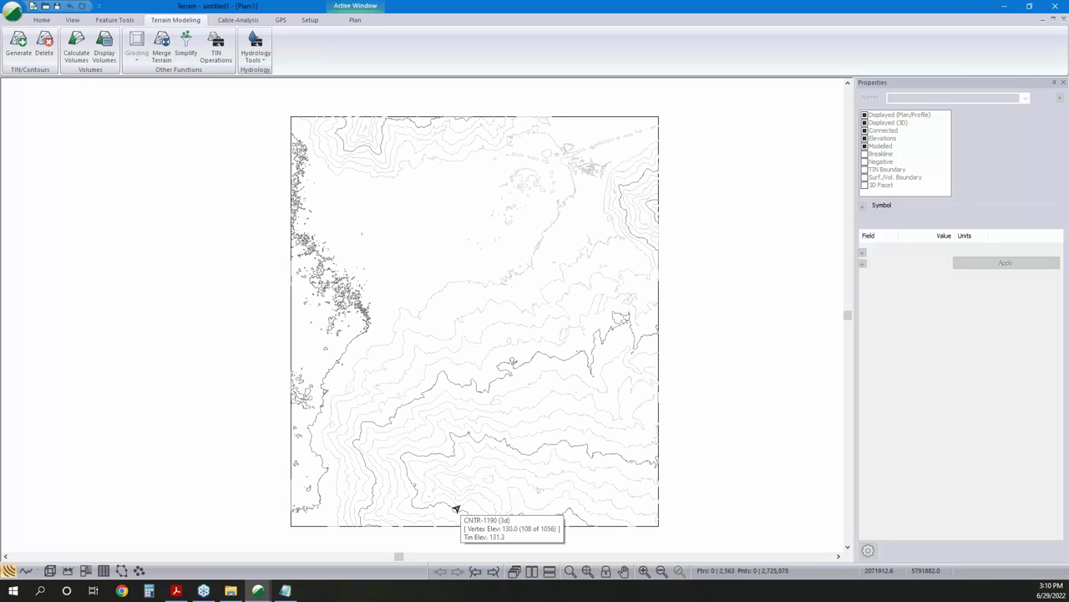
pyautogui.click(49, 572)
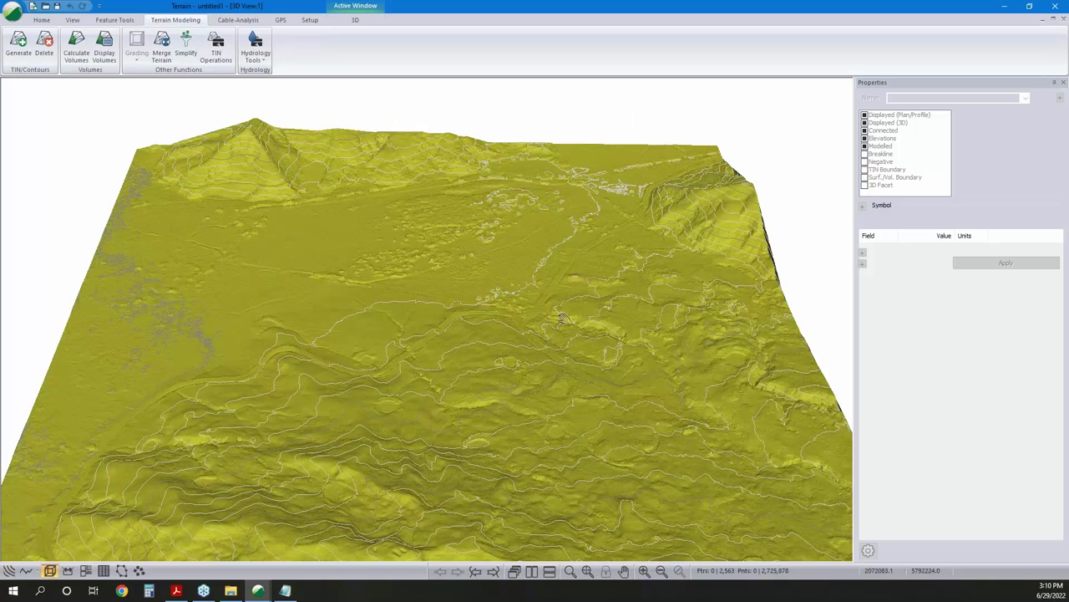
pyautogui.moveTo(563, 318)
pyautogui.mouseDown()
pyautogui.moveTo(390, 382)
pyautogui.moveTo(443, 404)
pyautogui.moveTo(424, 392)
pyautogui.mouseUp()
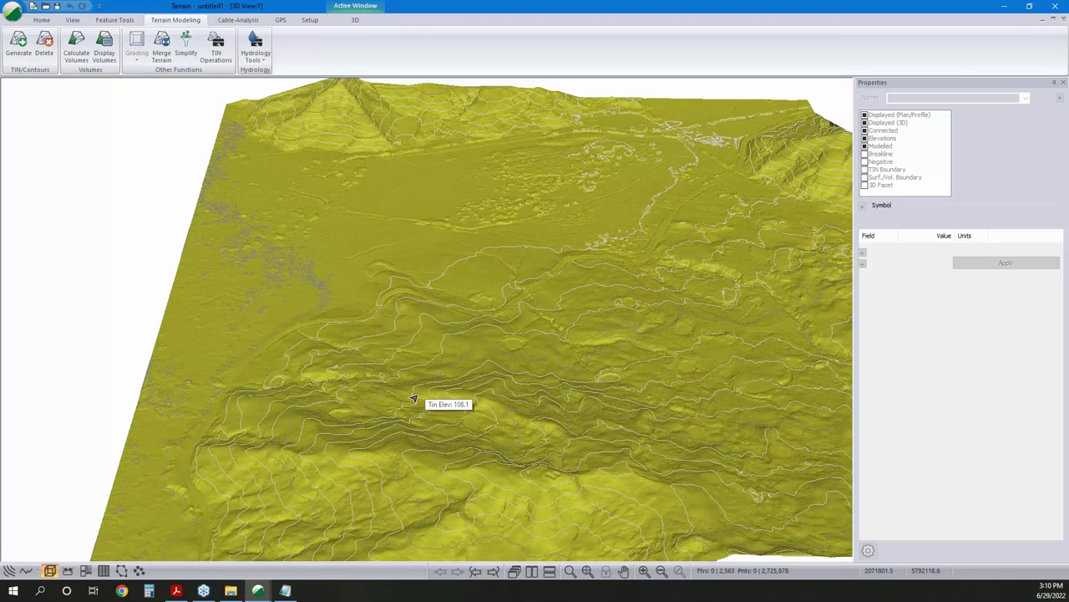
# Save the terrain model as topo in the Webinar - Rural Road Basics folder
pyautogui.click(12, 10)
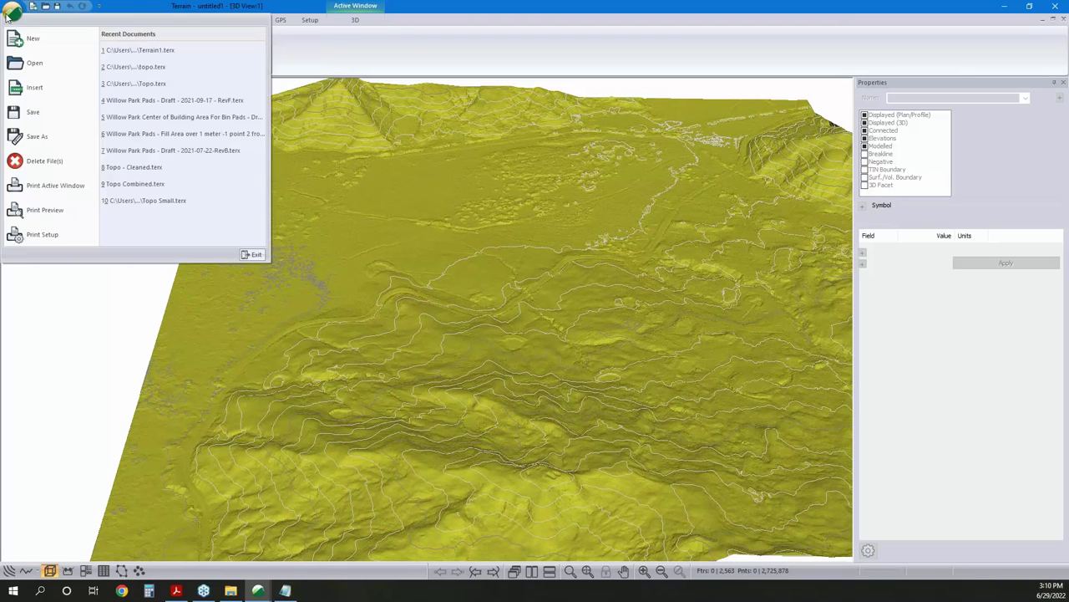
pyautogui.click(34, 135)
pyautogui.click(545, 176)
pyautogui.write('topo')
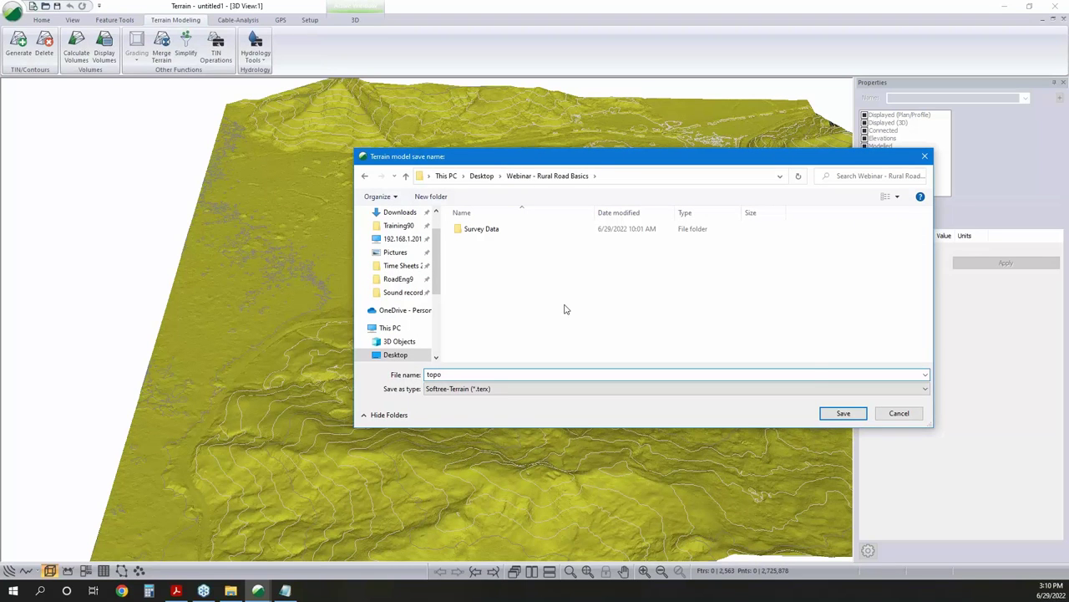
pyautogui.click(861, 416)
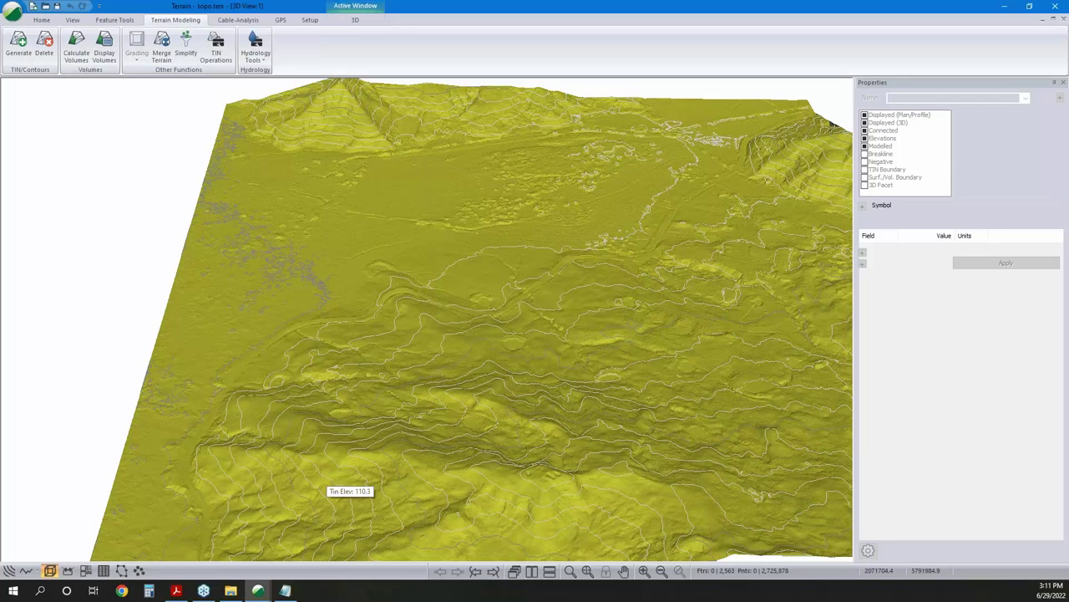
# Select the LiDAR frame in plan view and open the live map import for its area, keeping Google satellite as the map source
pyautogui.click(10, 571)
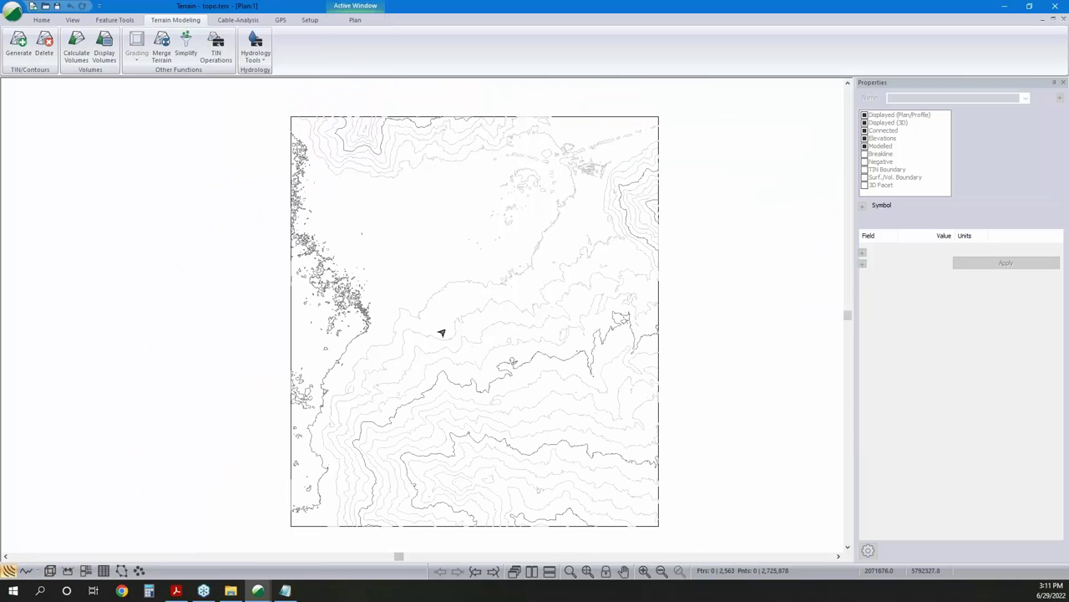
pyautogui.moveTo(442, 332)
pyautogui.click(281, 325)
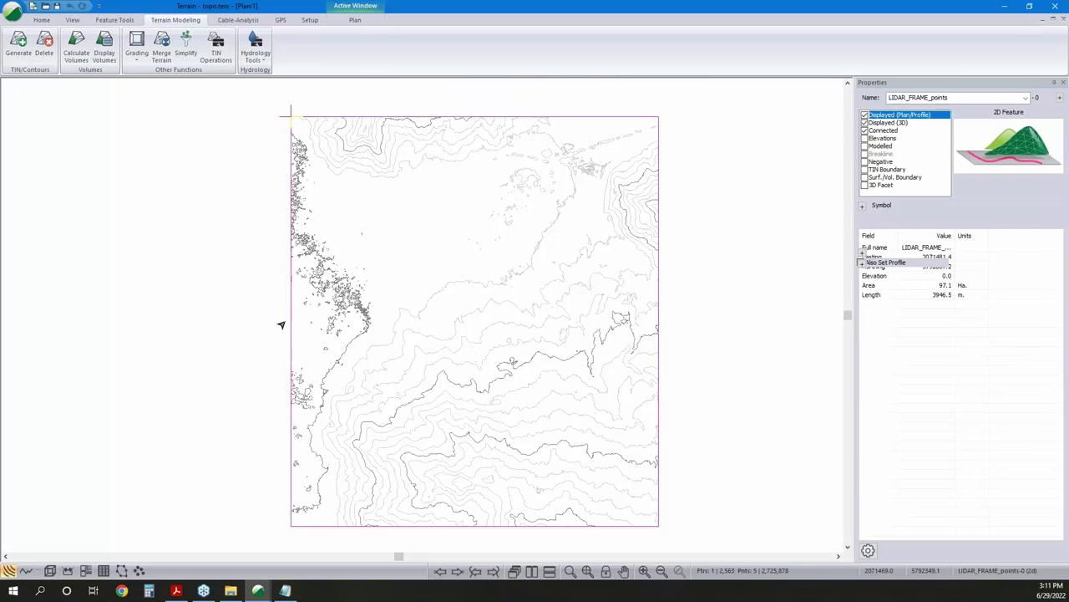
pyautogui.click(42, 18)
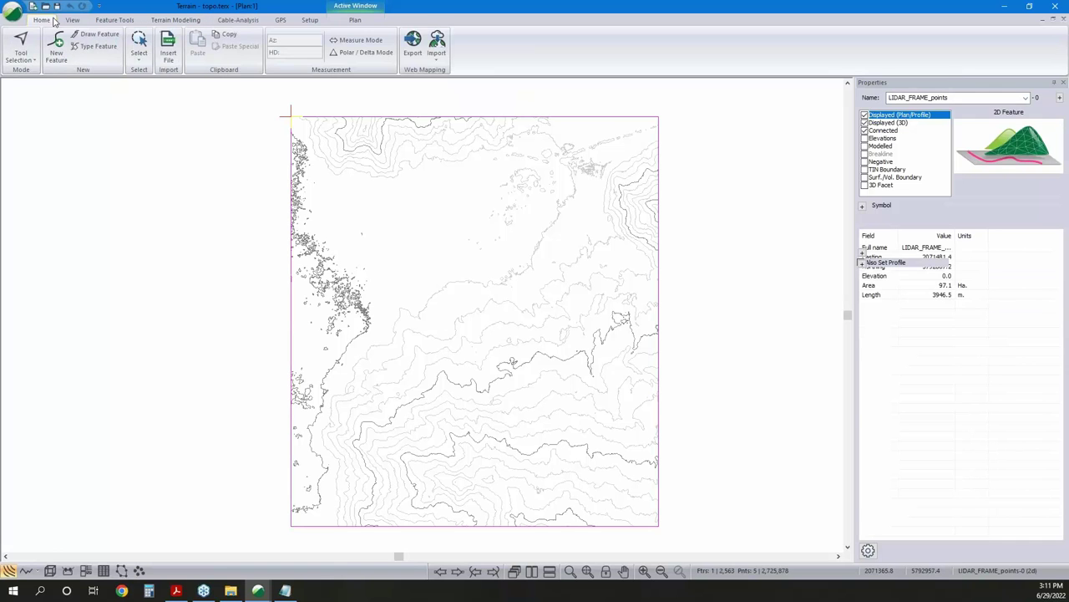
pyautogui.click(439, 50)
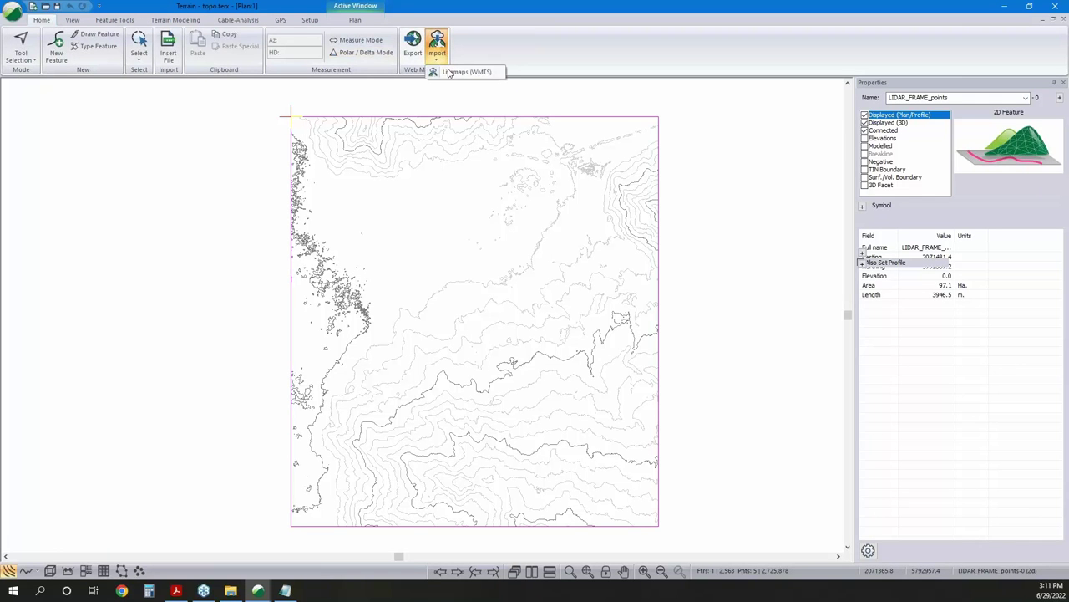
pyautogui.click(451, 72)
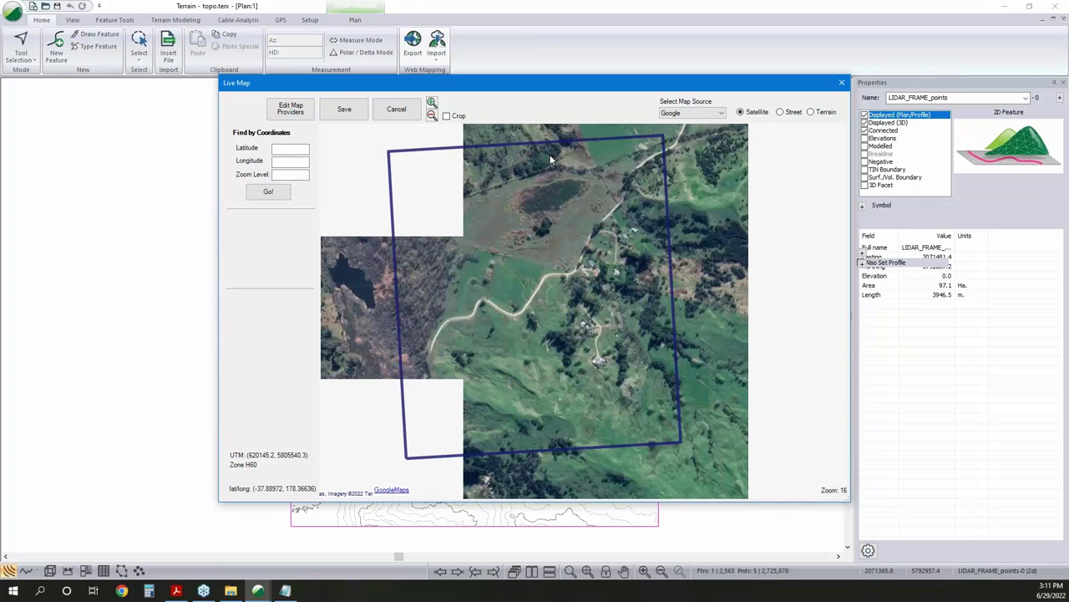
pyautogui.click(692, 113)
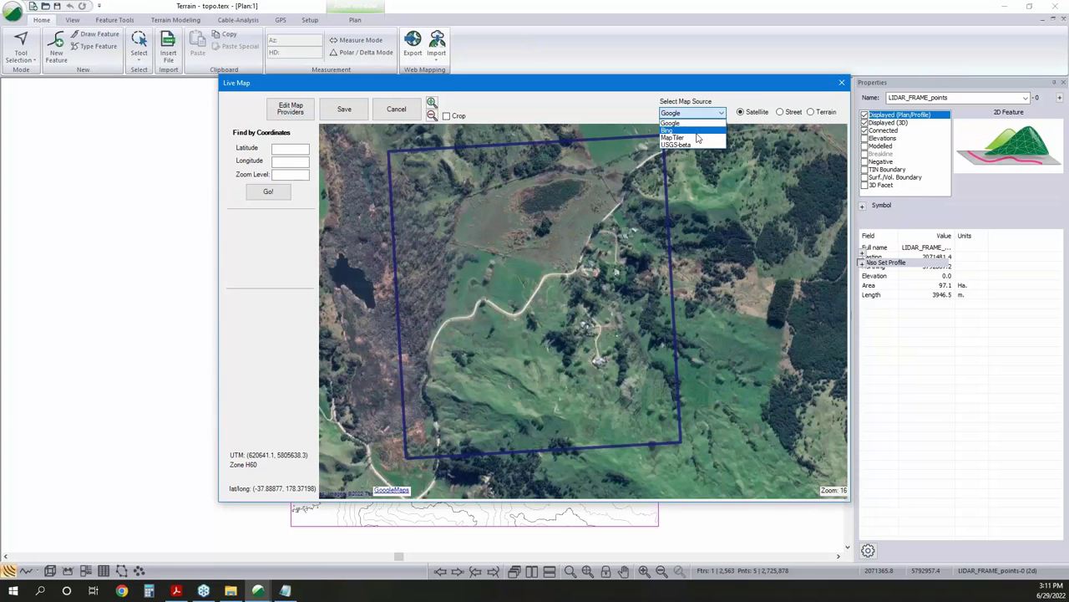
pyautogui.click(710, 112)
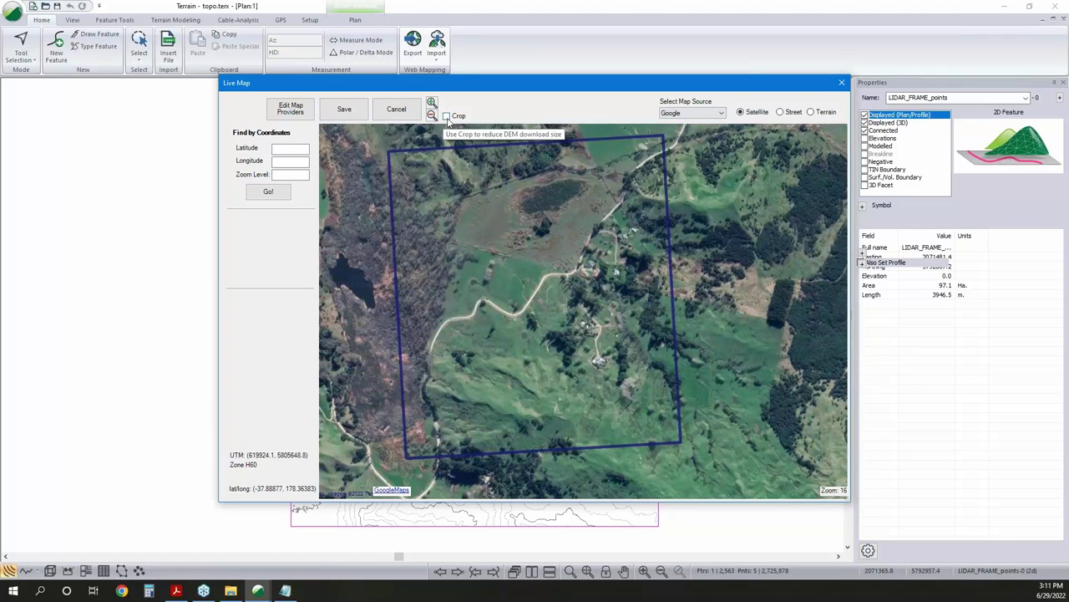
# Save the satellite map as image.jpg and add it to the plan background, transforming its coordinates to the project's projection
pyautogui.click(352, 113)
pyautogui.moveTo(510, 318); pyautogui.dragTo(554, 318)
pyautogui.click(503, 348)
pyautogui.click(521, 320)
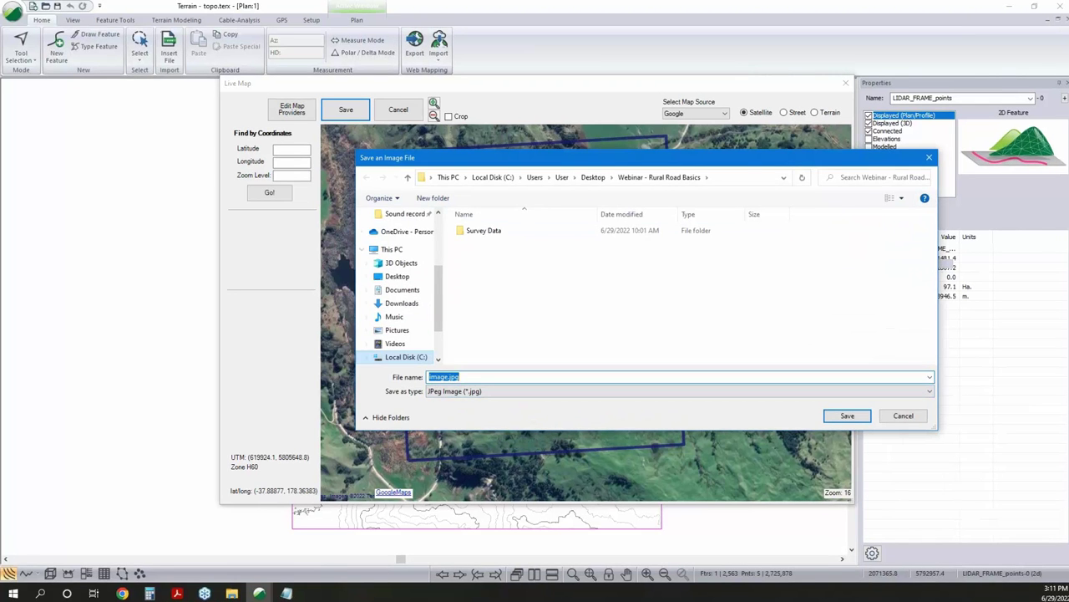
pyautogui.click(844, 418)
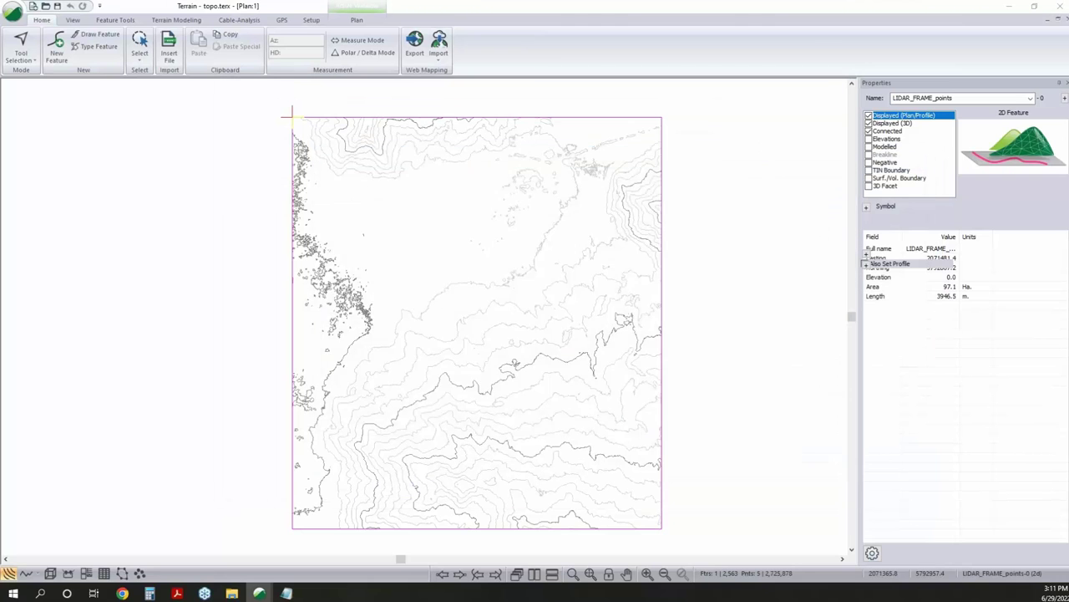
pyautogui.click(648, 426)
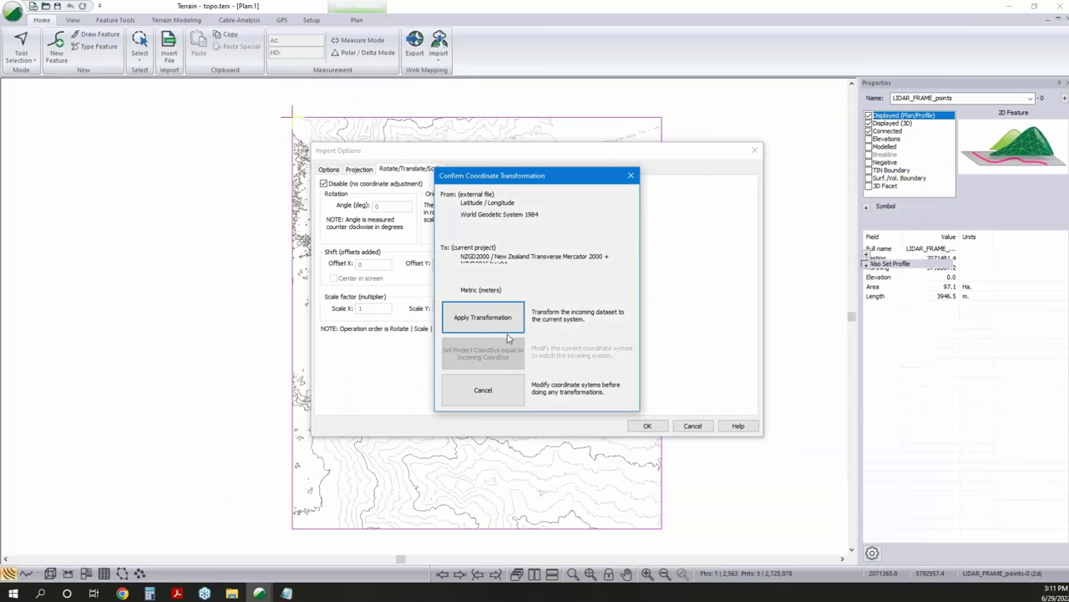
pyautogui.click(492, 319)
pyautogui.click(577, 329)
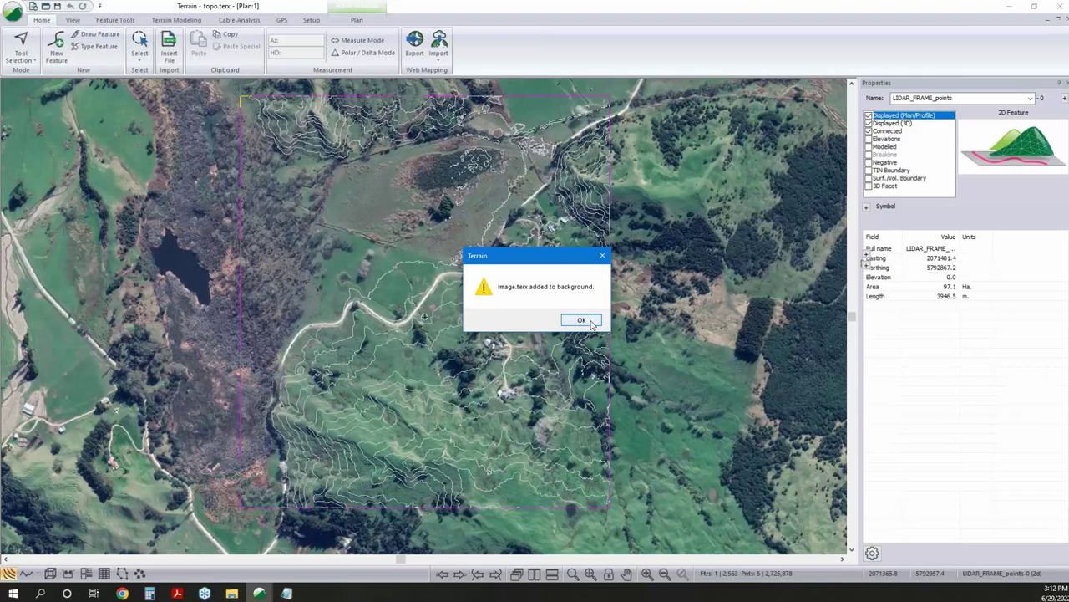
pyautogui.click(581, 320)
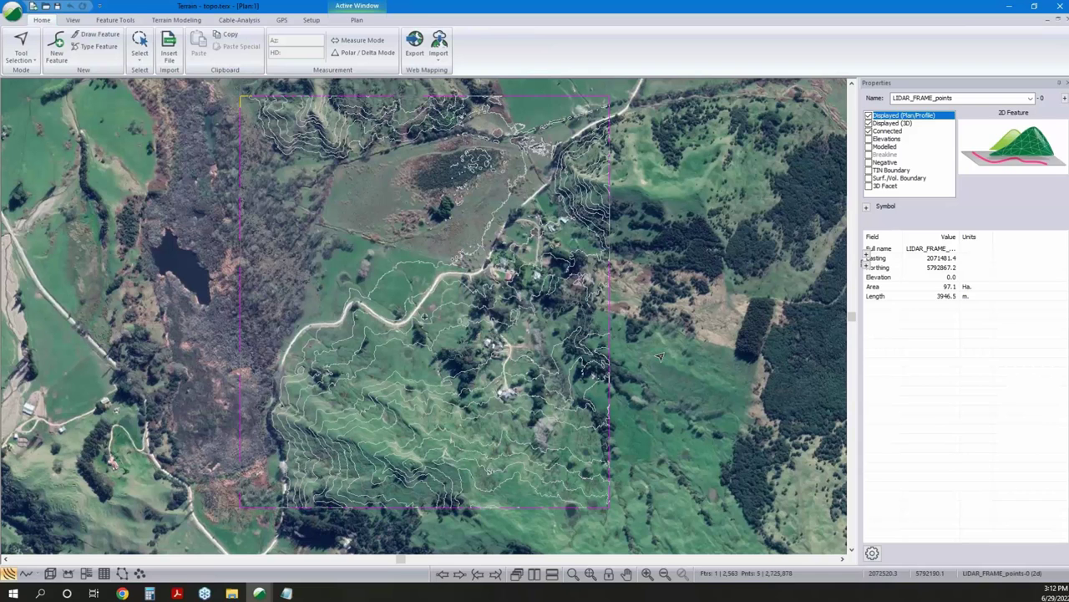
# Review the background files displayed in the plan window, leaving the plan options as they are
pyautogui.click(660, 364)
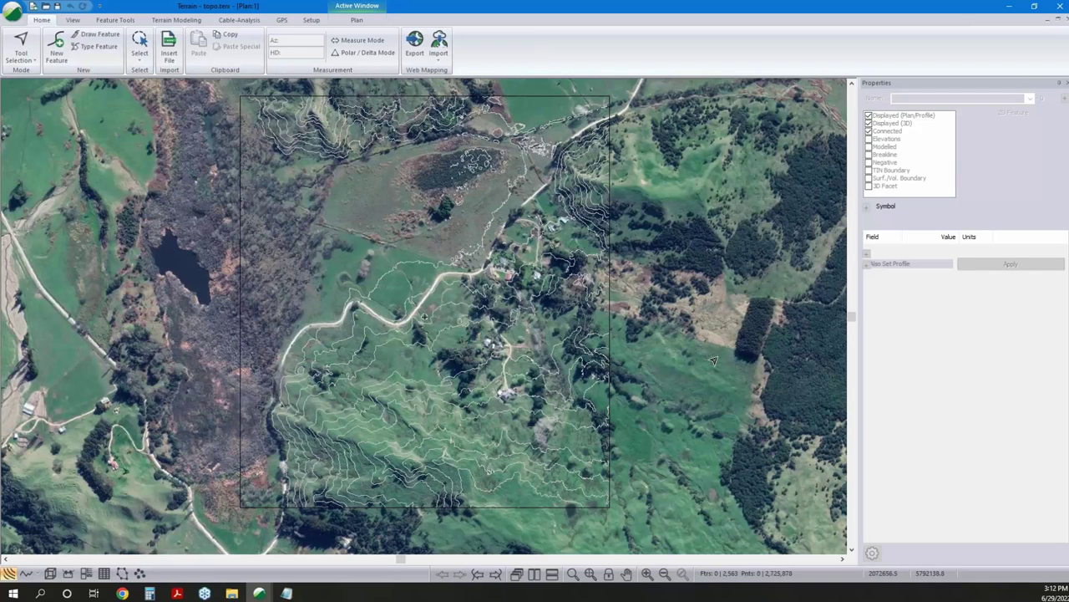
pyautogui.rightClick(691, 321)
pyautogui.rightClick(695, 340)
pyautogui.click(739, 460)
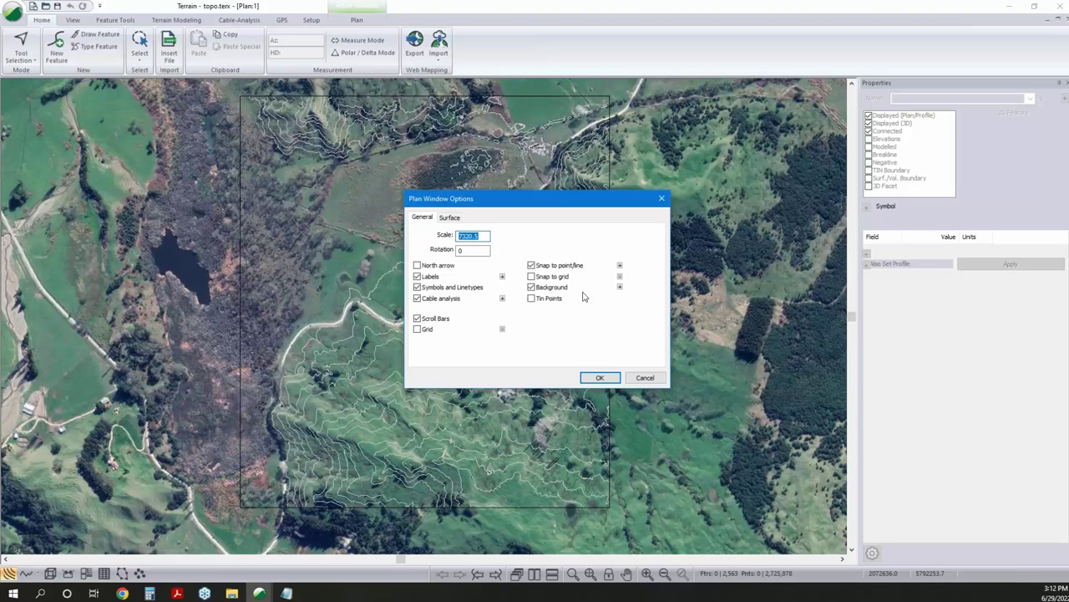
pyautogui.click(619, 288)
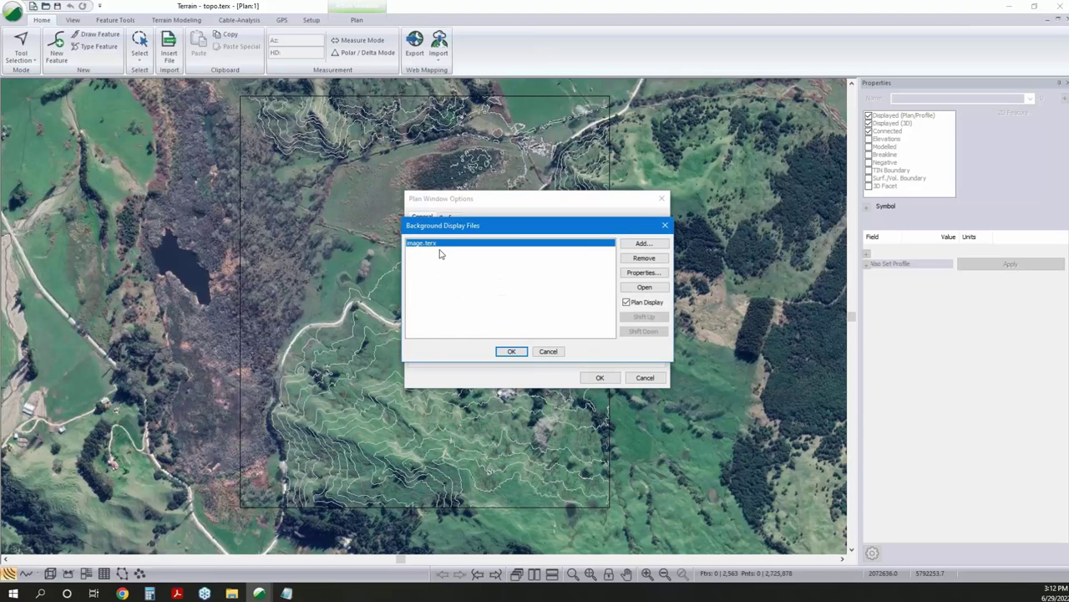
pyautogui.click(556, 352)
pyautogui.click(644, 377)
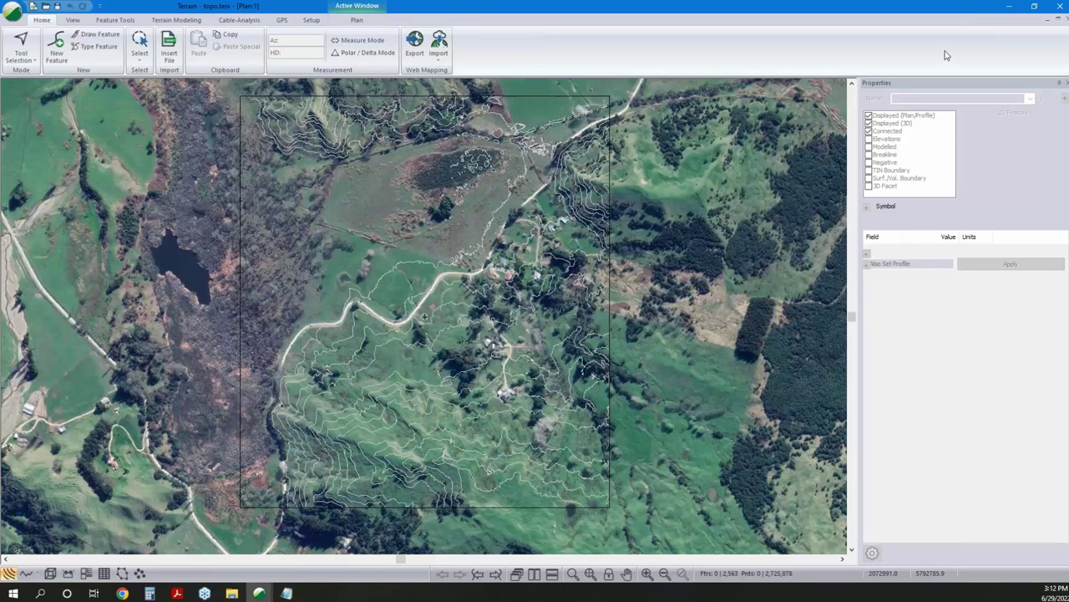
# Minimize Terrain and launch the RoadEng10 Location module from the desktop
pyautogui.click(1006, 7)
pyautogui.click(491, 140)
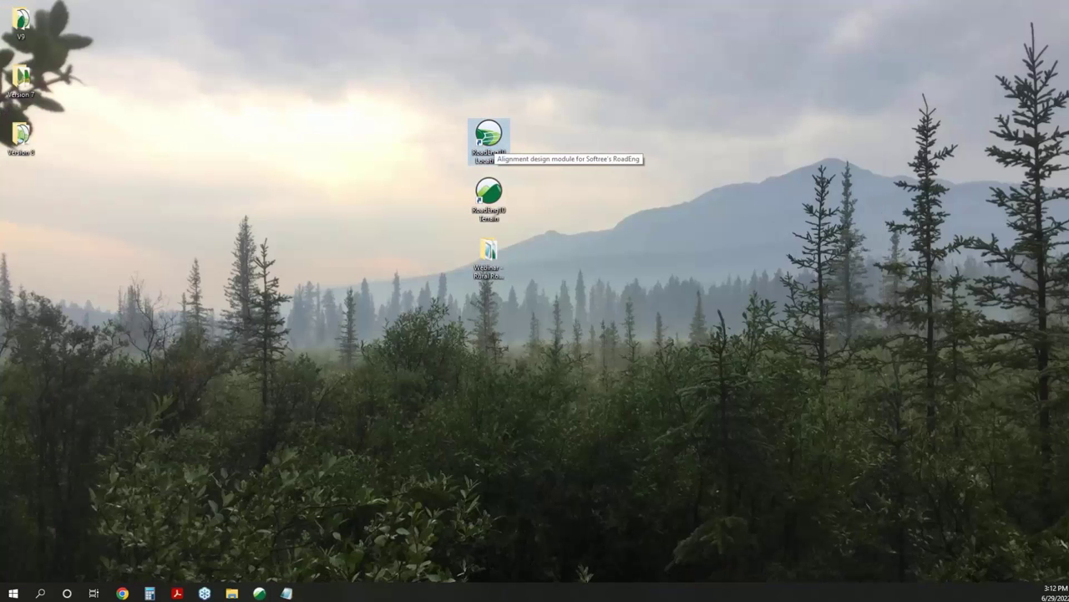
pyautogui.doubleClick(491, 140)
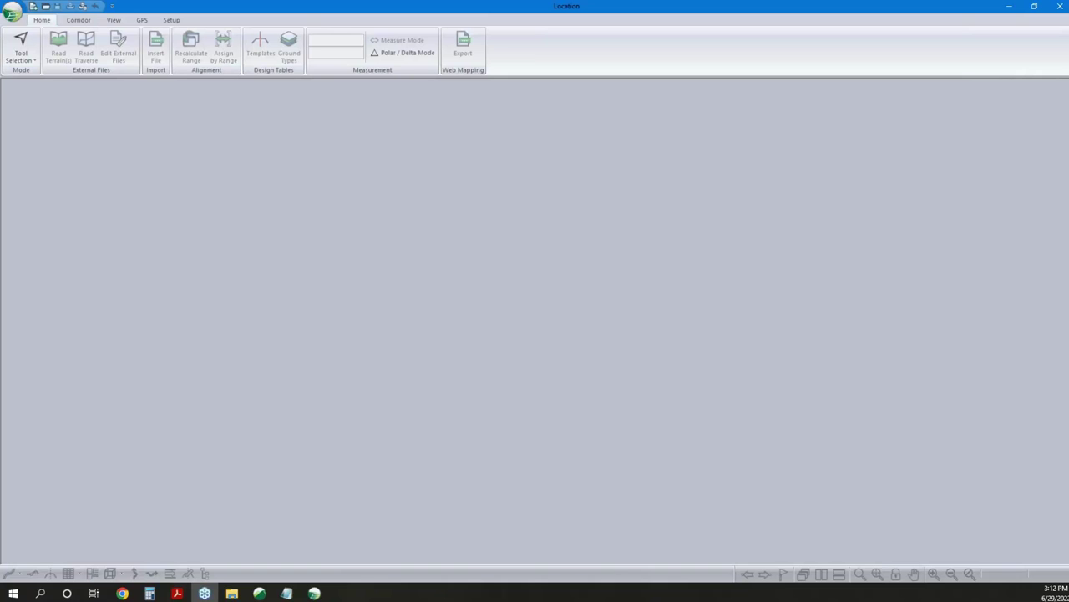
pyautogui.click(20, 52)
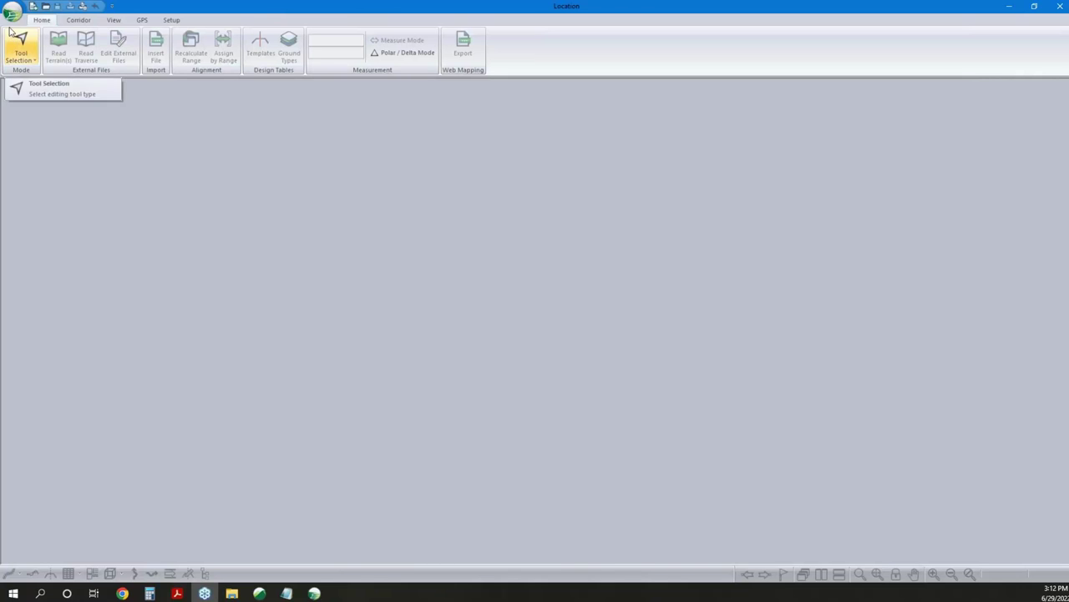
pyautogui.click(10, 13)
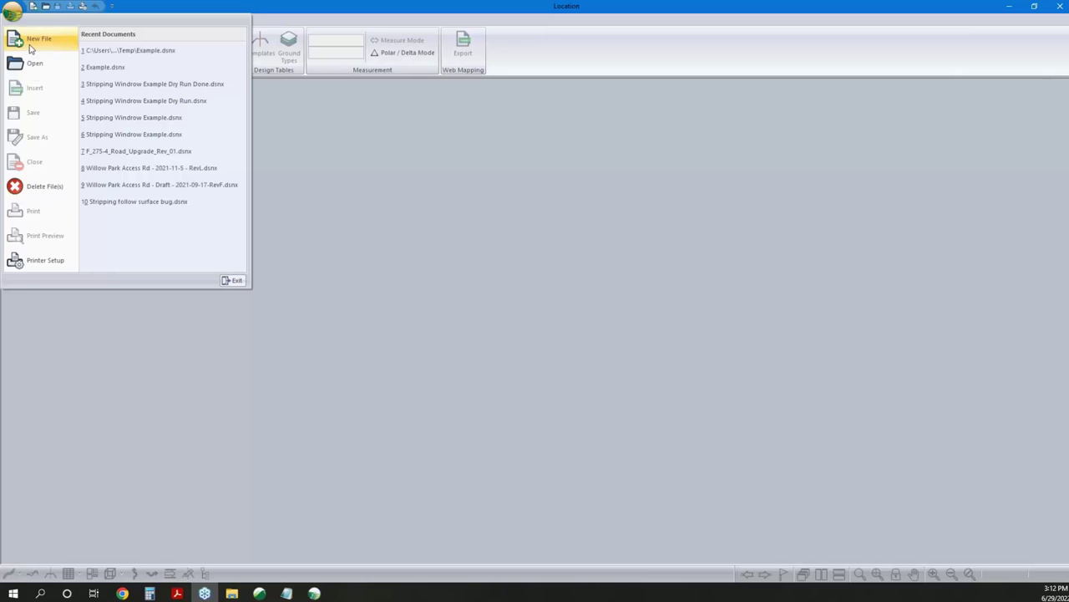
pyautogui.click(30, 44)
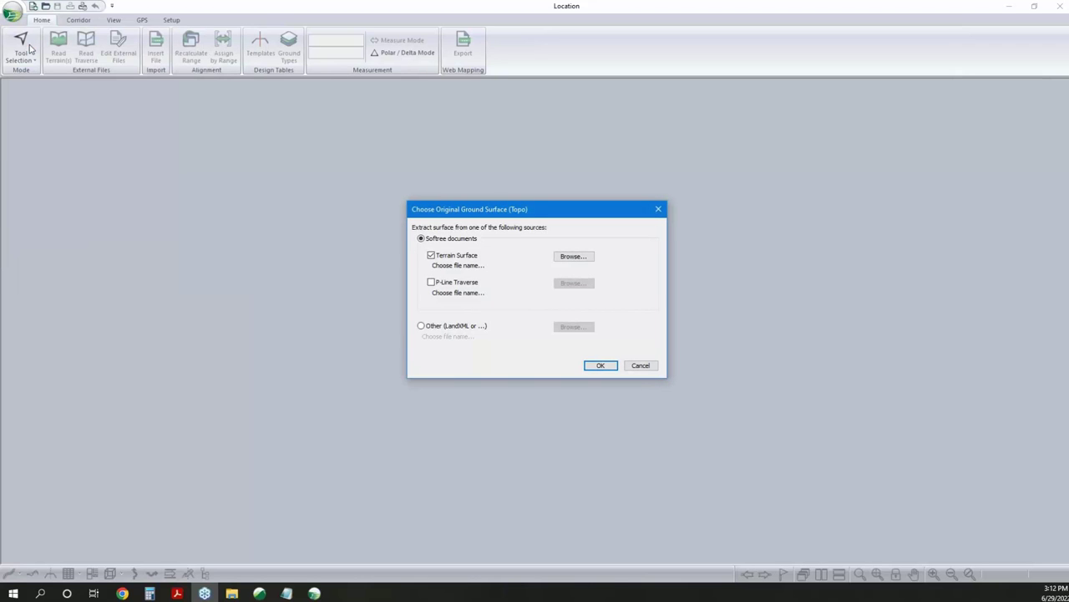
pyautogui.click(652, 365)
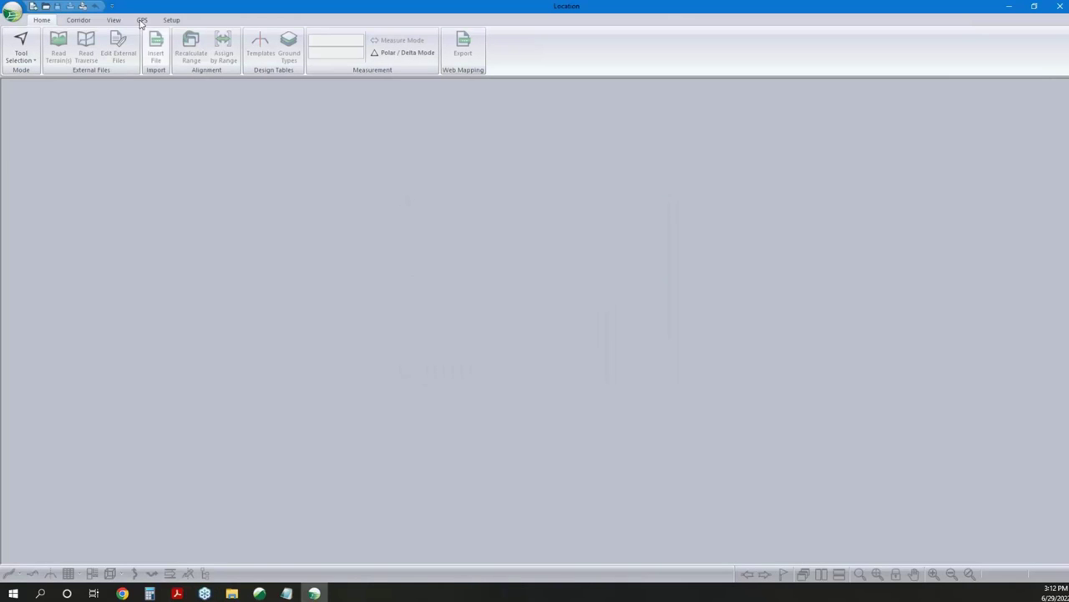
# Start a new design that uses topo.terx from the Webinar - Rural Road Basics folder as its original ground terrain surface
pyautogui.click(19, 14)
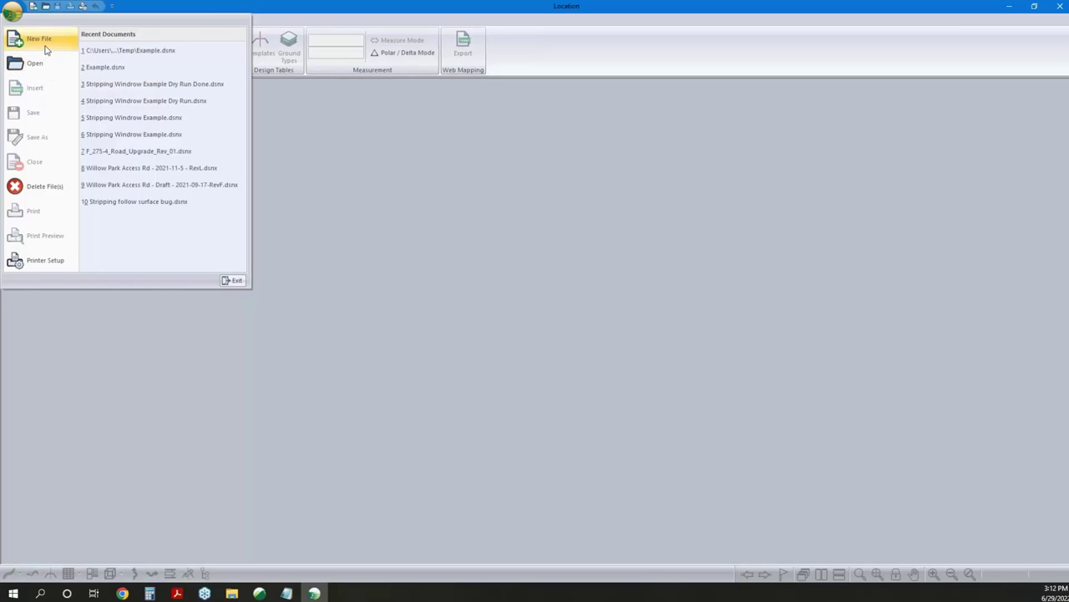
pyautogui.click(40, 44)
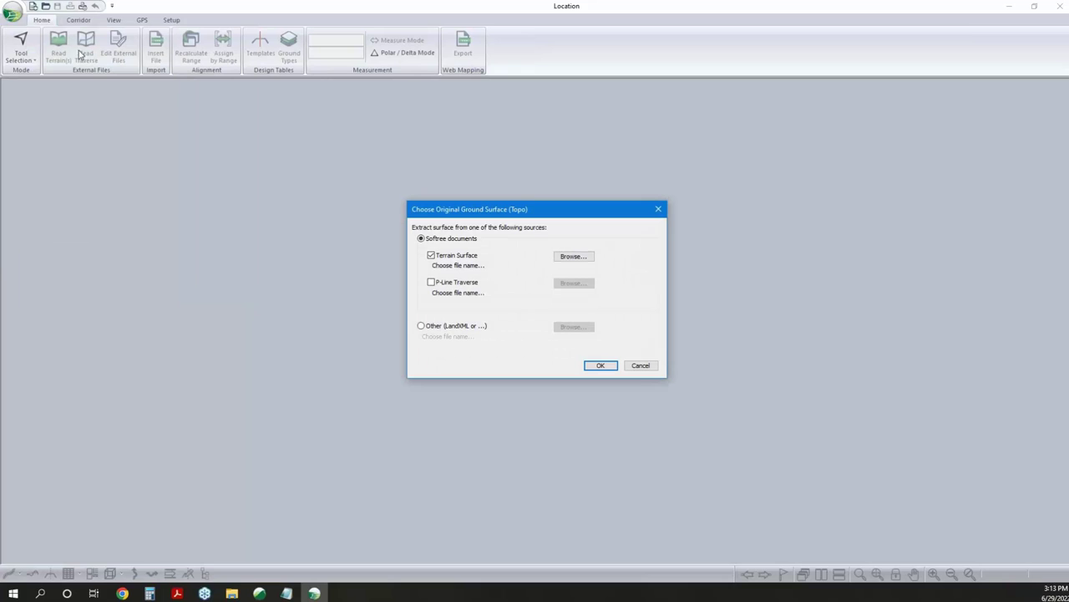
pyautogui.click(572, 258)
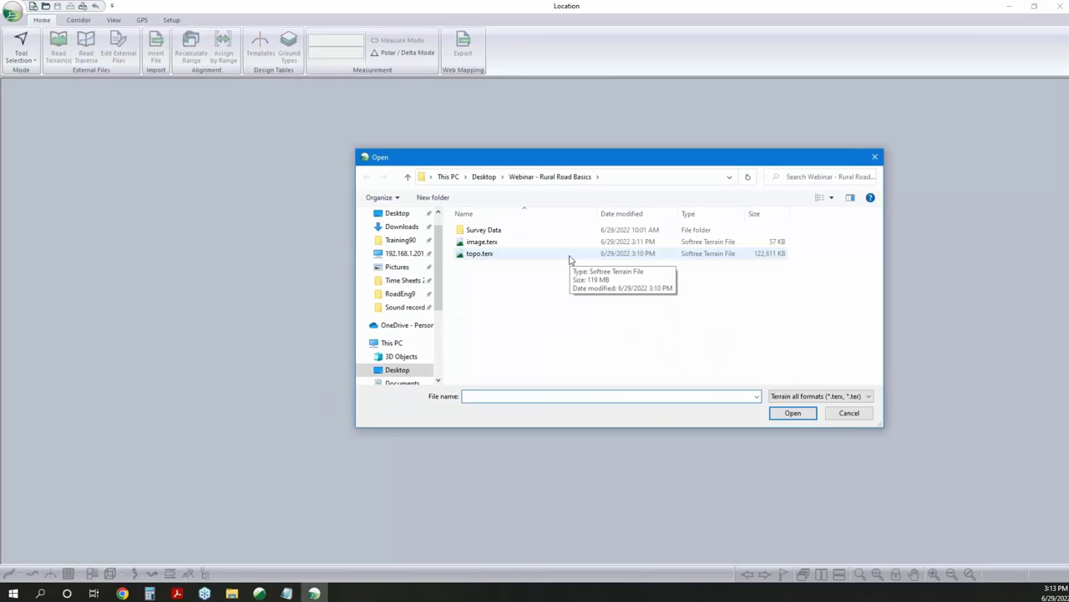
pyautogui.click(571, 255)
pyautogui.click(799, 414)
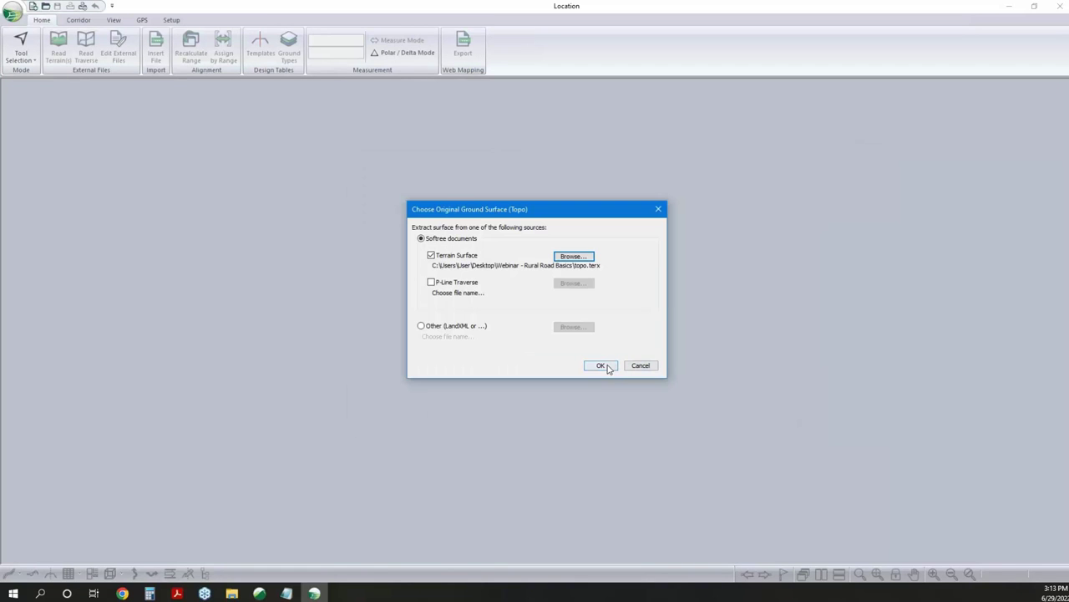
pyautogui.click(608, 369)
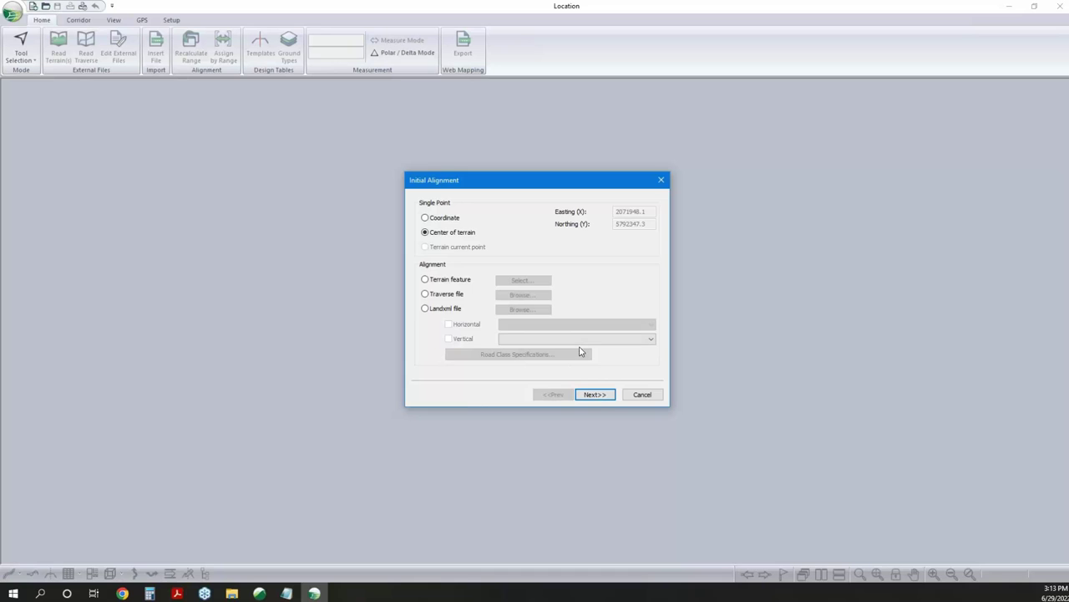
# Set the initial alignment to a single point at the center of terrain and use the default standard template for the cross section
pyautogui.click(598, 397)
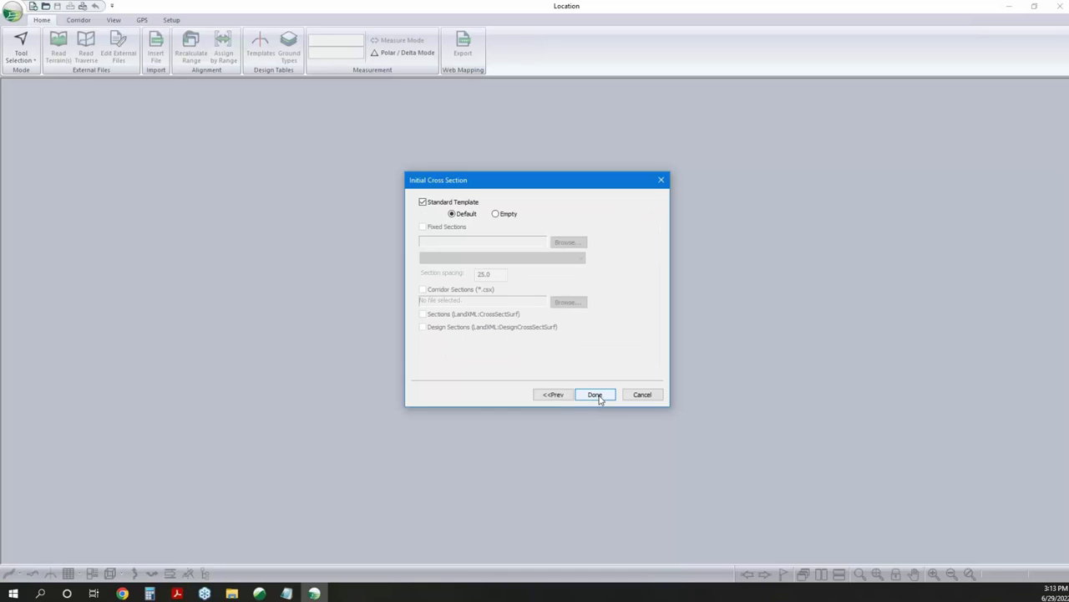
pyautogui.click(597, 396)
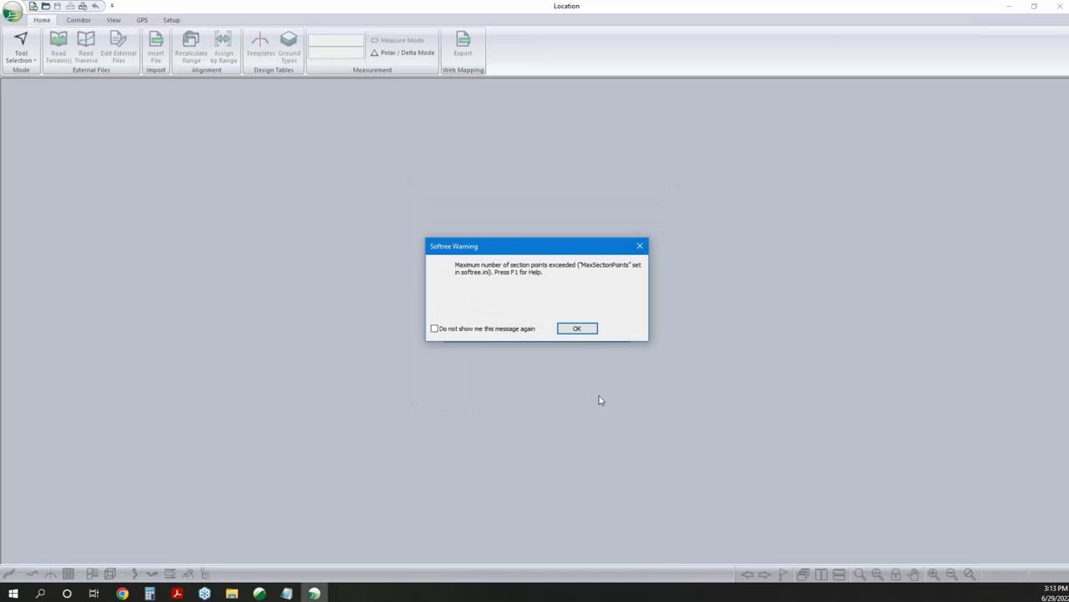
pyautogui.click(578, 331)
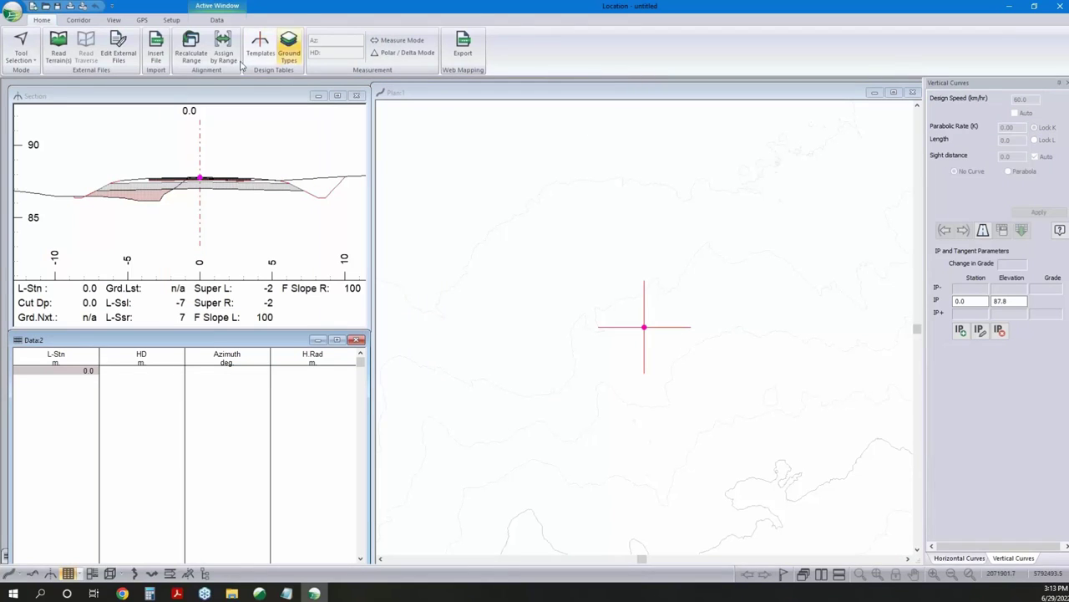
# Look through the plan, section and profile windows and the horizontal curve, vertical curve and culvert panels
pyautogui.click(517, 96)
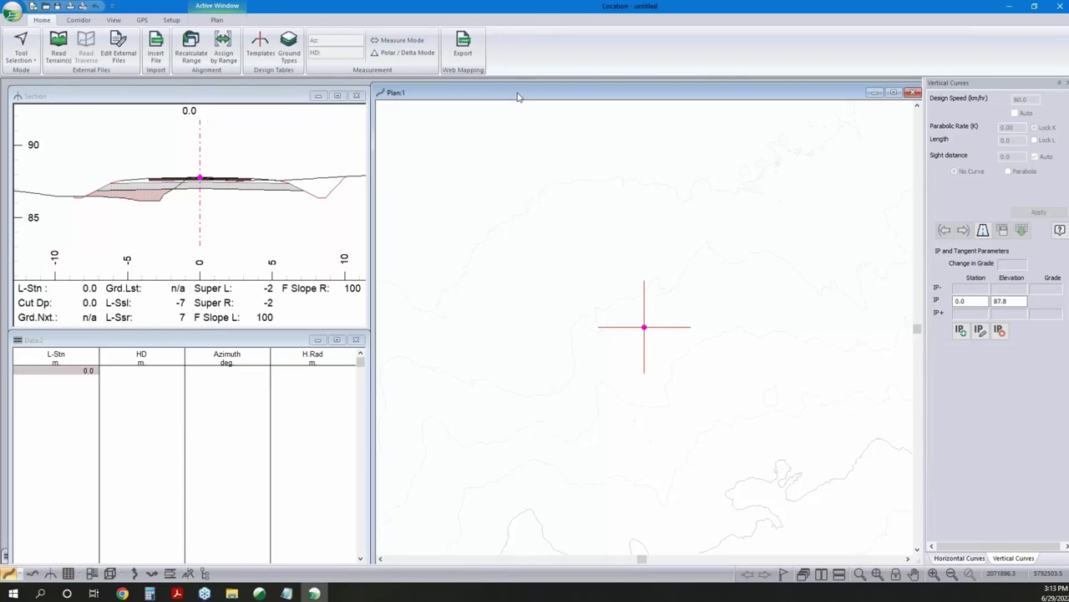
pyautogui.click(965, 560)
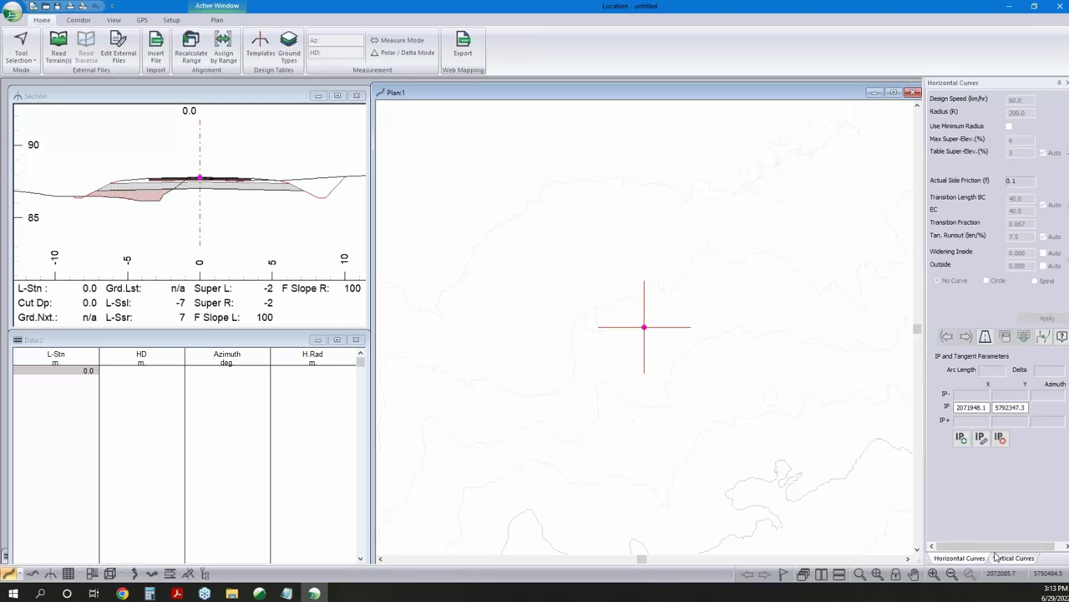
pyautogui.click(994, 558)
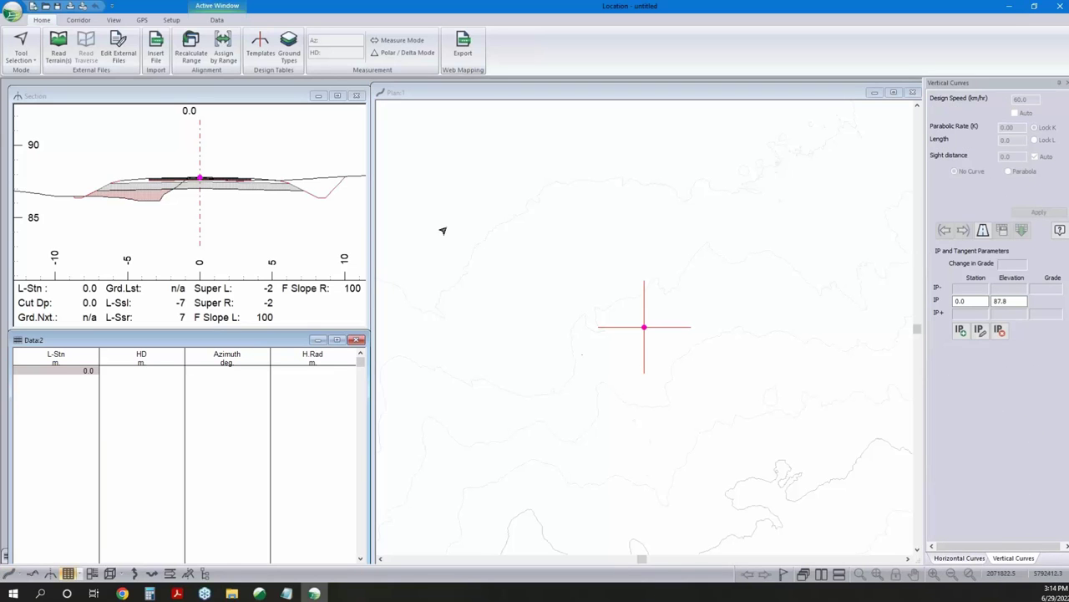
pyautogui.click(277, 100)
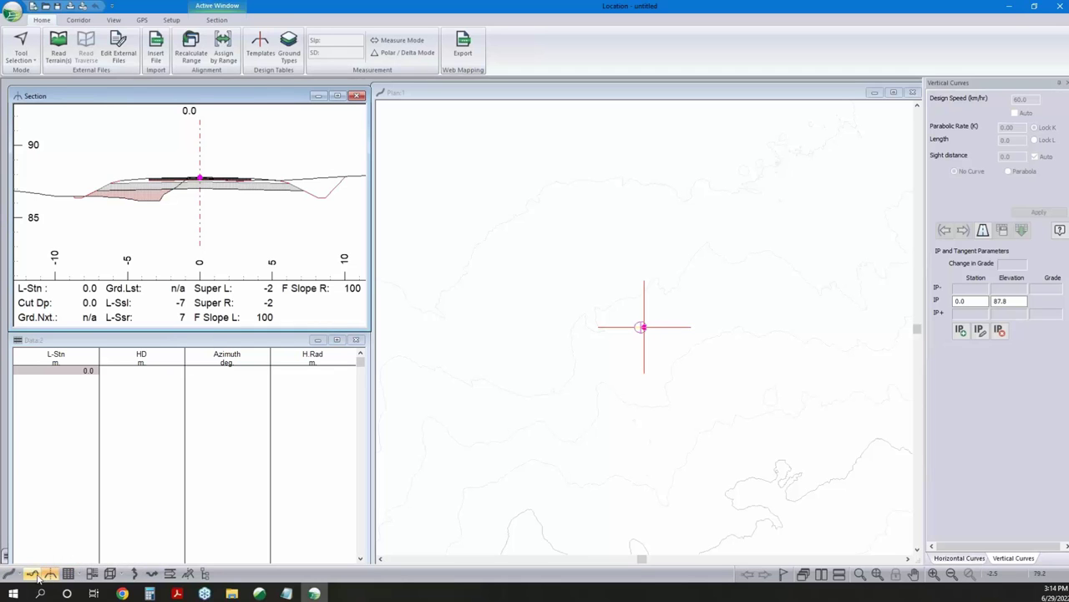
pyautogui.click(169, 574)
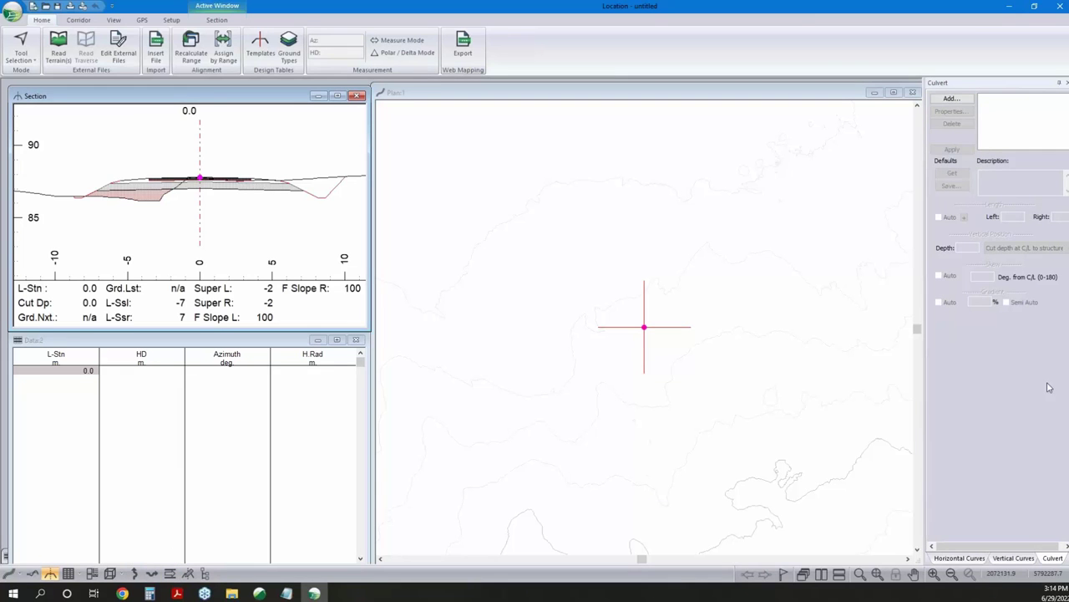
pyautogui.click(31, 574)
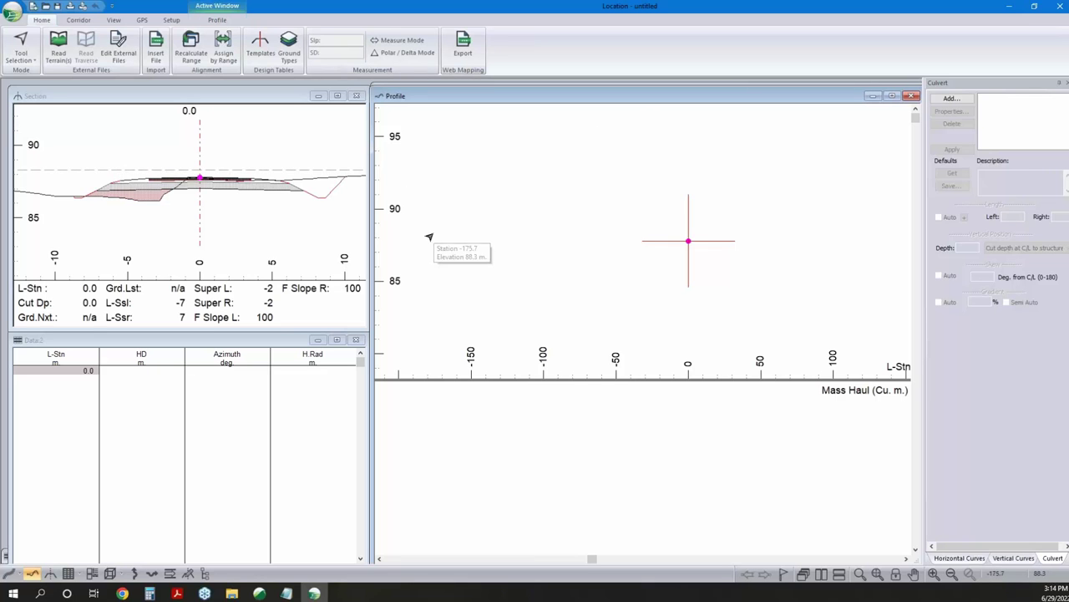
pyautogui.click(113, 20)
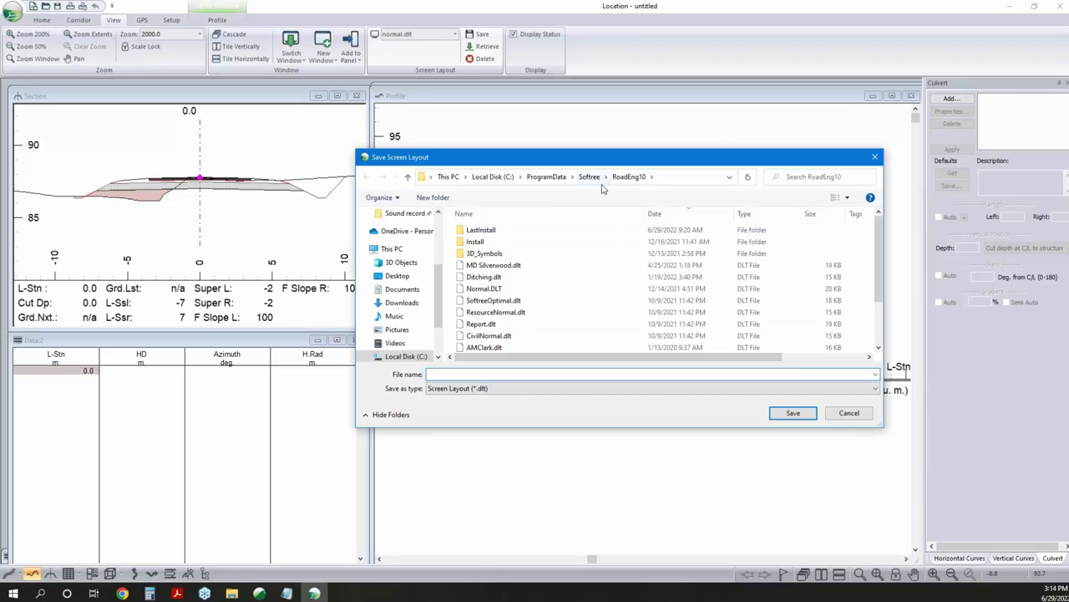
pyautogui.scroll(3, 401, 247)
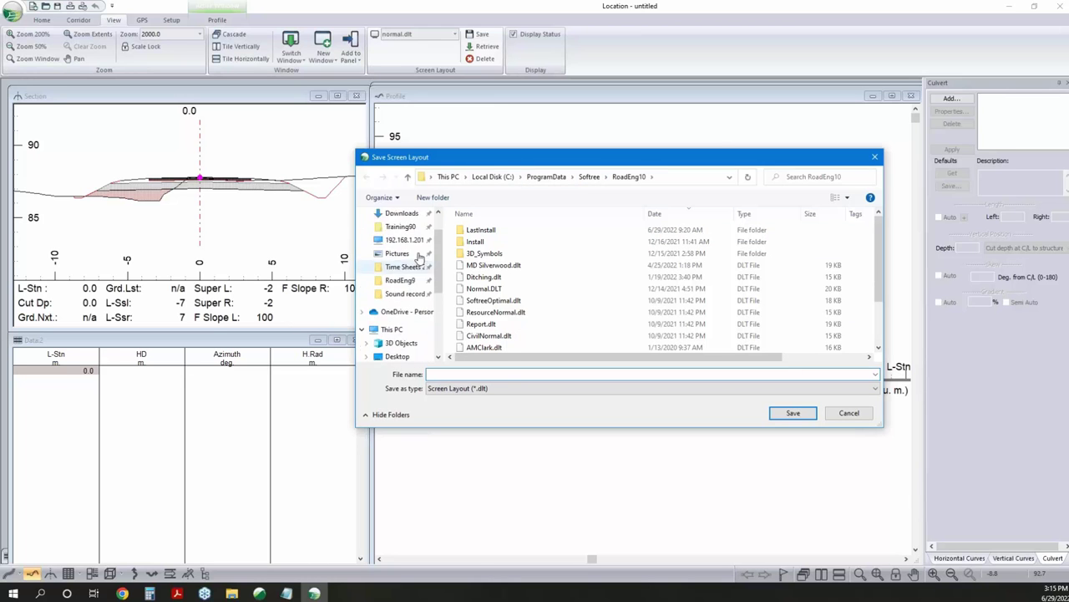
pyautogui.click(397, 236)
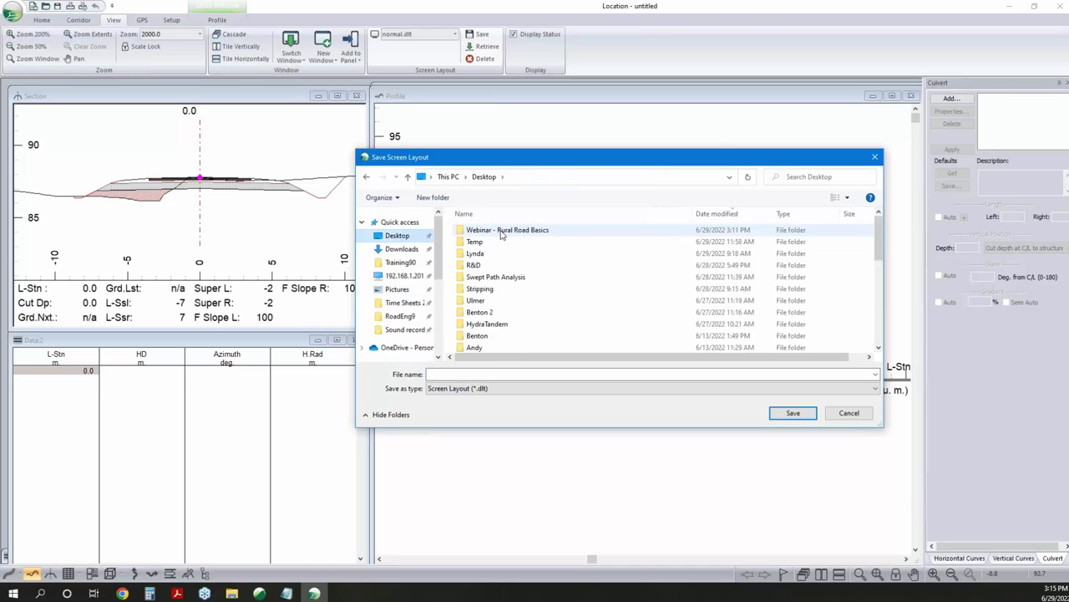
pyautogui.doubleClick(503, 231)
pyautogui.click(487, 242)
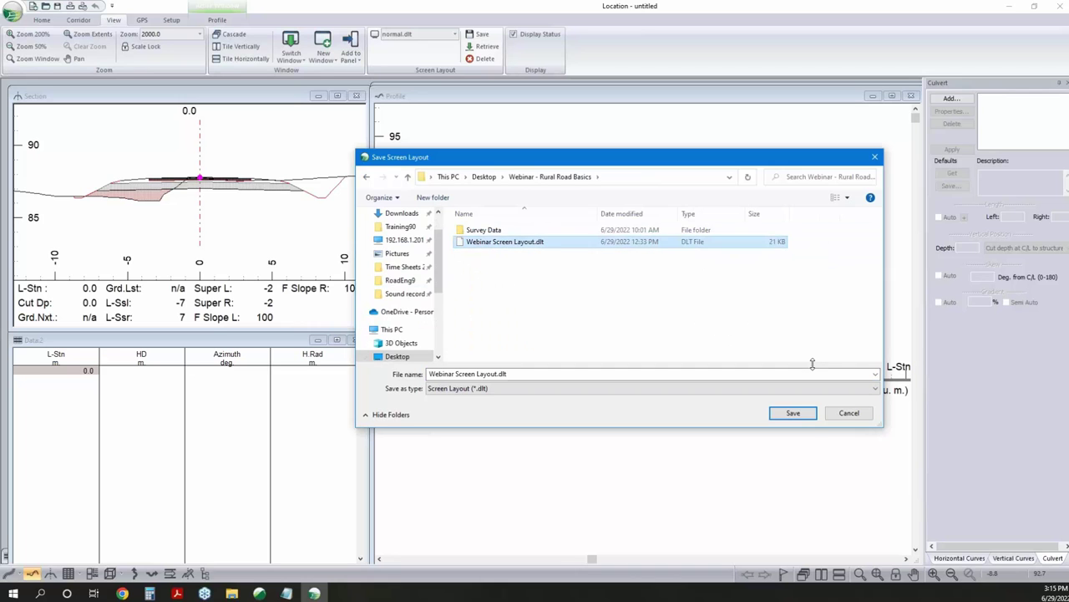
pyautogui.click(794, 414)
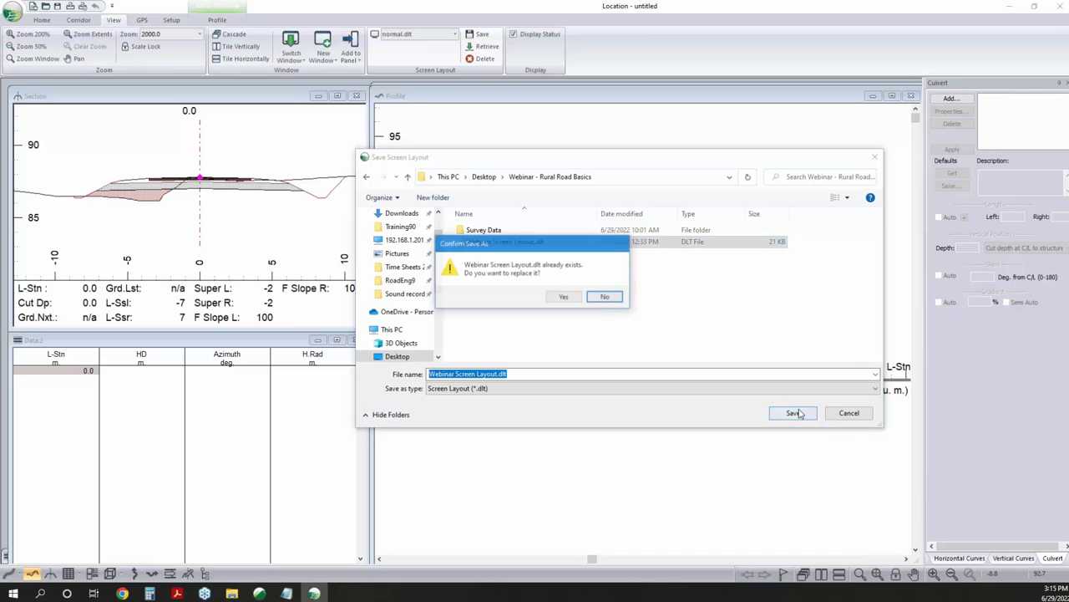
pyautogui.click(605, 297)
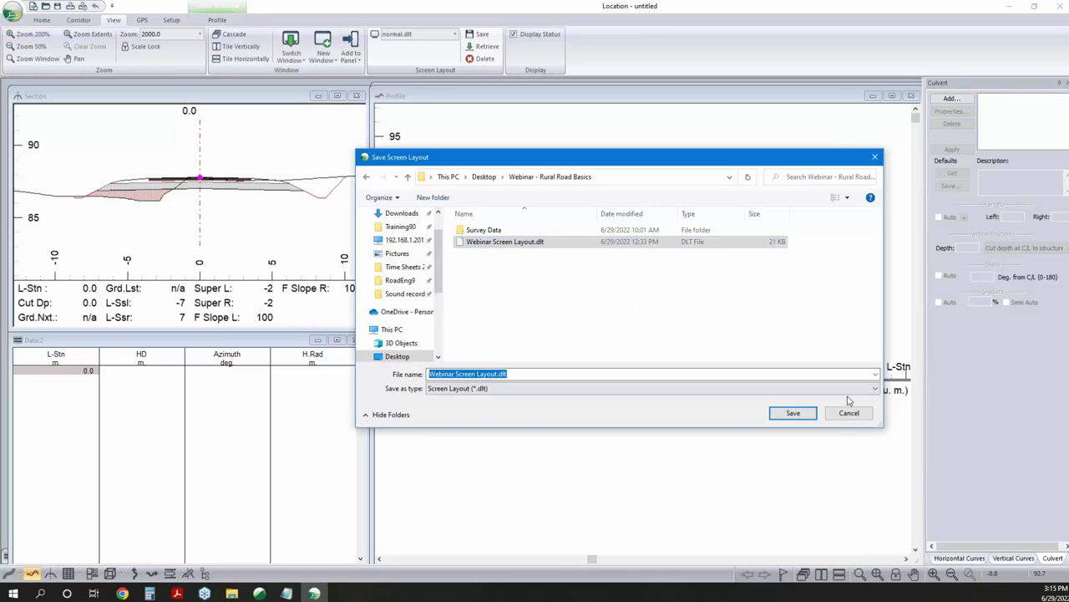
pyautogui.click(848, 413)
# Retrieve the screen layout Webinar Screen Layout.dlt from the Webinar - Rural Road Basics folder
pyautogui.click(485, 46)
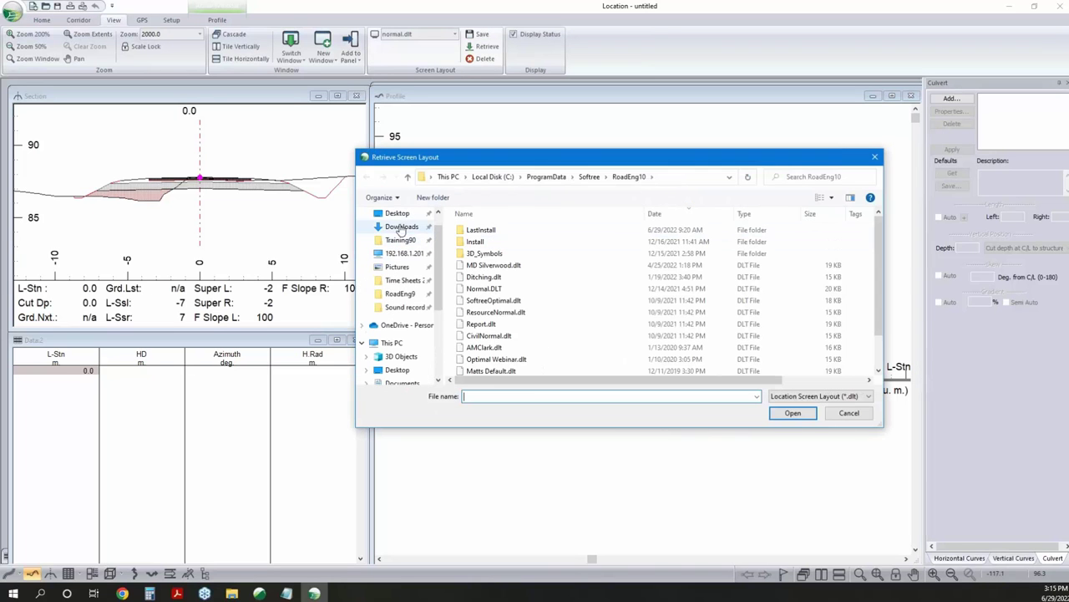
pyautogui.click(398, 214)
pyautogui.doubleClick(497, 230)
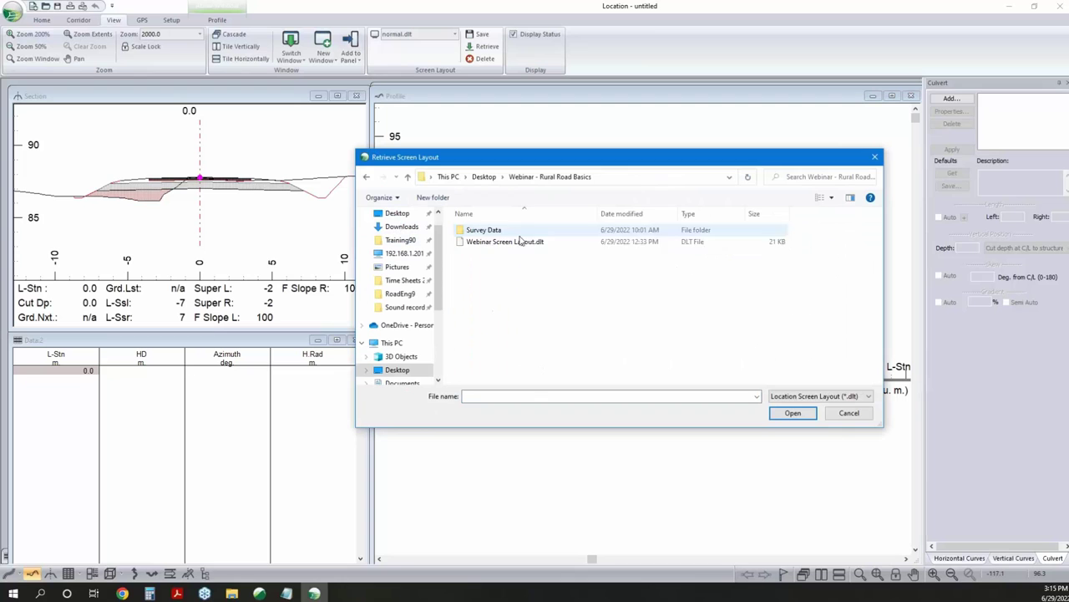
pyautogui.click(494, 244)
pyautogui.click(791, 414)
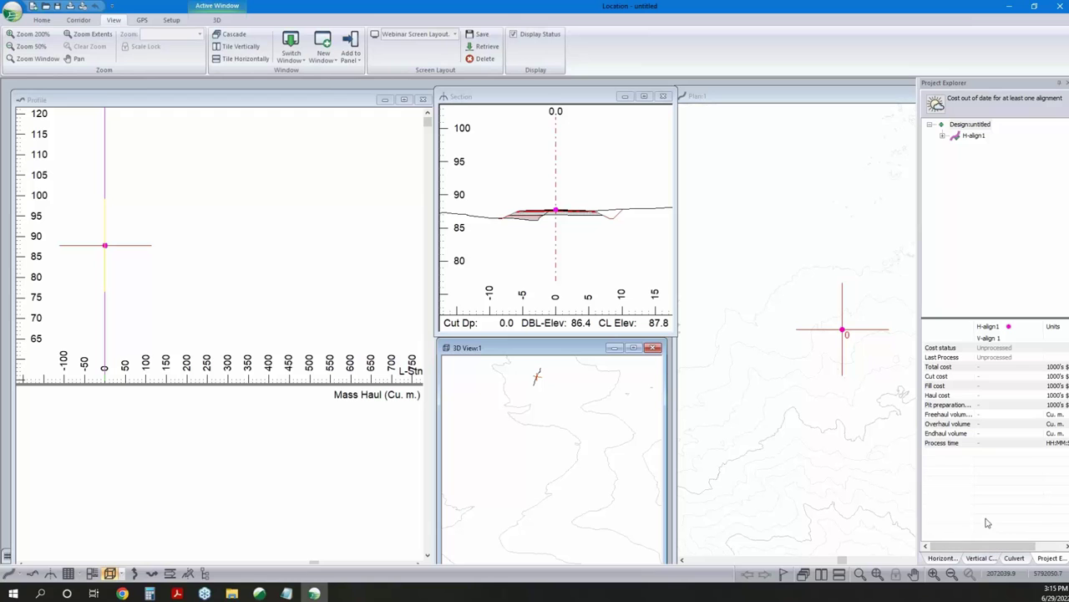
# Add image.terx from the Webinar - Rural Road Basics folder to the plan window's background display files
pyautogui.click(824, 410)
pyautogui.scroll(-5, 789, 368)
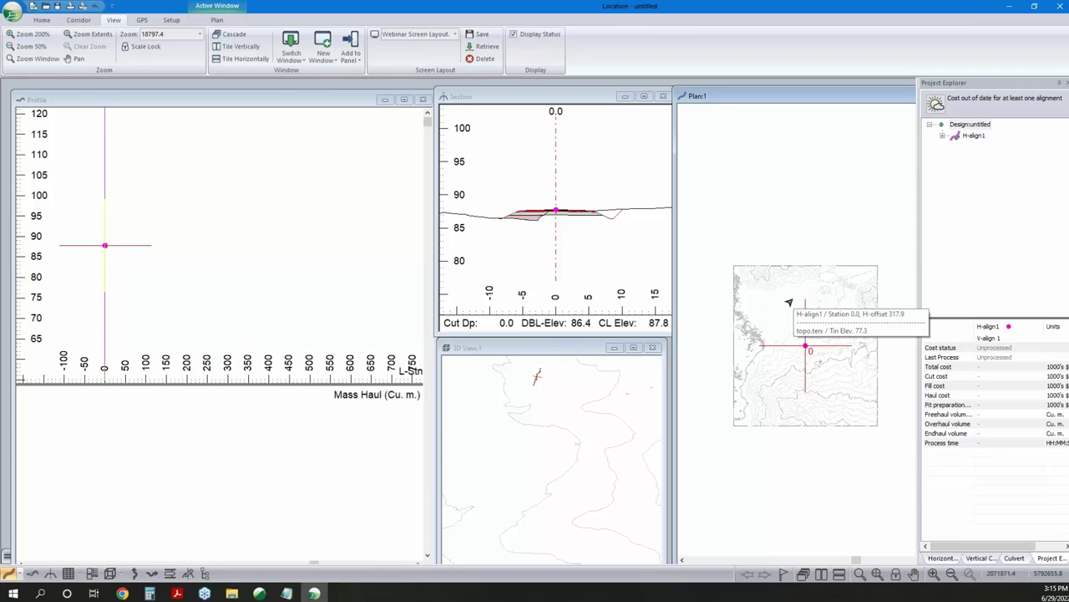
pyautogui.rightClick(788, 300)
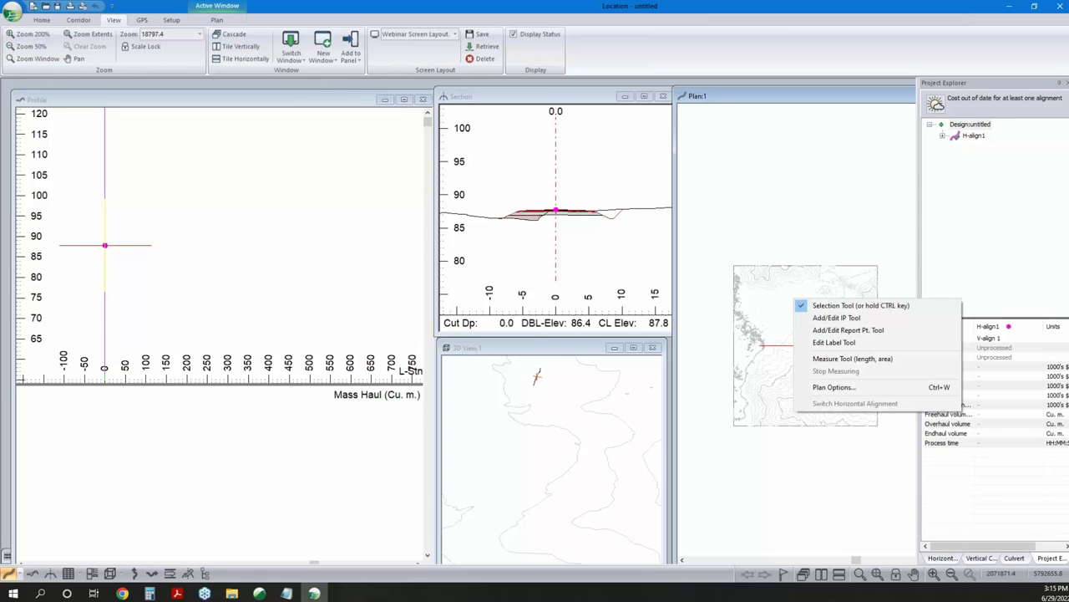
pyautogui.click(836, 387)
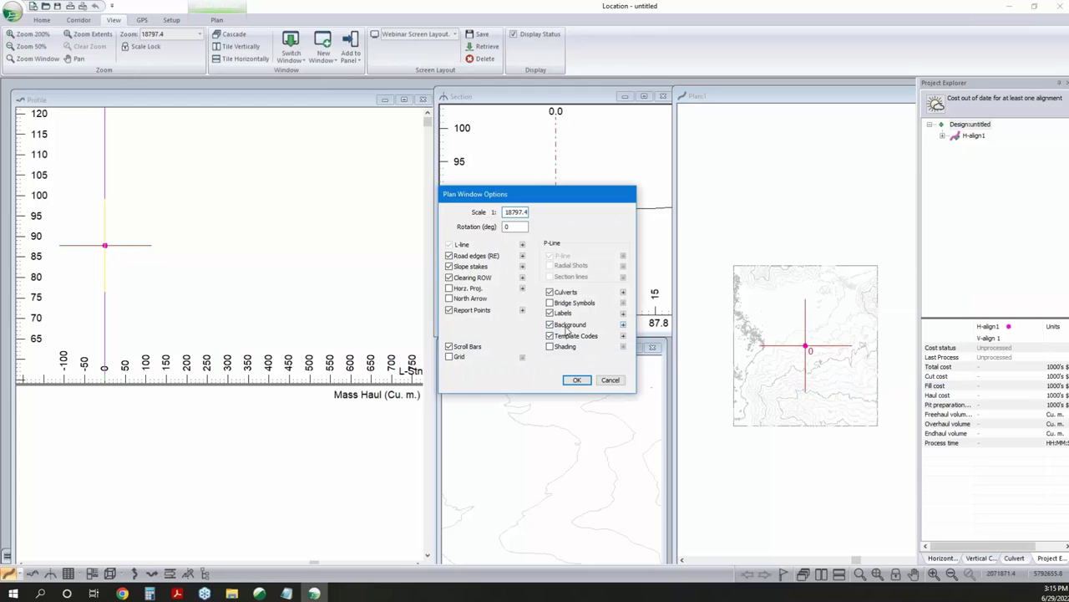
pyautogui.click(623, 325)
pyautogui.click(643, 243)
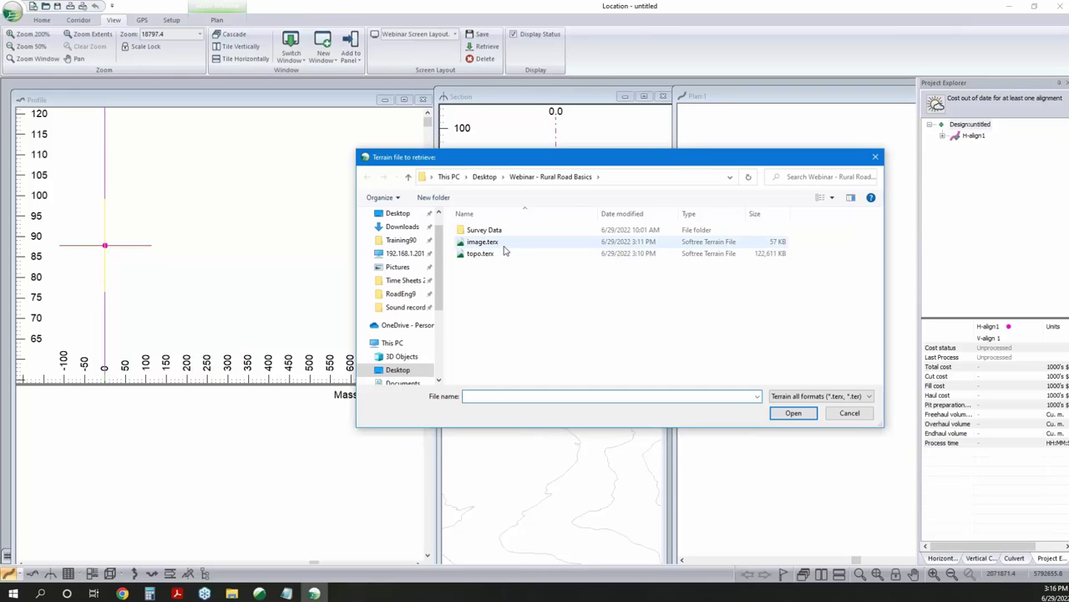
pyautogui.click(504, 246)
pyautogui.click(790, 414)
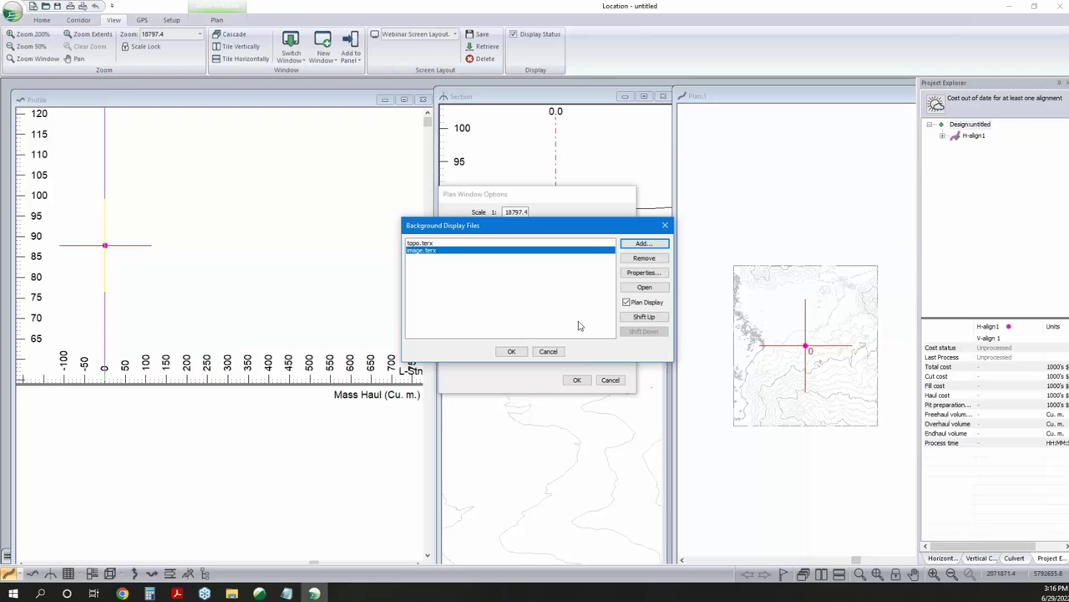
# Shift image.terx above topo.terx in the background display files and apply the plan window options
pyautogui.click(659, 318)
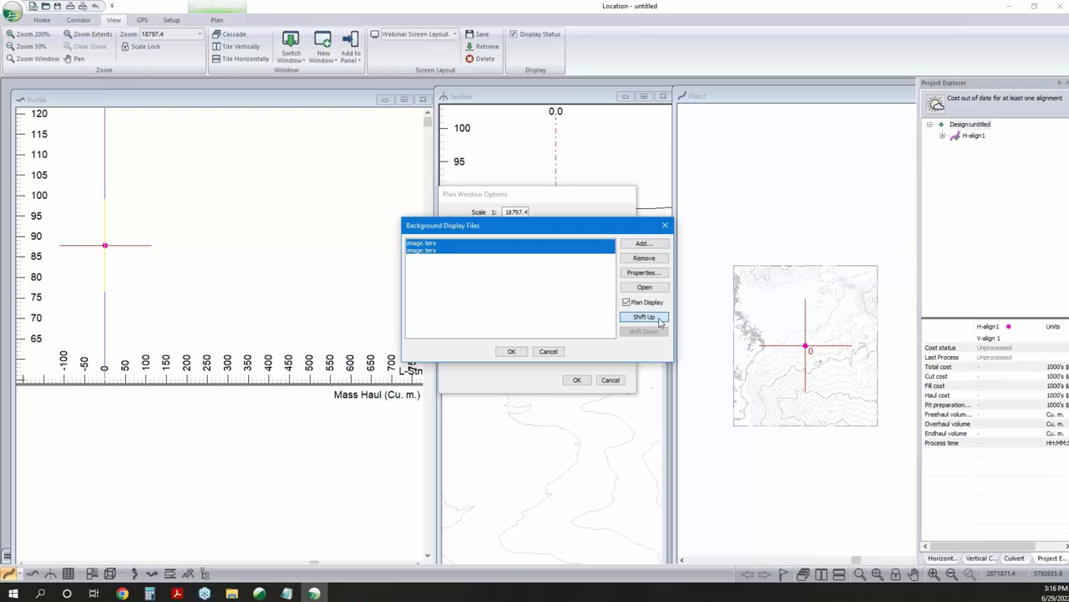
pyautogui.click(511, 352)
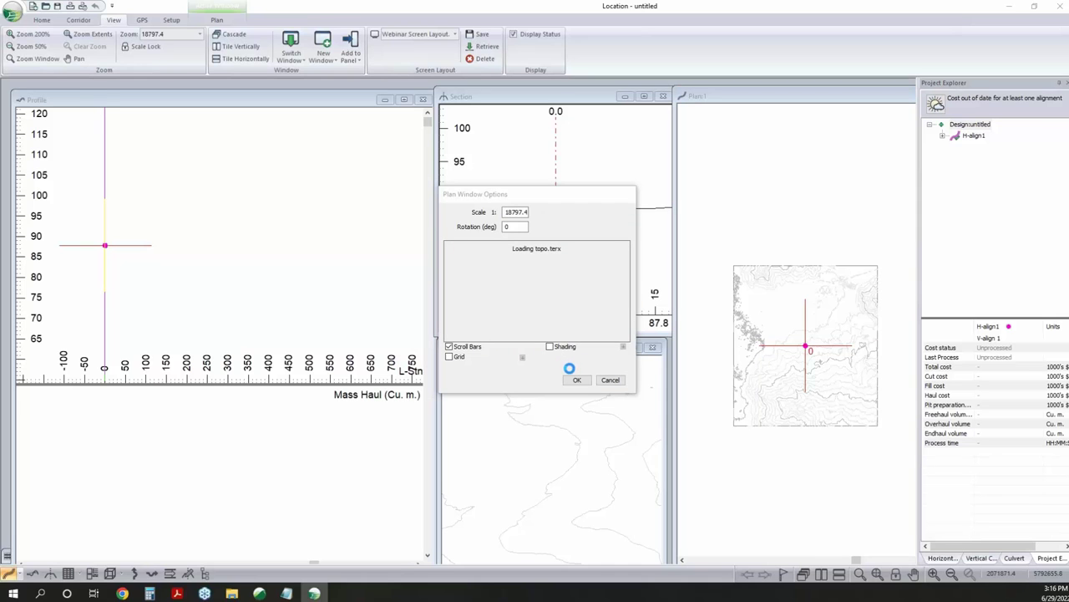
pyautogui.click(577, 380)
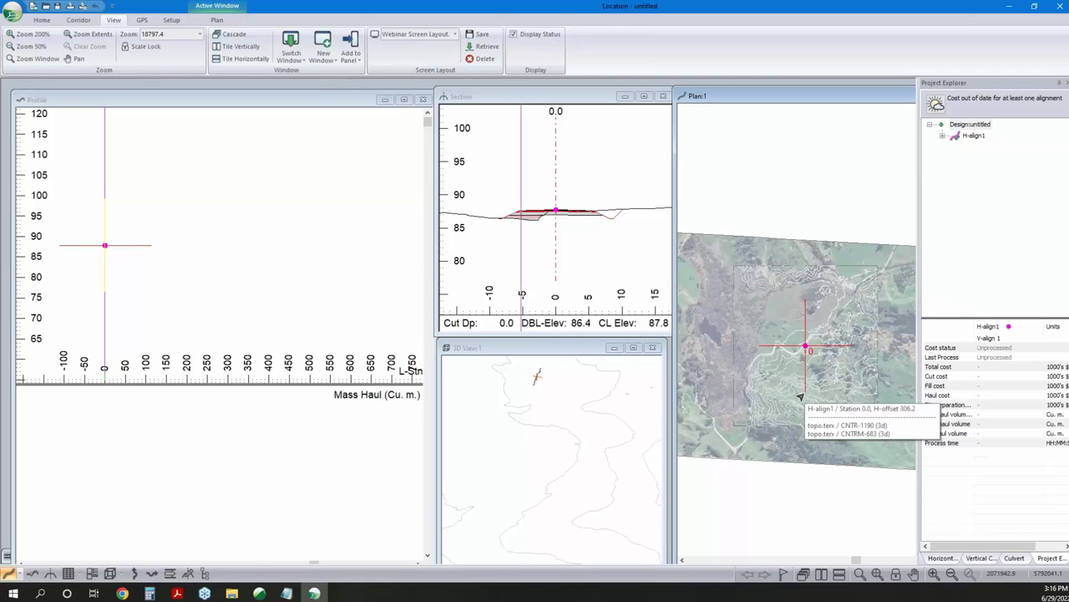
# In the 3D view options, add a corridor surface for H-align1 with the layer Final Merged Surface as a reference surface
pyautogui.click(550, 351)
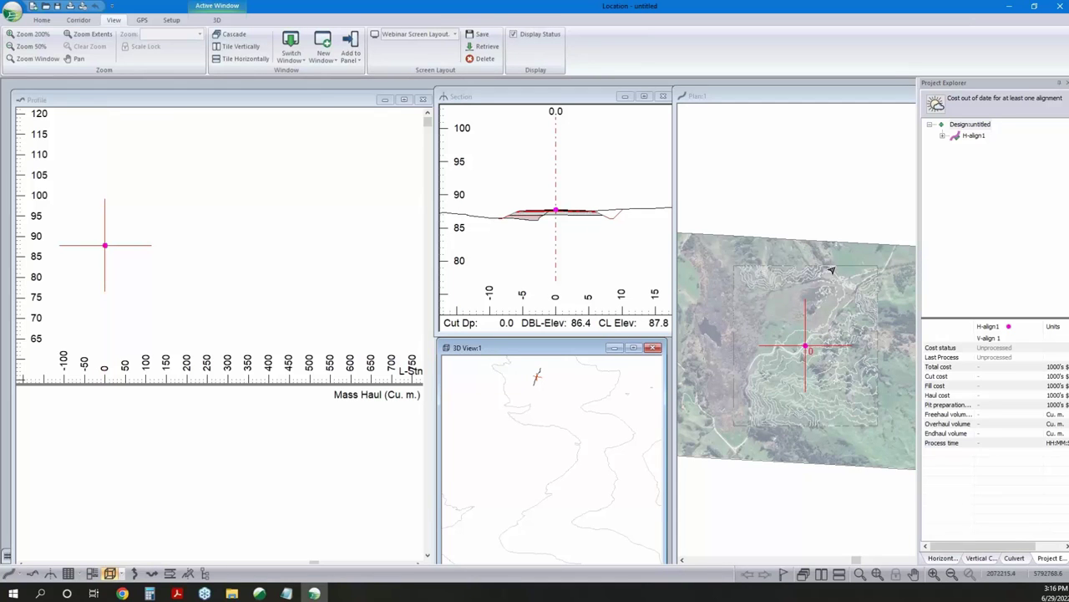
pyautogui.moveTo(748, 343)
pyautogui.scroll(-2, 563, 429)
pyautogui.moveTo(565, 428)
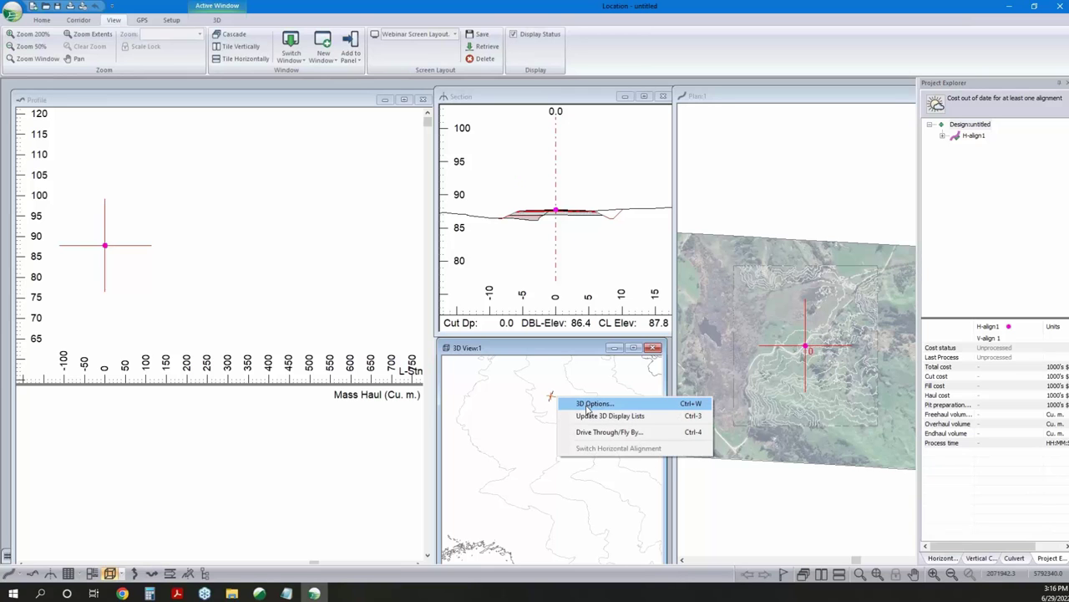
pyautogui.click(588, 407)
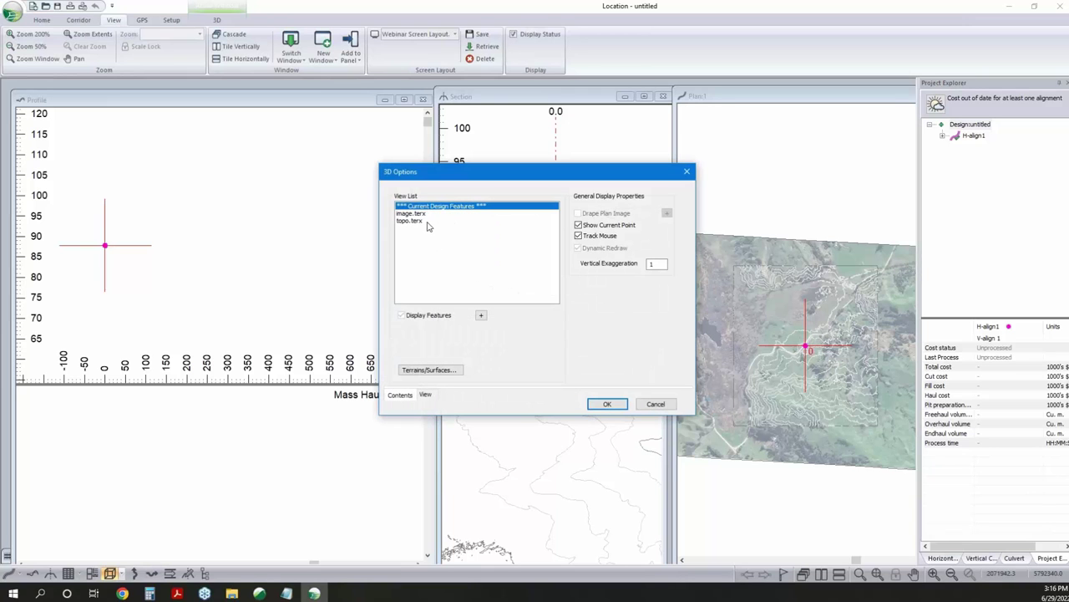
pyautogui.click(426, 369)
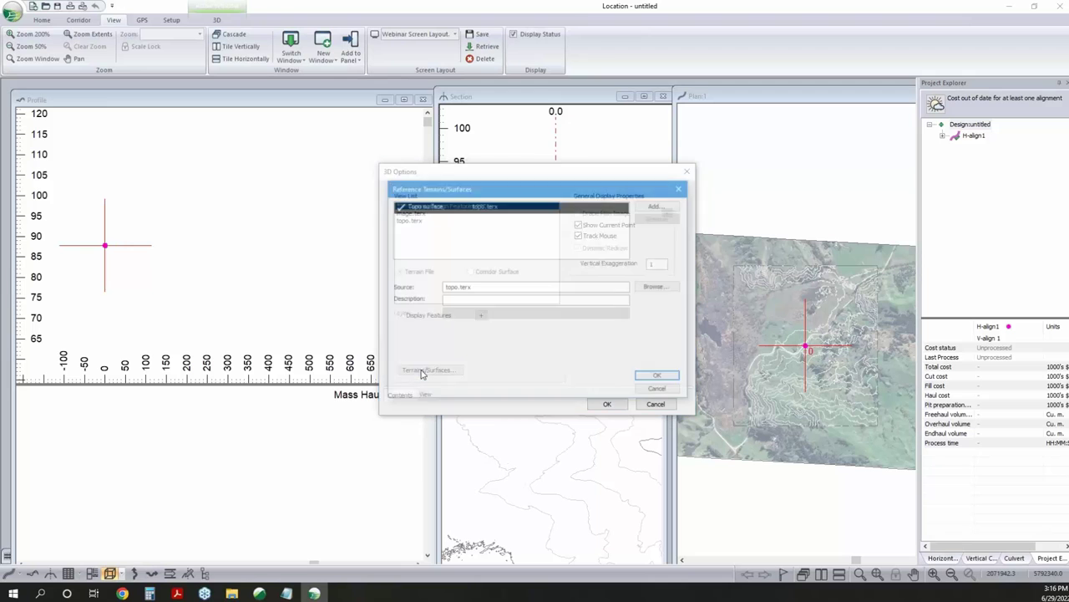
pyautogui.click(658, 205)
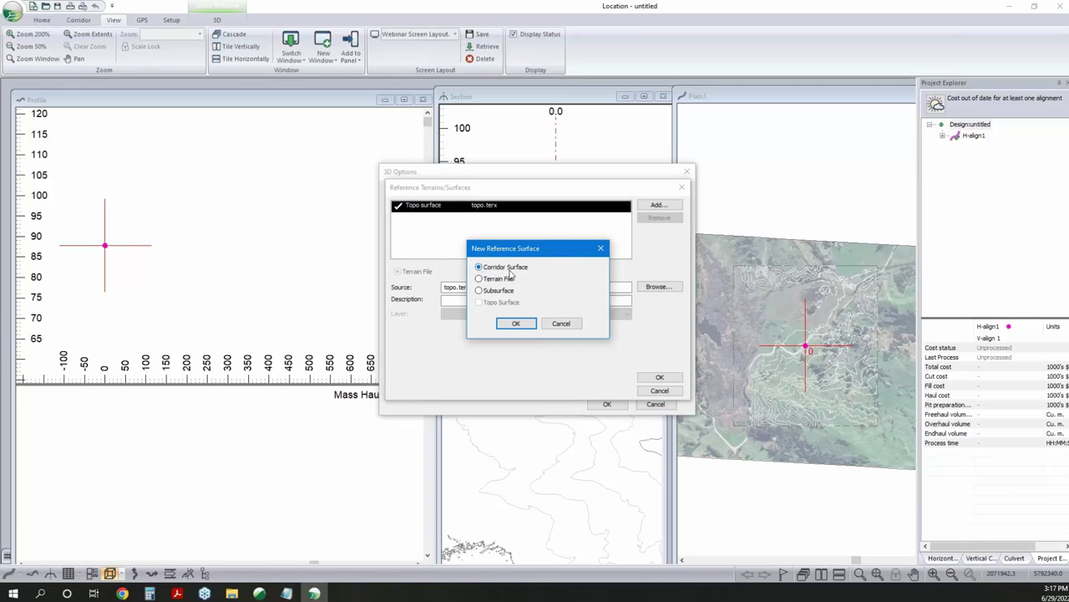
pyautogui.click(516, 323)
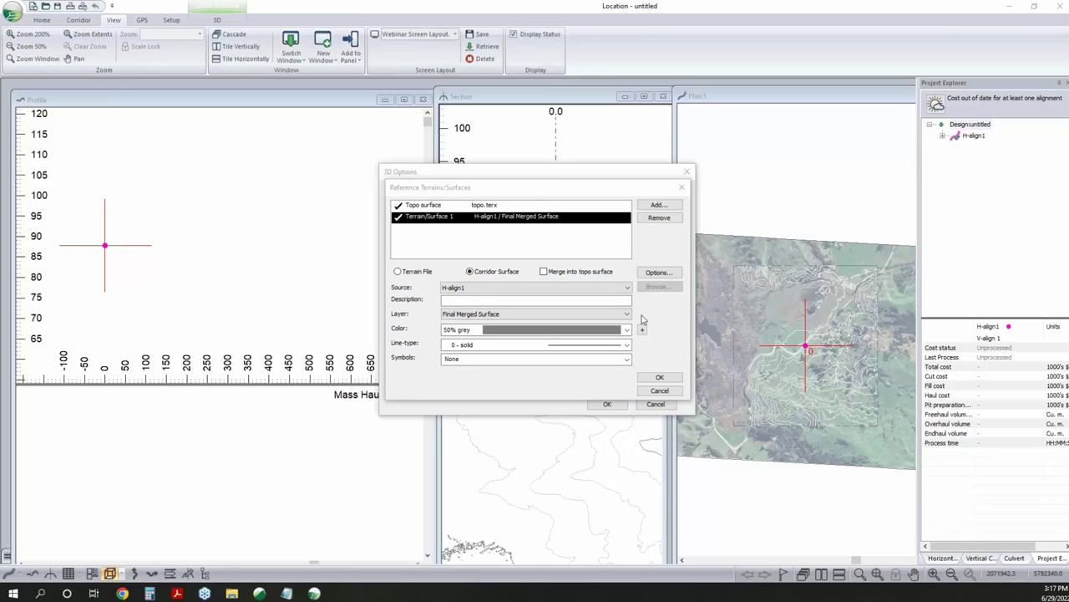
pyautogui.click(473, 317)
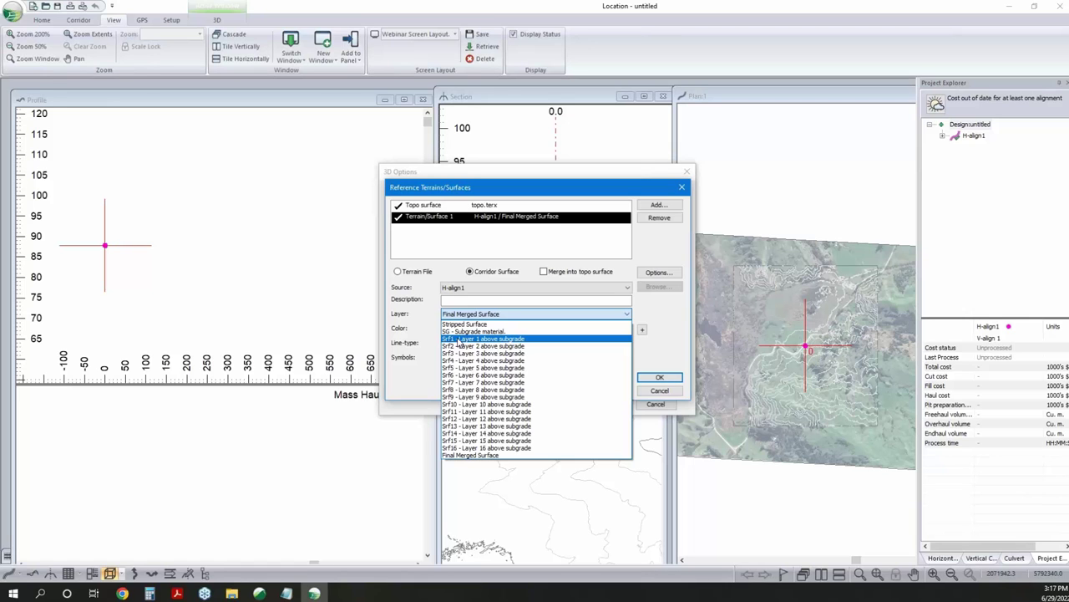
pyautogui.click(498, 315)
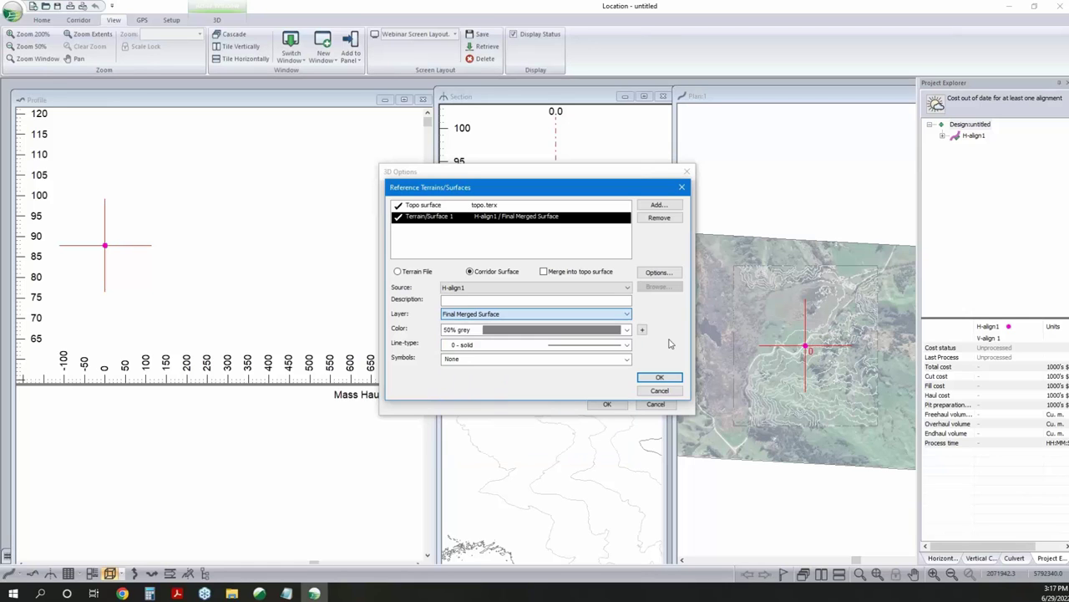
# Set the colour of the H-align1 corridor surface to cyan and accept the reference surfaces
pyautogui.click(499, 330)
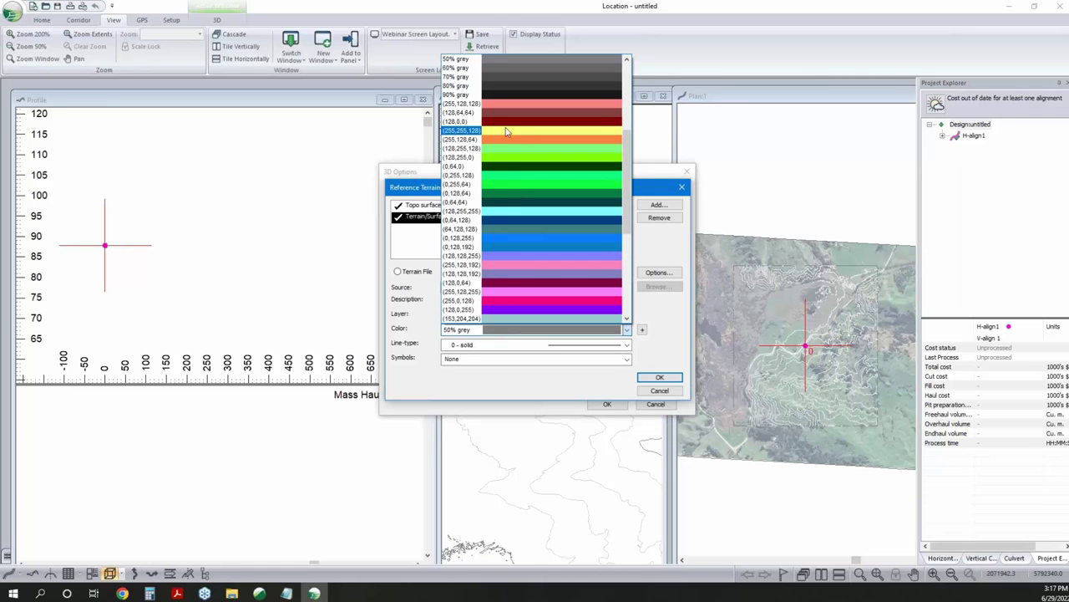
pyautogui.scroll(5, 507, 131)
pyautogui.click(521, 178)
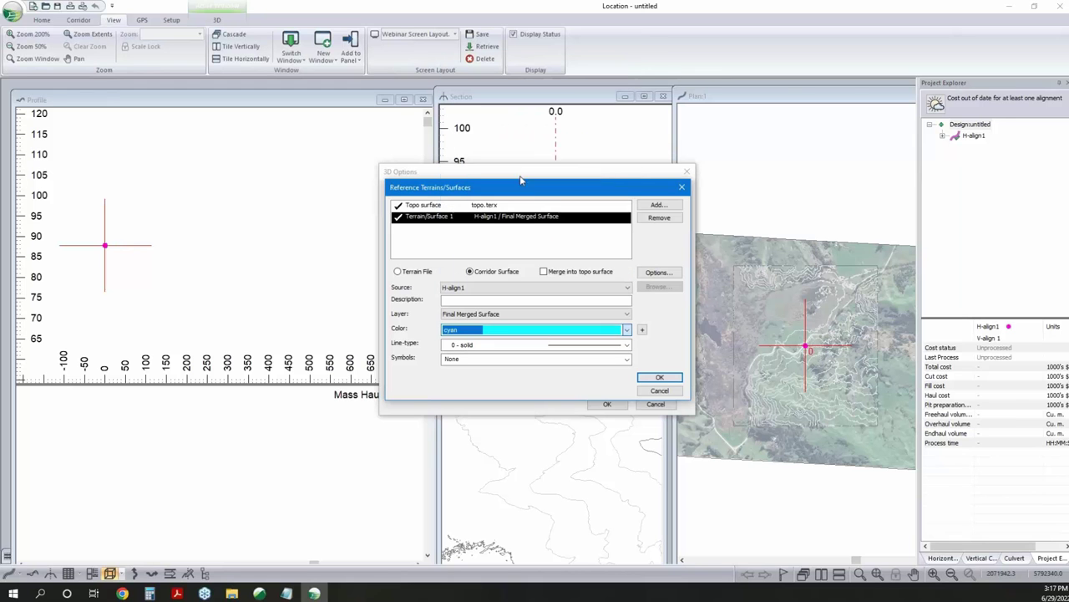
pyautogui.moveTo(562, 189)
pyautogui.mouseDown()
pyautogui.moveTo(768, 241)
pyautogui.moveTo(700, 218)
pyautogui.moveTo(556, 206)
pyautogui.mouseUp()
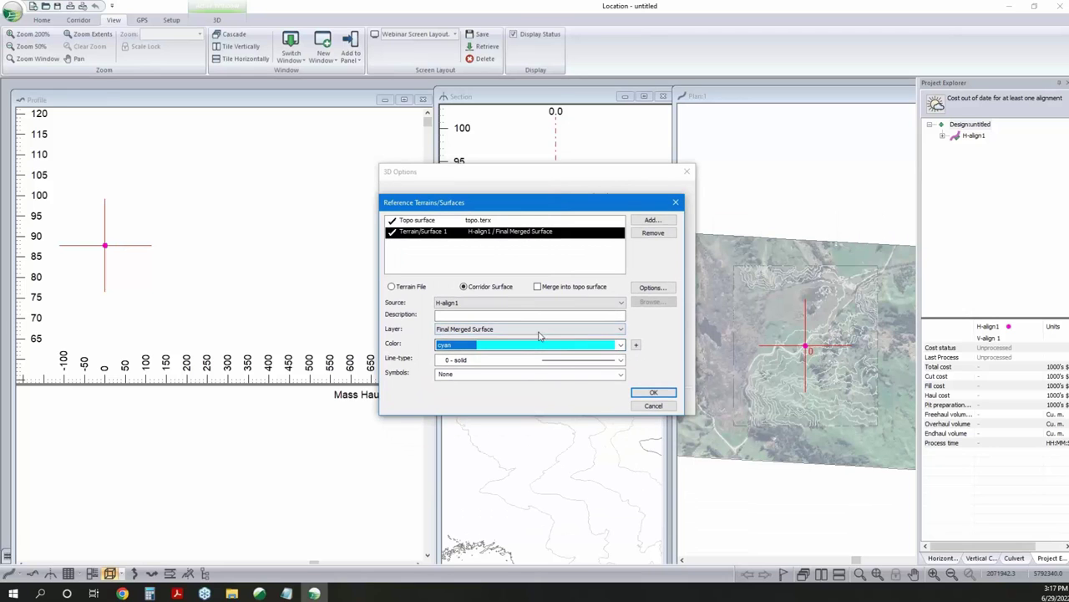
pyautogui.click(654, 392)
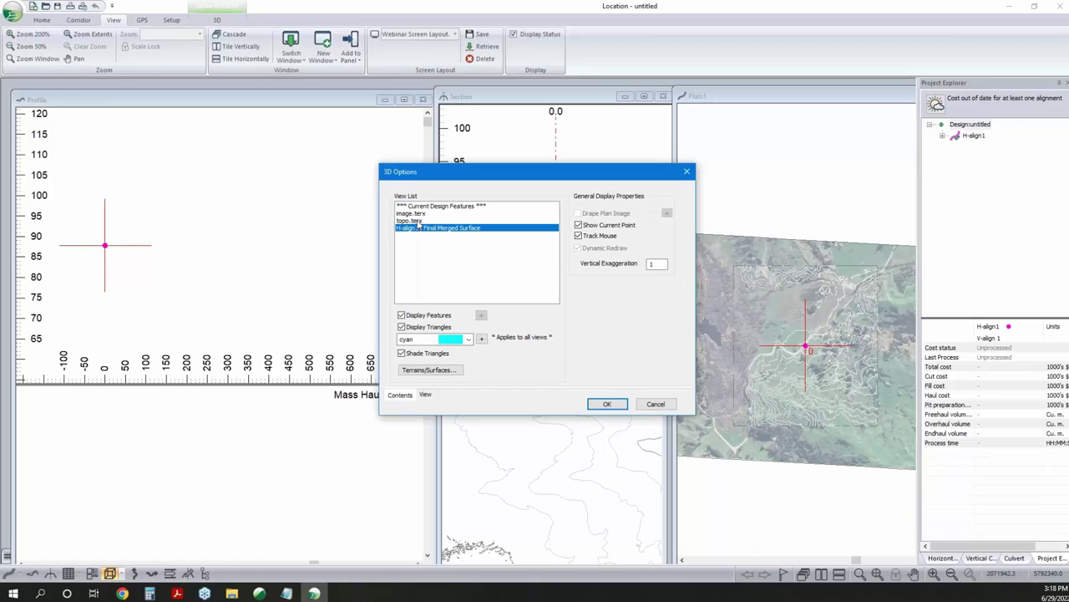
# Show topo.terx in the 3D view as shaded triangles without its features, with its 50% grey colour's alpha channel set to 1
pyautogui.click(417, 221)
pyautogui.click(402, 326)
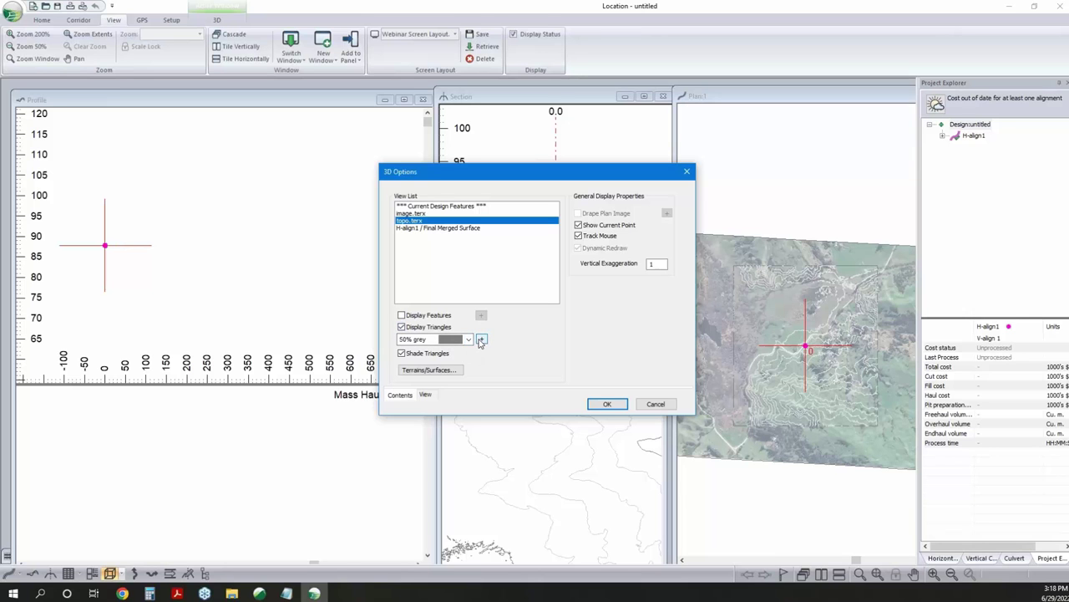
pyautogui.click(481, 340)
pyautogui.doubleClick(662, 383)
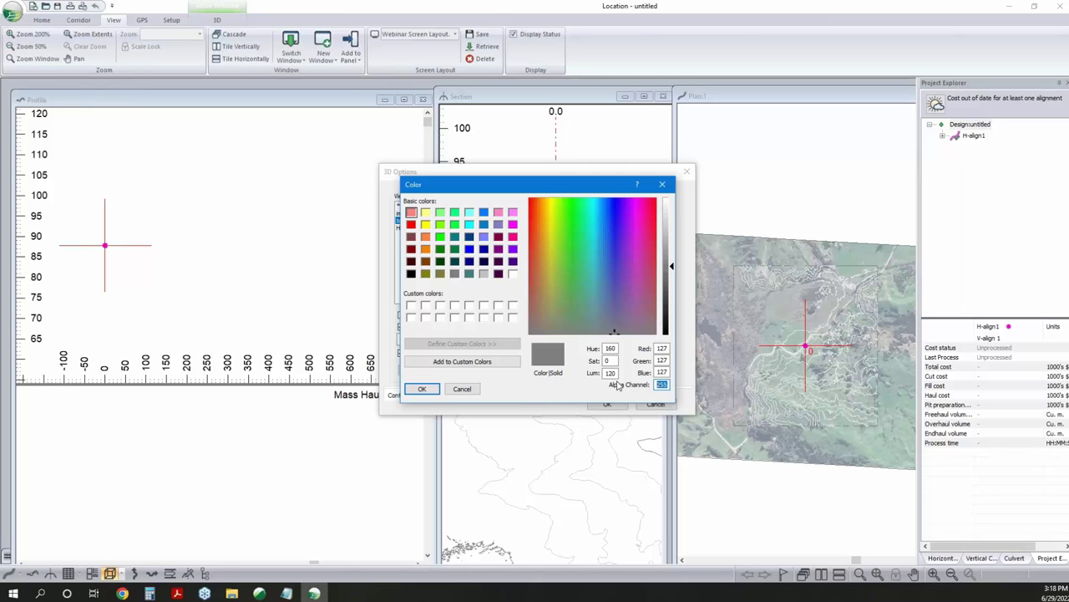
pyautogui.write('1')
pyautogui.click(420, 391)
pyautogui.click(608, 405)
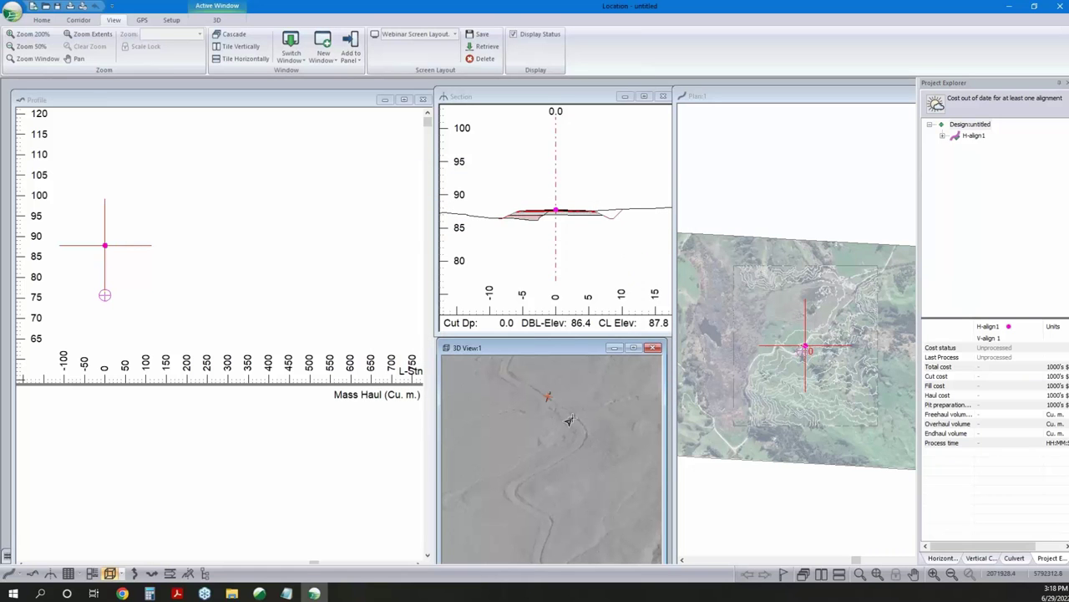
# Examine the road cross section at station 0.0 up close in the section window
pyautogui.moveTo(569, 420)
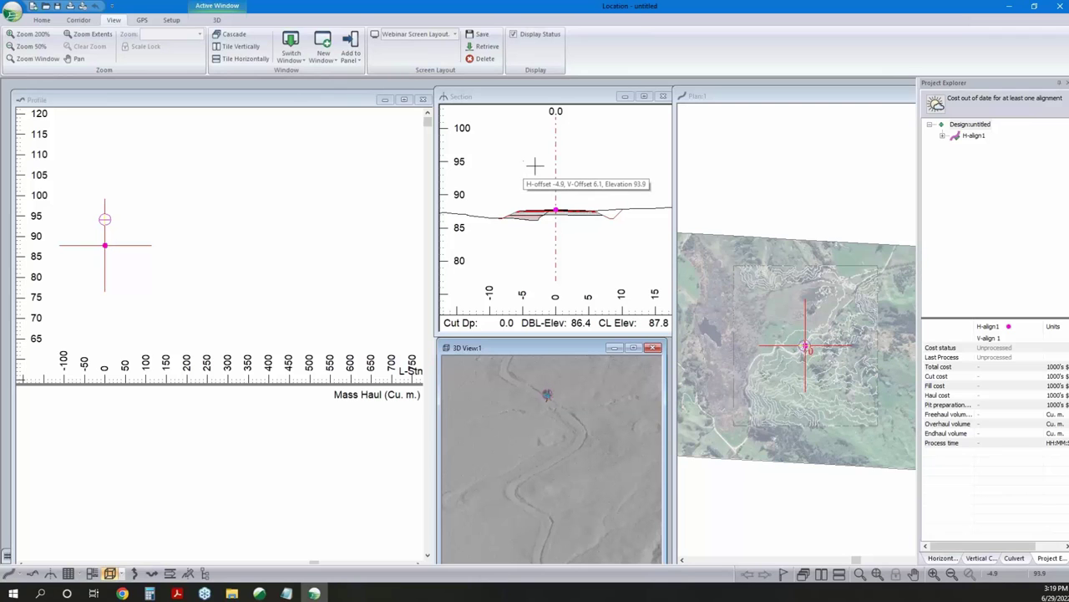
pyautogui.click(553, 142)
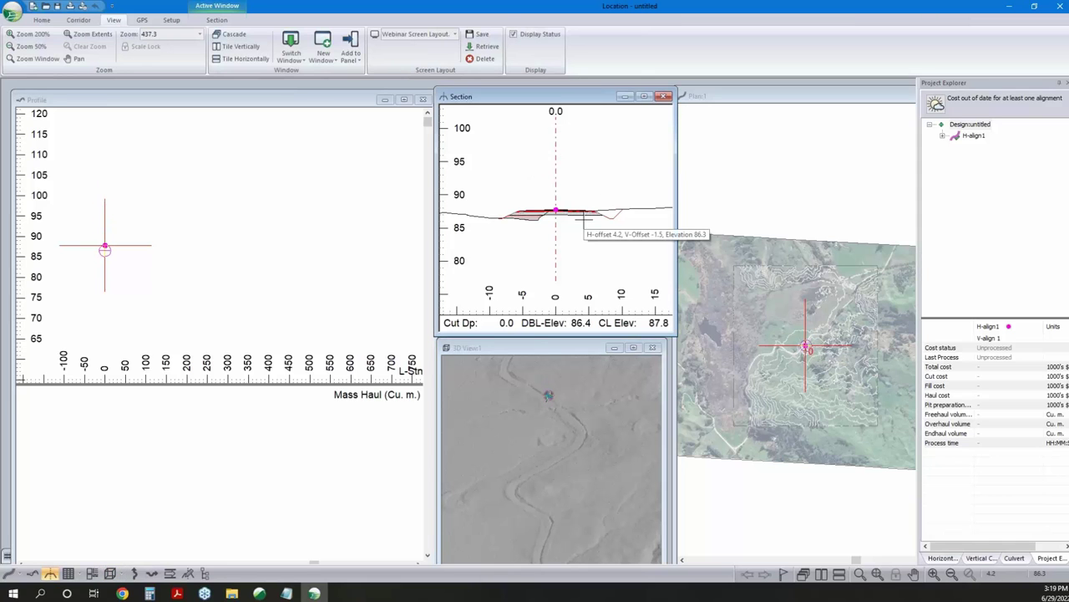
pyautogui.scroll(2, 587, 219)
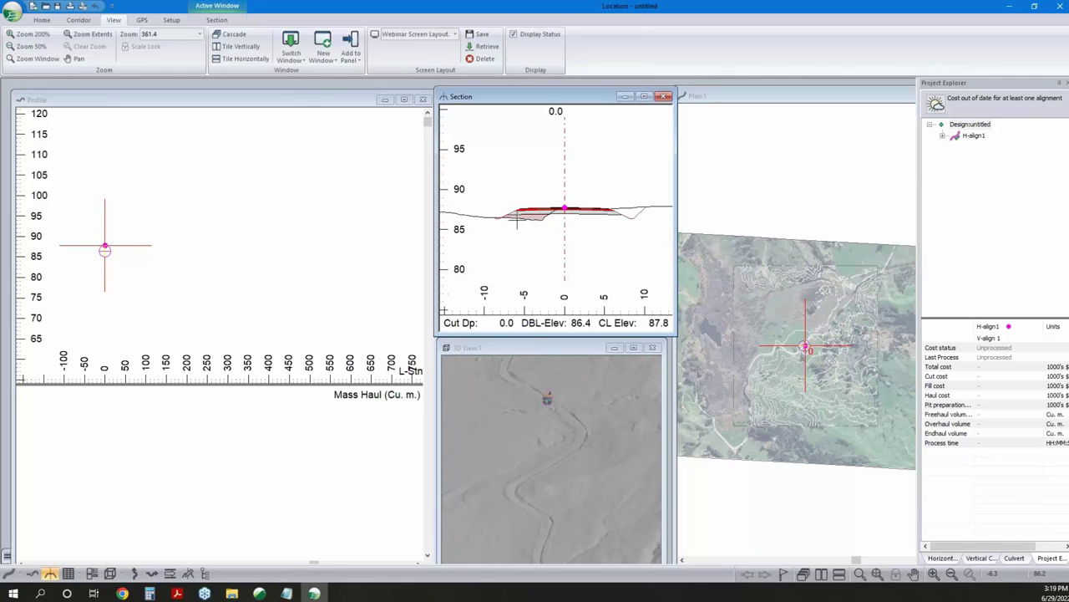
pyautogui.scroll(-1, 585, 211)
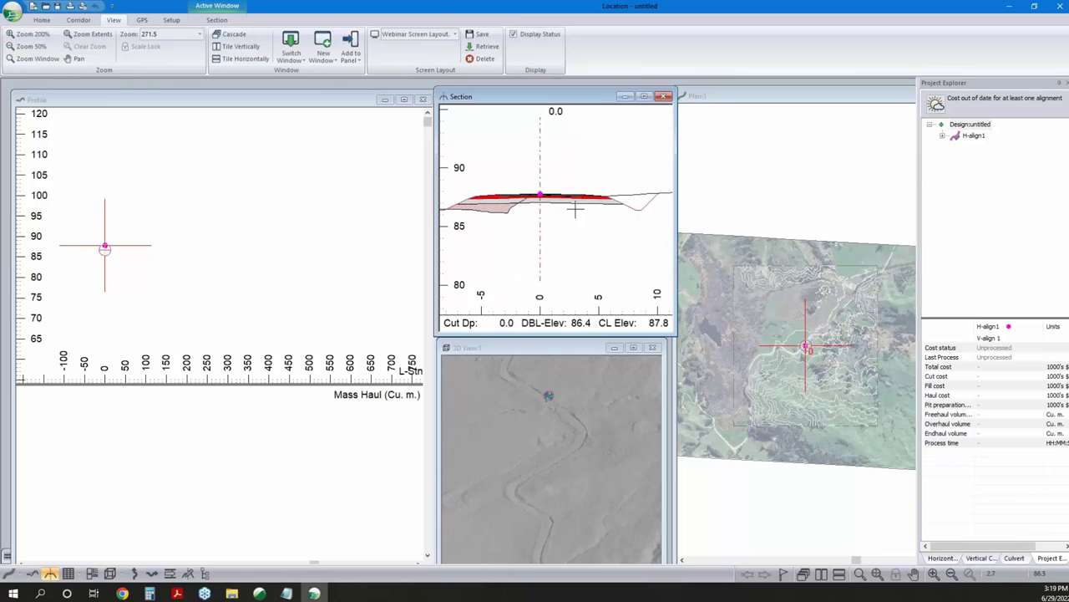
# Compare the Rural, Urban and Resource Low Volume templates in the Template Editor
pyautogui.click(78, 23)
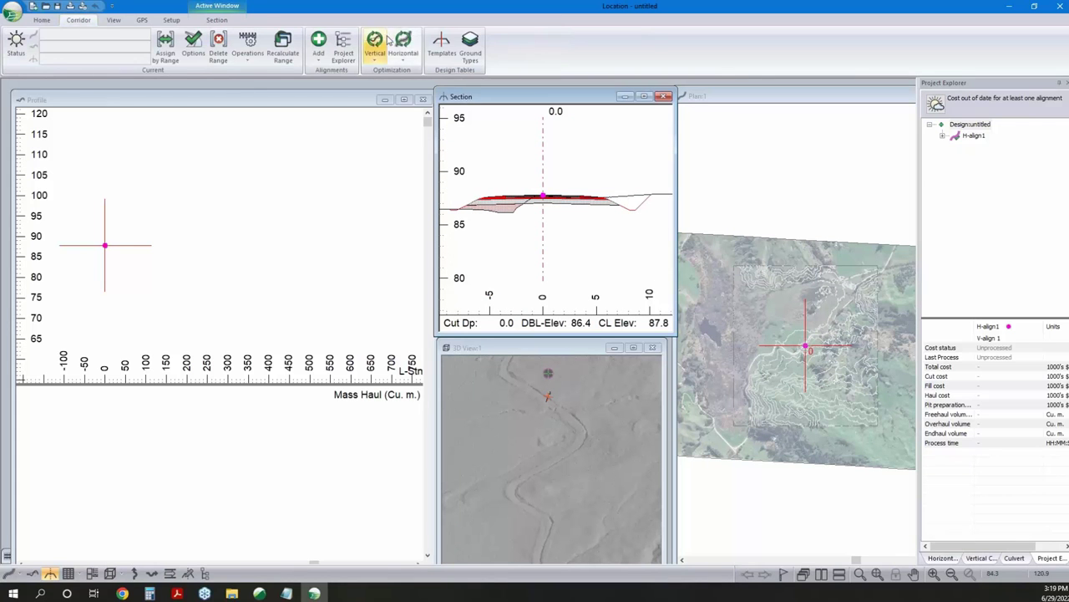
pyautogui.click(441, 50)
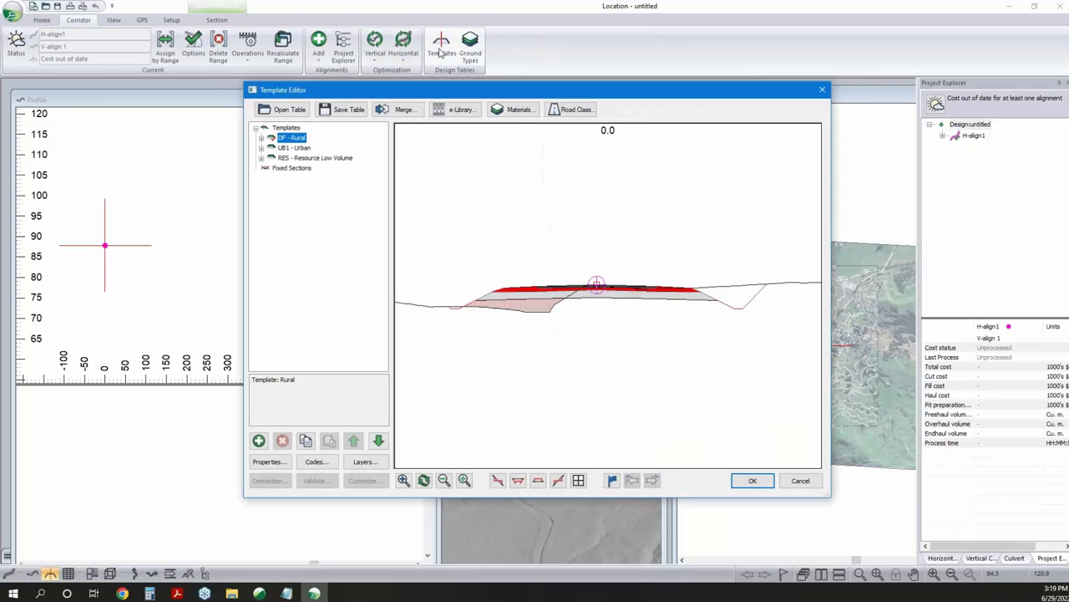
pyautogui.click(288, 147)
pyautogui.click(297, 158)
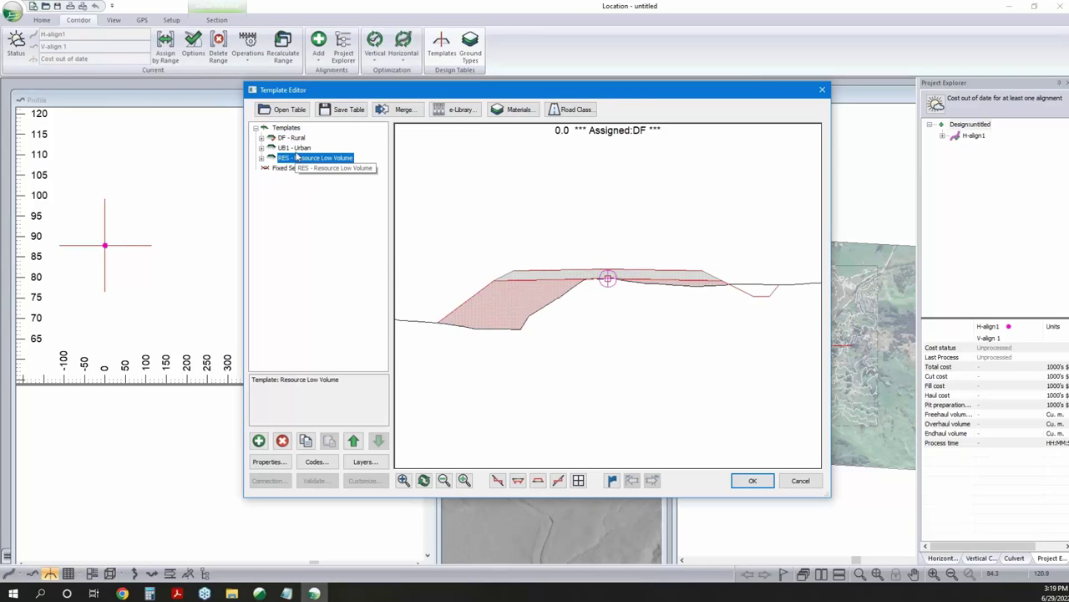
pyautogui.press('Up')
pyautogui.press('Up')
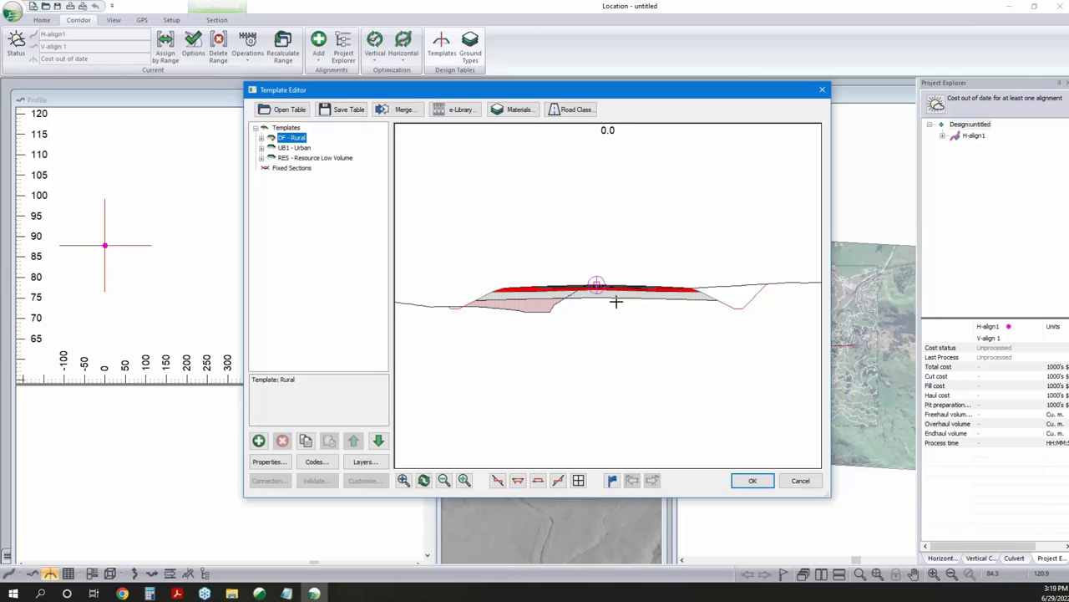
pyautogui.moveTo(617, 302)
pyautogui.moveTo(545, 305)
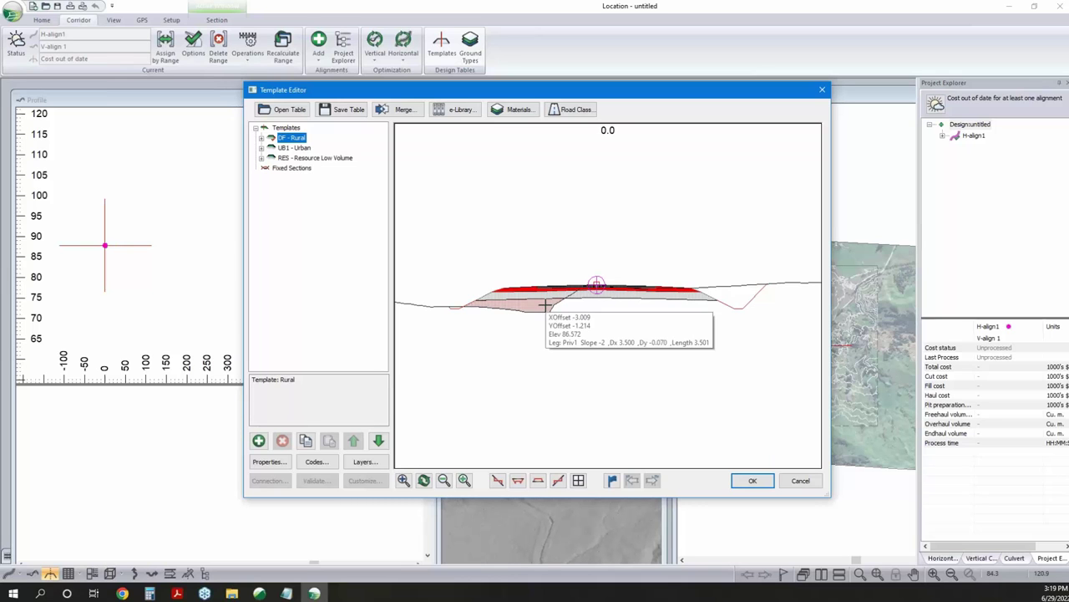
pyautogui.click(339, 160)
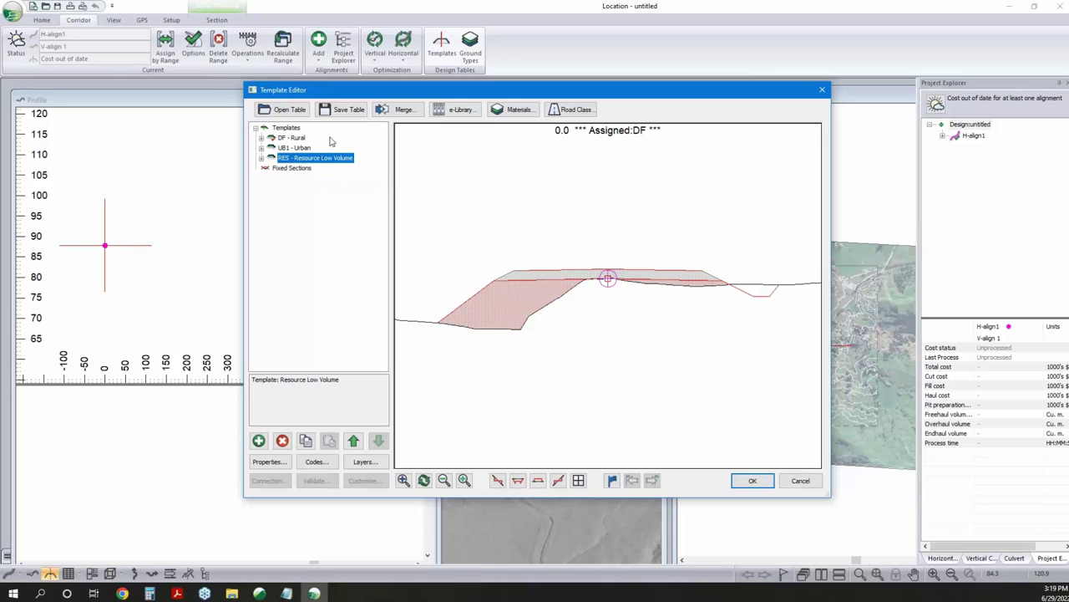
# Review the Rural template's properties and examine its left roadway, ditch and cut/fill slope components at different road heights
pyautogui.click(295, 138)
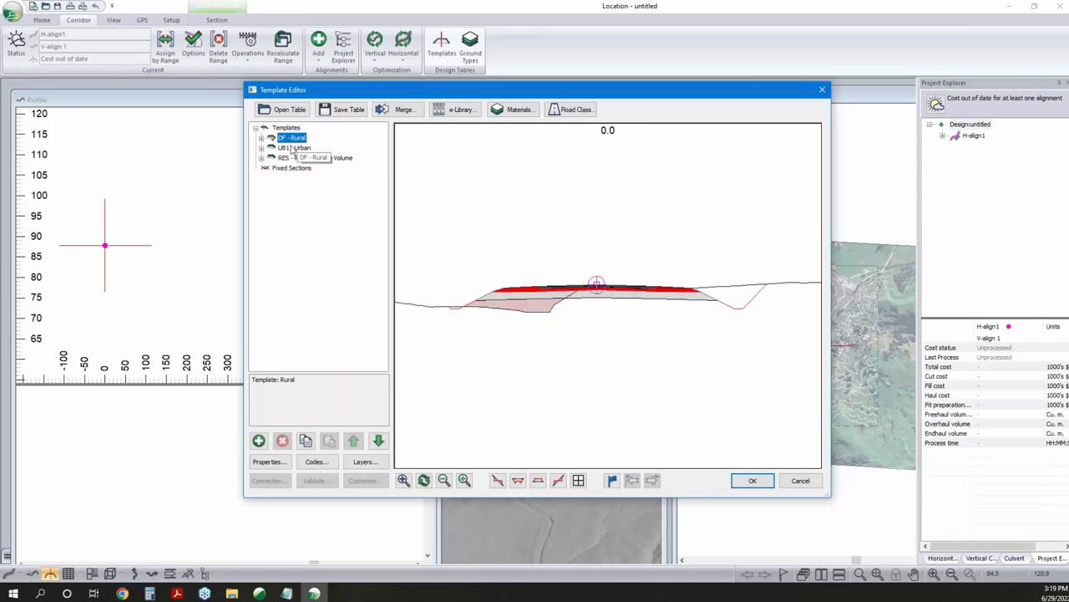
pyautogui.click(299, 138)
pyautogui.rightClick(299, 139)
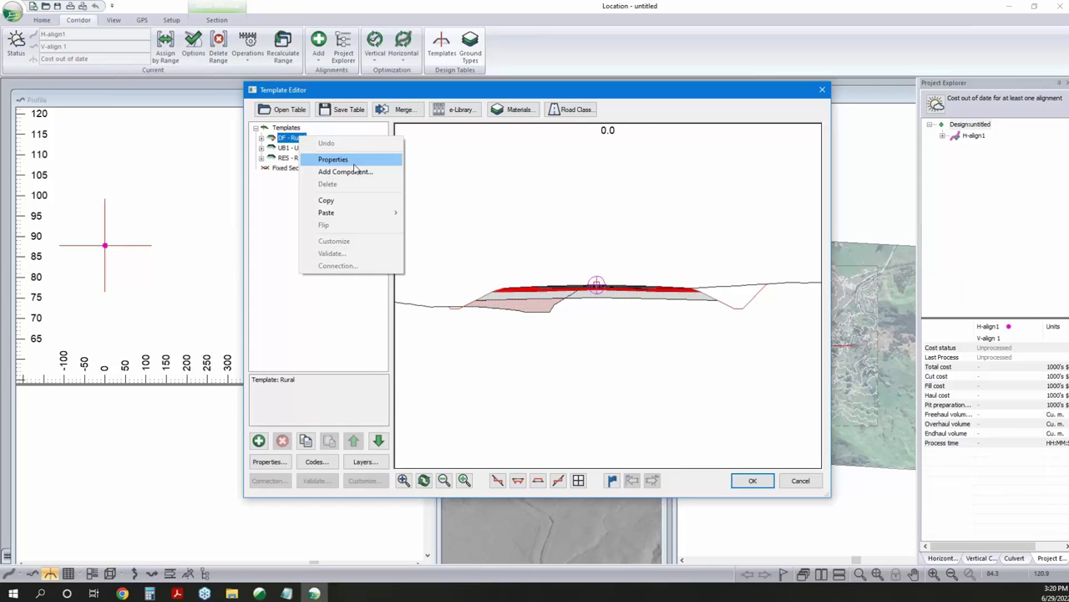
pyautogui.click(351, 160)
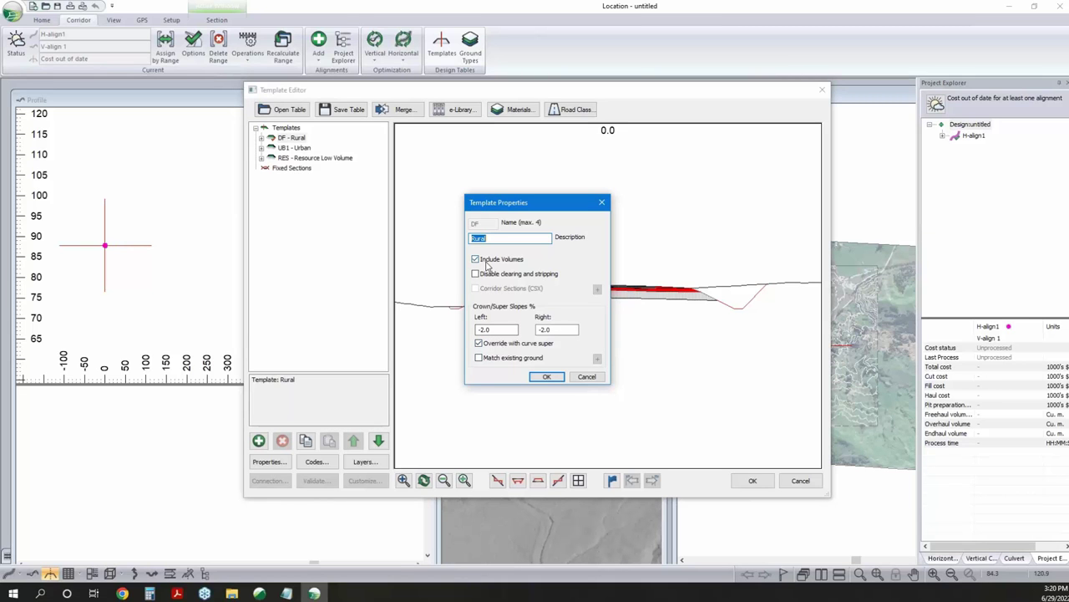
pyautogui.click(586, 376)
pyautogui.click(262, 138)
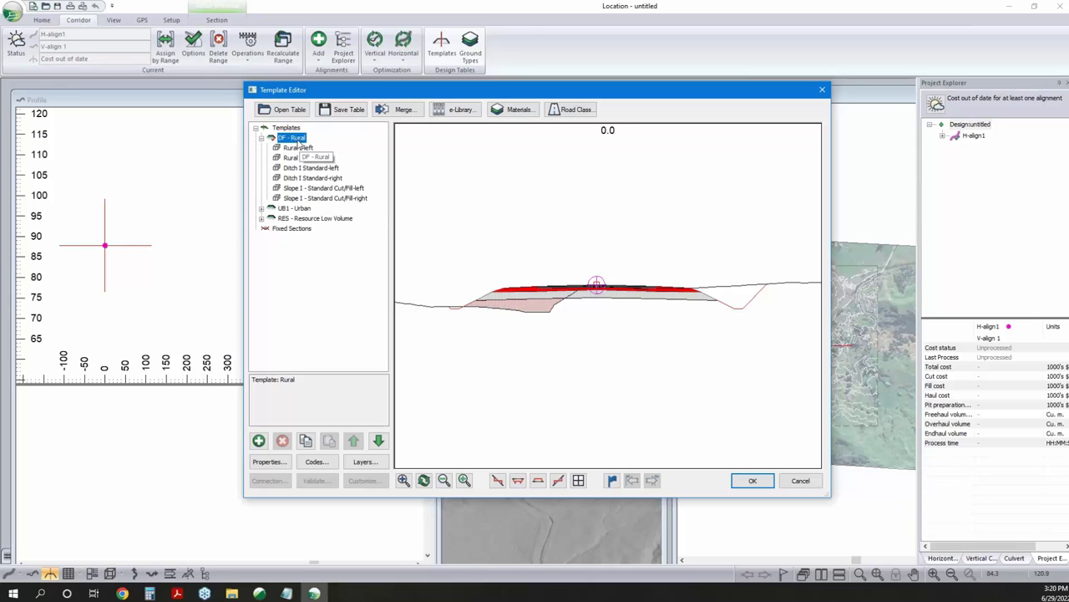
pyautogui.click(299, 148)
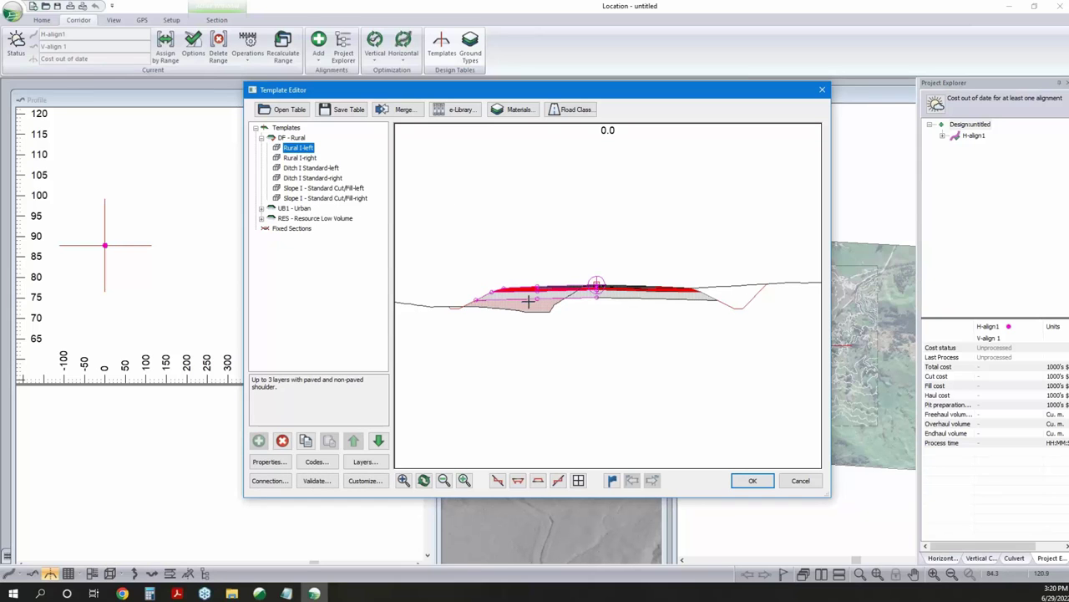
pyautogui.click(311, 168)
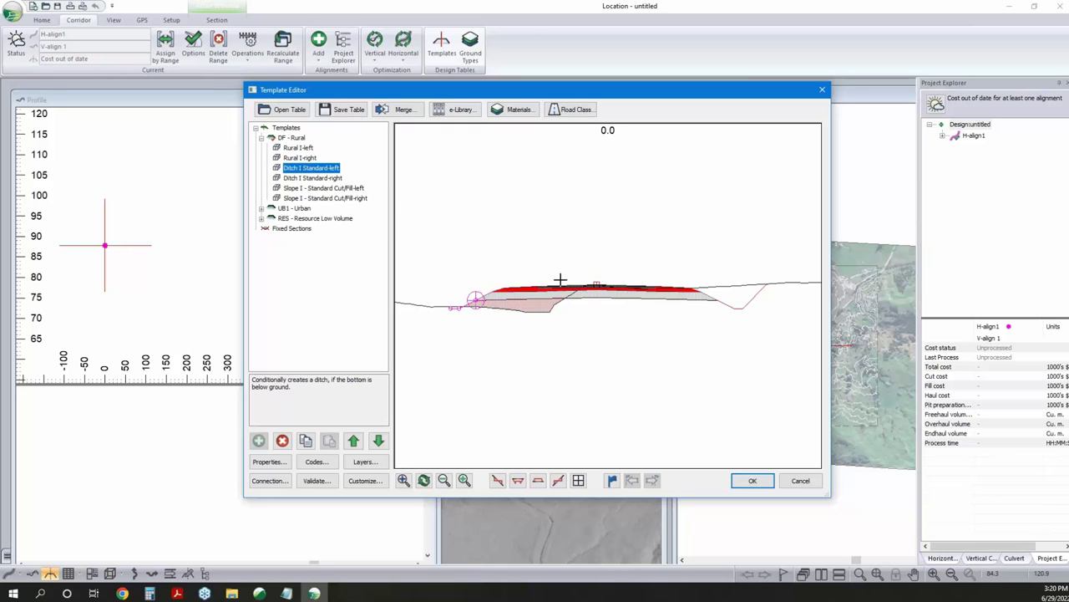
pyautogui.moveTo(475, 298); pyautogui.dragTo(497, 289)
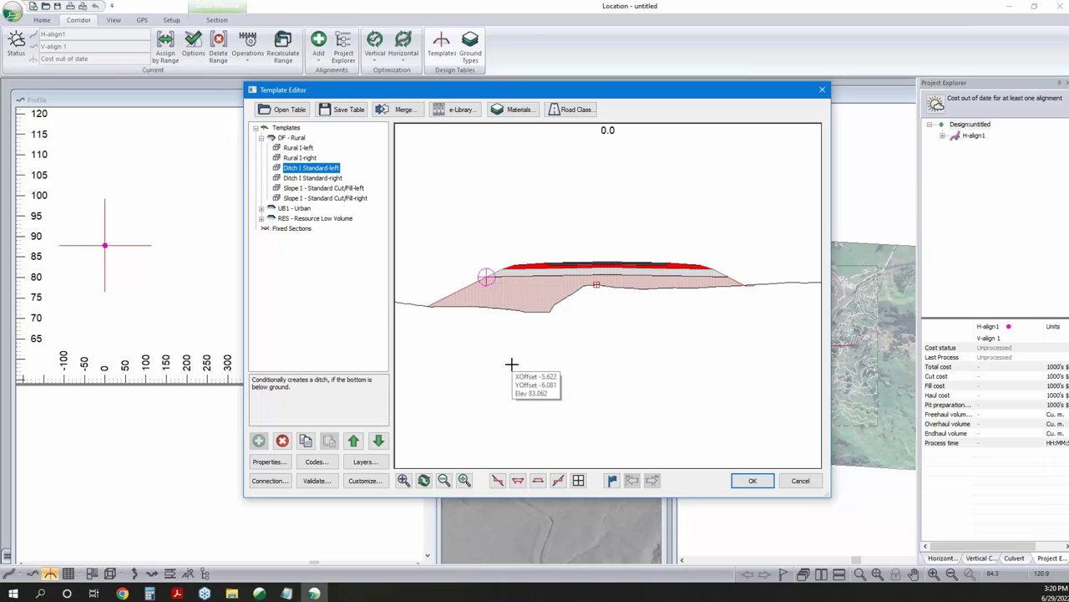
pyautogui.click(317, 189)
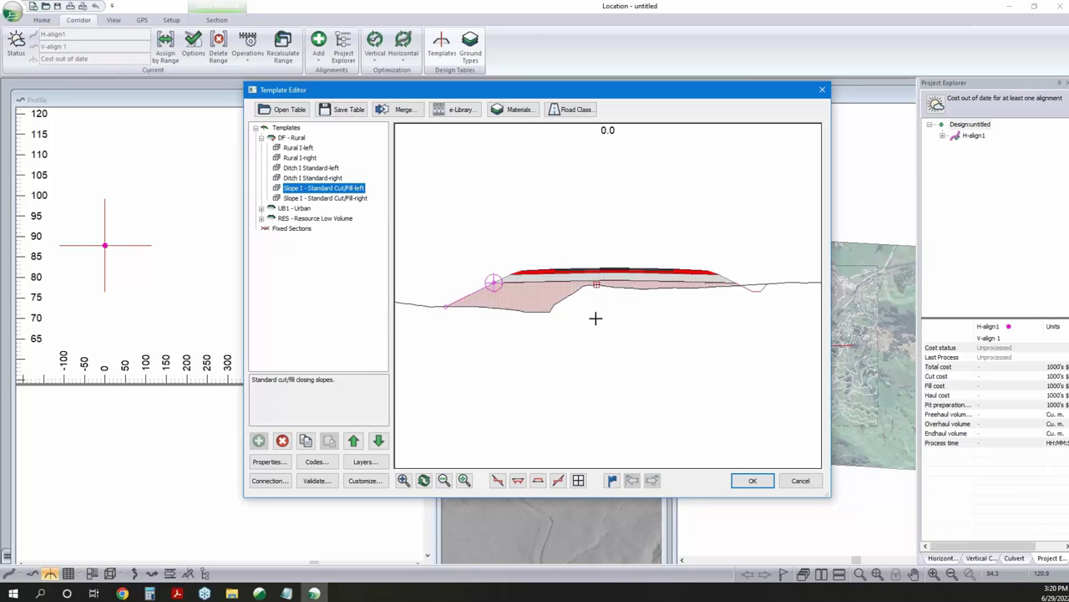
pyautogui.doubleClick(300, 148)
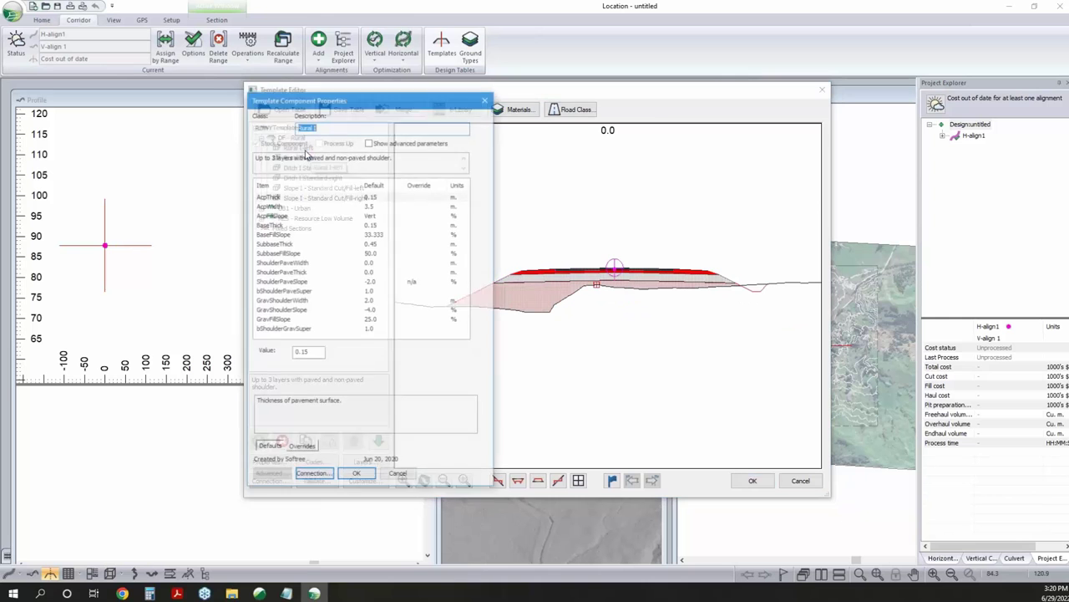
pyautogui.click(398, 475)
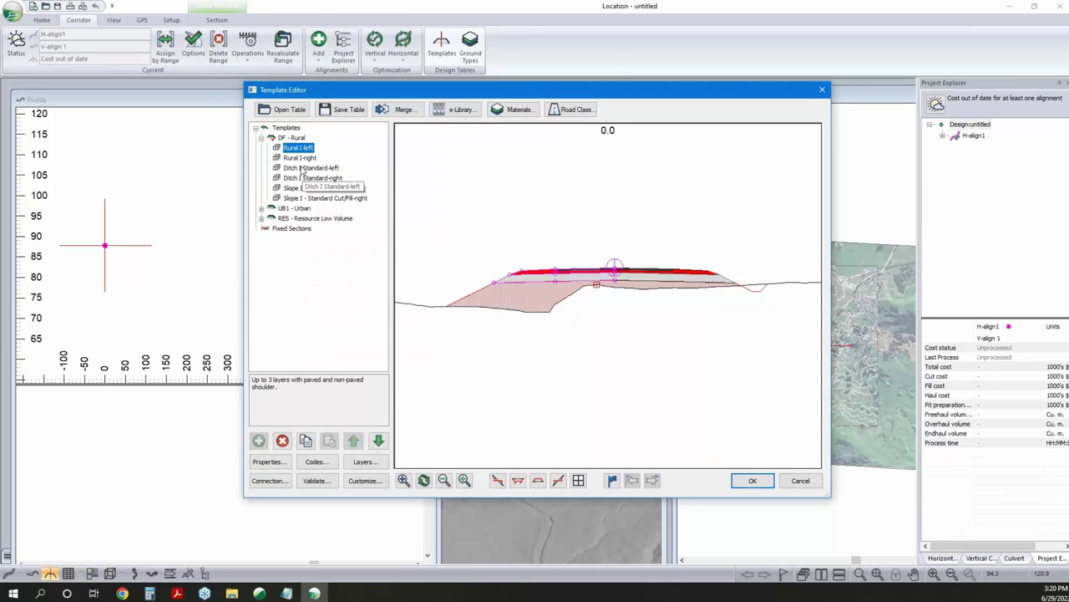
pyautogui.click(270, 461)
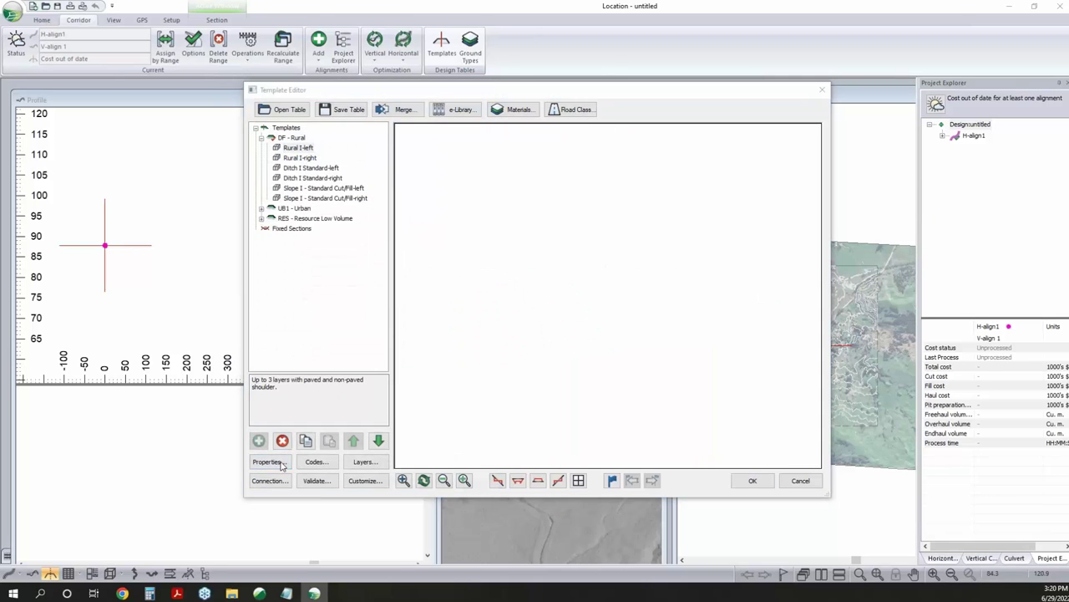
pyautogui.click(397, 476)
# Set the BaseFillSlope of the Rural template's Rural I-left component to 4:1
pyautogui.rightClick(308, 148)
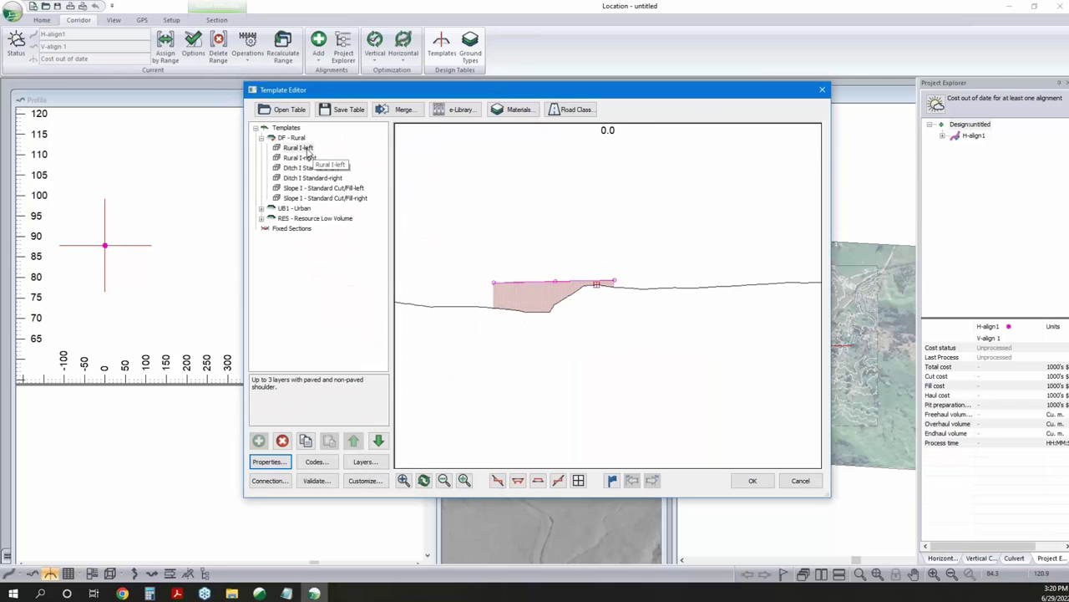
pyautogui.click(383, 172)
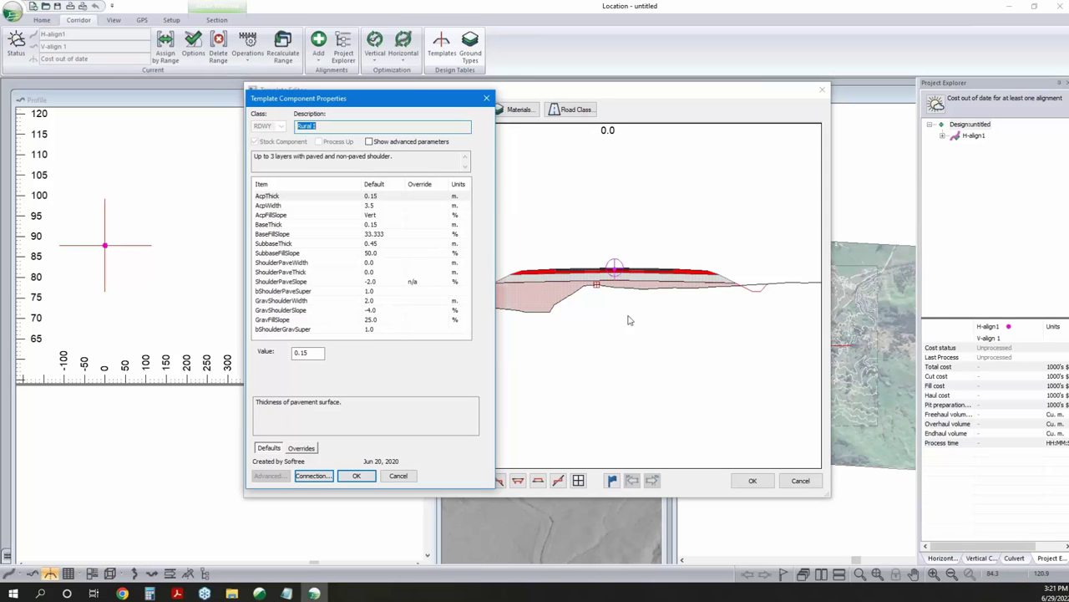
pyautogui.moveTo(376, 102); pyautogui.dragTo(818, 107)
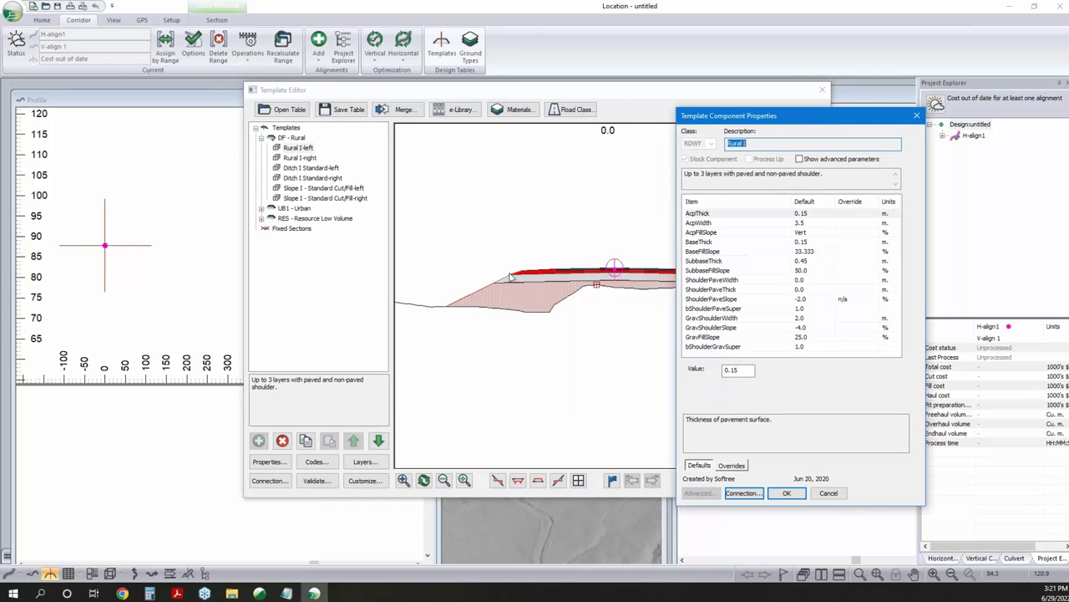
pyautogui.click(803, 251)
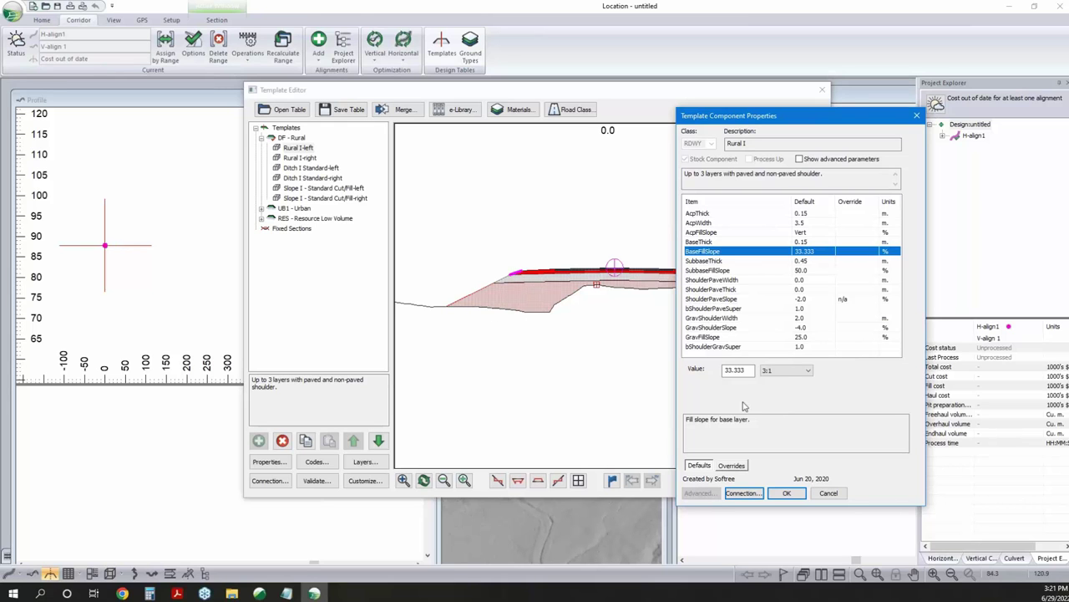
pyautogui.click(784, 370)
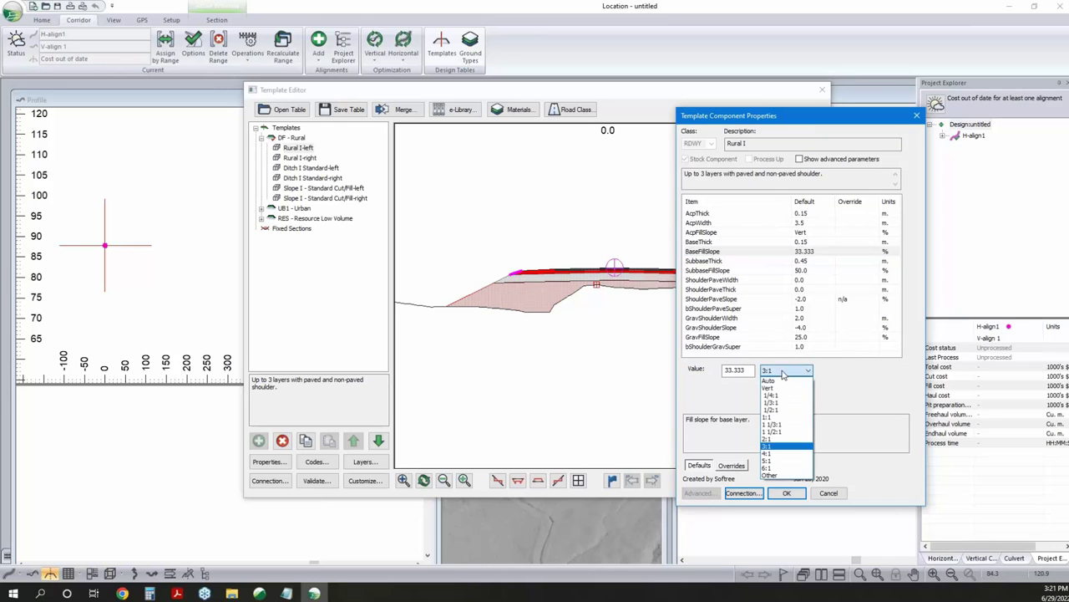
pyautogui.click(778, 455)
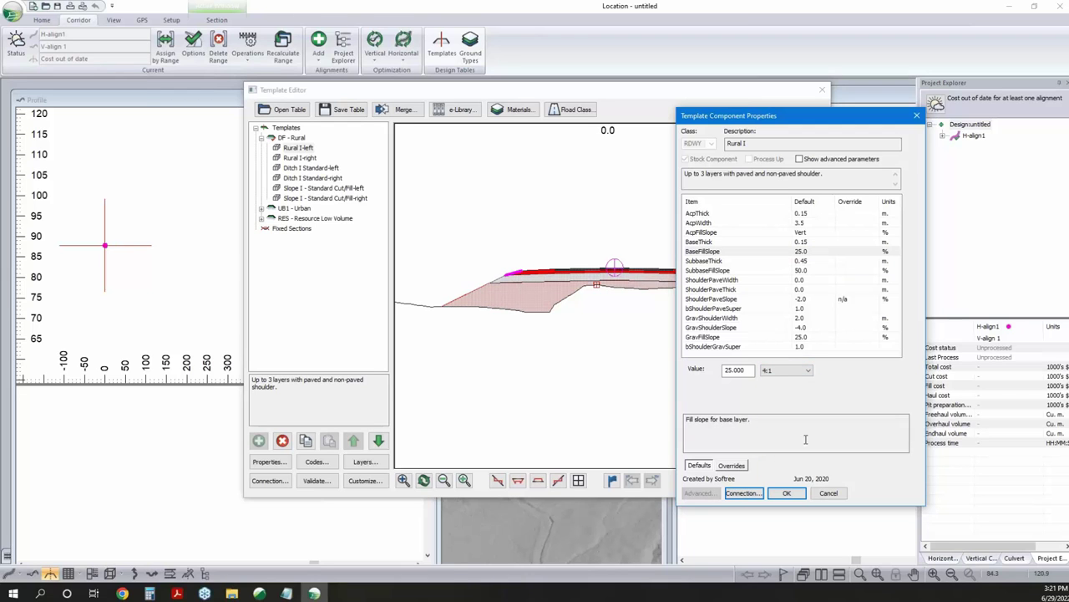
# Try a custom BaseFillSlope of 16% on the Rural I-left component and return it to 4:1
pyautogui.click(785, 371)
pyautogui.click(795, 477)
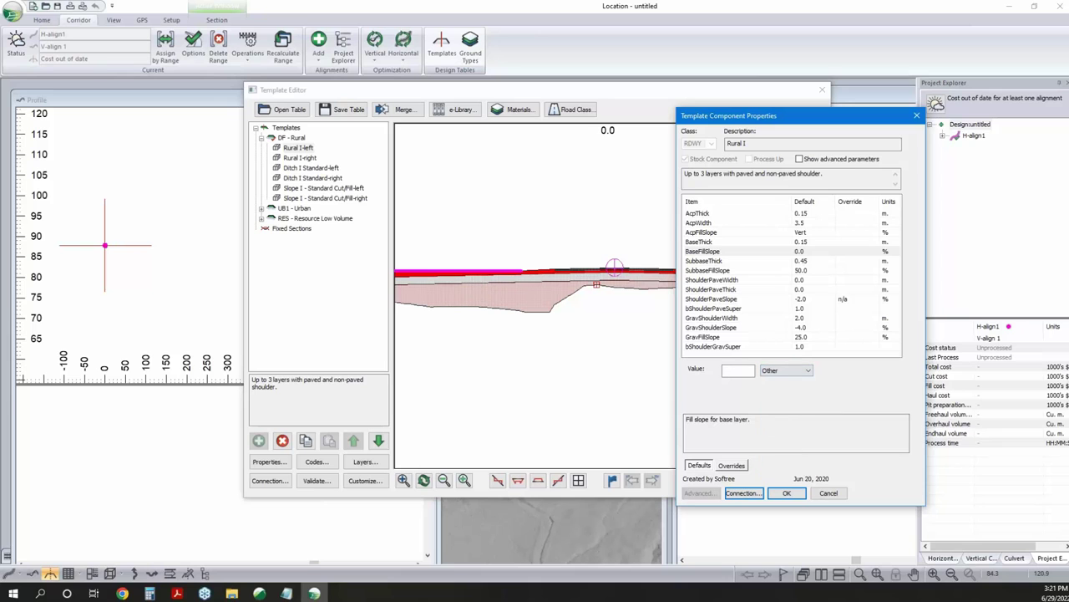
pyautogui.click(744, 371)
pyautogui.write('16')
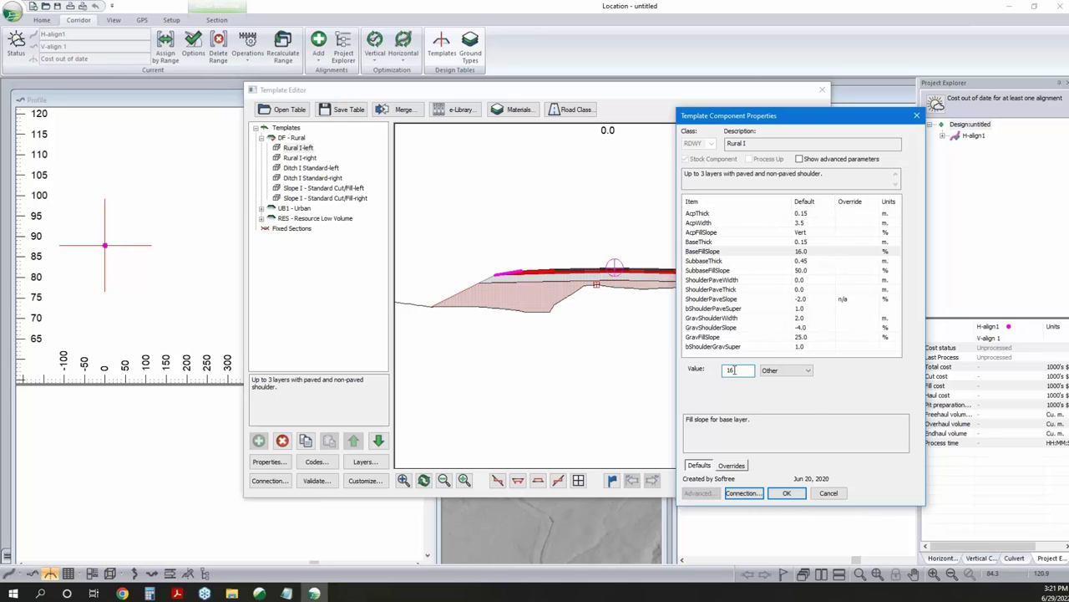
pyautogui.click(775, 369)
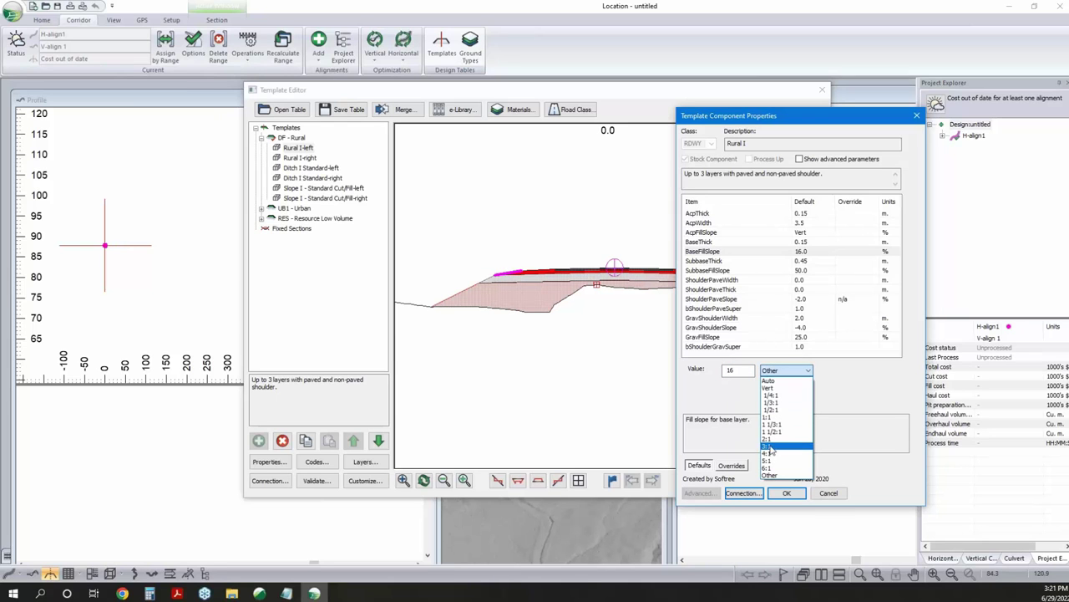
pyautogui.click(772, 453)
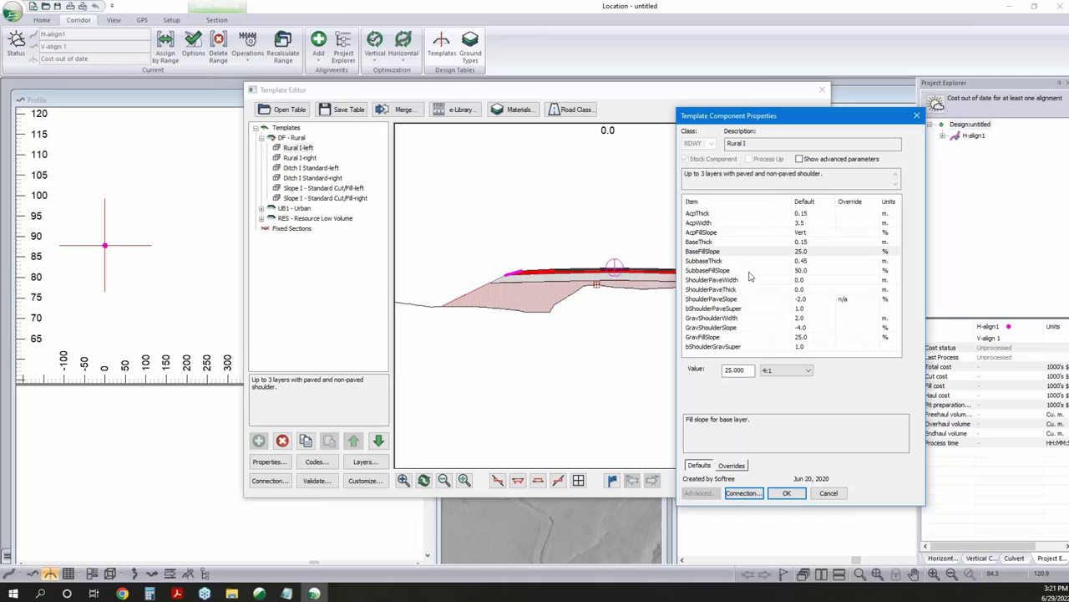
# Set the SubbaseFillSlope of the Rural I-left component to 4:1 and accept its properties
pyautogui.click(750, 272)
pyautogui.click(777, 370)
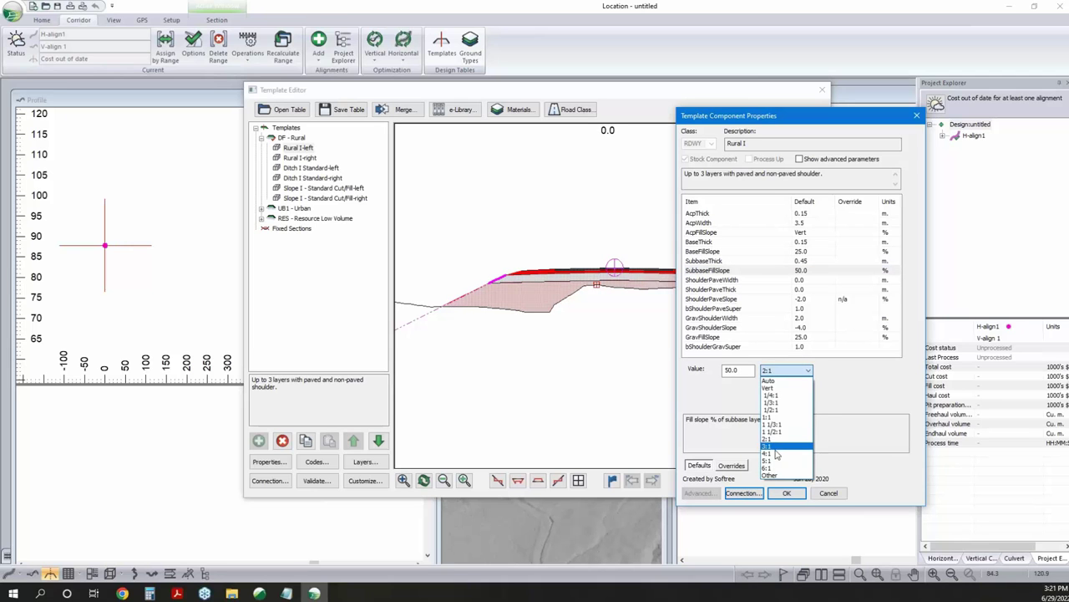
pyautogui.click(775, 454)
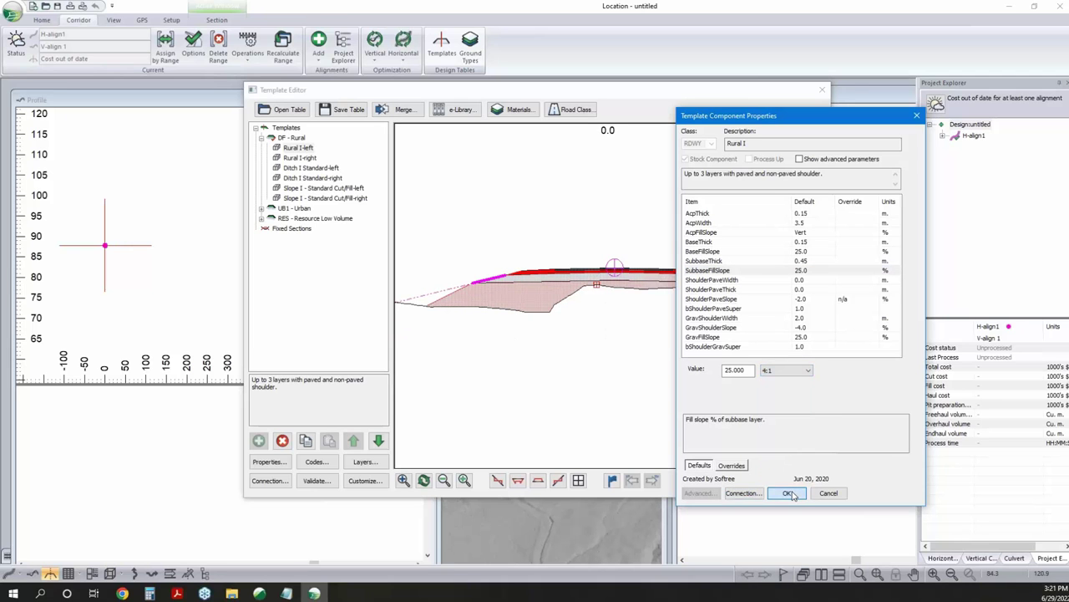
pyautogui.click(789, 493)
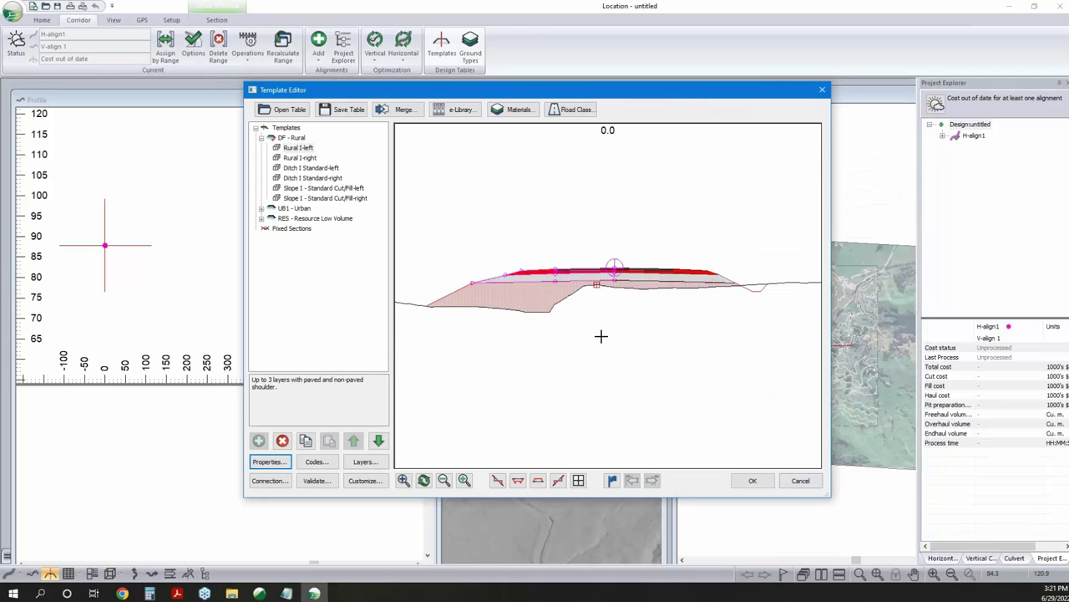
# Set the DitchInSlp of the Ditch I Standard-left component to 4:1 and check the section in the preview
pyautogui.click(306, 169)
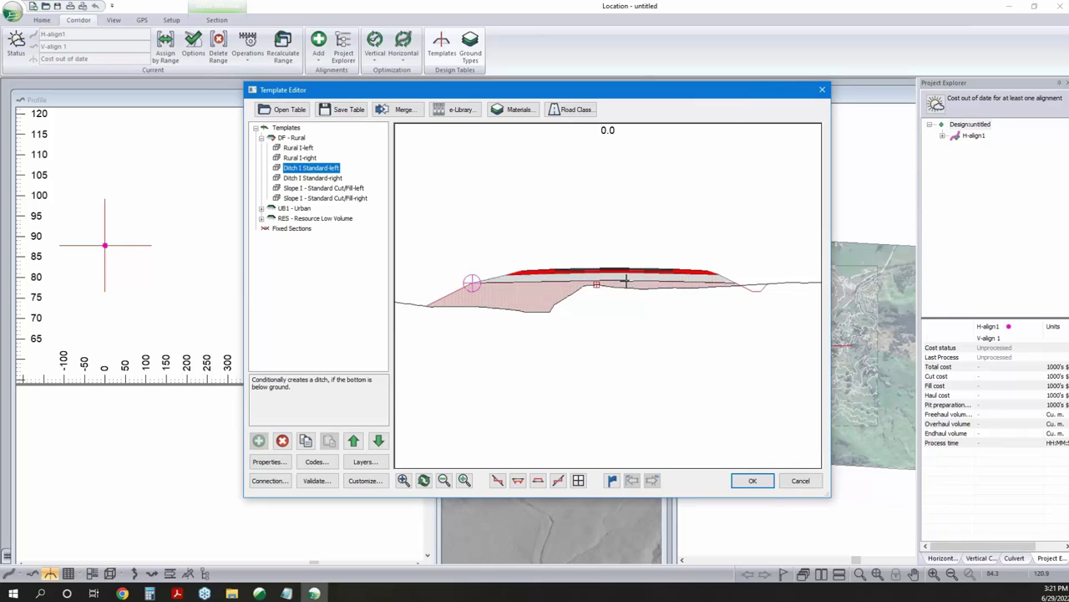
pyautogui.doubleClick(306, 169)
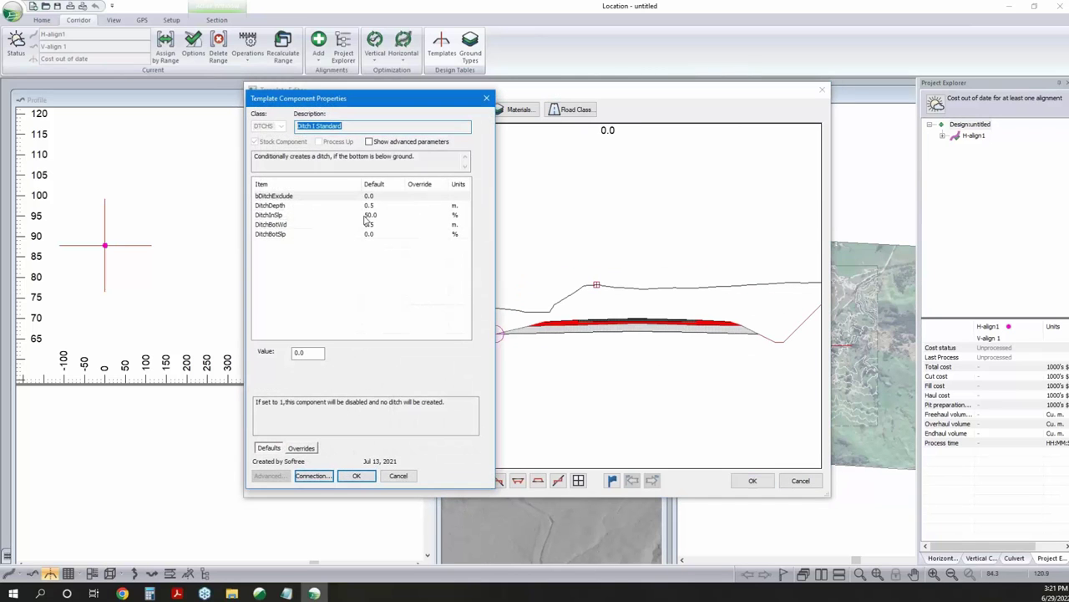
pyautogui.click(370, 214)
pyautogui.click(360, 353)
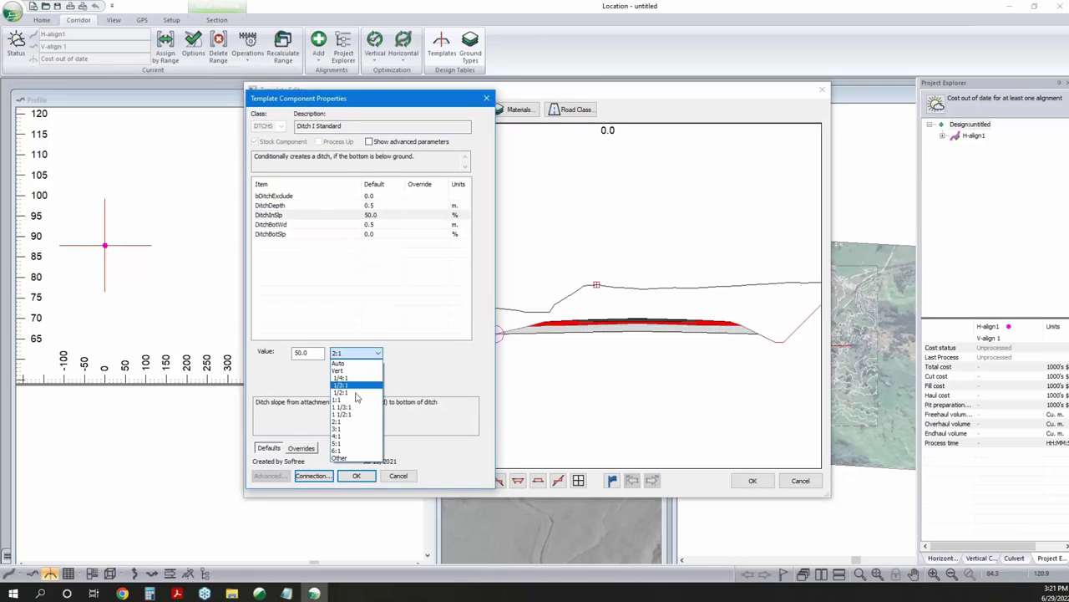
pyautogui.click(357, 435)
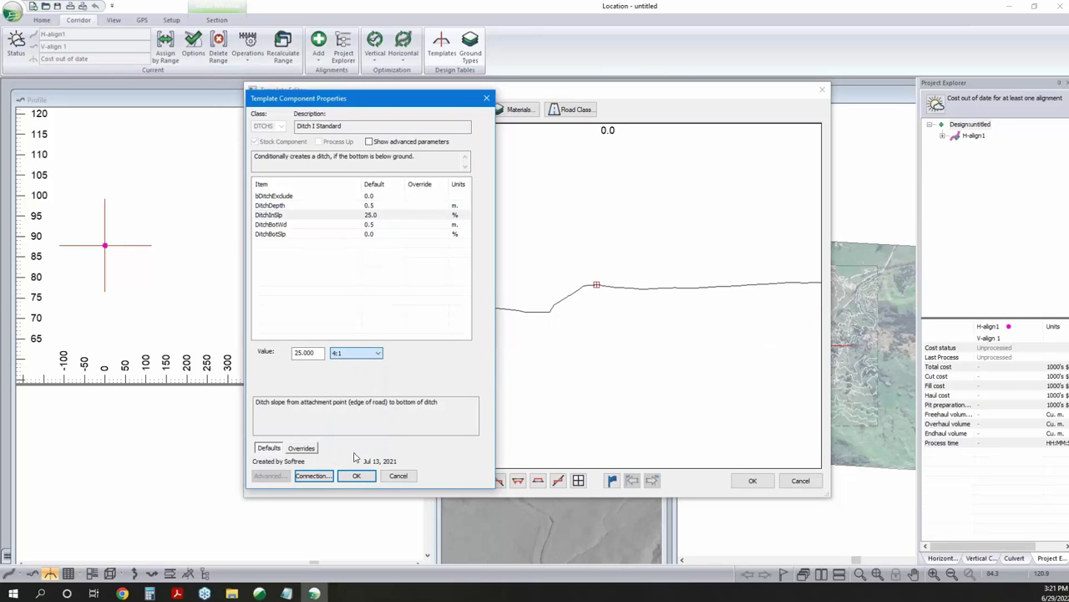
pyautogui.click(356, 476)
pyautogui.scroll(5, 633, 327)
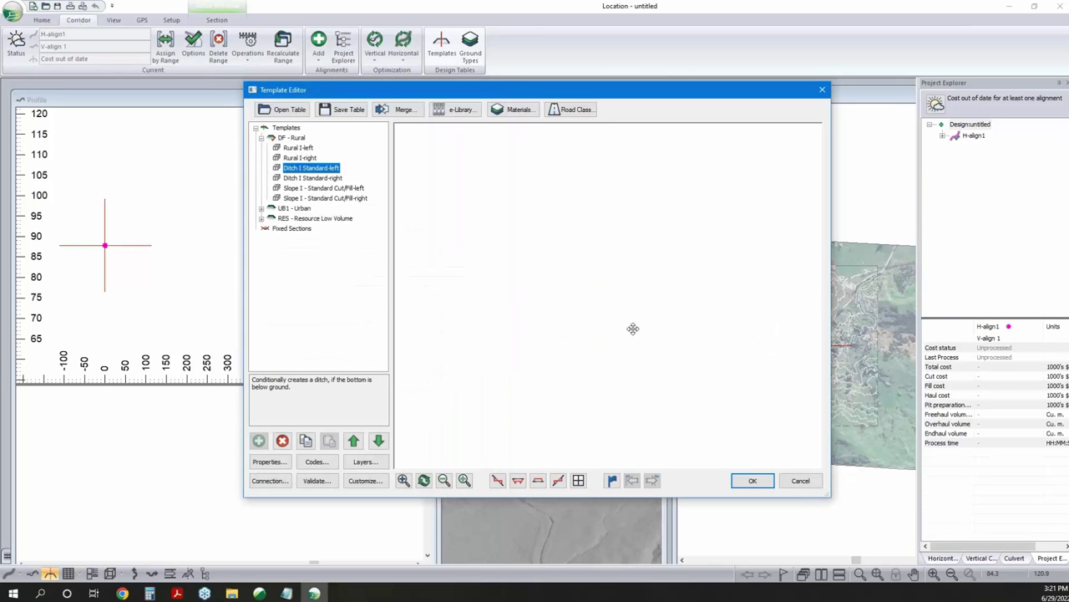
pyautogui.scroll(-5, 450, 240)
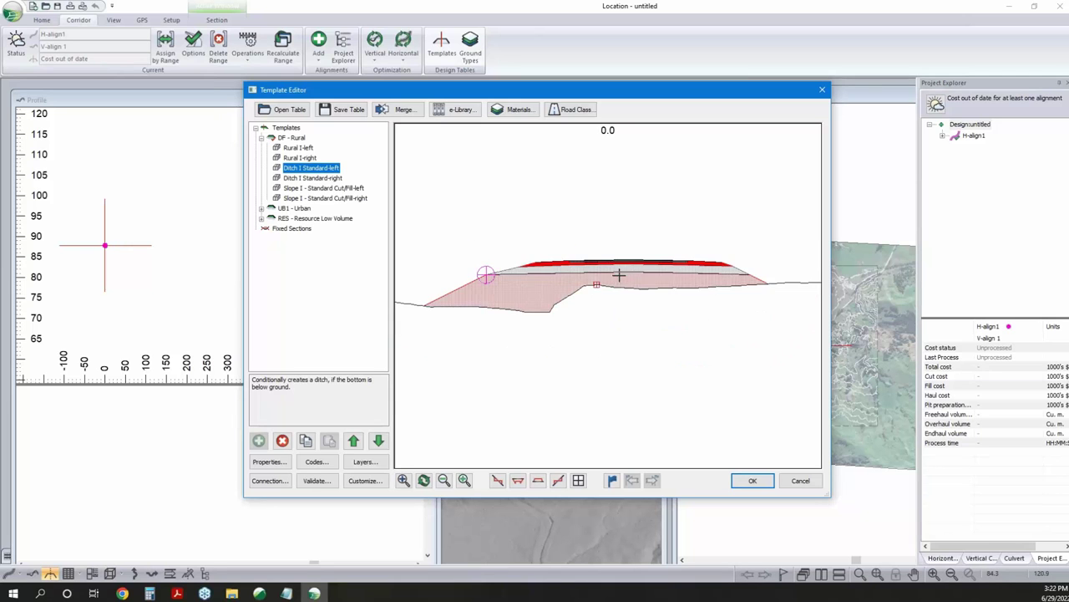
# Delete the Rural I-right component from the Rural template
pyautogui.click(314, 158)
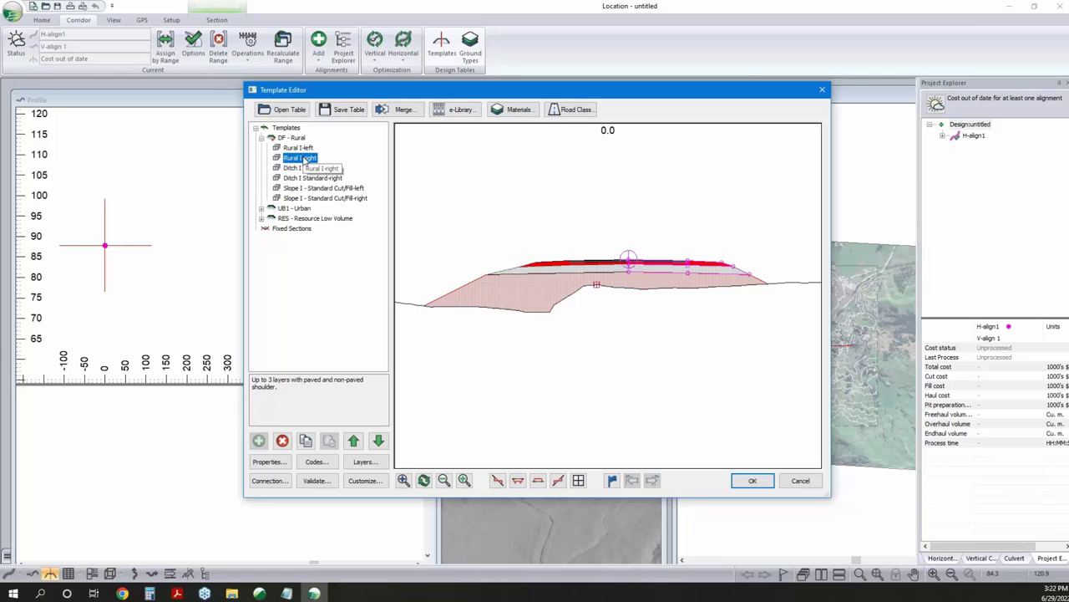
pyautogui.click(305, 149)
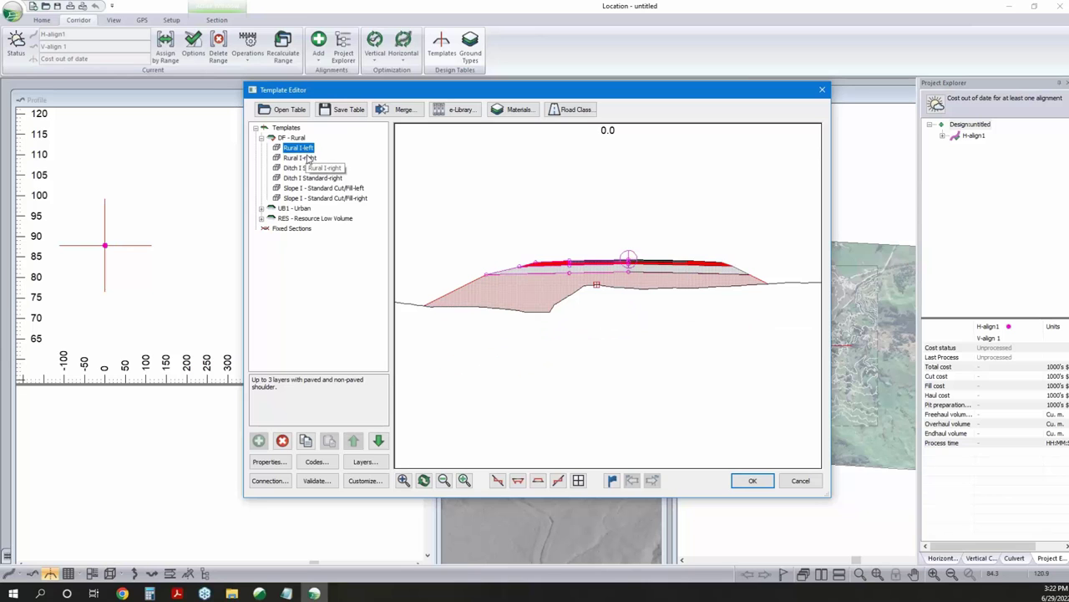
pyautogui.click(310, 160)
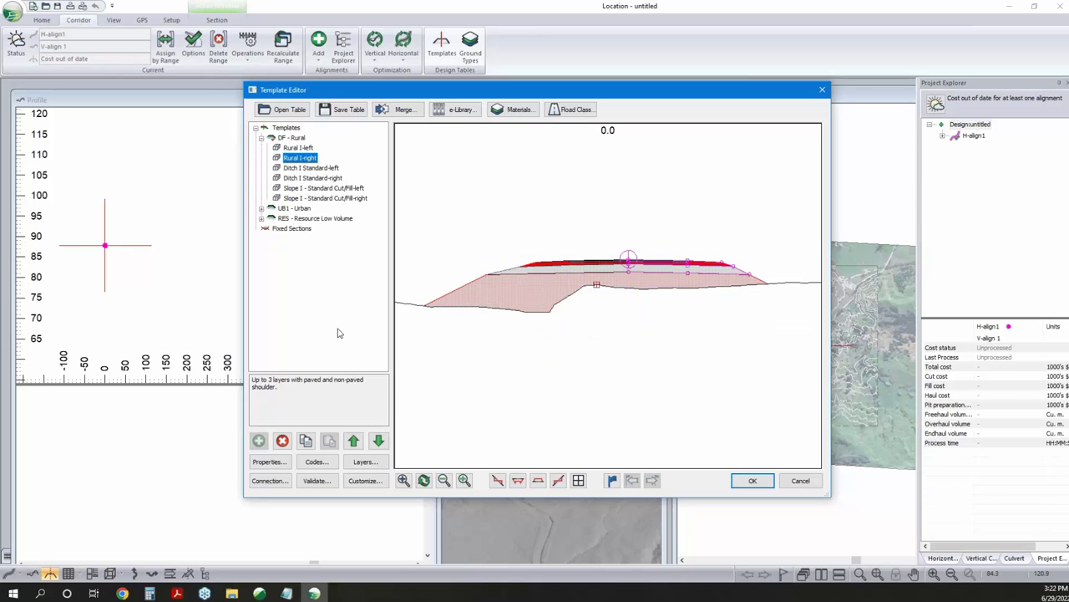
pyautogui.click(282, 441)
# Copy the Rural I-left component and paste it into the Rural template as a mirrored right-side component
pyautogui.rightClick(290, 147)
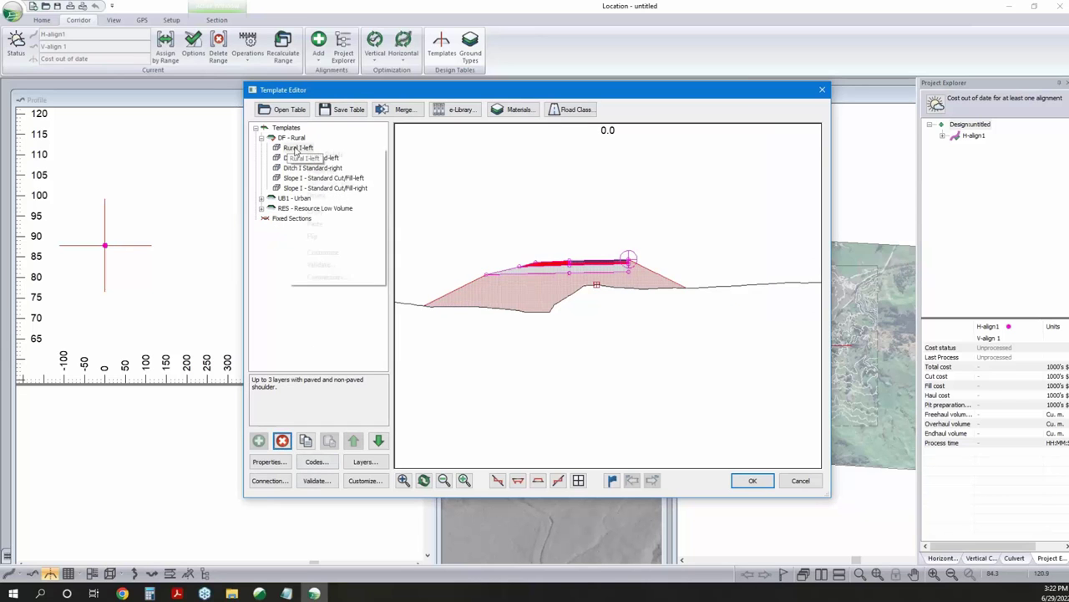
pyautogui.click(342, 210)
pyautogui.rightClick(313, 153)
pyautogui.moveTo(351, 223)
pyautogui.click(448, 263)
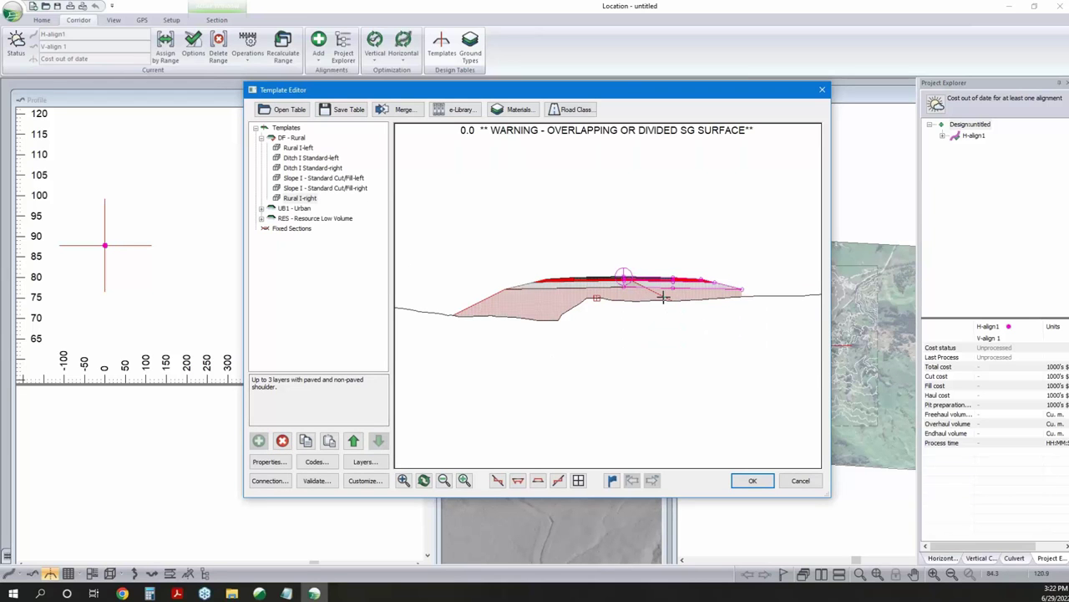
# Move the pasted Rural I-right component up to directly below Rural I-left in the Rural template's component order
pyautogui.click(354, 441)
pyautogui.click(353, 441)
pyautogui.click(353, 441)
pyautogui.click(353, 441)
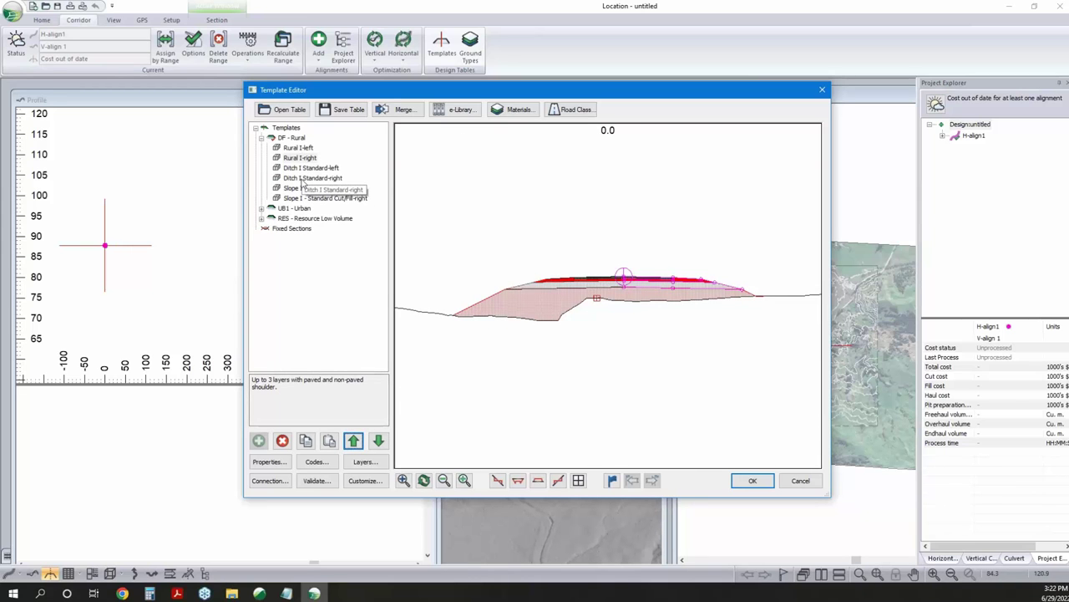
# Replace the Ditch I Standard-right component of the Rural template with a right-side copy of Ditch I Standard-left
pyautogui.click(310, 178)
pyautogui.click(283, 440)
pyautogui.rightClick(315, 167)
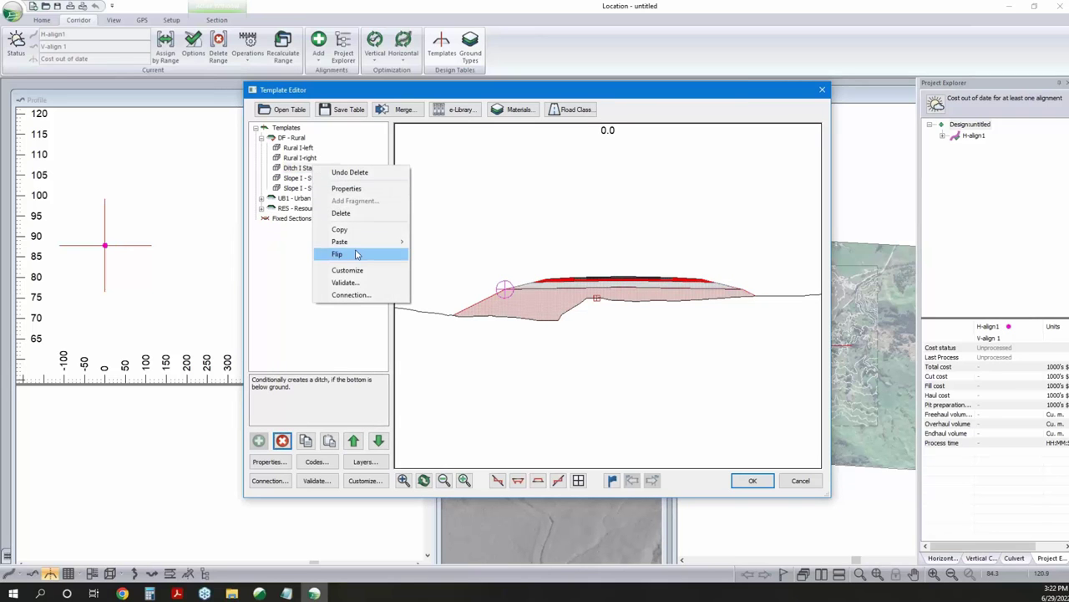
pyautogui.click(339, 229)
pyautogui.rightClick(316, 169)
pyautogui.moveTo(367, 244)
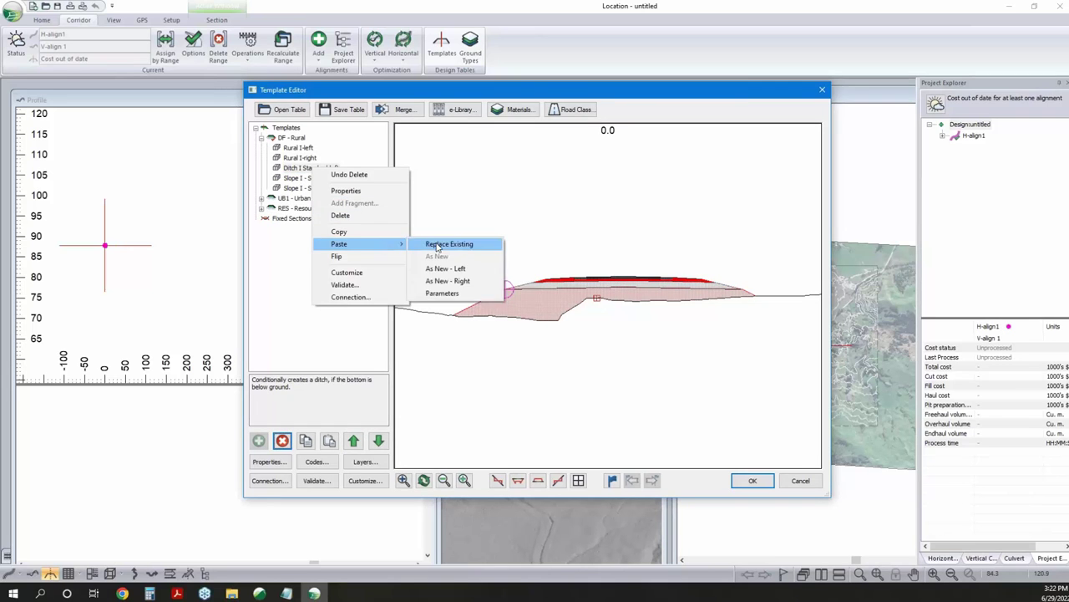
pyautogui.click(448, 281)
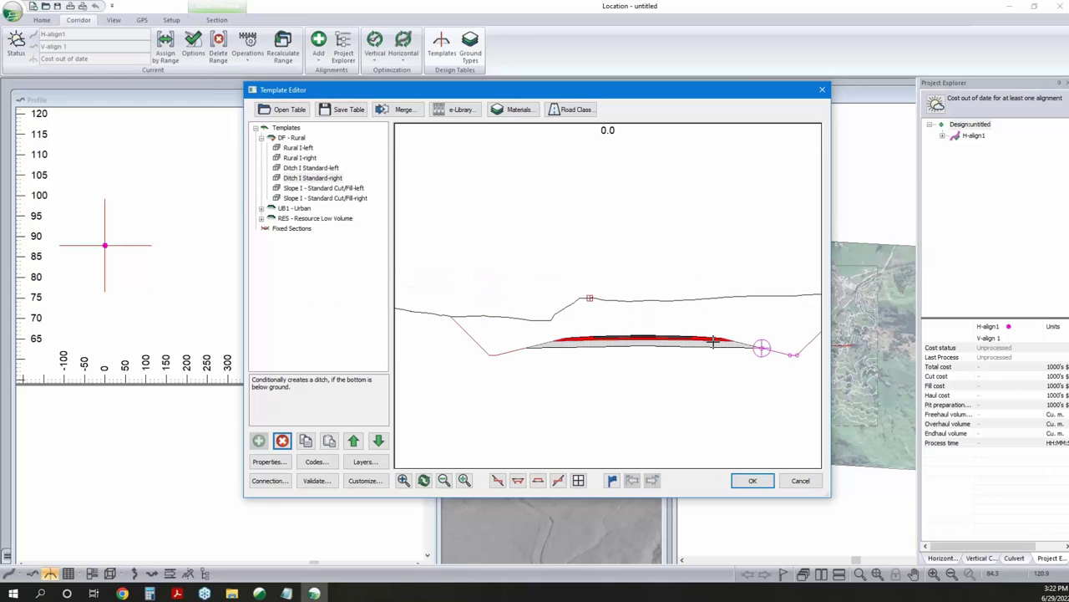
pyautogui.moveTo(702, 337)
# Retrieve all the component groups, FF1 through FF9, from the e-Library into the template table
pyautogui.click(468, 113)
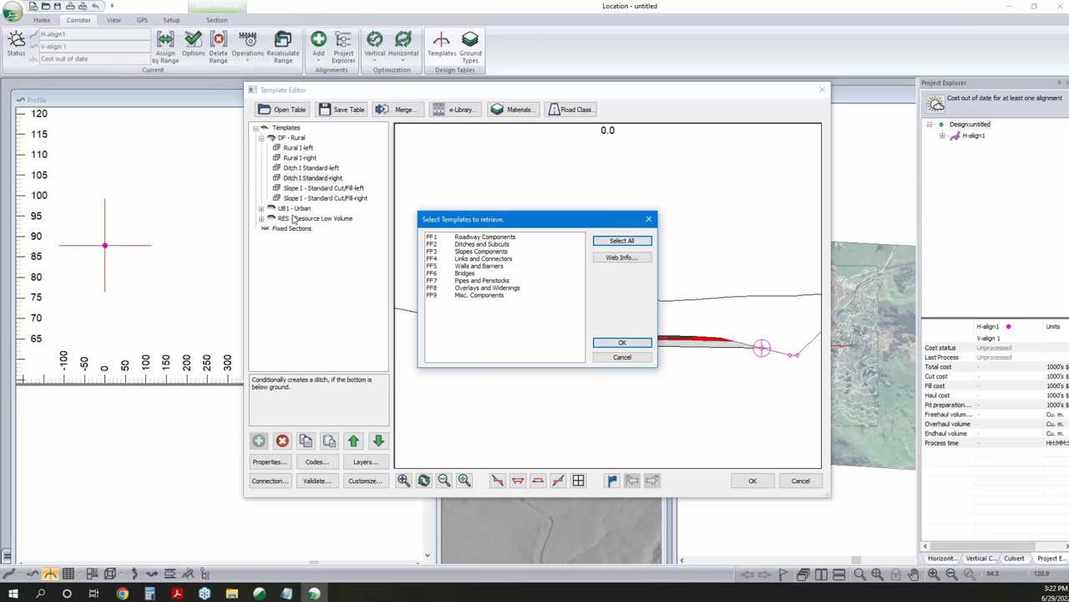
pyautogui.click(469, 238)
pyautogui.keyDown('shift'); pyautogui.click(473, 296); pyautogui.keyUp('shift')
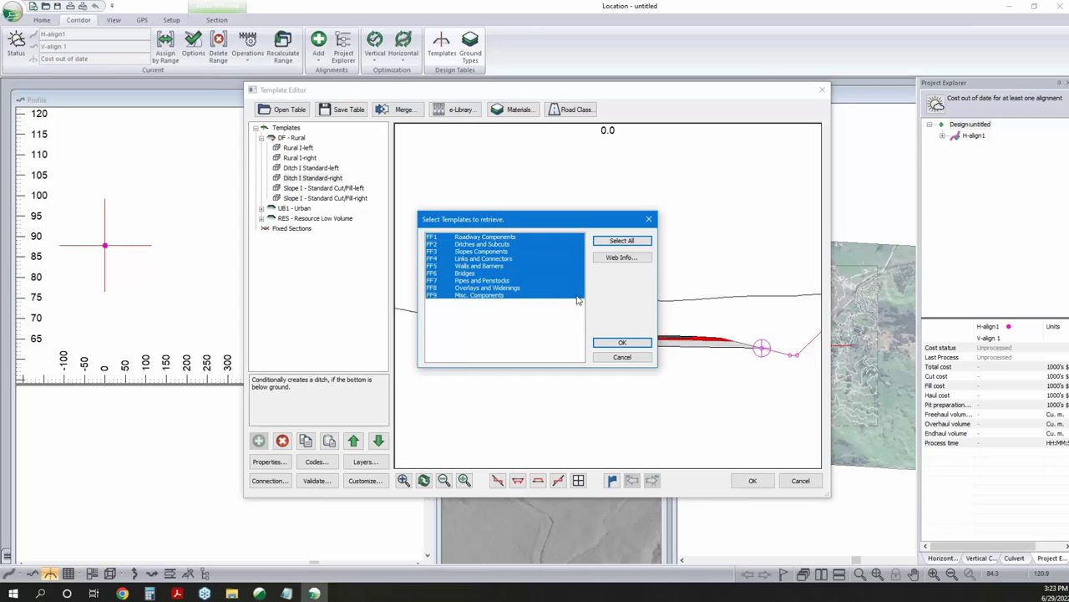
pyautogui.click(622, 344)
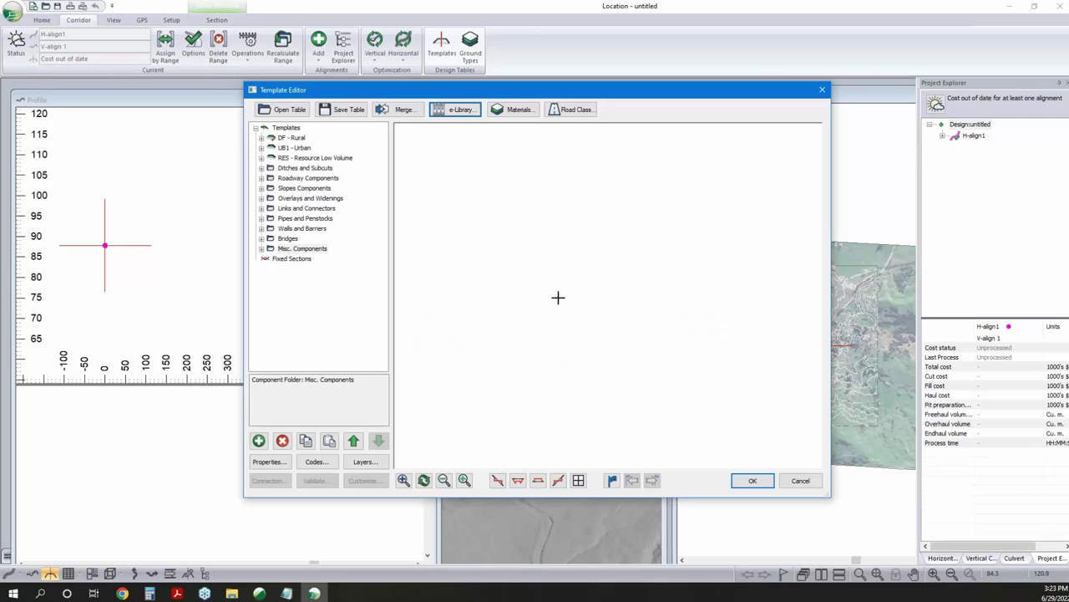
# Browse the Roadway Components folder, previewing the Rural I-left and Mine Road with Safety Berm II-left components
pyautogui.click(260, 178)
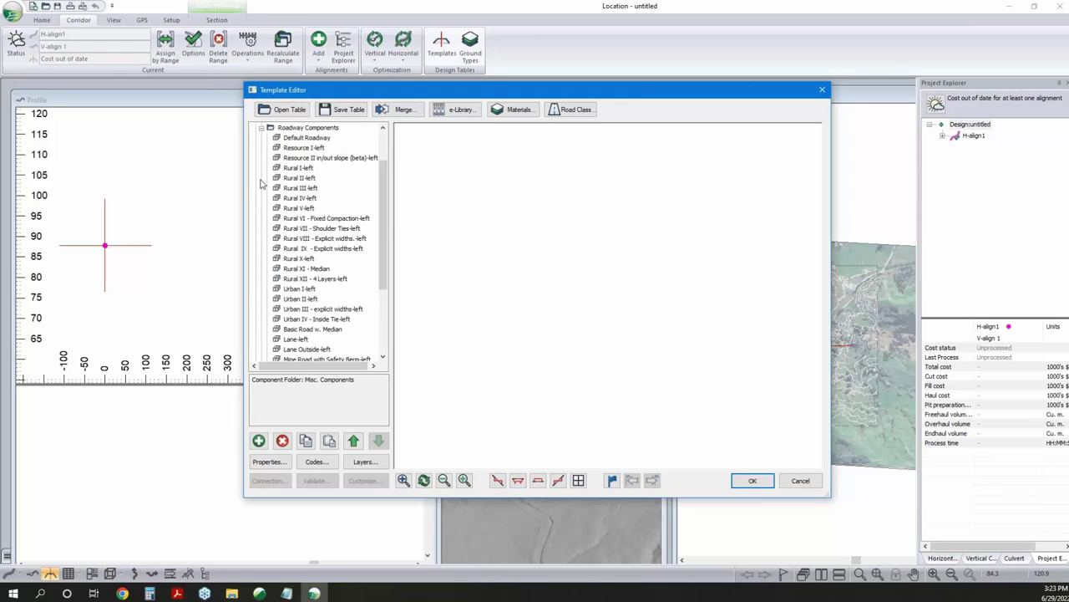
pyautogui.click(299, 178)
pyautogui.click(309, 169)
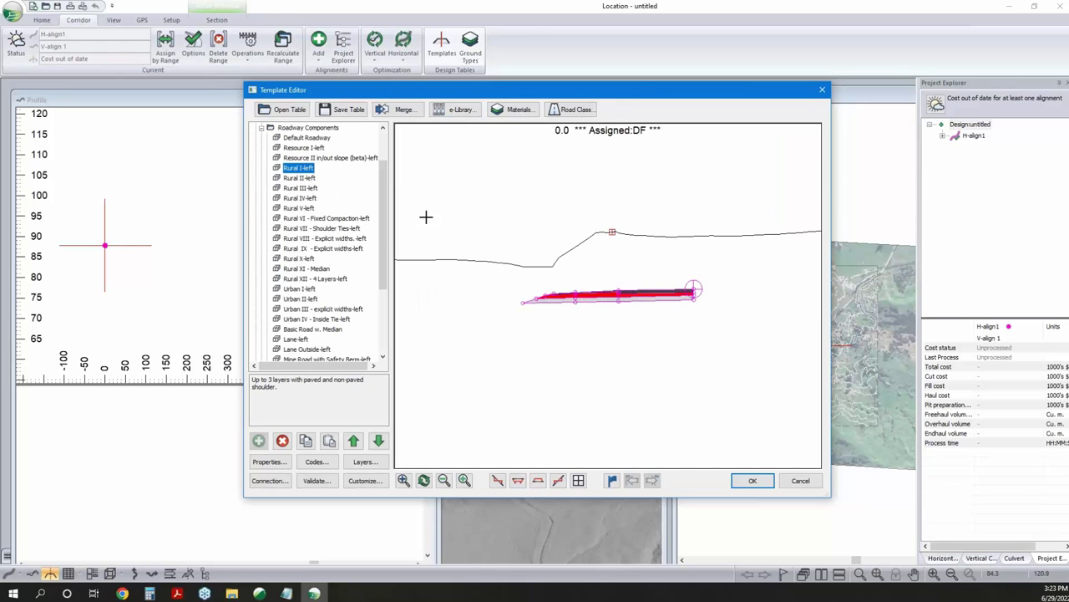
pyautogui.scroll(-2, 314, 289)
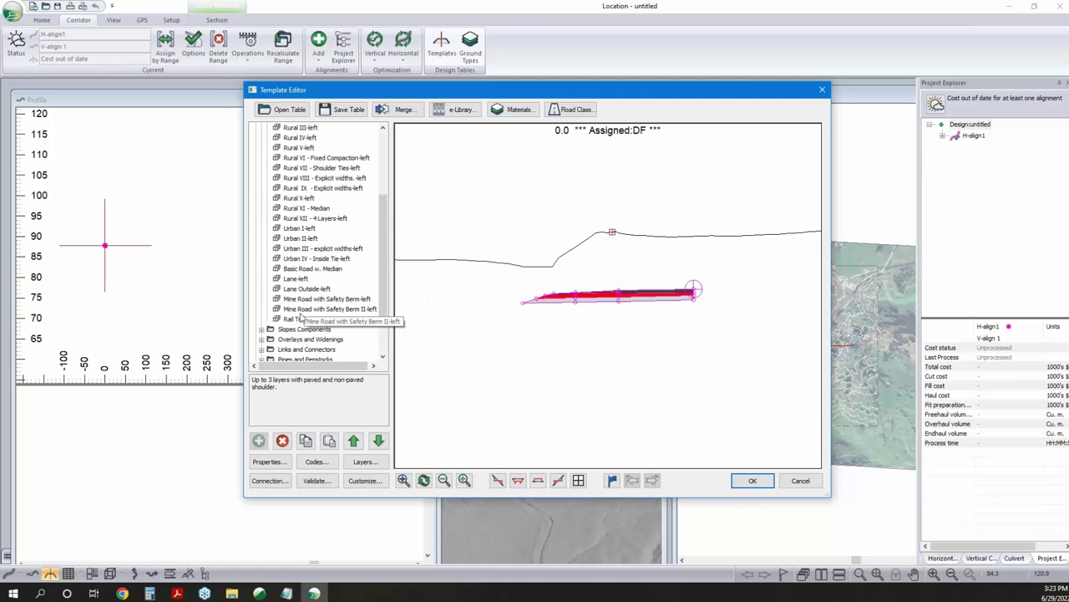
pyautogui.click(319, 308)
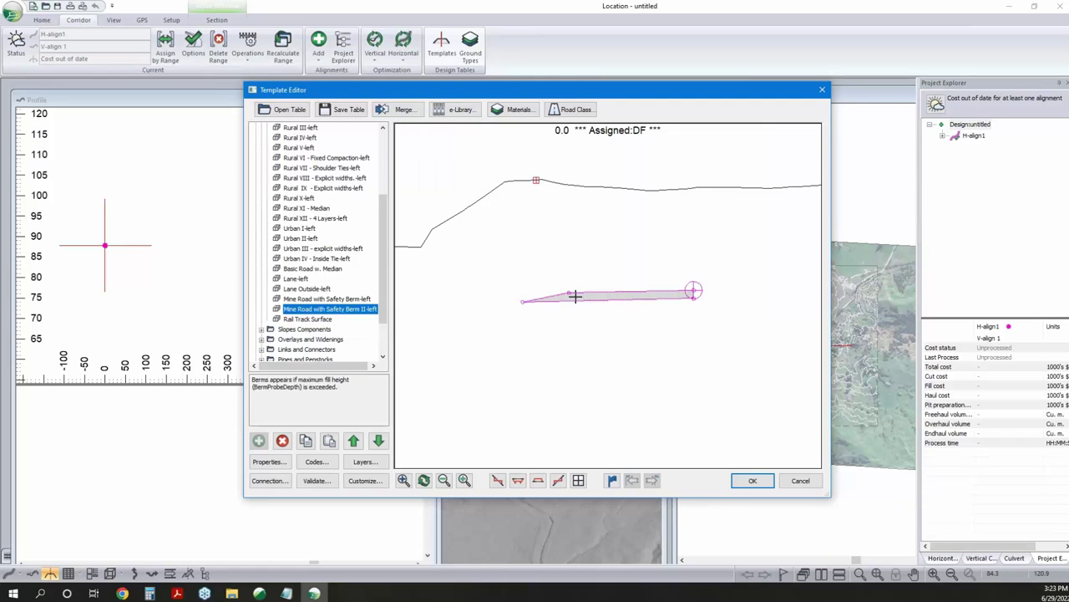
# Review the Mine Road with Safety Berm II-left parameters, including BermProbeDepth, and examine how its berm behaves in fill
pyautogui.doubleClick(331, 310)
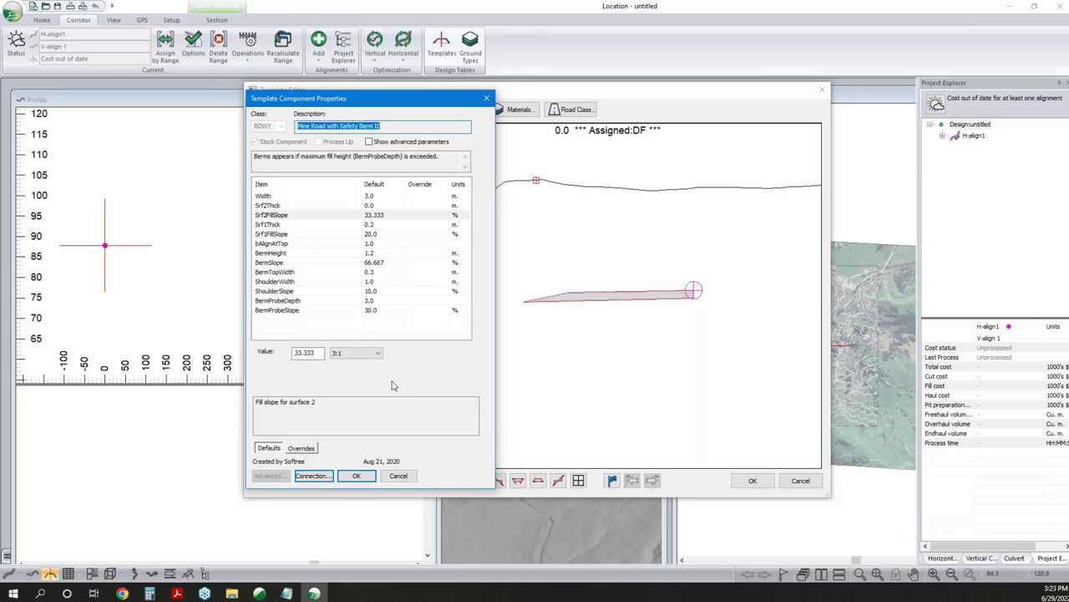
pyautogui.click(397, 475)
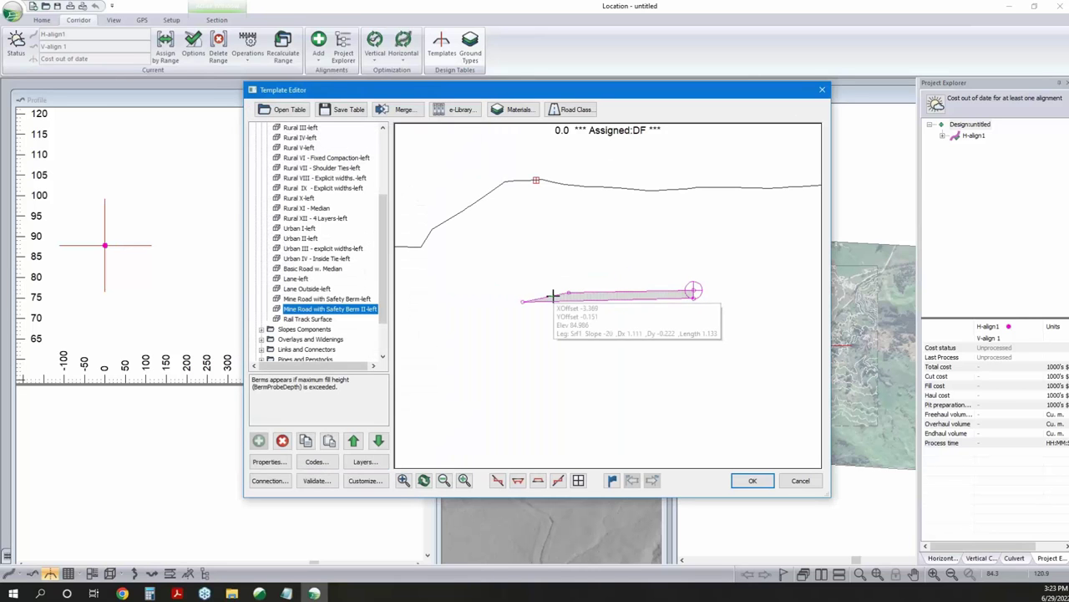
pyautogui.doubleClick(315, 308)
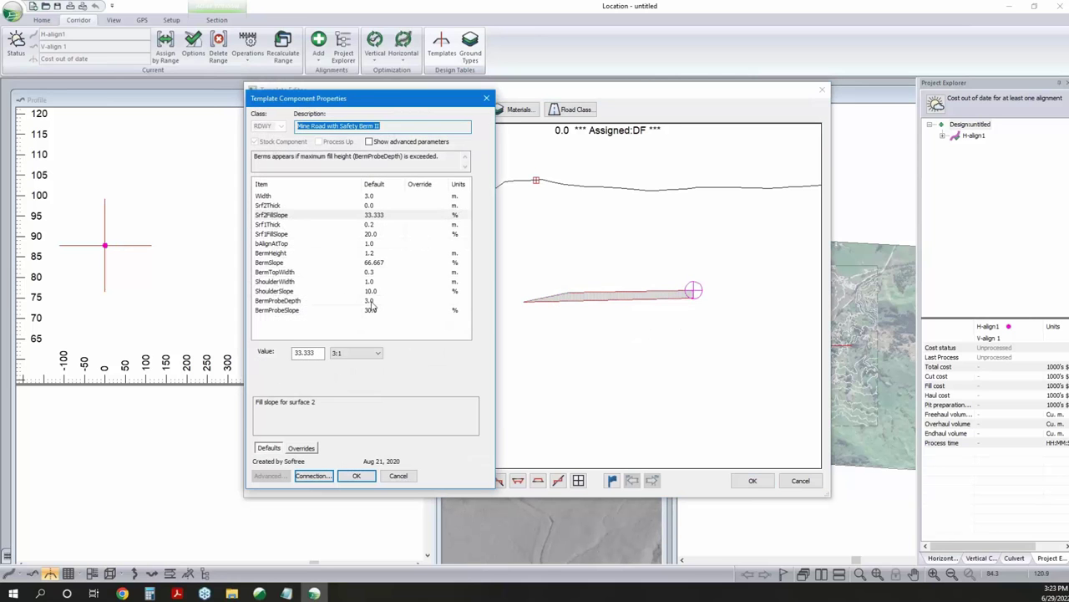
pyautogui.click(372, 302)
pyautogui.click(398, 475)
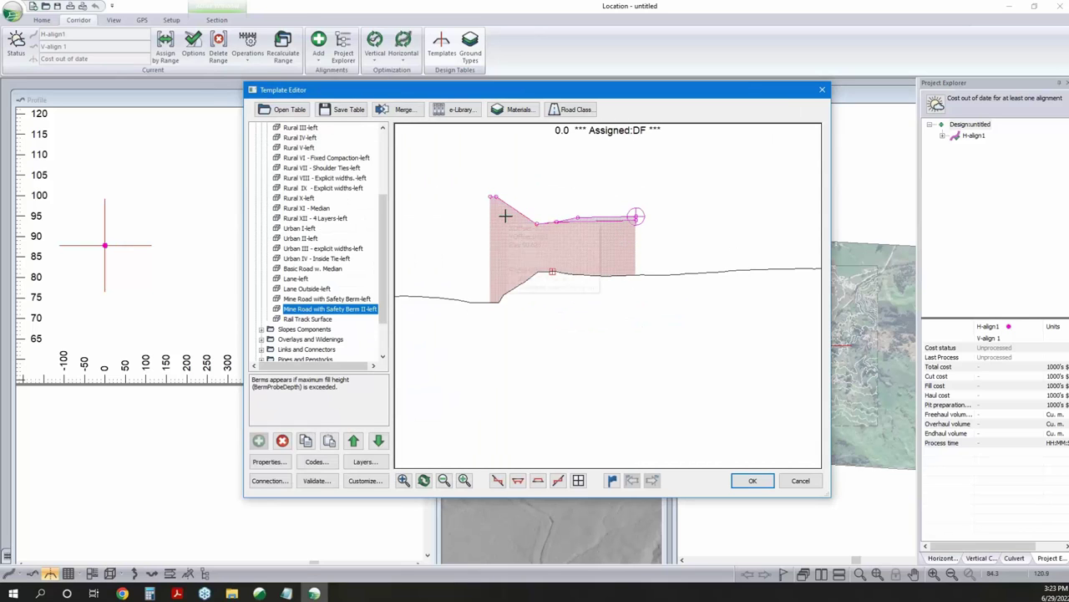
pyautogui.moveTo(505, 217)
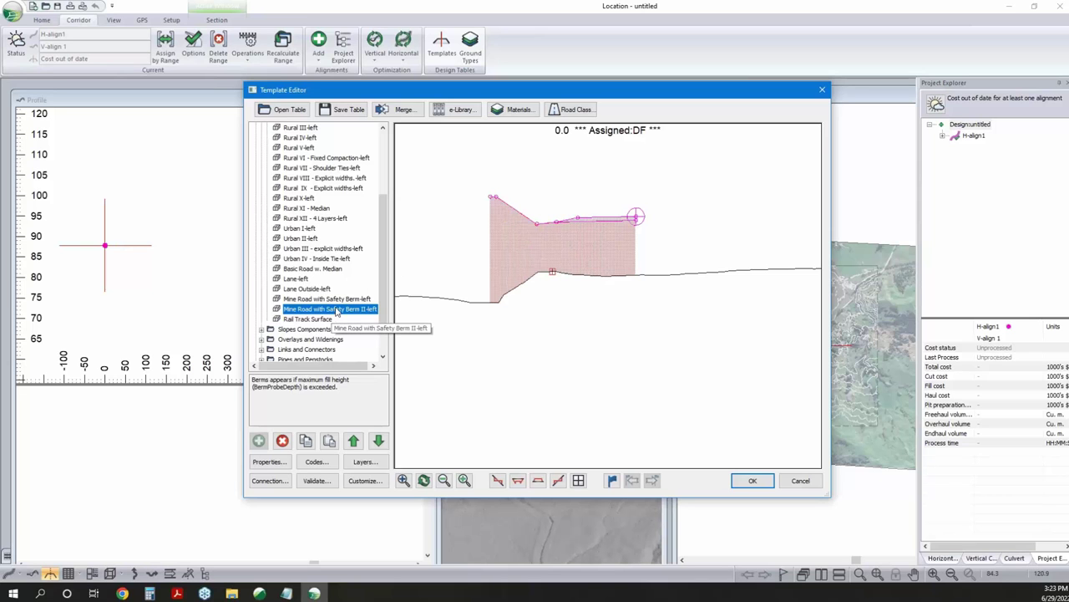
# Return to the DF Rural template, accept the template table changes and check the updated cross-section in the Section window
pyautogui.scroll(3, 336, 311)
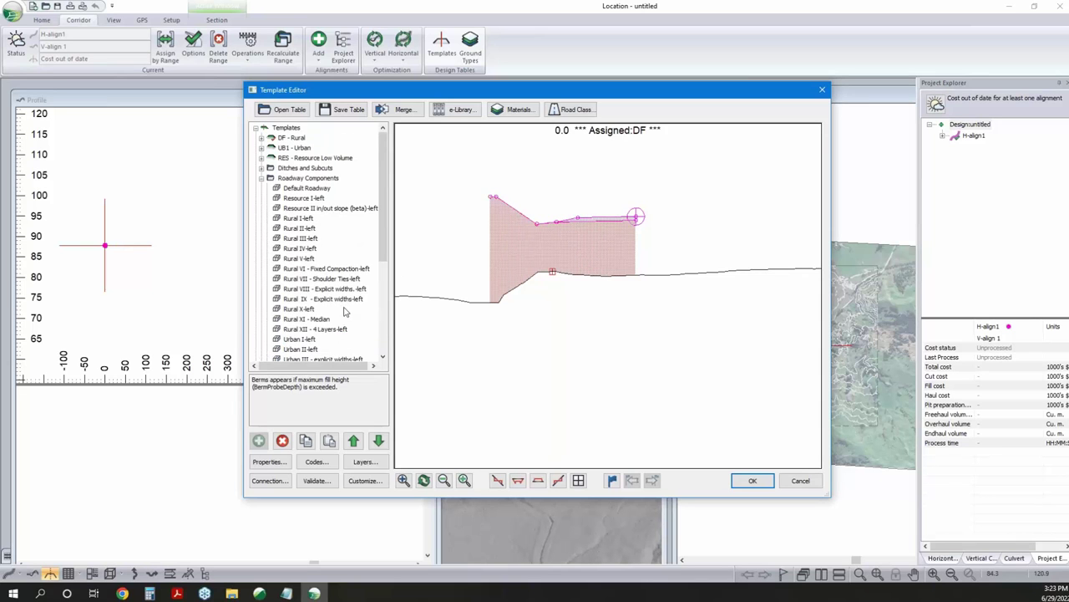
pyautogui.click(264, 179)
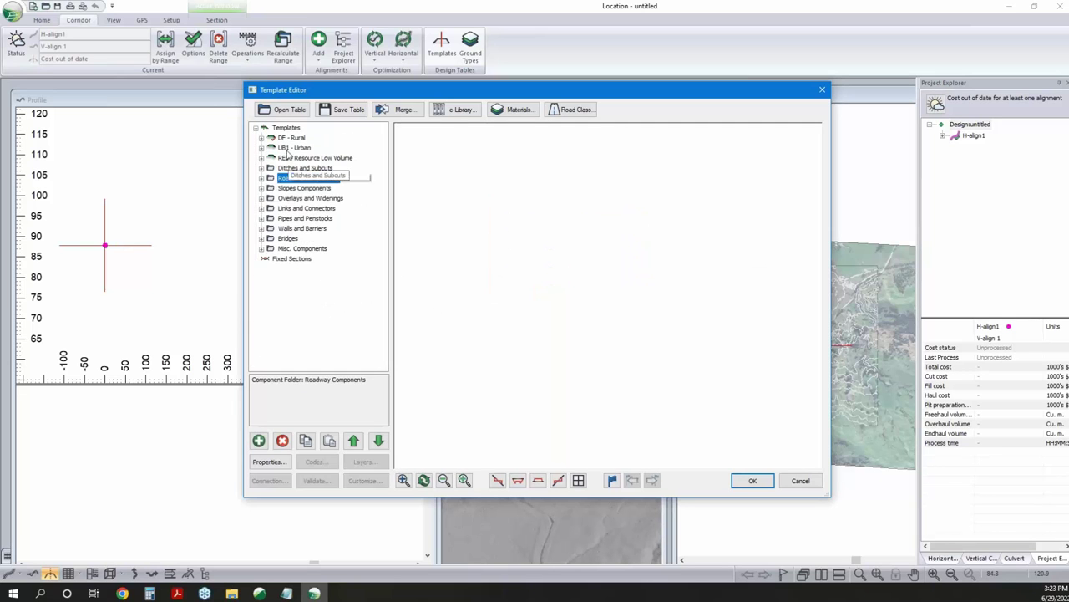
pyautogui.click(286, 127)
pyautogui.click(291, 139)
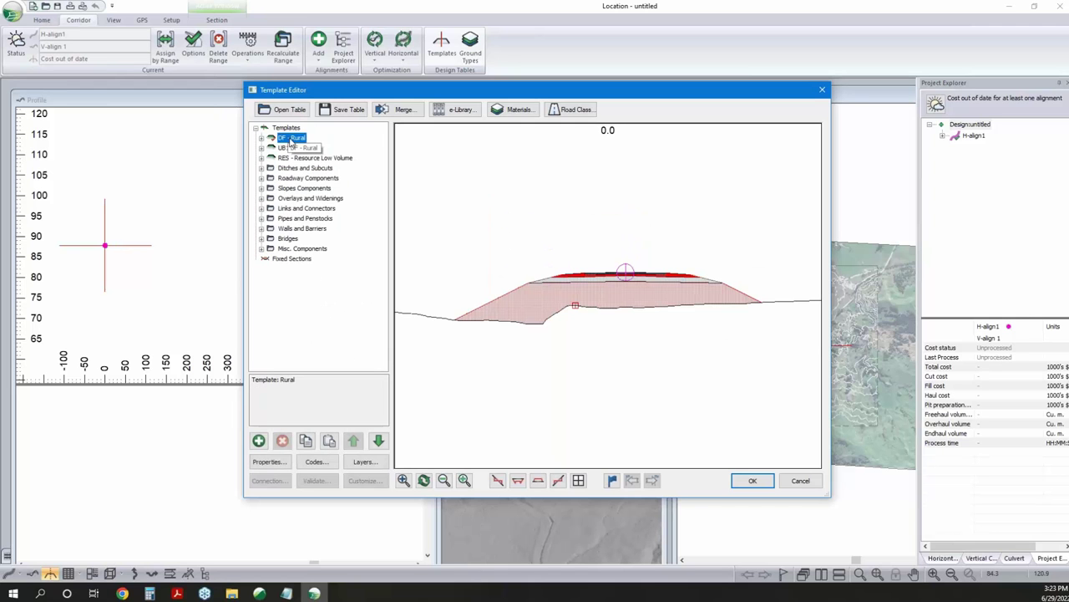
pyautogui.click(762, 485)
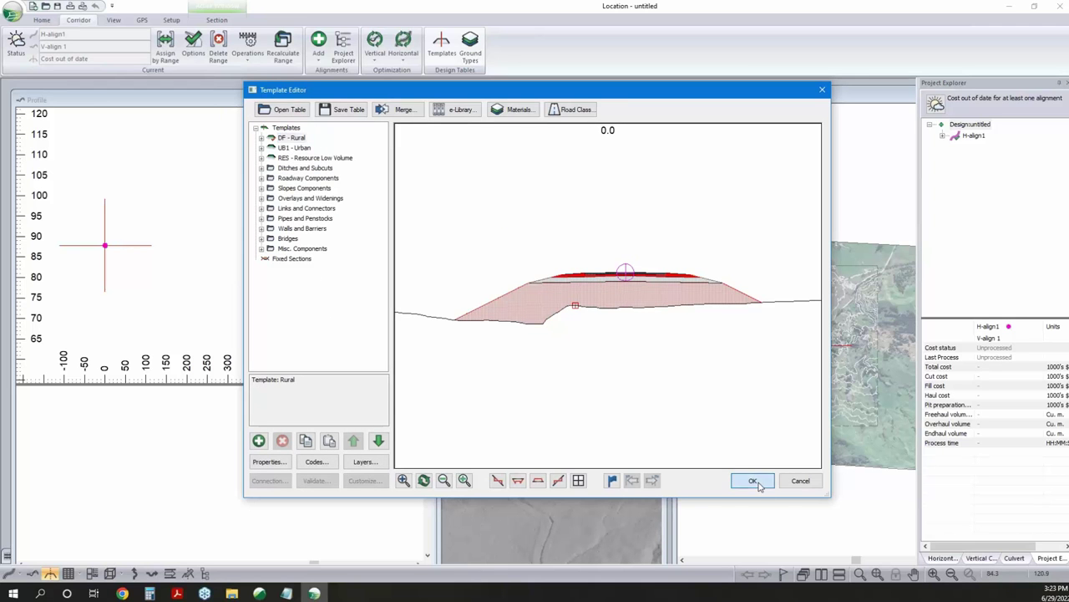
pyautogui.click(566, 333)
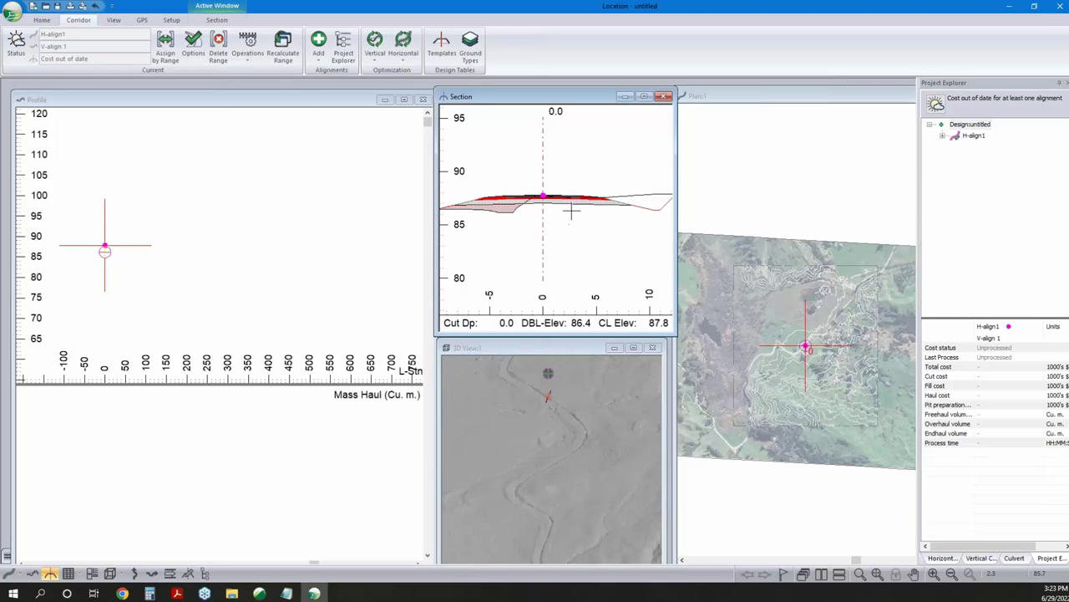
pyautogui.scroll(-1, 574, 182)
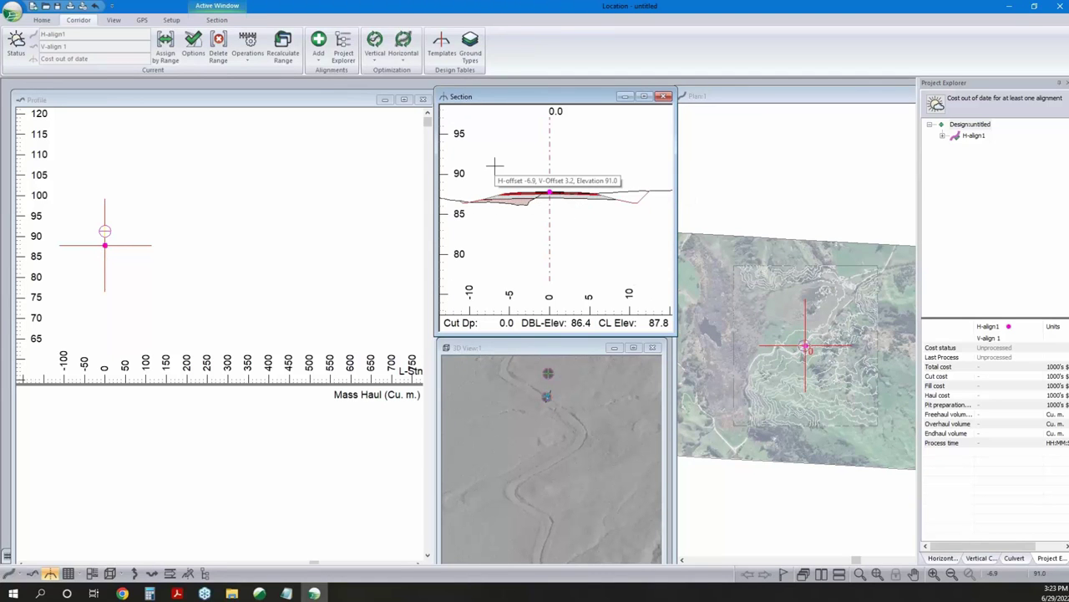
# Examine the available template names and station range fields for assigning templates by range, without applying changes
pyautogui.click(165, 48)
pyautogui.click(418, 208)
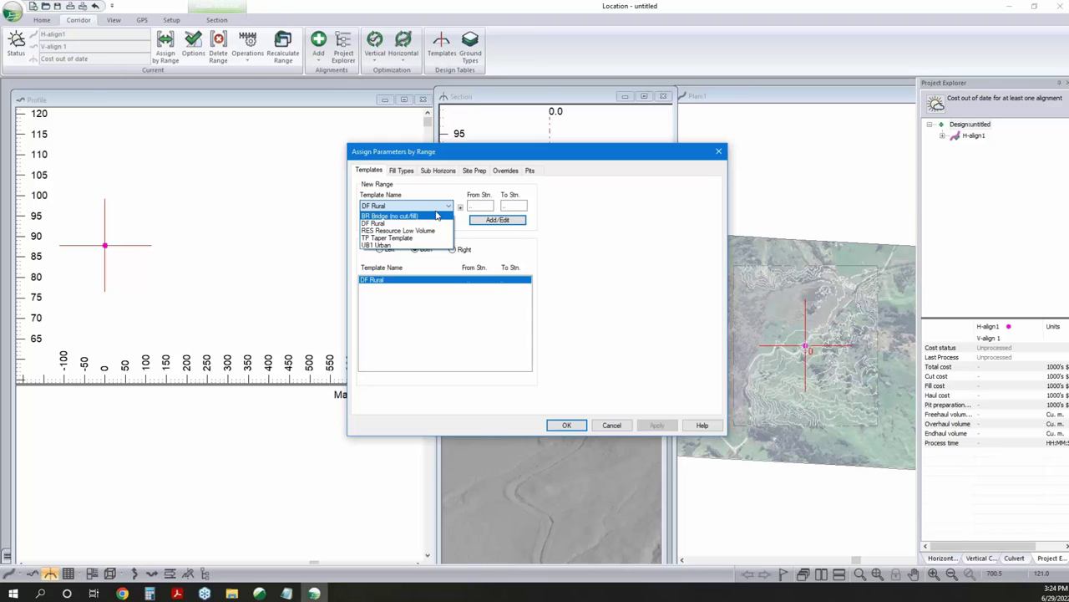
pyautogui.click(568, 262)
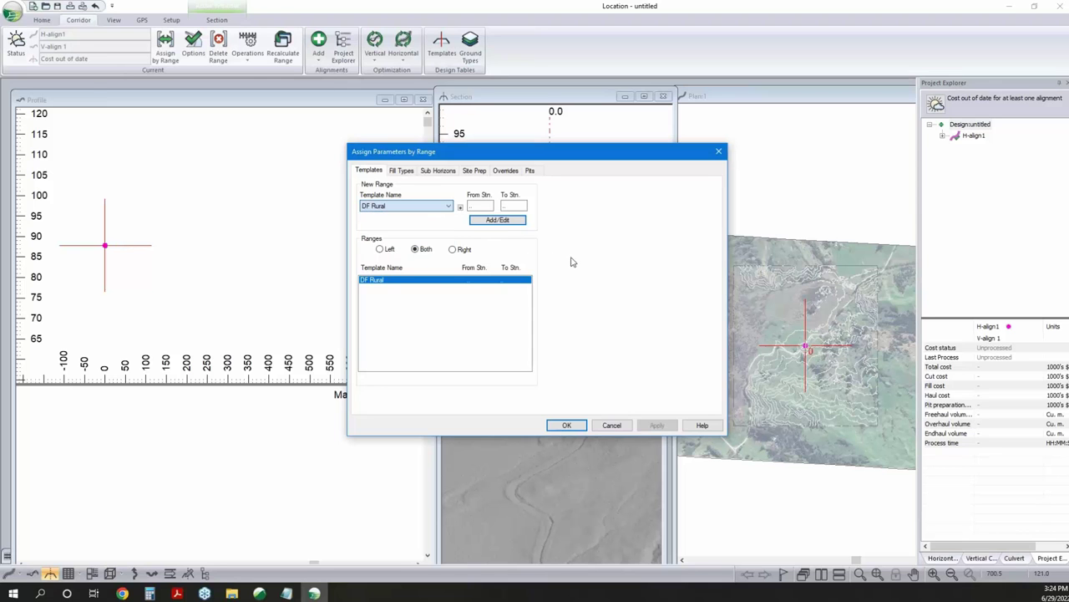
pyautogui.click(611, 424)
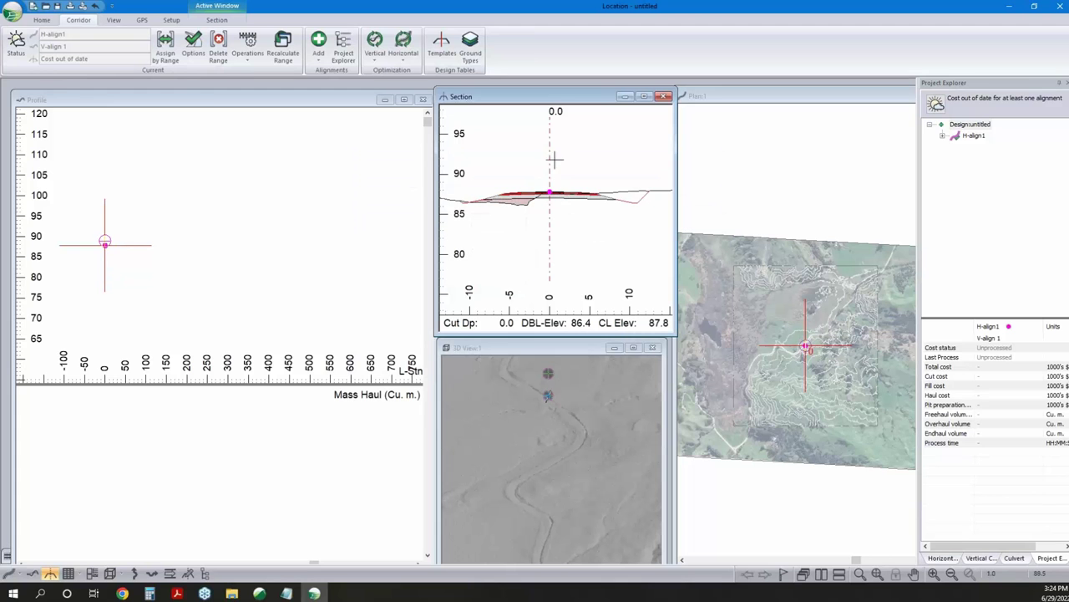
pyautogui.click(158, 59)
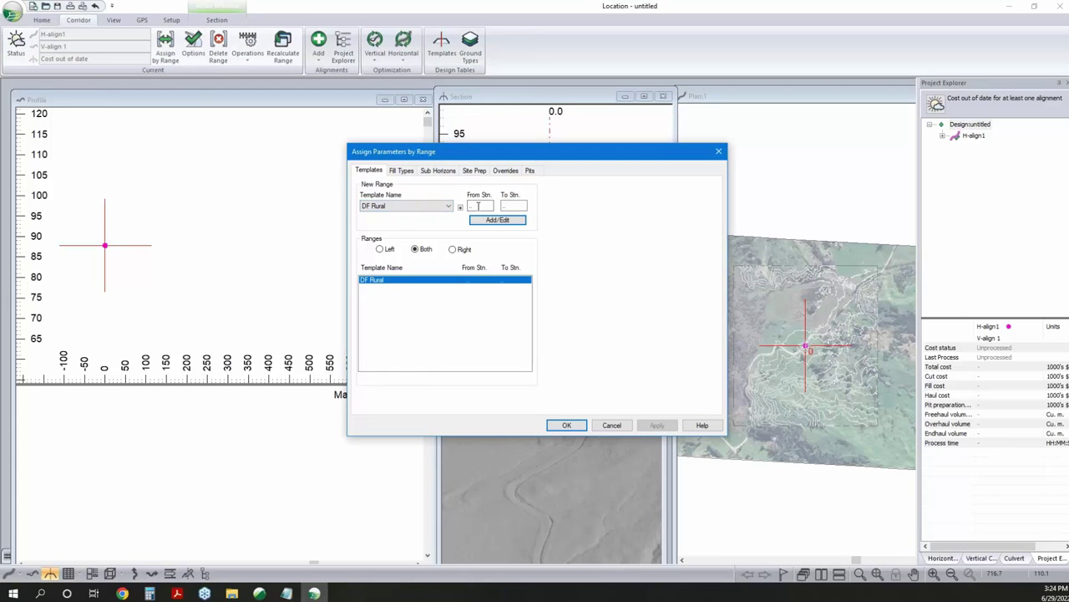
pyautogui.press('Tab')
pyautogui.click(489, 206)
pyautogui.click(612, 425)
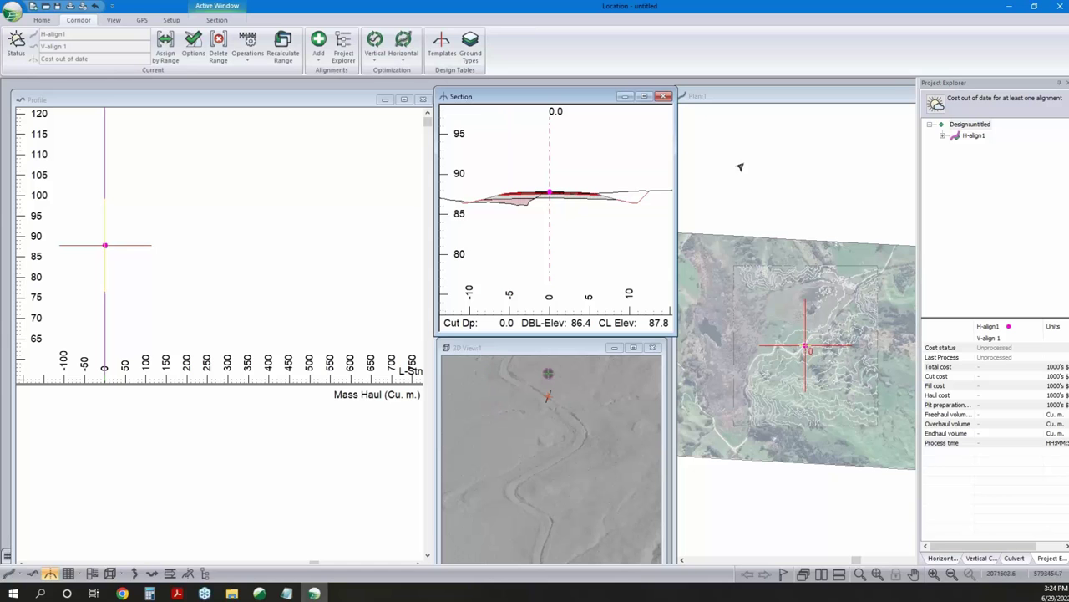
# Activate the Add/Edit IP Tool in the plan view for editing the horizontal alignment
pyautogui.rightClick(804, 236)
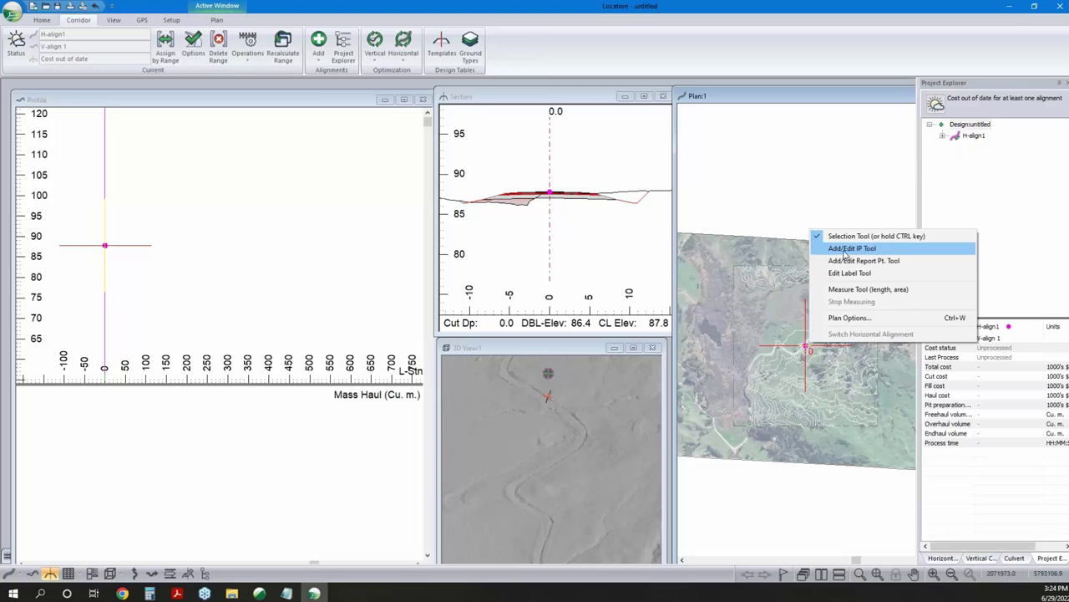
pyautogui.click(786, 107)
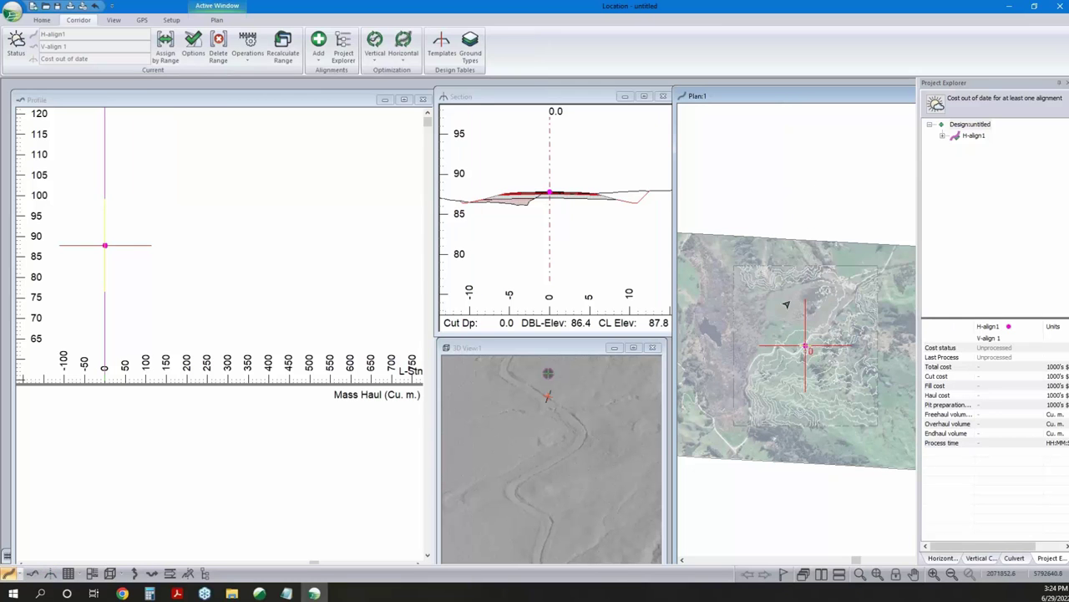
pyautogui.moveTo(789, 306)
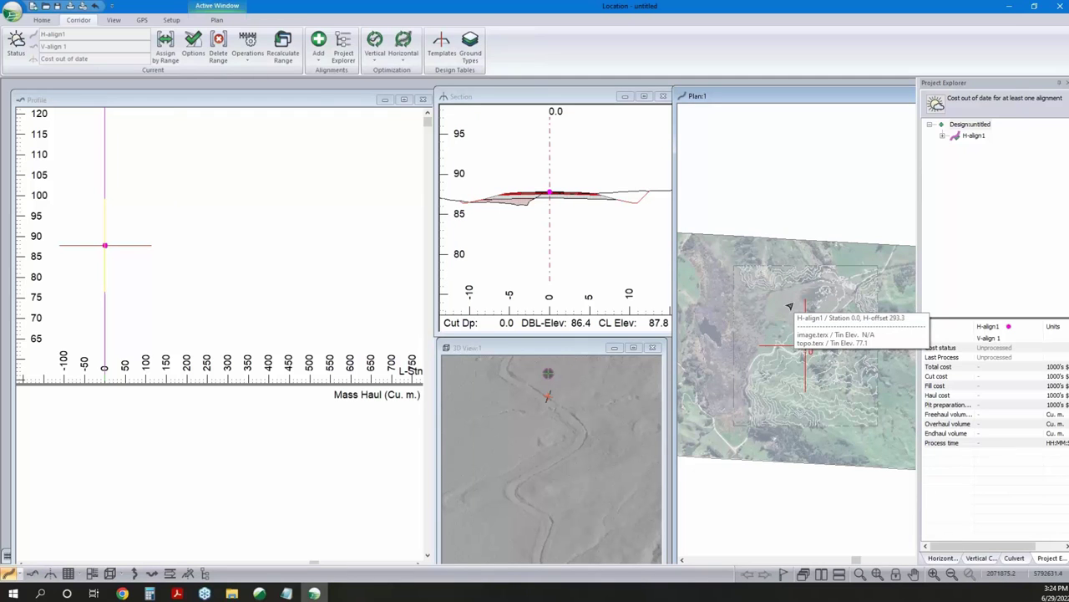
pyautogui.moveTo(808, 350)
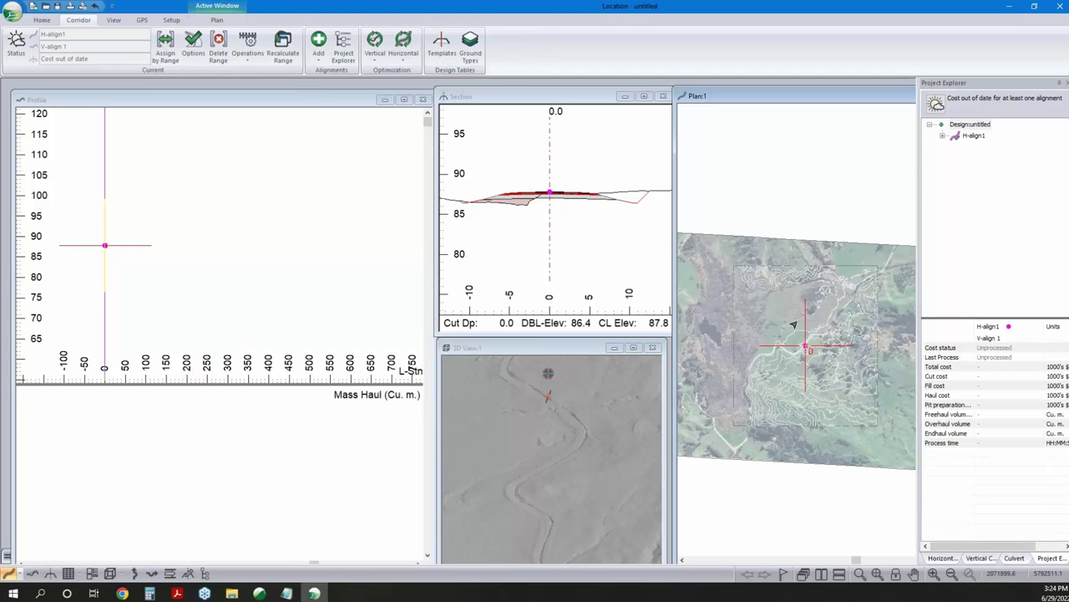
pyautogui.rightClick(796, 324)
pyautogui.click(841, 340)
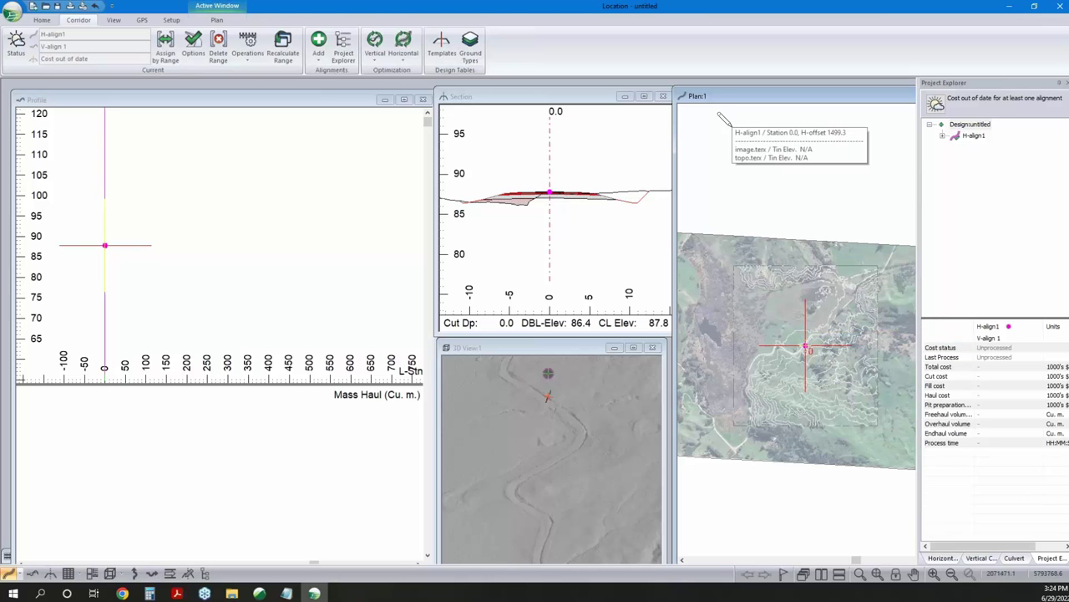
pyautogui.rightClick(769, 221)
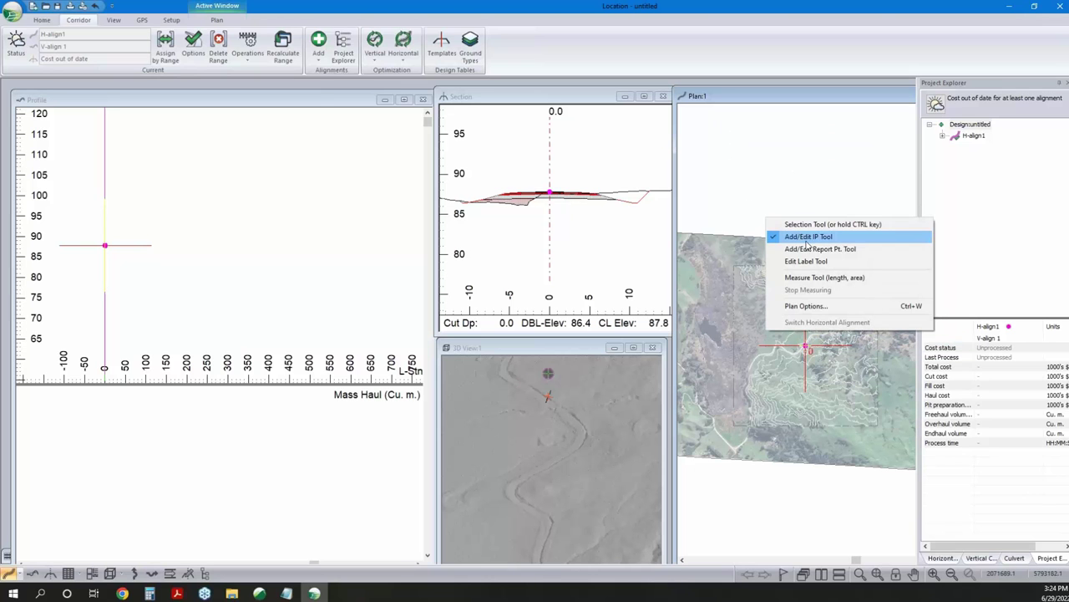
pyautogui.click(800, 105)
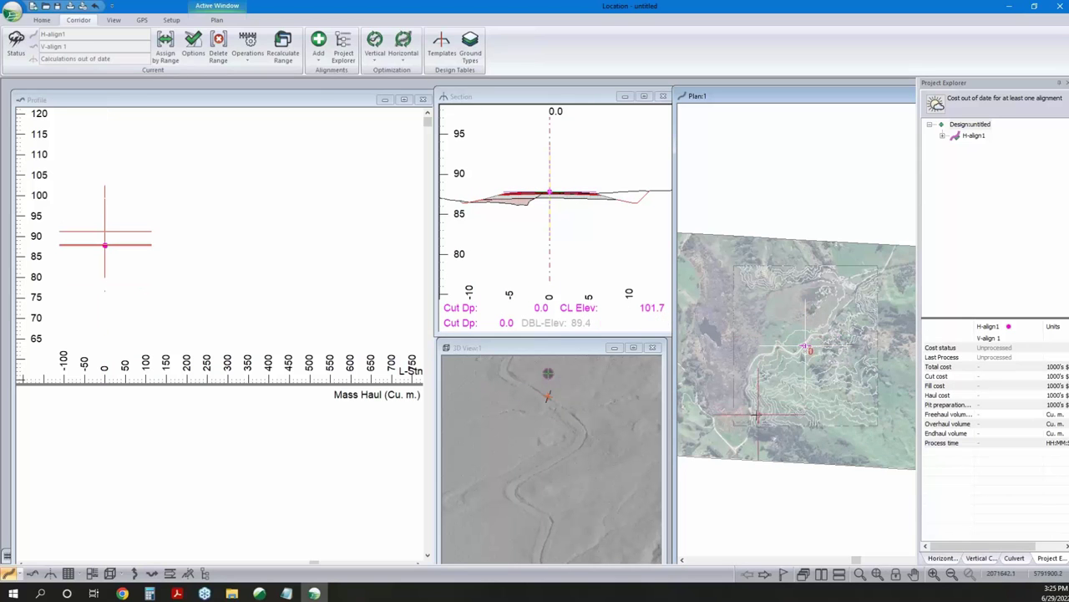
# Move H-align1's starting IP to the southwestern edge of the terrain, at about 2071596, 5791870
pyautogui.scroll(2, 752, 417)
pyautogui.scroll(2, 752, 416)
pyautogui.scroll(2, 753, 426)
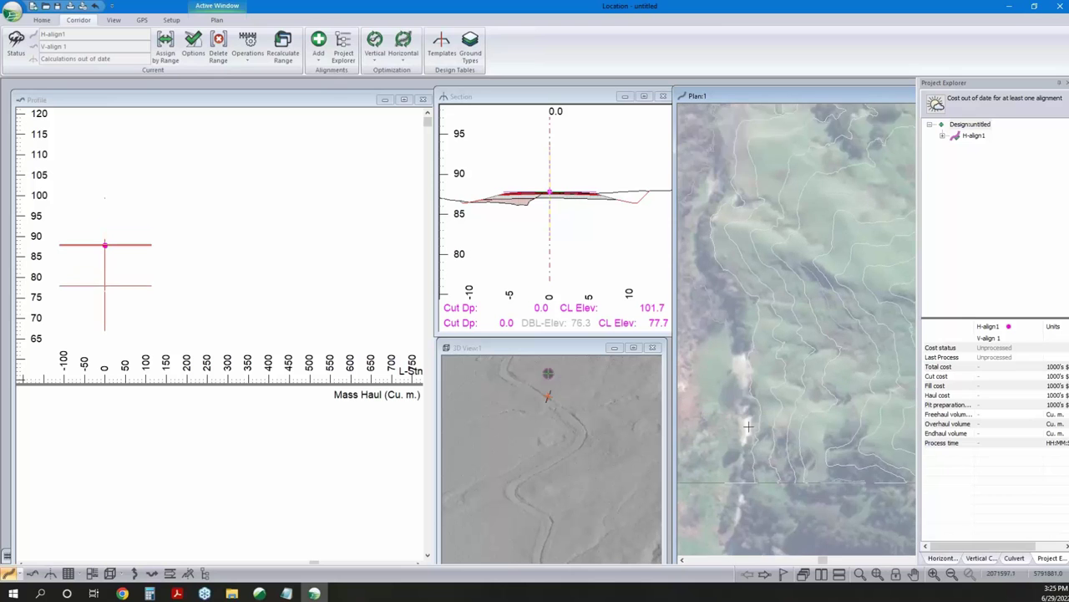
pyautogui.moveTo(754, 431)
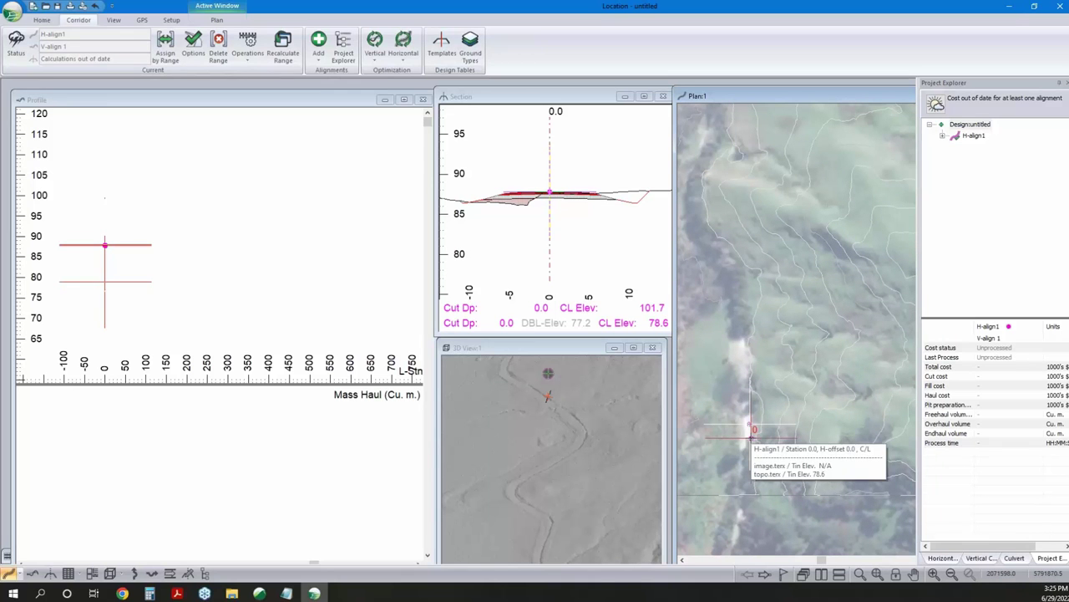
pyautogui.click(748, 437)
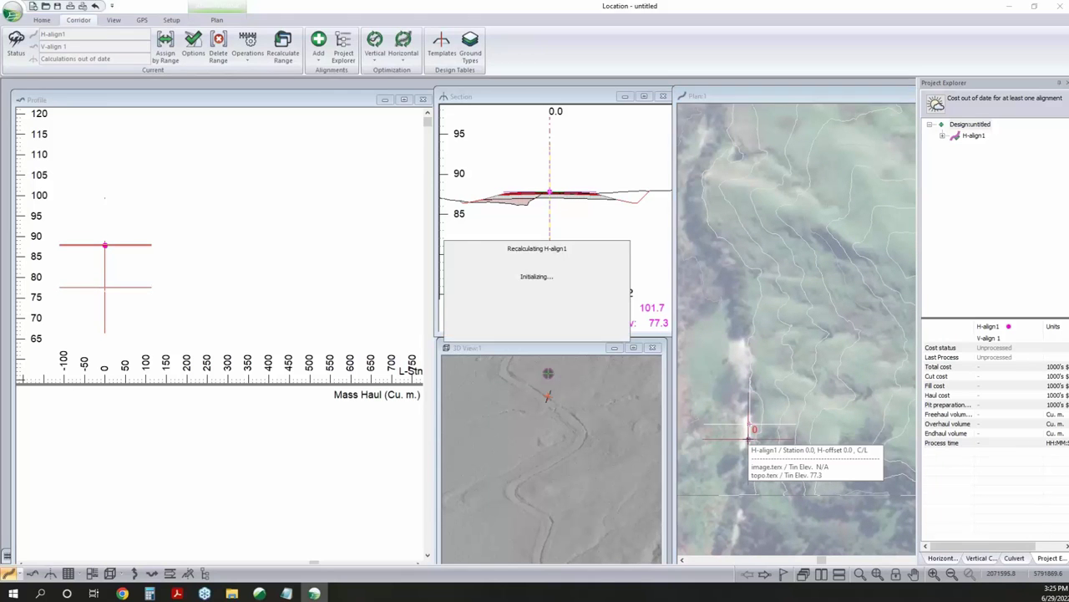
pyautogui.moveTo(560, 413); pyautogui.dragTo(600, 477)
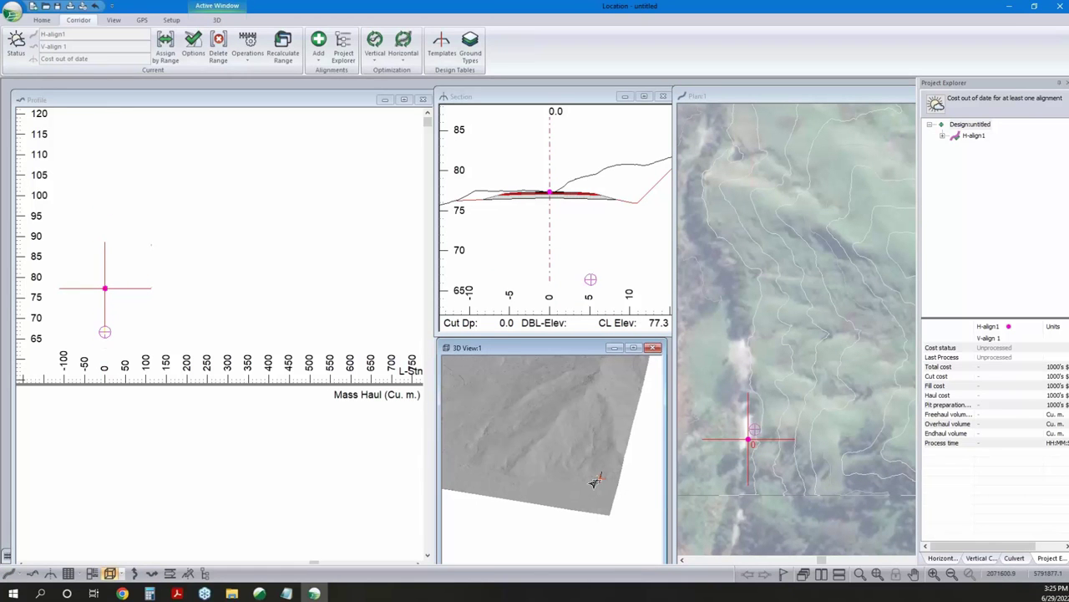
# Add an IP about 312 m north of the start and extend the alignment northeast to the existing road at about 2071927, 5792330
pyautogui.click(765, 480)
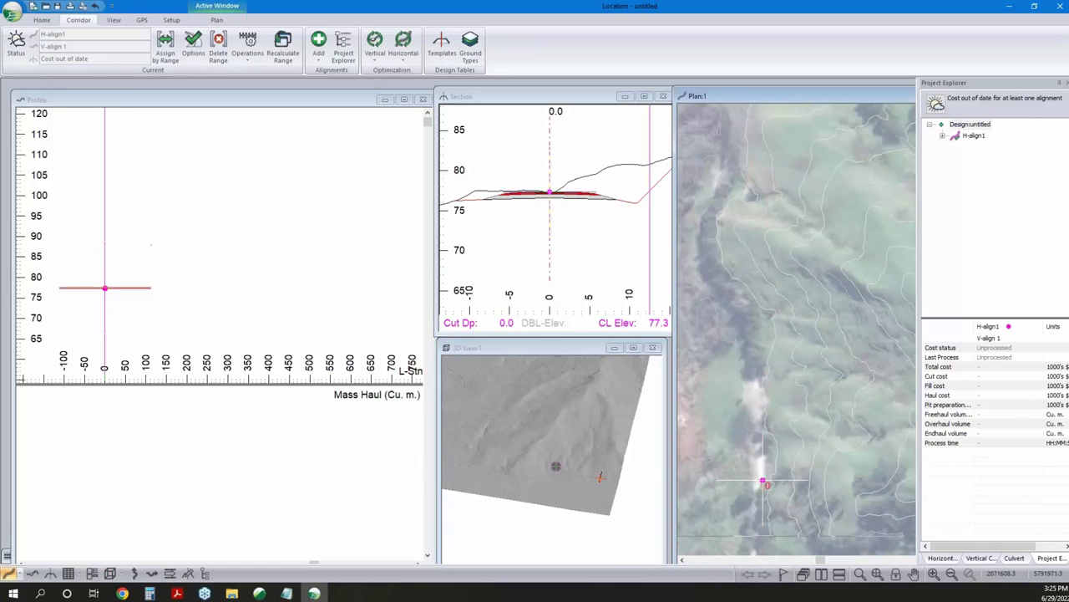
pyautogui.doubleClick(755, 231)
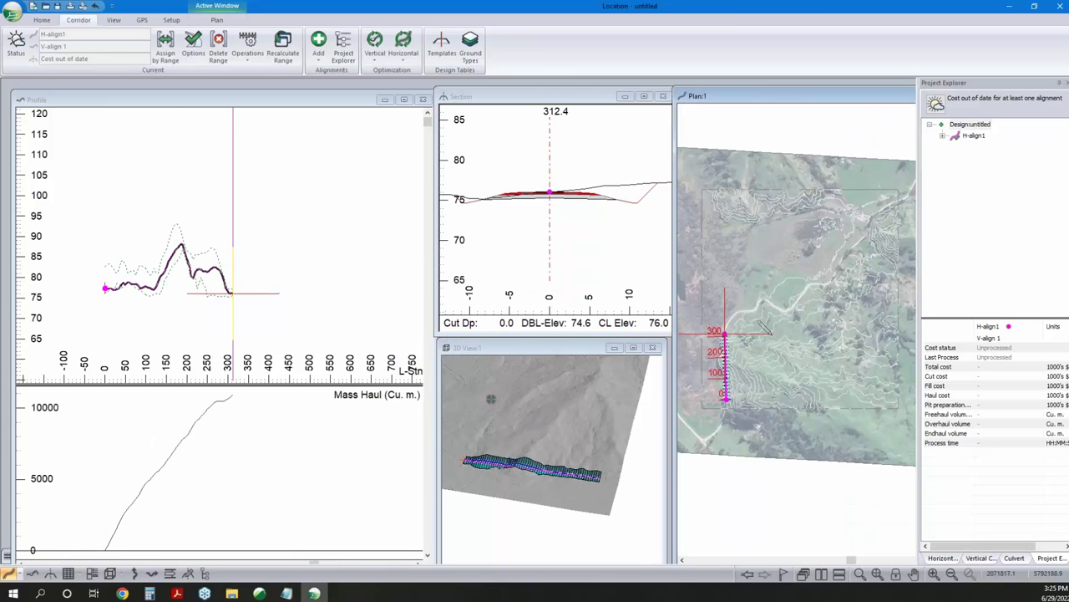
pyautogui.click(324, 204)
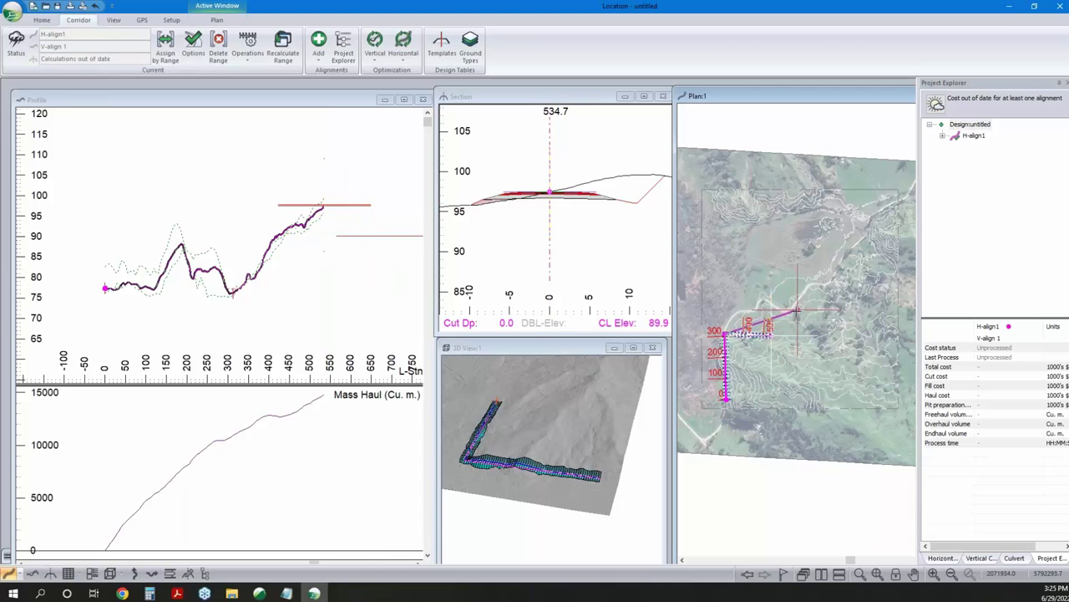
pyautogui.scroll(3, 375, 234)
pyautogui.click(794, 290)
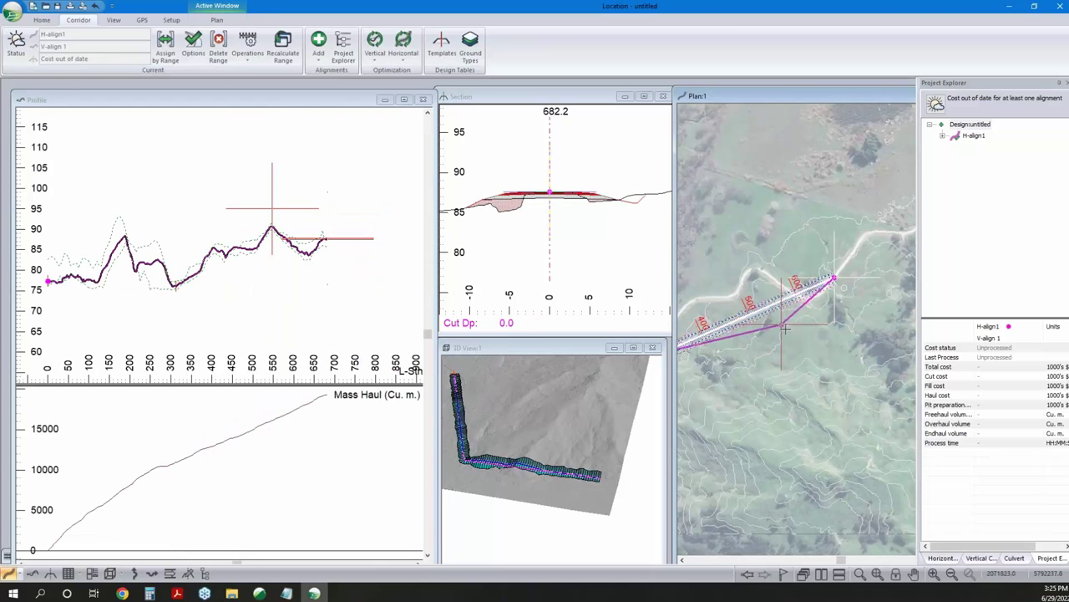
# Insert an IP in the last leg, adjust it to about 2071868, 5792264, and return to the Selection Tool
pyautogui.moveTo(790, 332); pyautogui.dragTo(803, 311)
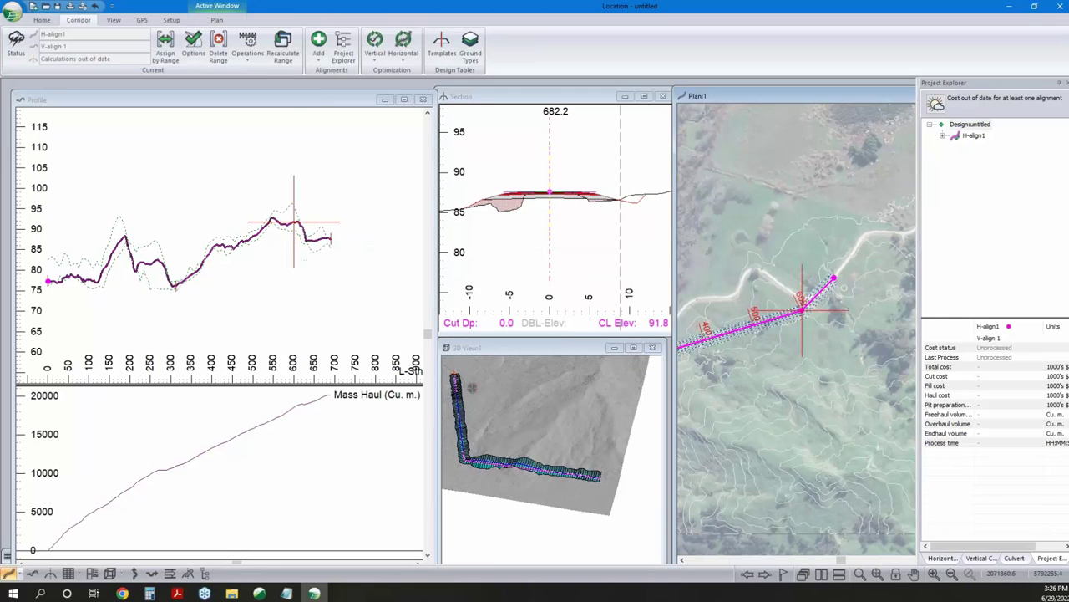
pyautogui.scroll(3, 823, 292)
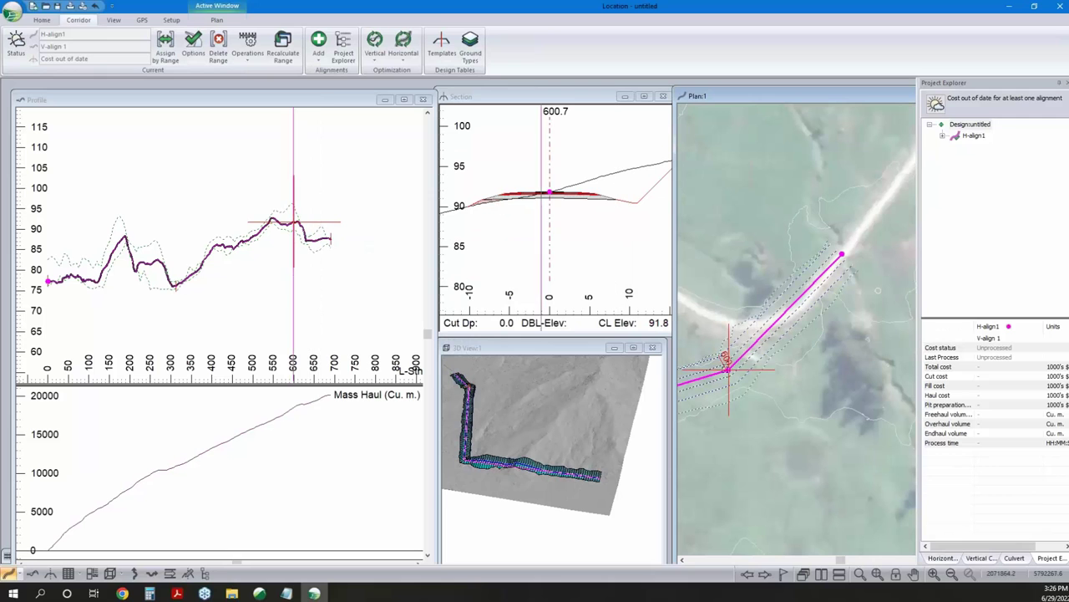
pyautogui.click(730, 368)
pyautogui.moveTo(731, 368); pyautogui.dragTo(734, 372)
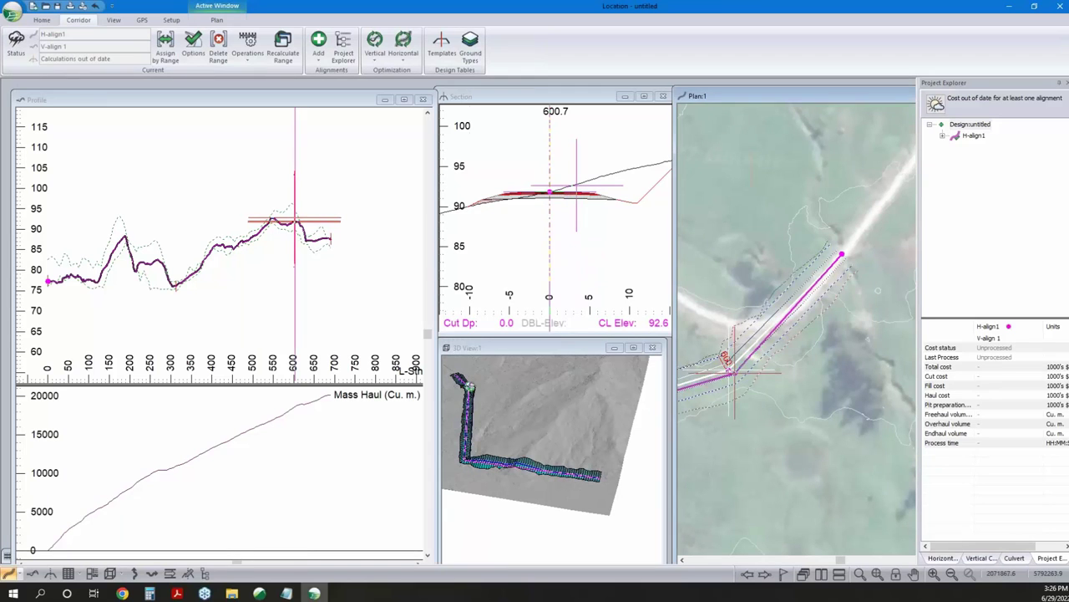
pyautogui.rightClick(770, 278)
pyautogui.click(802, 285)
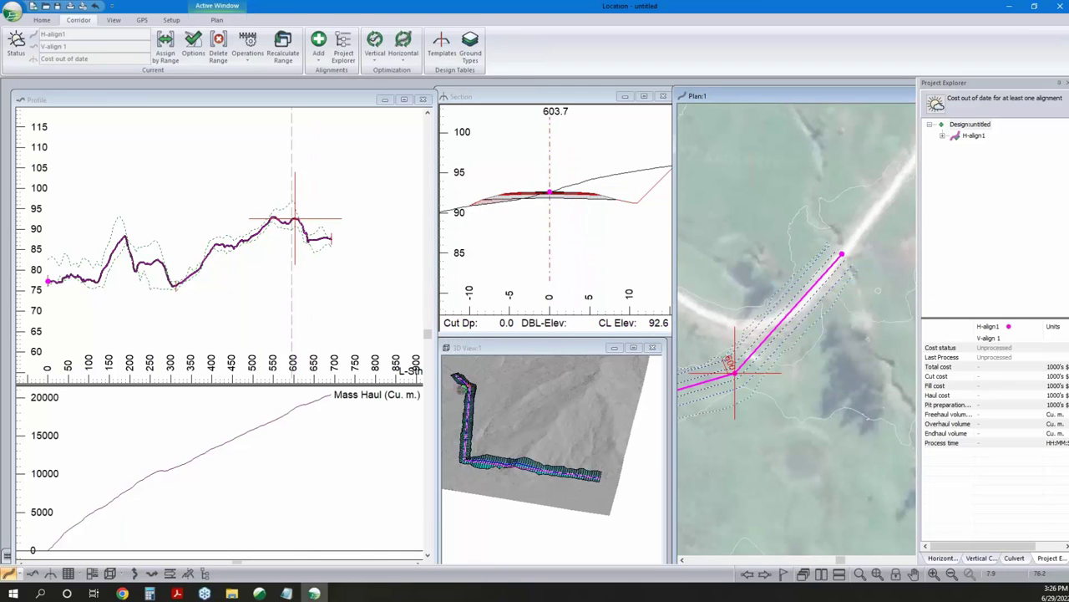
# Select the sharp northwestern corner IP and apply a spiral curve with a 200 m radius at 60 km/hr
pyautogui.scroll(3, 848, 329)
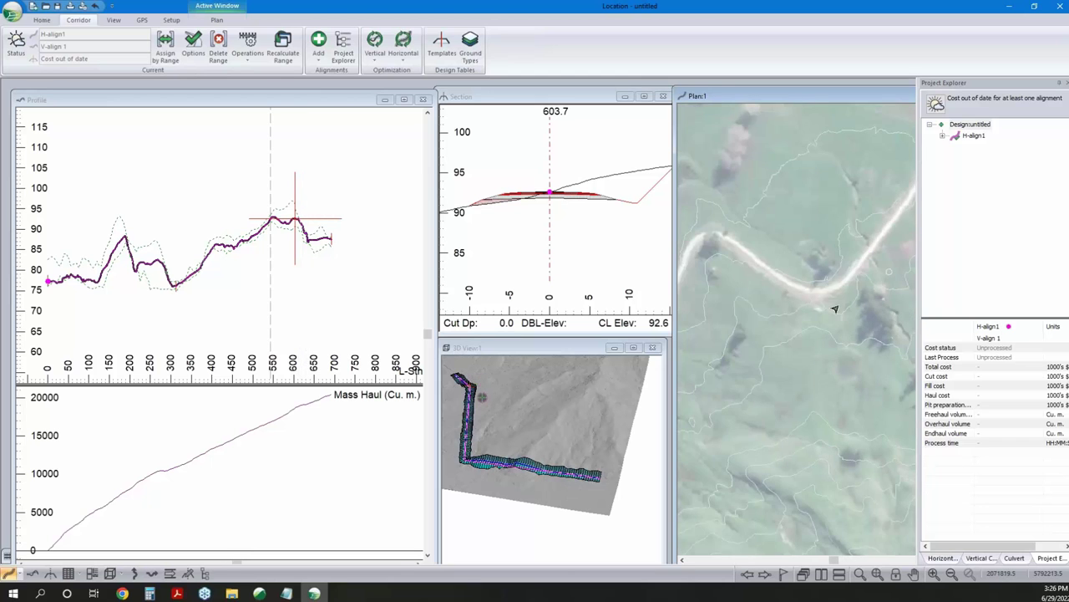
pyautogui.scroll(-3, 737, 304)
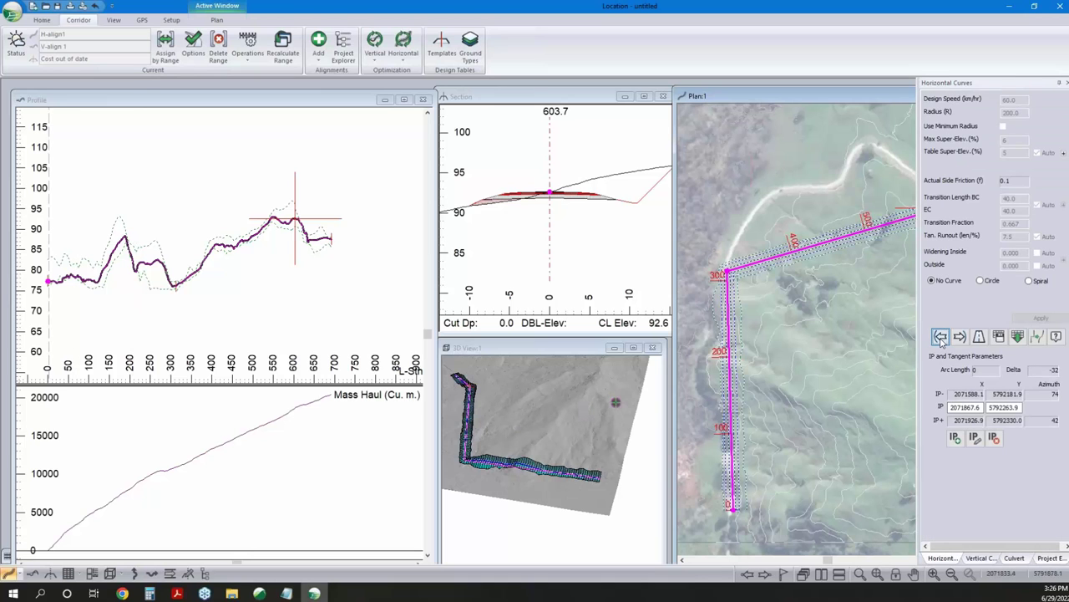
pyautogui.click(941, 336)
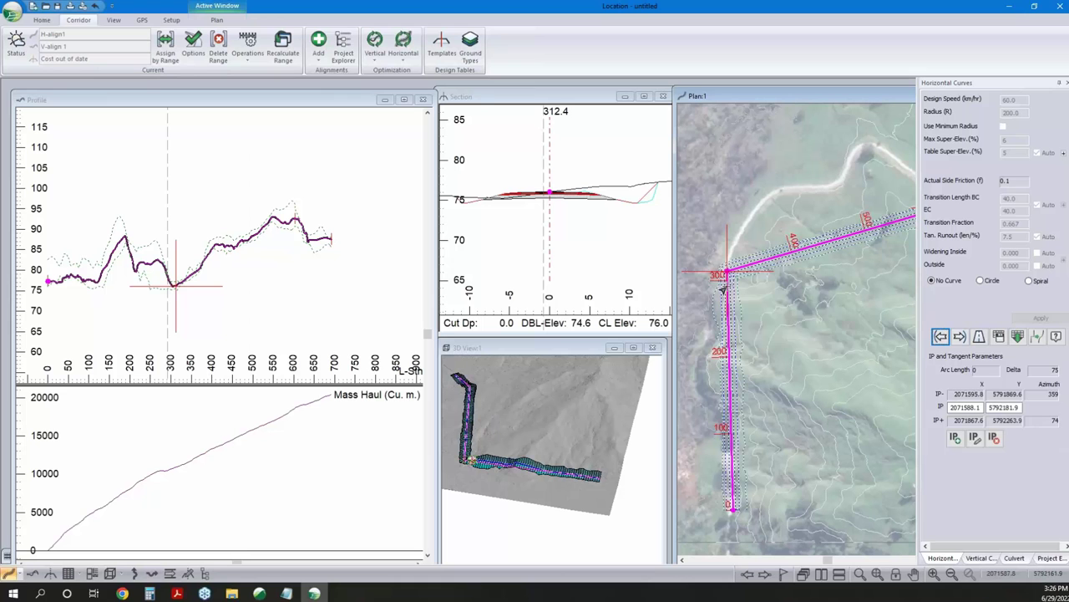
pyautogui.moveTo(724, 289)
pyautogui.click(981, 281)
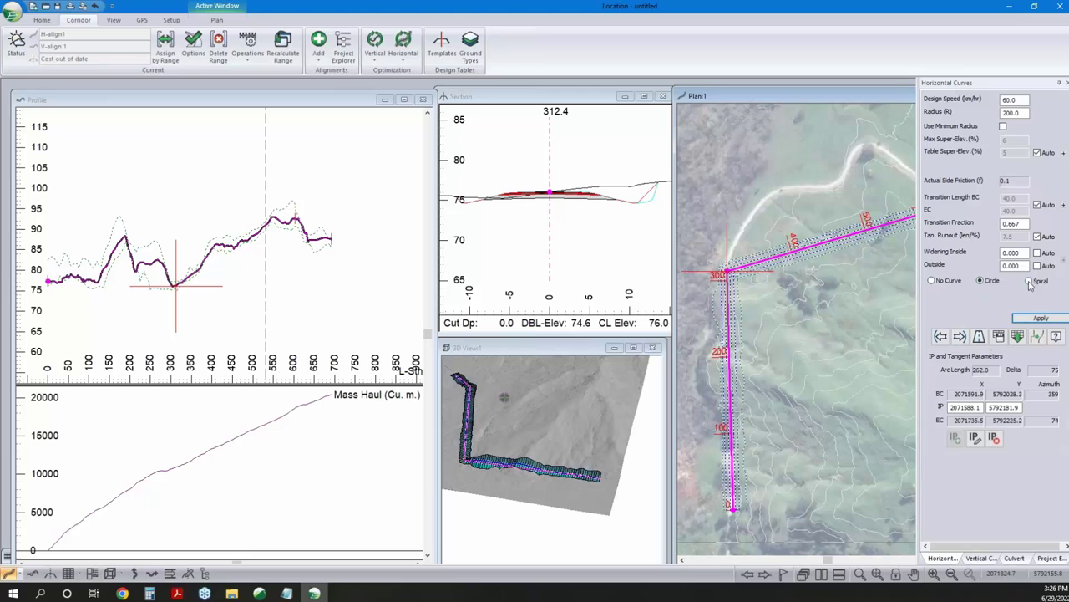
pyautogui.click(1030, 281)
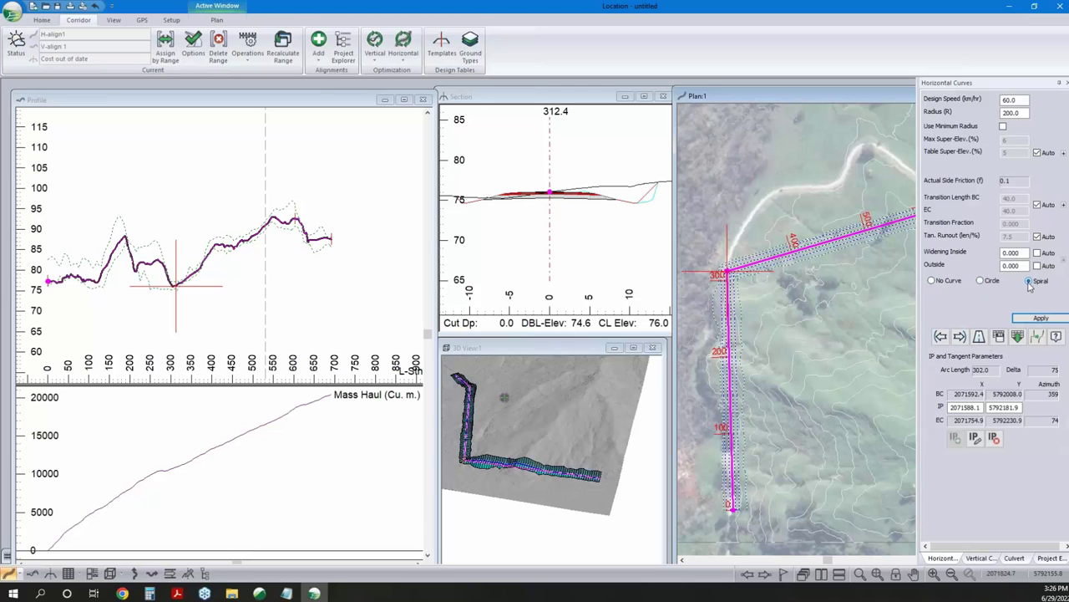
pyautogui.click(981, 283)
pyautogui.click(1030, 281)
pyautogui.click(1043, 319)
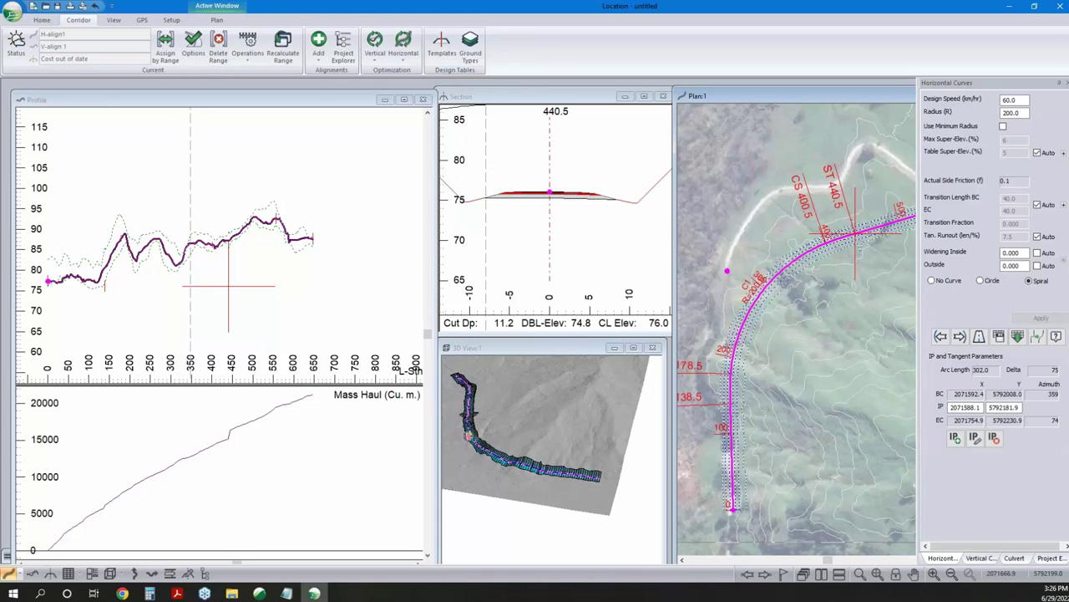
# Try moving the spiral curve's IP northwest to about 2071562, 5792261 with the Add/Edit IP Tool
pyautogui.rightClick(790, 271)
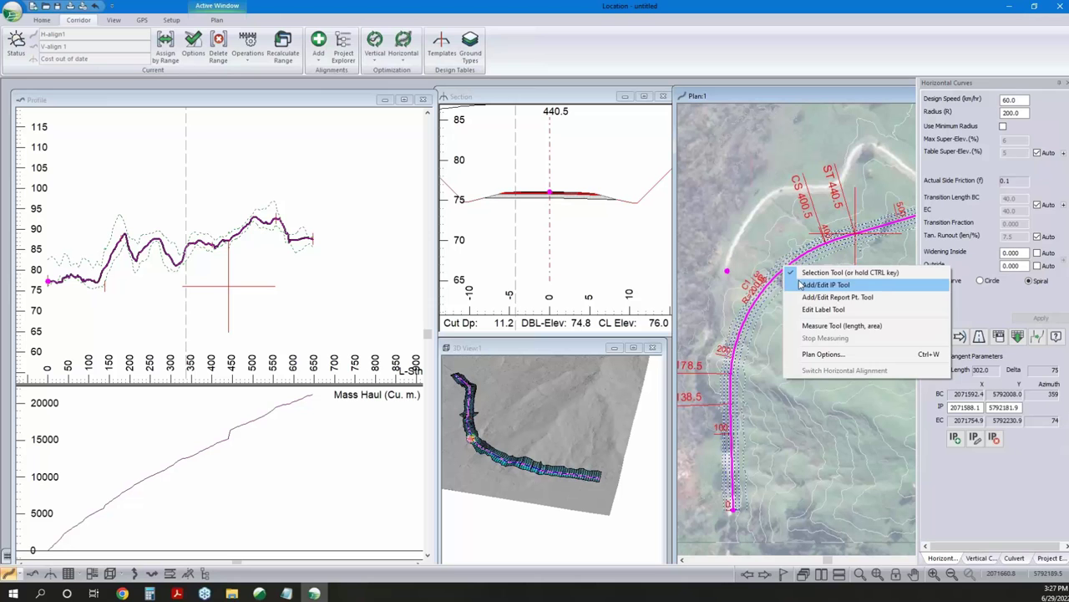
pyautogui.click(802, 285)
pyautogui.moveTo(725, 270); pyautogui.dragTo(707, 210)
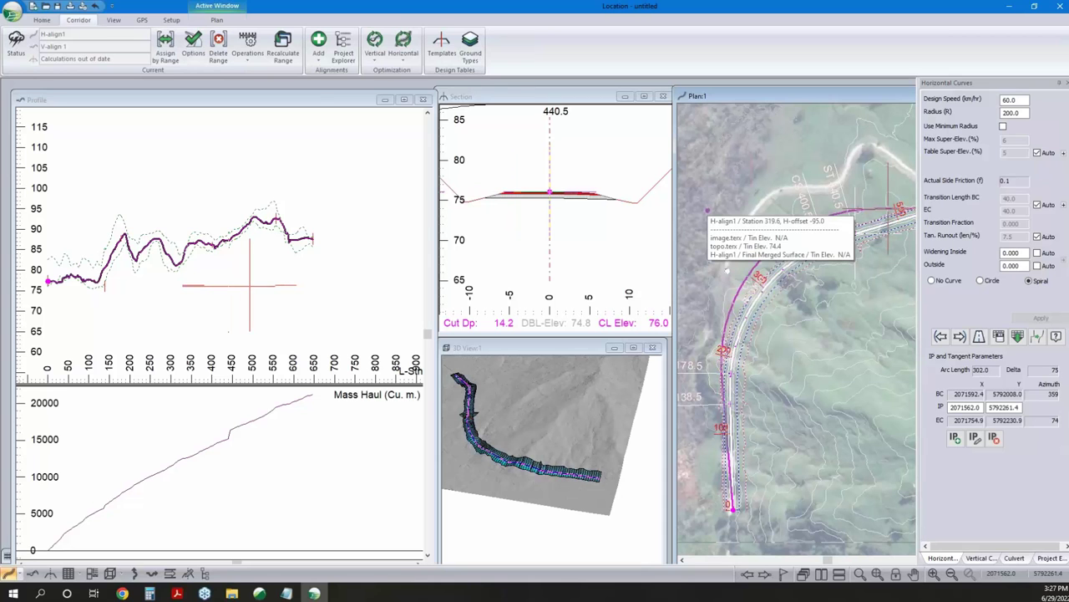
pyautogui.moveTo(708, 209); pyautogui.dragTo(707, 210)
pyautogui.press('Return')
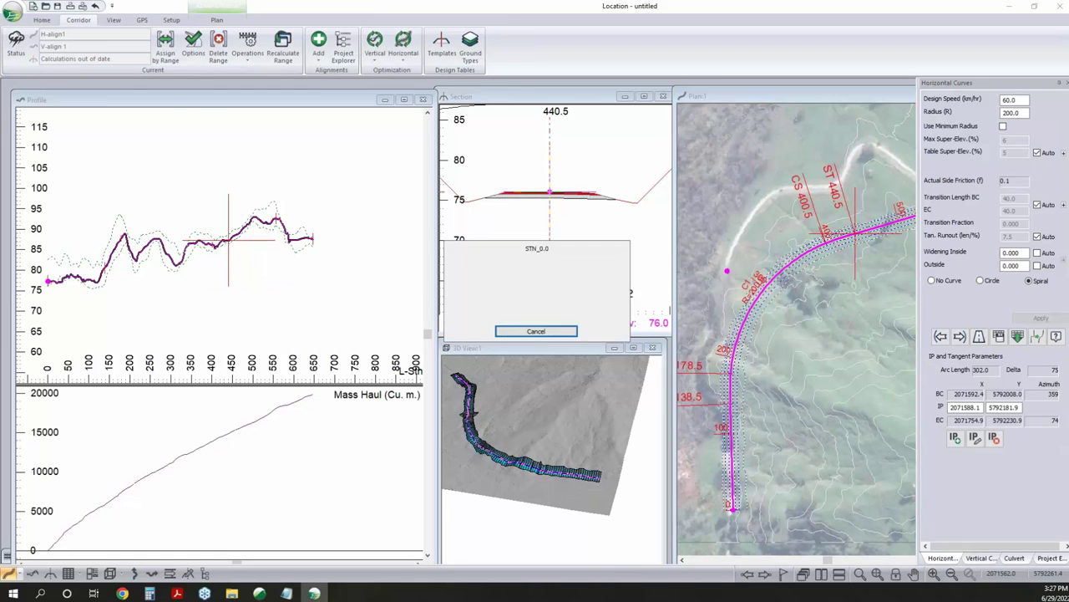
# Apply the minimum radius of 130 m to the first spiral curve at the 60 km/hr design speed
pyautogui.click(951, 112)
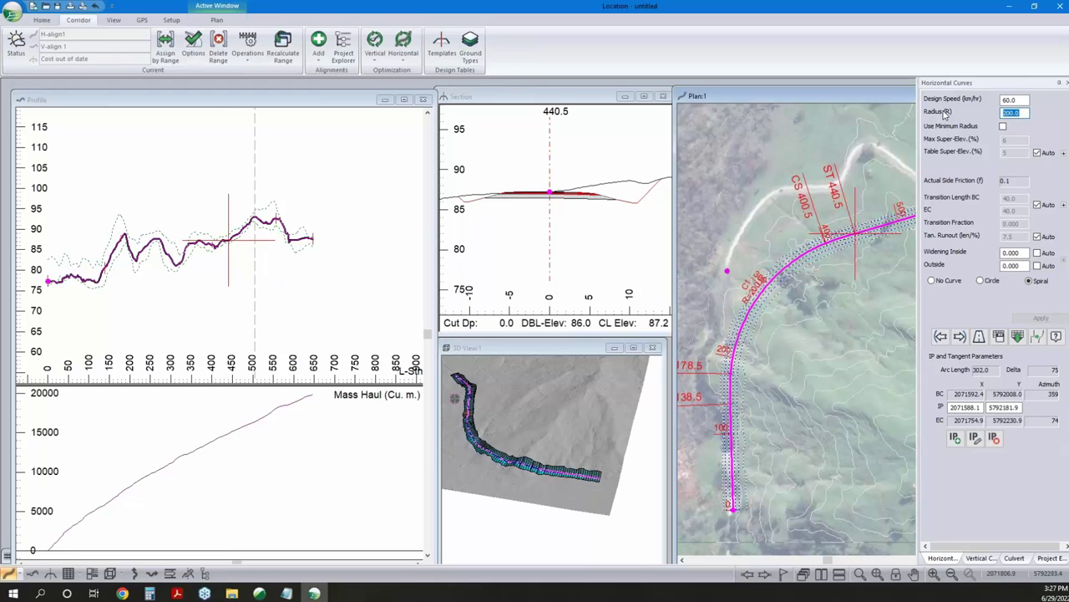
pyautogui.write('130')
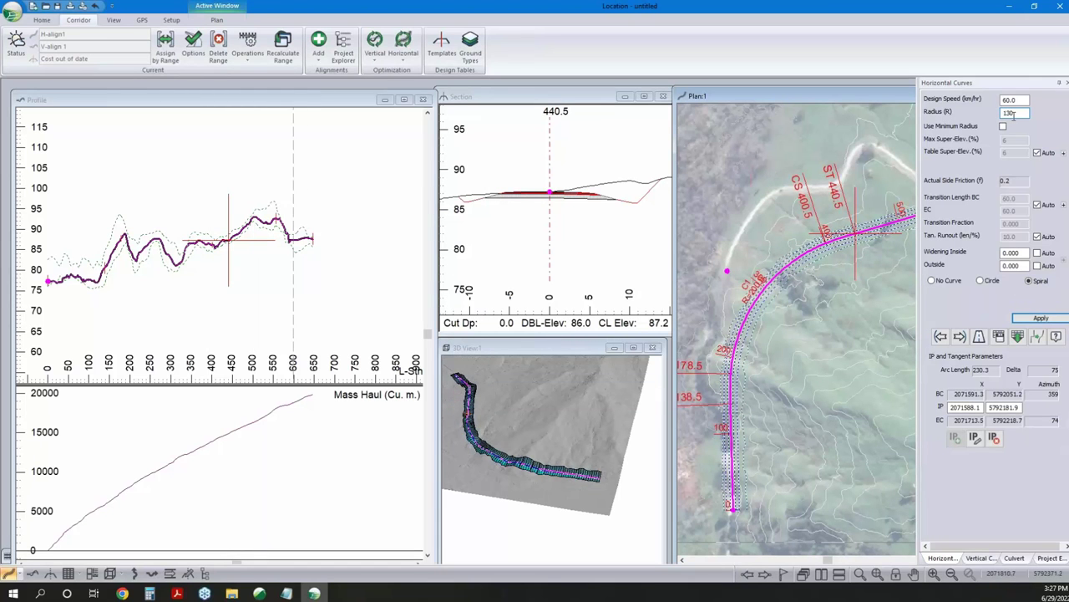
pyautogui.write('150')
pyautogui.click(1003, 126)
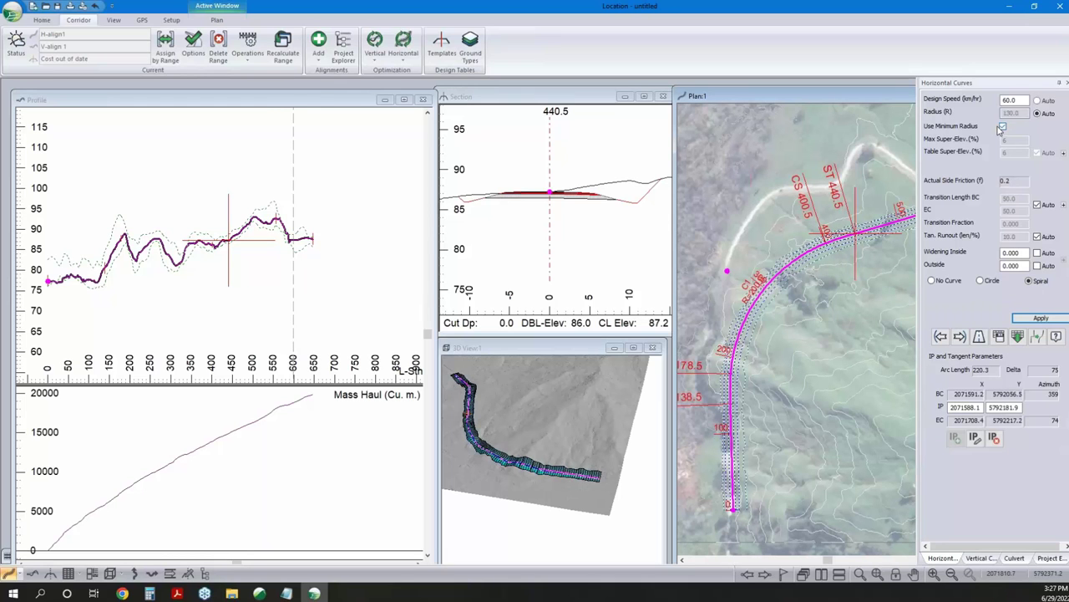
pyautogui.click(1045, 317)
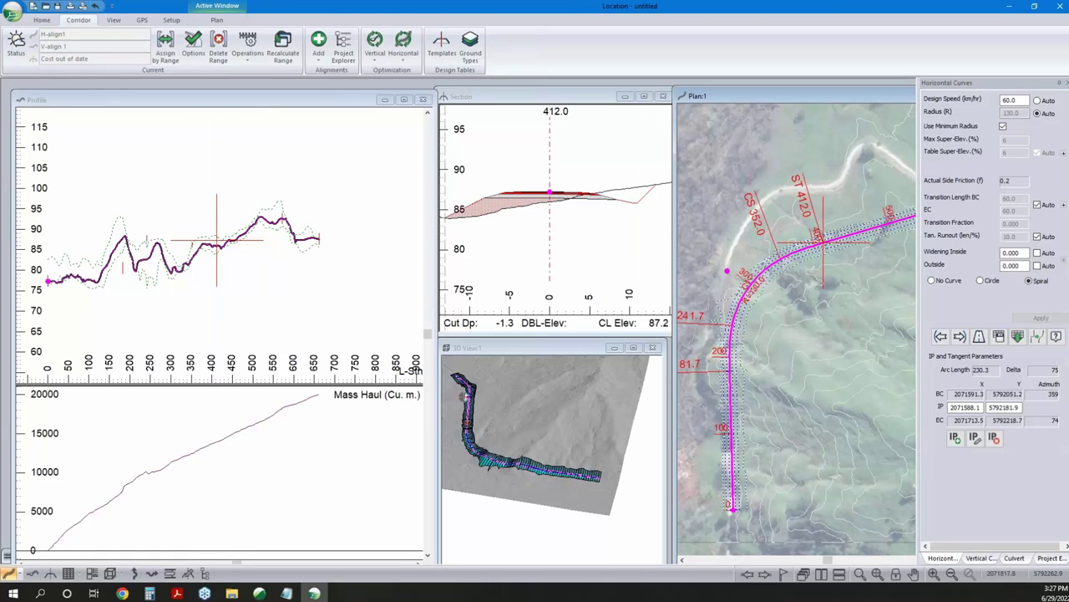
# Inspect the superelevated cross-sections along the spiral curve and view its automatic superelevation method options without changing them
pyautogui.click(840, 204)
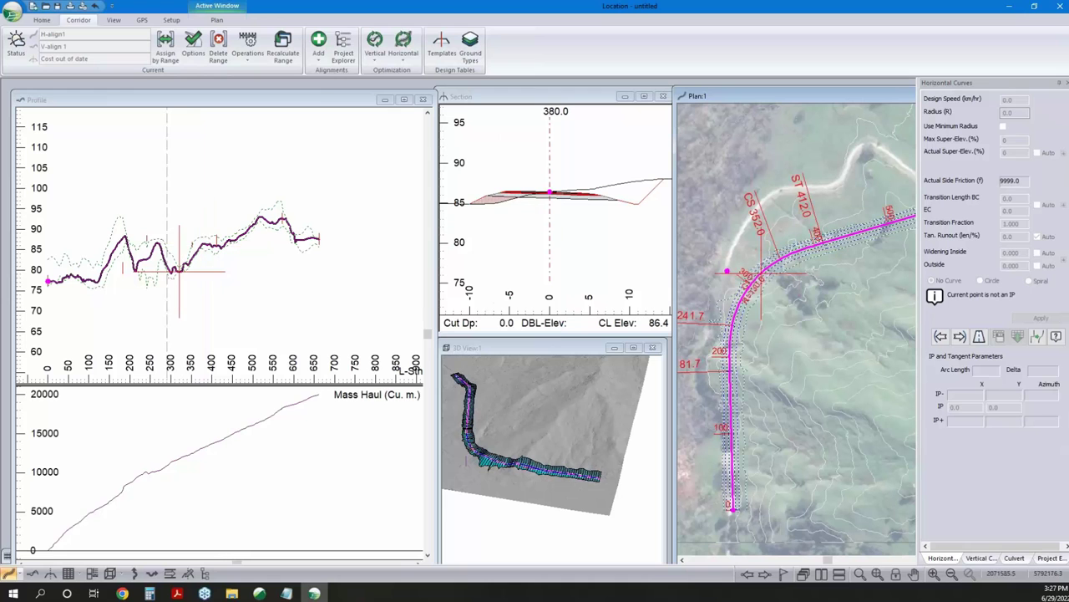
pyautogui.moveTo(551, 195)
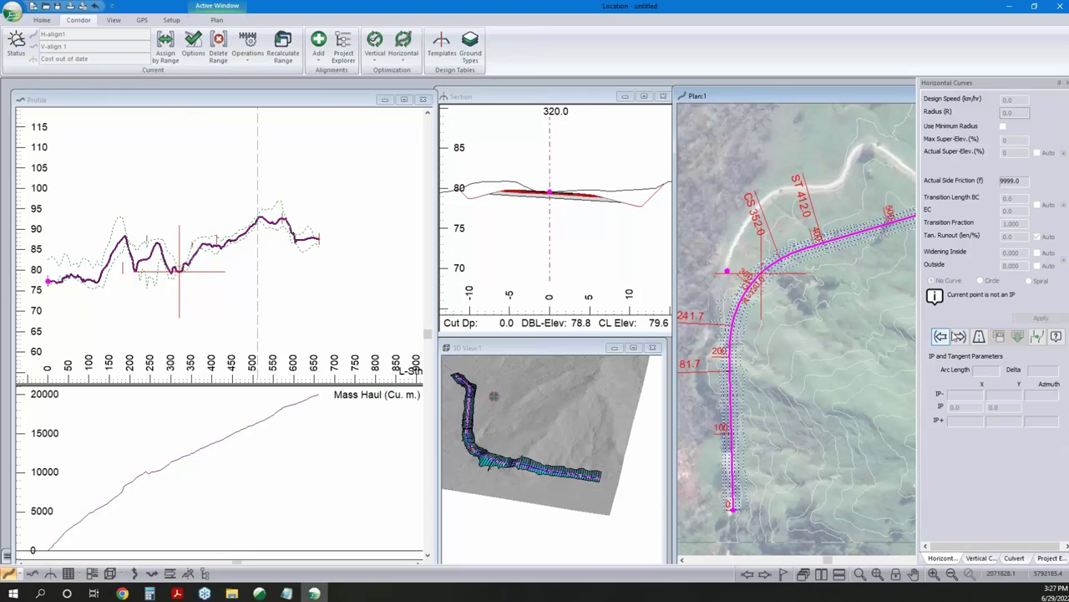
pyautogui.click(958, 336)
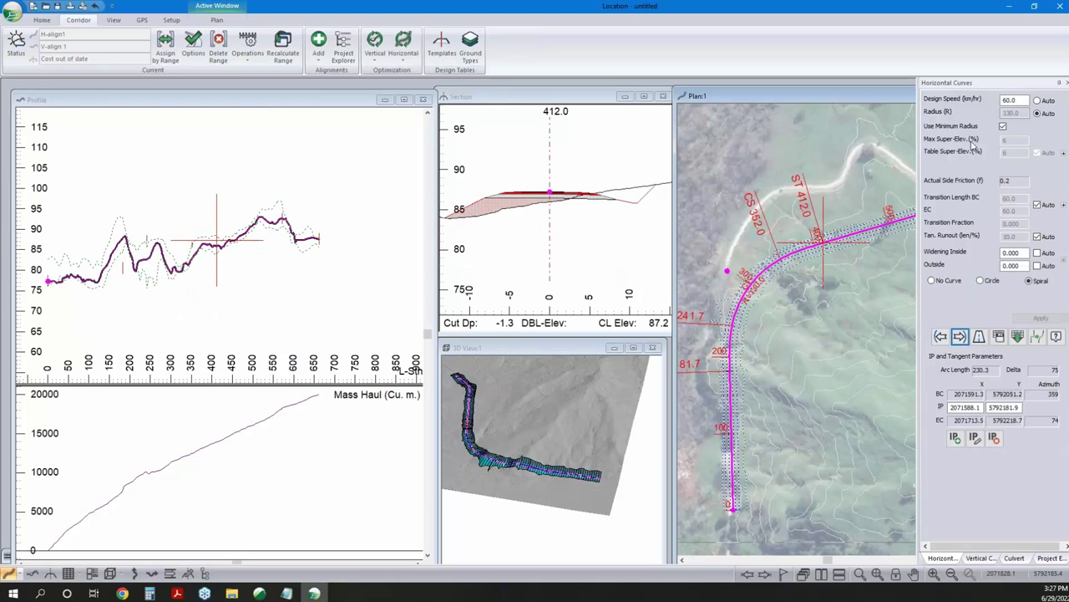
pyautogui.click(1061, 155)
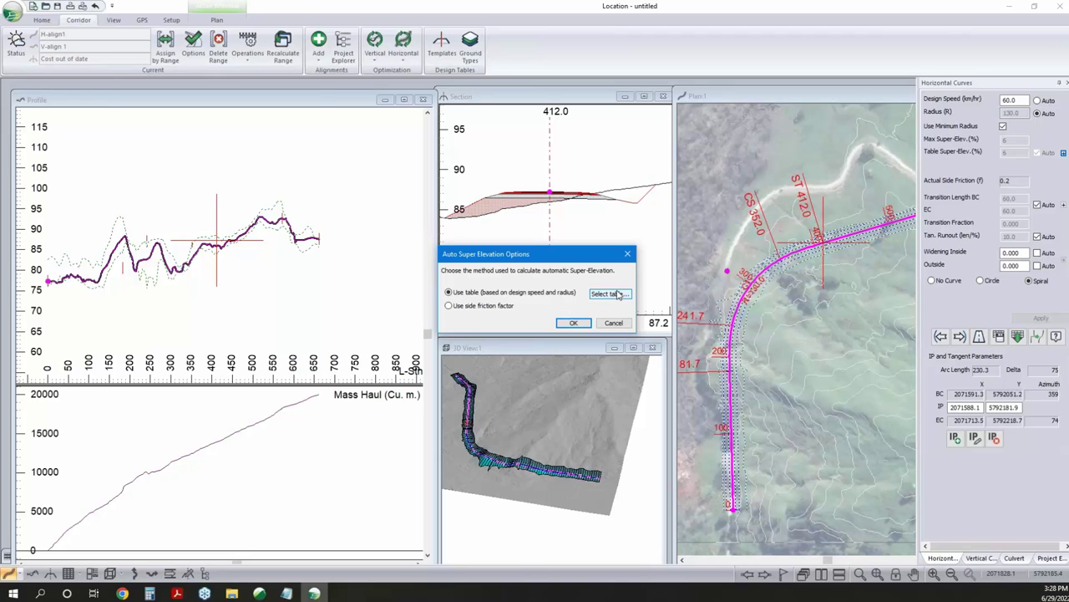
pyautogui.click(617, 323)
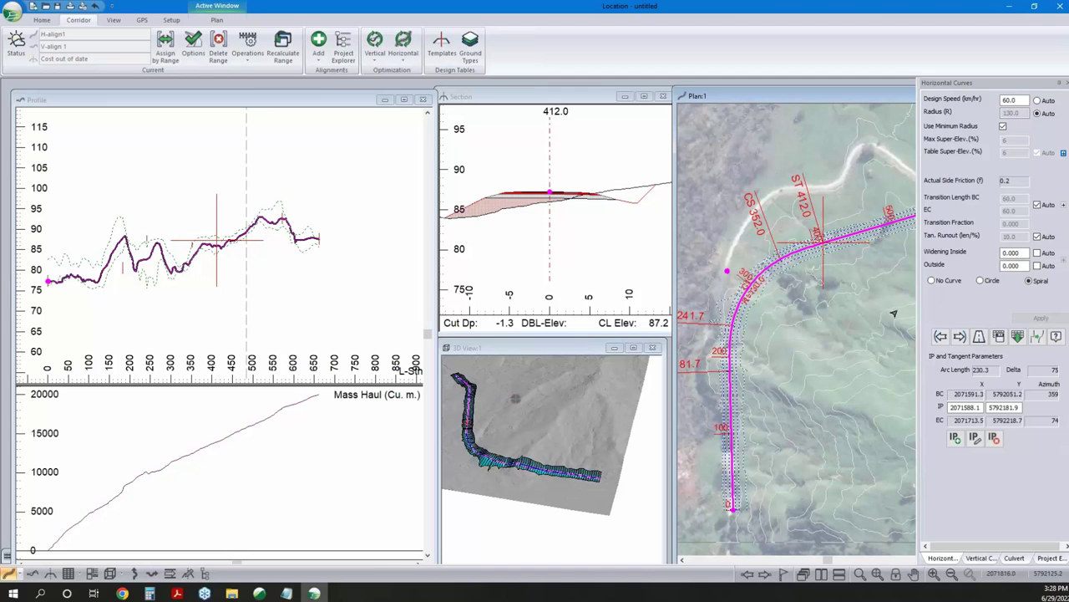
# Apply a minimum-radius 130 m spiral curve at 60 km/hr to the second horizontal IP near the road's northeastern end
pyautogui.scroll(-3, 762, 334)
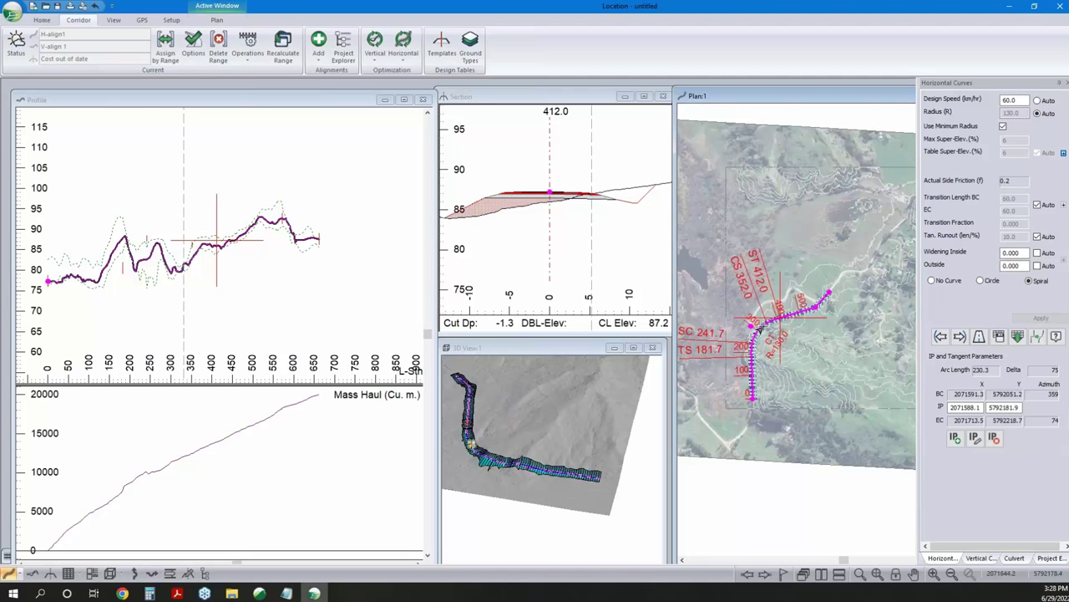
pyautogui.click(960, 335)
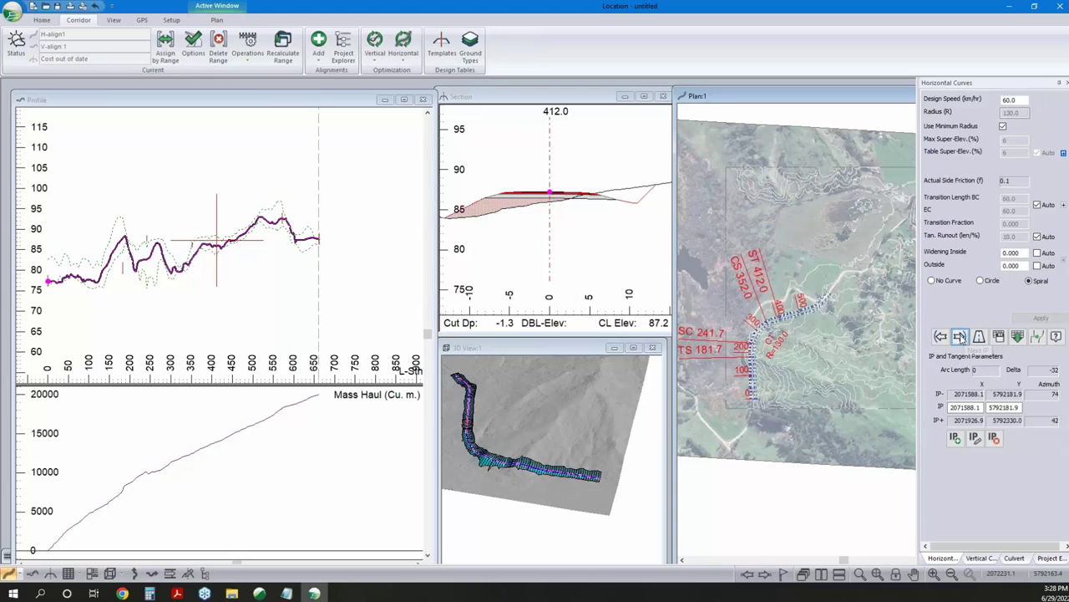
pyautogui.scroll(4, 816, 315)
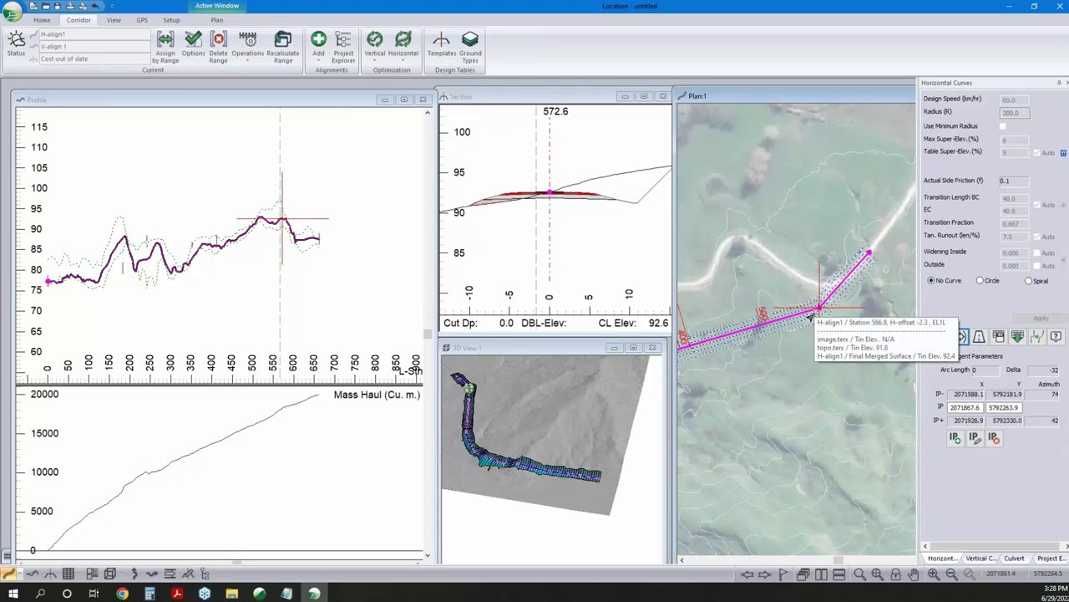
pyautogui.click(1029, 281)
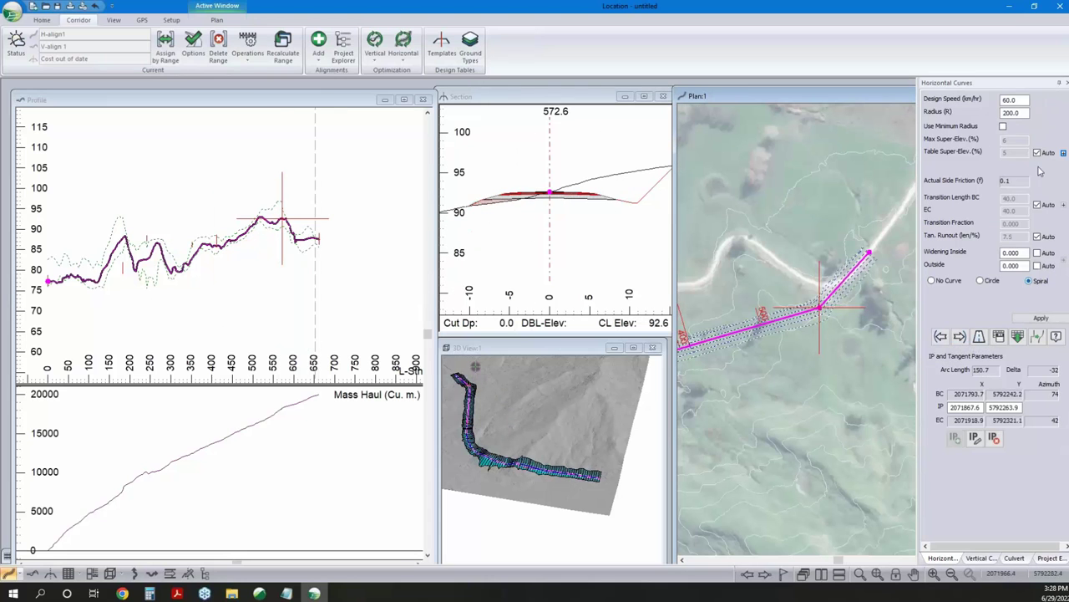
pyautogui.click(1004, 126)
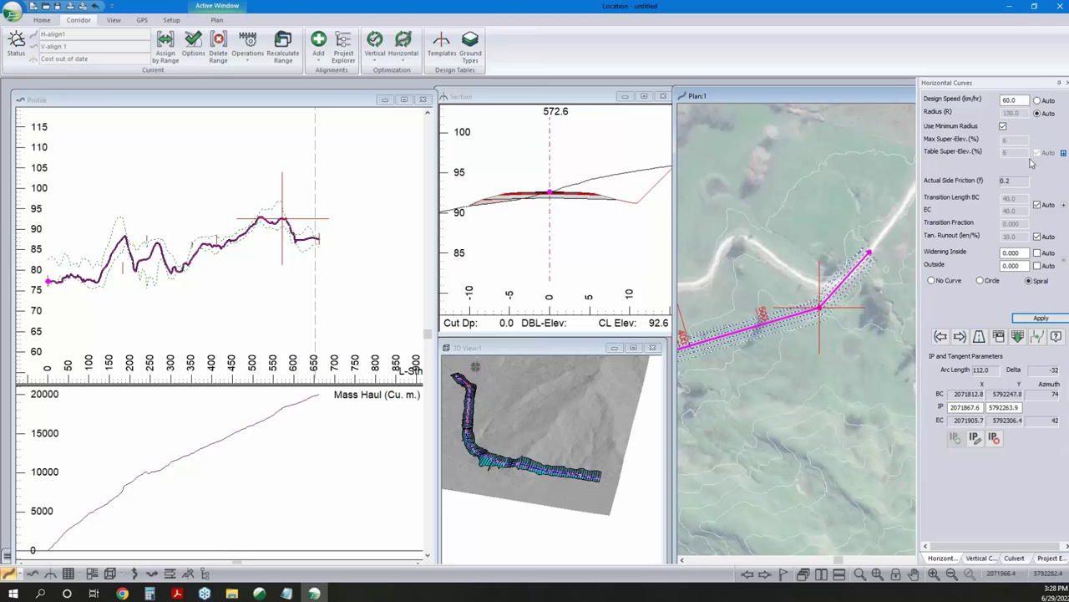
pyautogui.click(1042, 319)
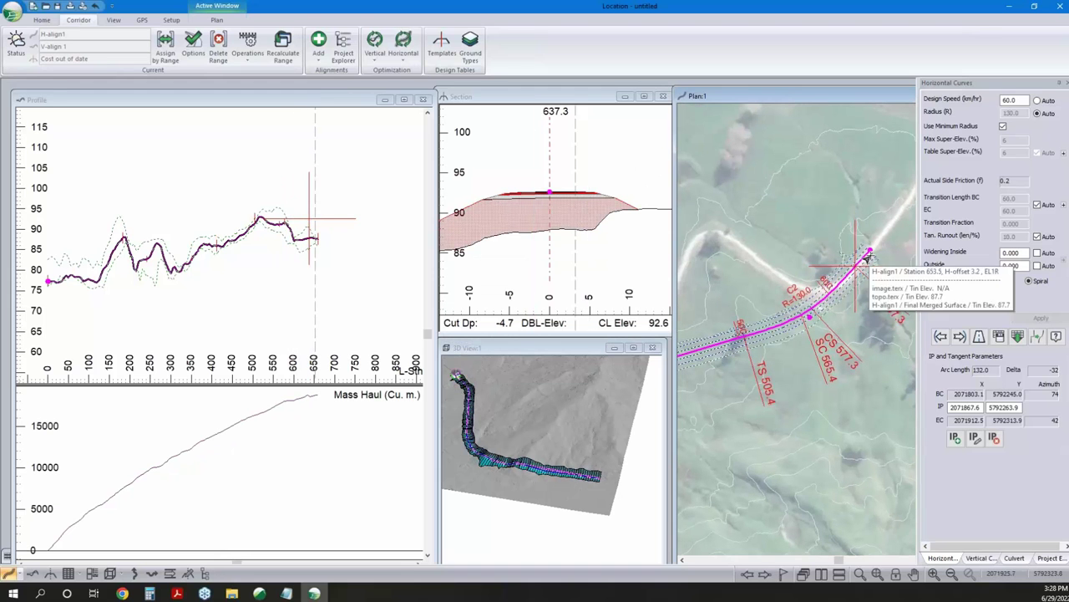
# Move the second curve's IP northeast to about 2071883.6, 5792279.5 so the spiral ends at the alignment's endpoint
pyautogui.rightClick(869, 255)
pyautogui.click(886, 266)
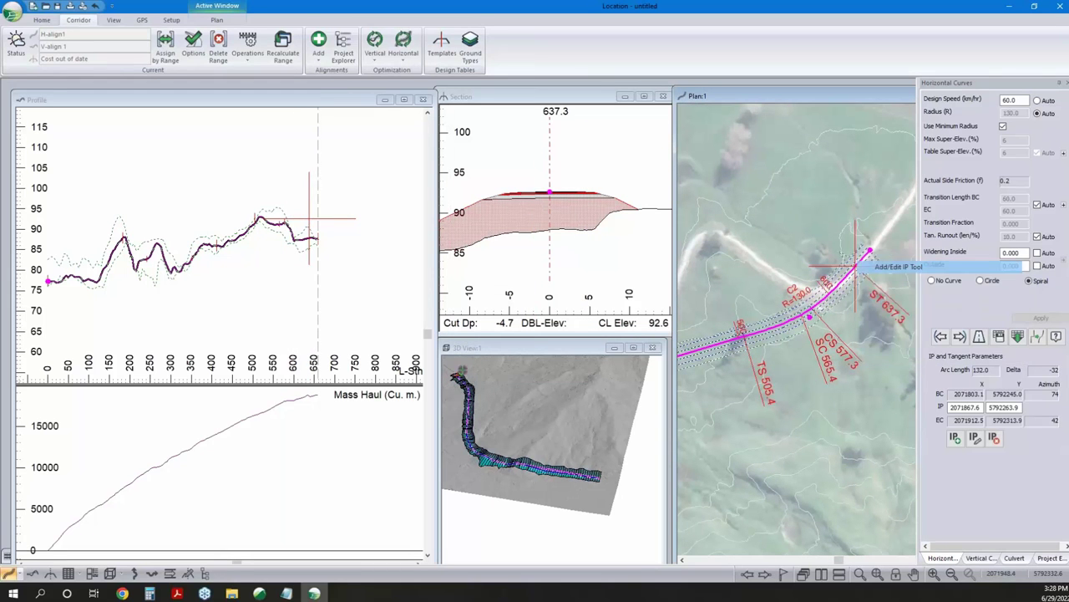
pyautogui.moveTo(855, 266); pyautogui.dragTo(869, 249)
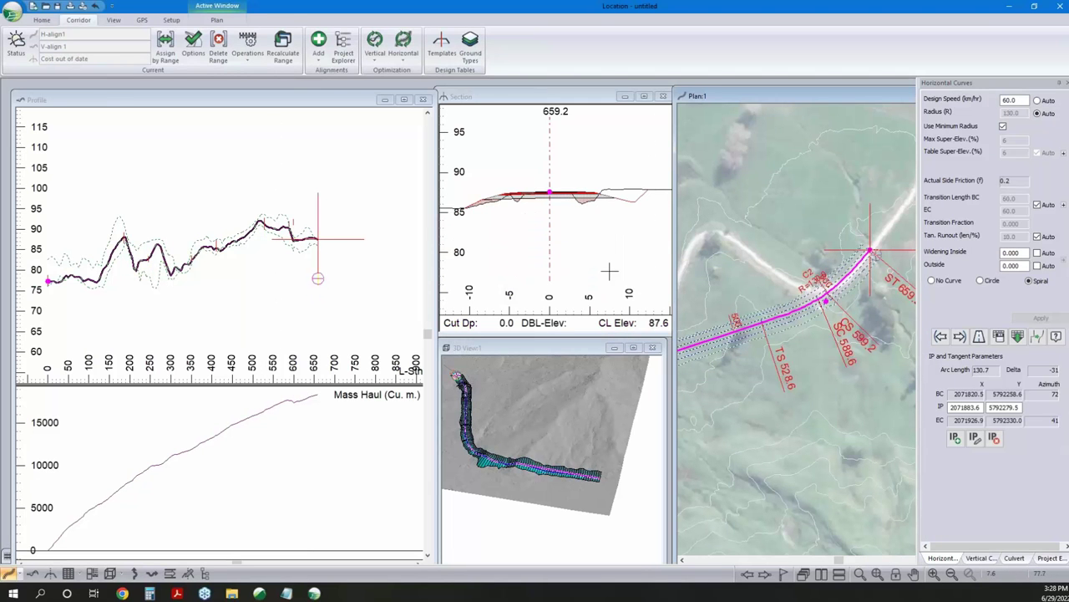
pyautogui.scroll(-3, 827, 284)
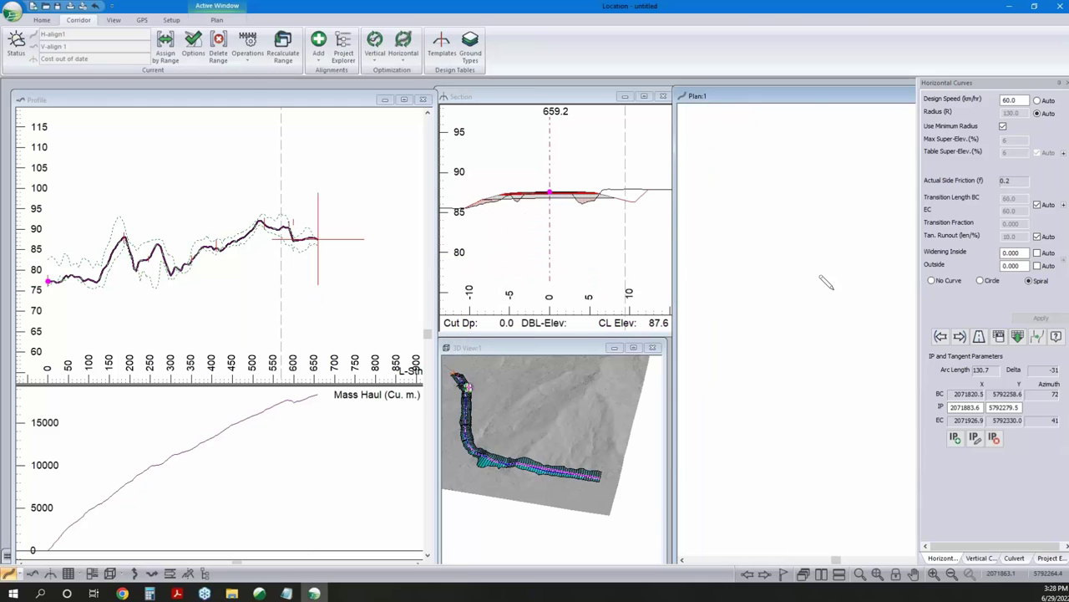
pyautogui.rightClick(821, 286)
pyautogui.click(821, 285)
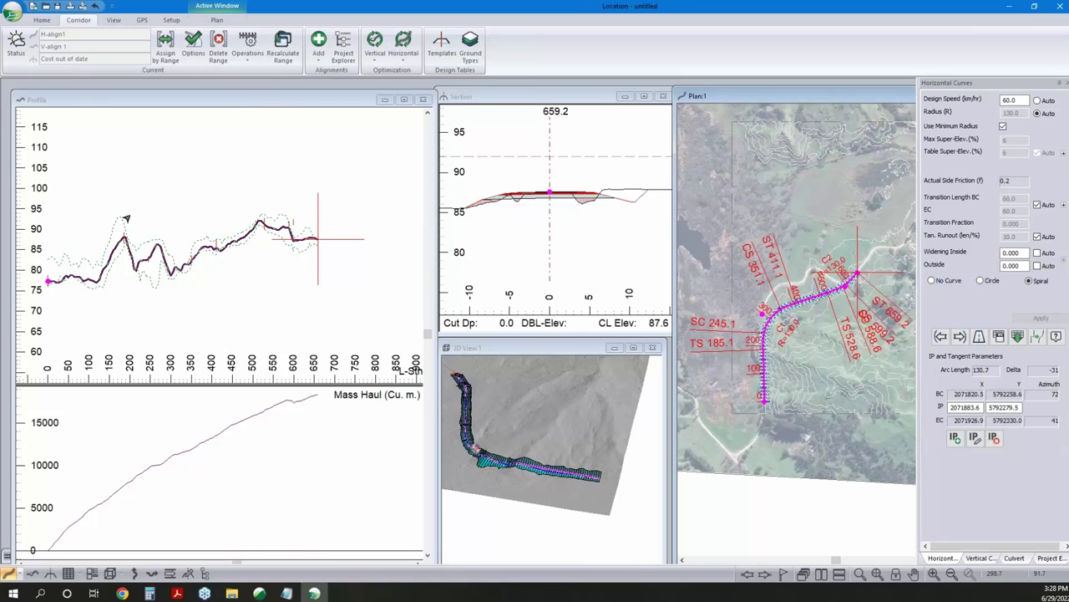
# Add vertical IPs to the profile at about station 78, elevation 78.6, and station 495, elevation 90.9
pyautogui.click(223, 105)
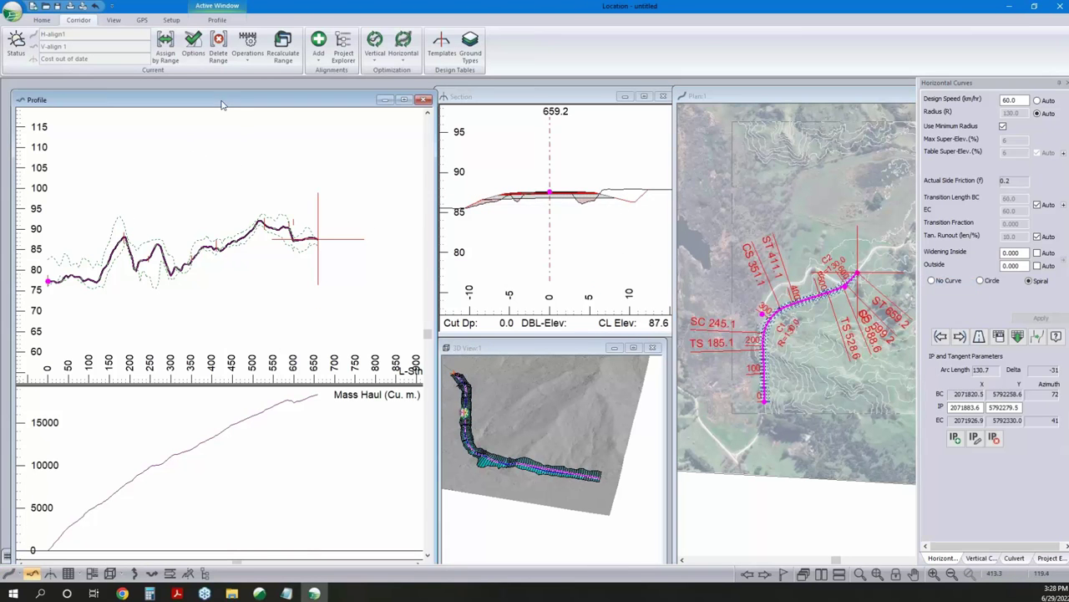
pyautogui.rightClick(133, 225)
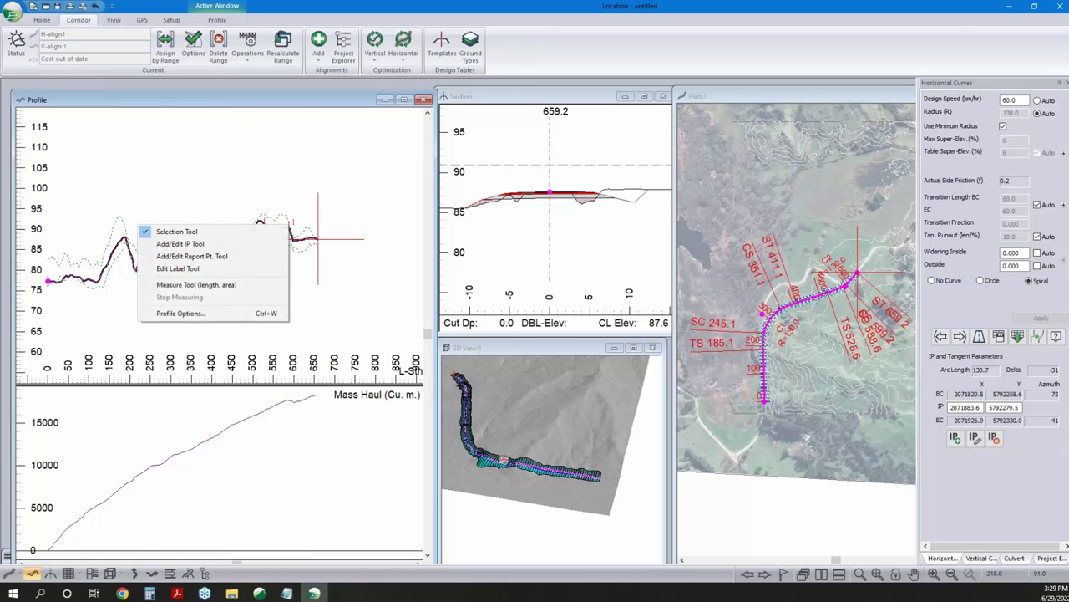
pyautogui.click(179, 243)
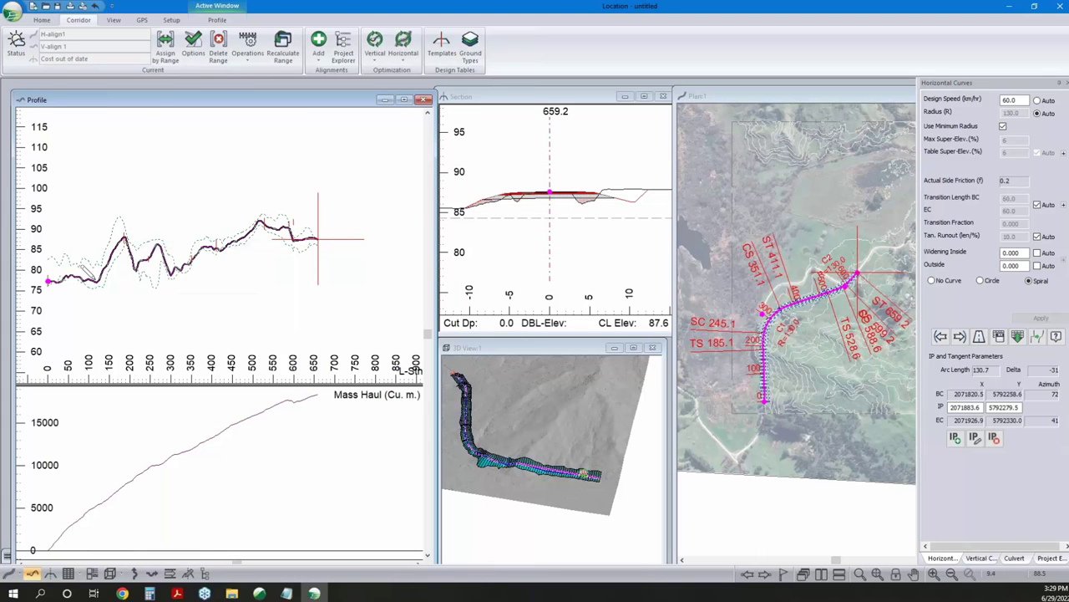
pyautogui.scroll(2, 75, 267)
pyautogui.scroll(2, 60, 275)
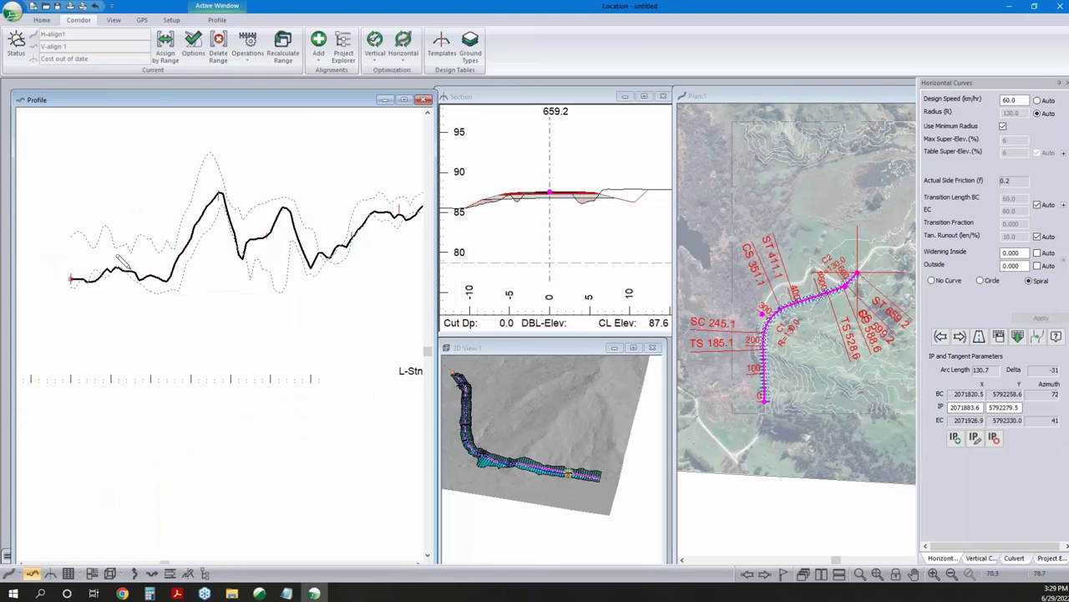
pyautogui.scroll(2, 61, 274)
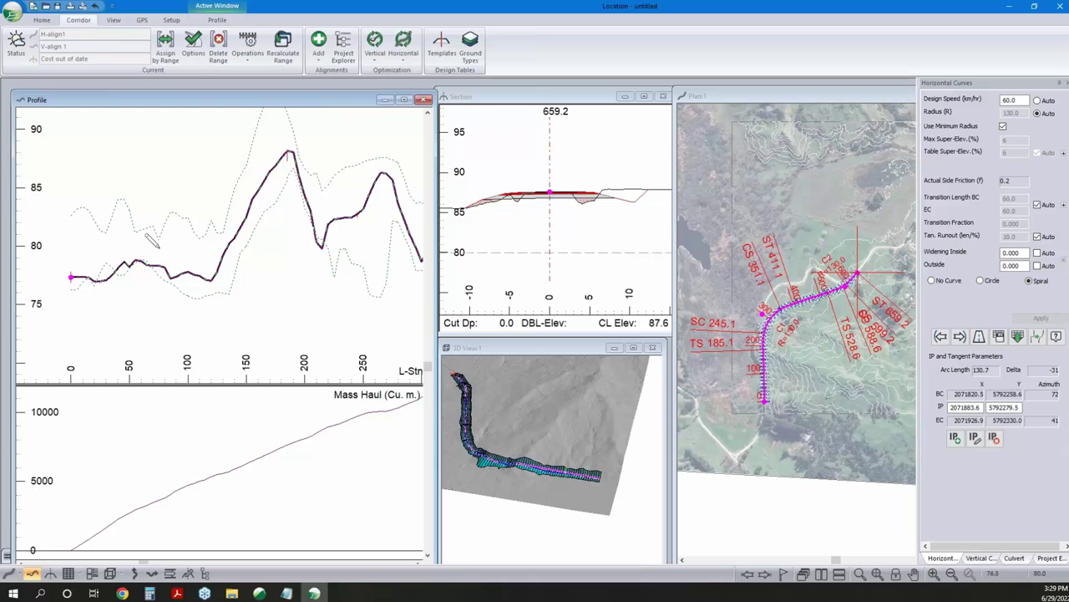
pyautogui.moveTo(146, 237)
pyautogui.mouseDown()
pyautogui.moveTo(179, 236)
pyautogui.moveTo(155, 251)
pyautogui.mouseUp()
pyautogui.scroll(-1, 154, 250)
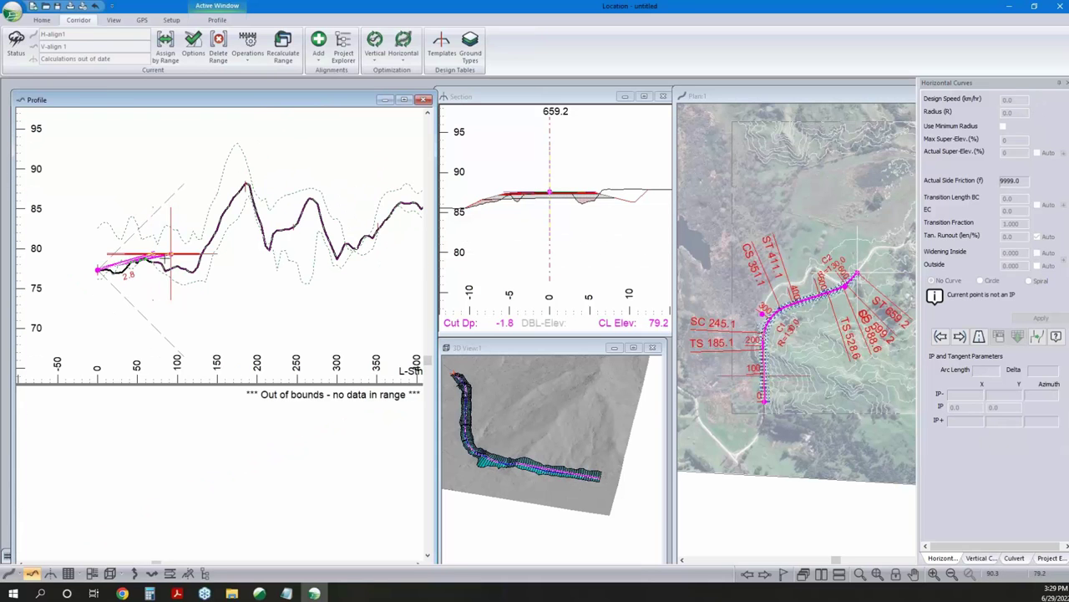
pyautogui.scroll(-1, 155, 249)
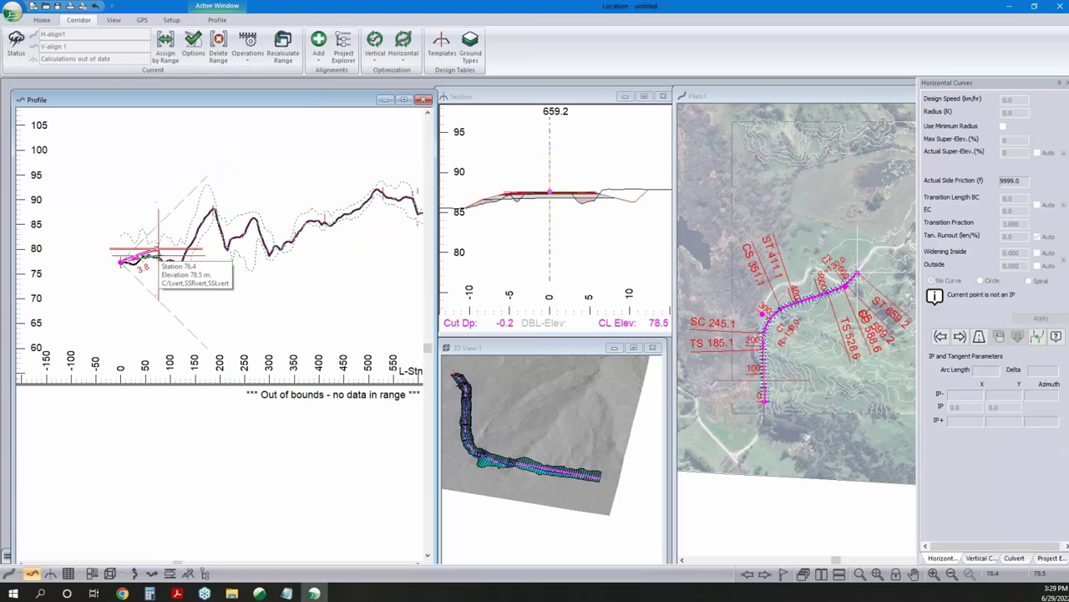
pyautogui.click(159, 249)
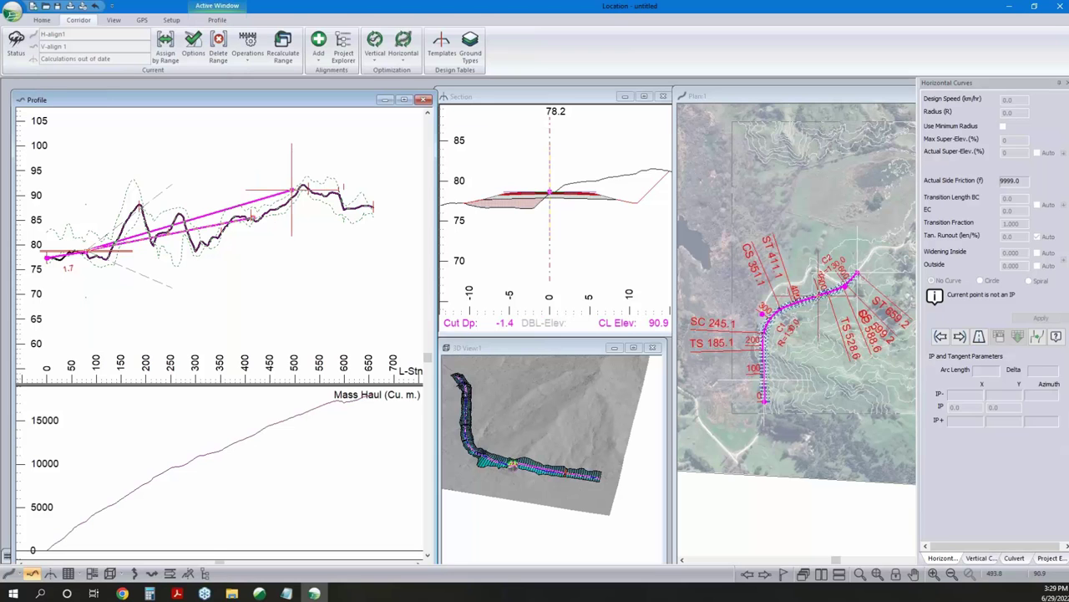
pyautogui.click(291, 192)
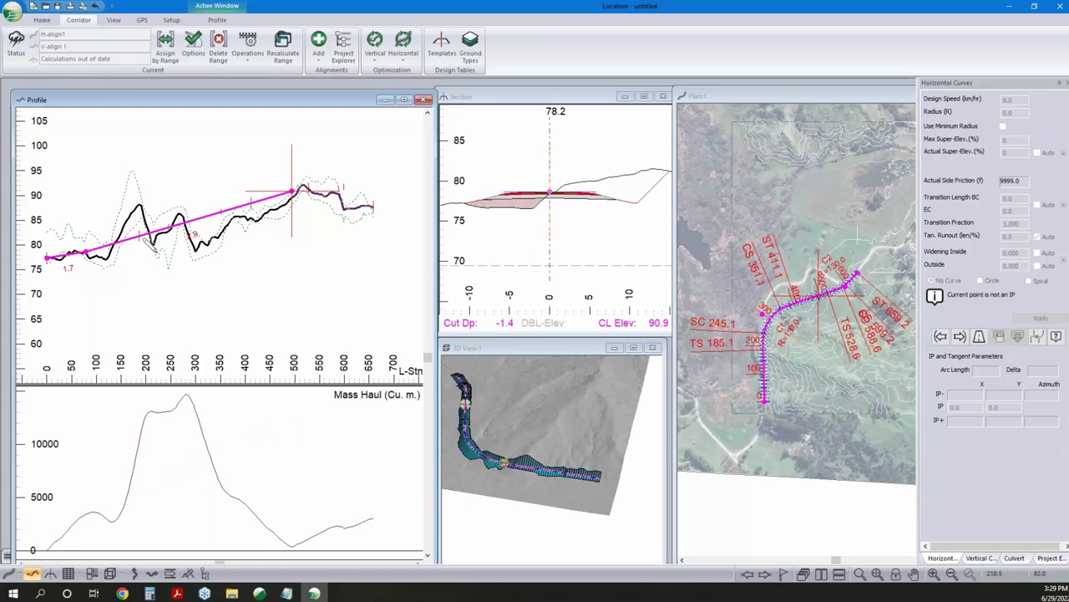
# Inspect the road's cross-section at station 325 and the surrounding fill slopes in the 3D view
pyautogui.rightClick(222, 241)
pyautogui.click(224, 239)
pyautogui.click(208, 215)
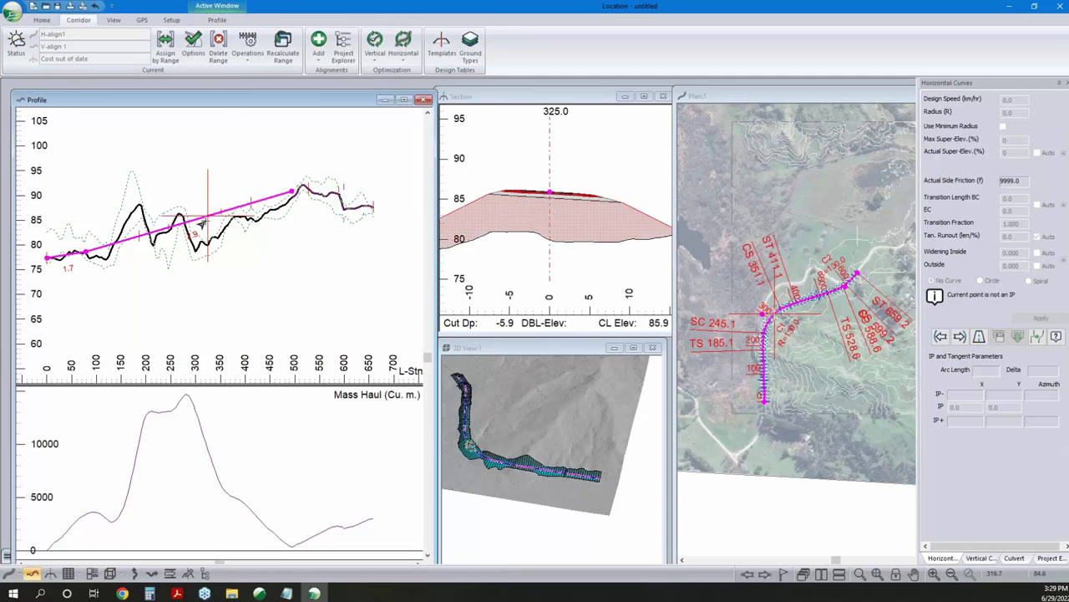
pyautogui.scroll(5, 480, 451)
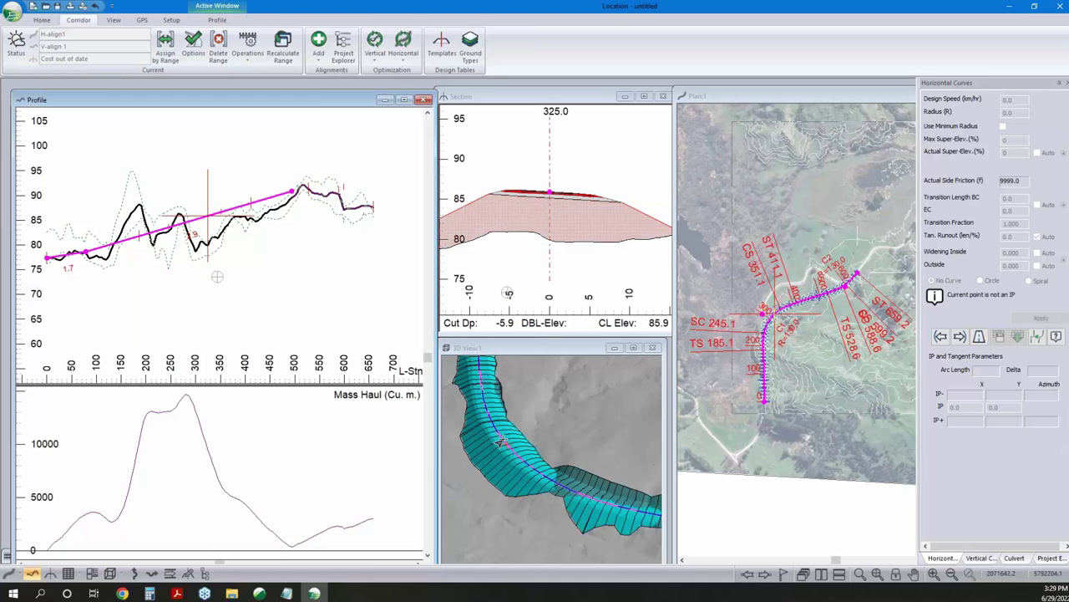
pyautogui.scroll(-2, 407, 367)
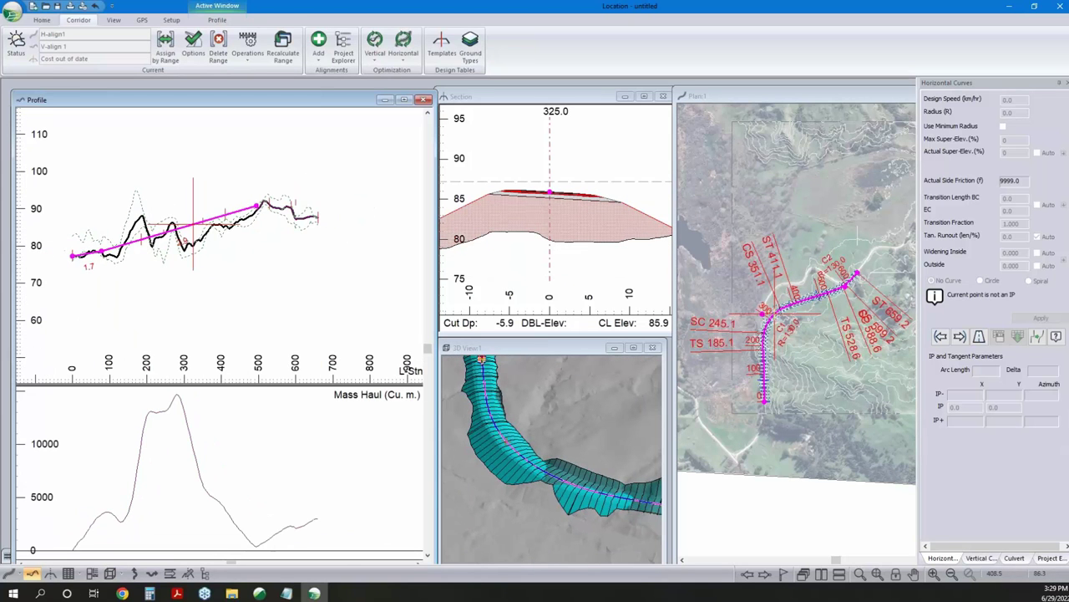
# Add a final vertical IP on the ground line at the alignment's end, station 659.2, elevation 87.6
pyautogui.rightClick(285, 201)
pyautogui.click(322, 219)
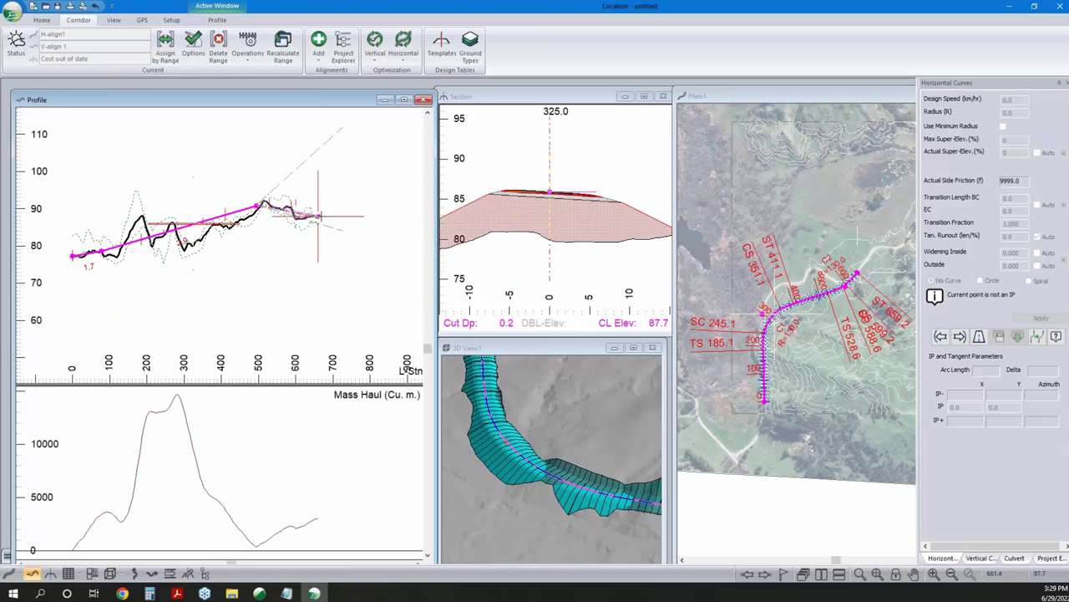
pyautogui.scroll(5, 317, 215)
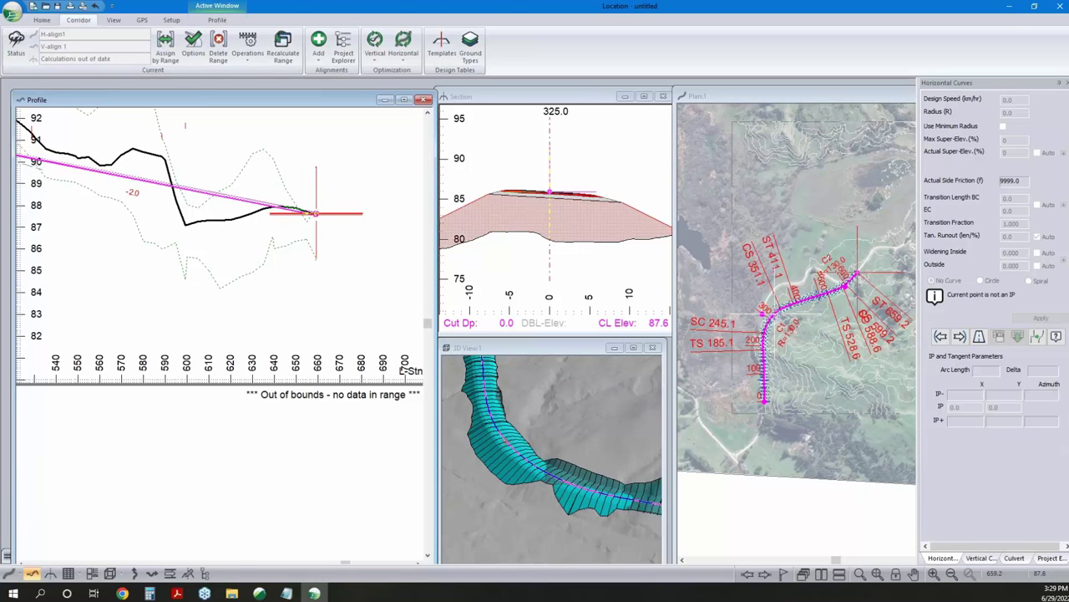
pyautogui.click(317, 214)
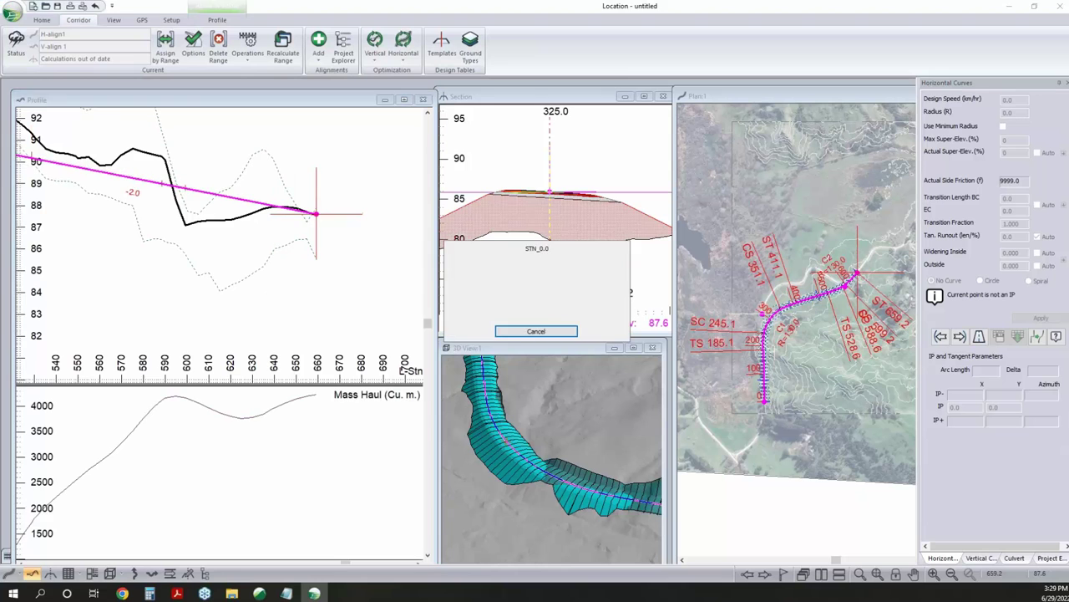
# Raise the crest vertical IP slightly and shift it forward to about station 497.1, elevation 91.3
pyautogui.scroll(-5, 144, 237)
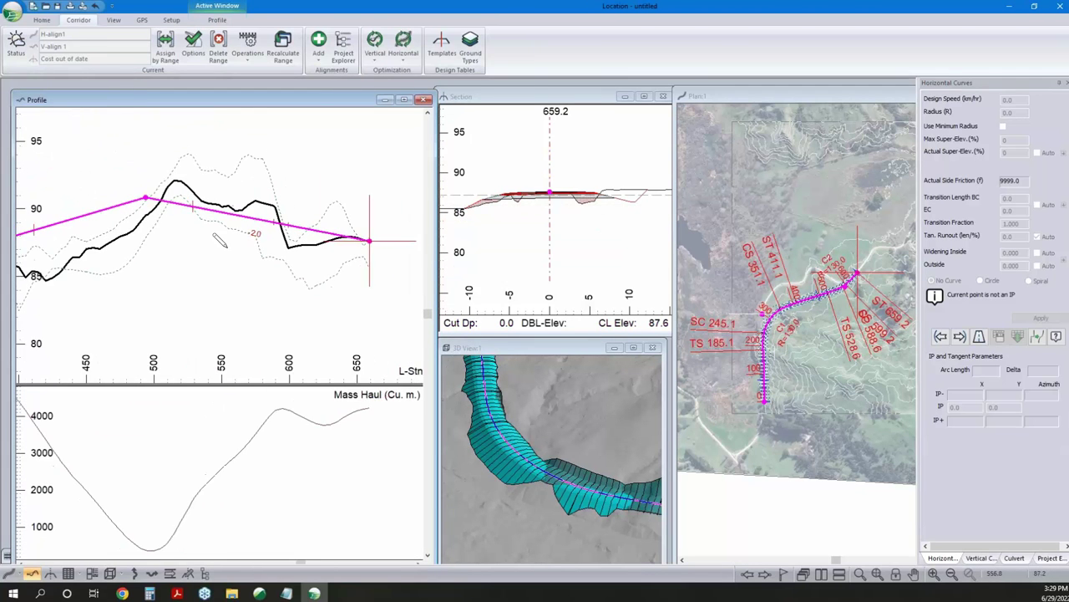
pyautogui.click(161, 203)
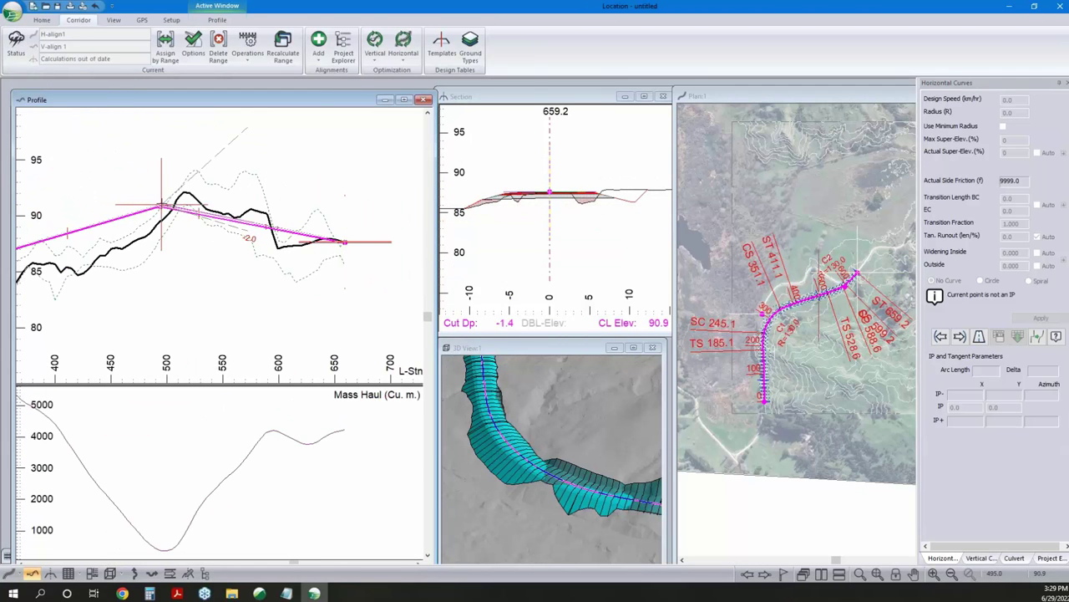
pyautogui.moveTo(161, 203); pyautogui.dragTo(163, 200)
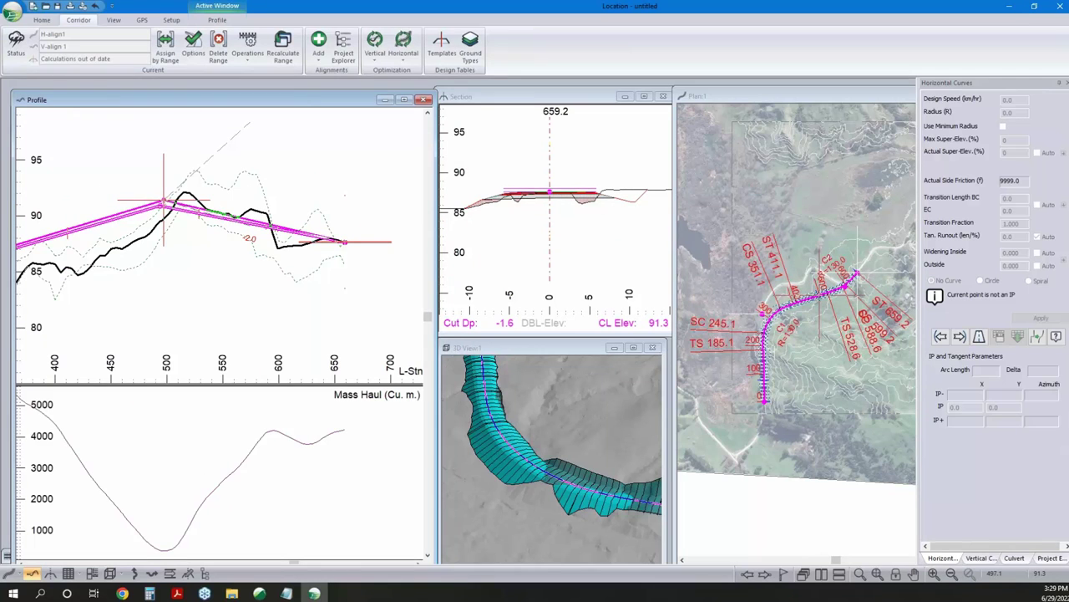
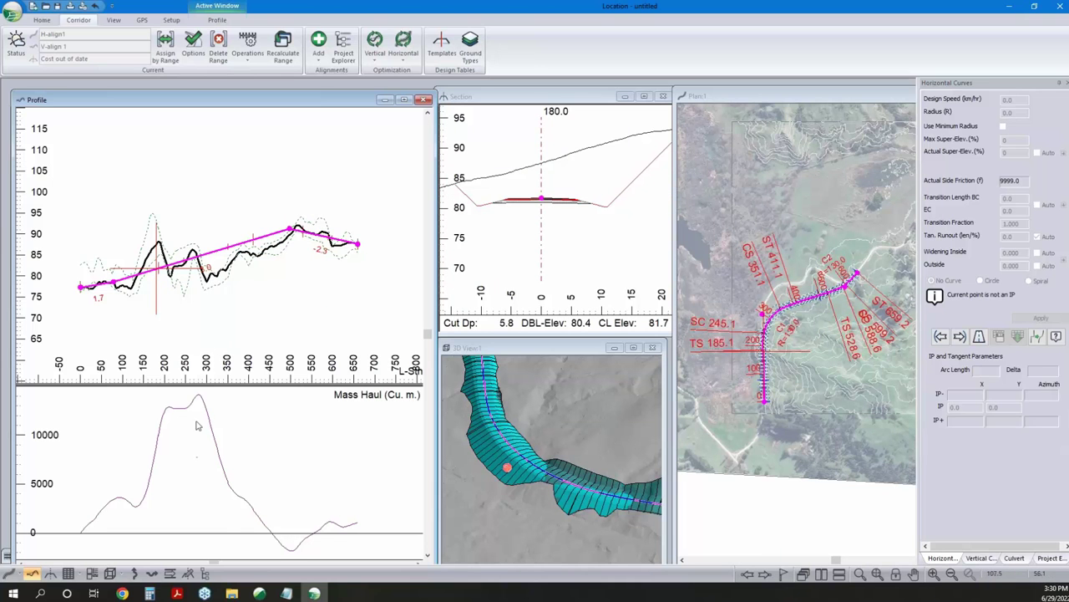
# Compare the mass haul diagram with the cross-sections at stations 275, 440 and 470
pyautogui.moveTo(200, 399)
pyautogui.click(194, 275)
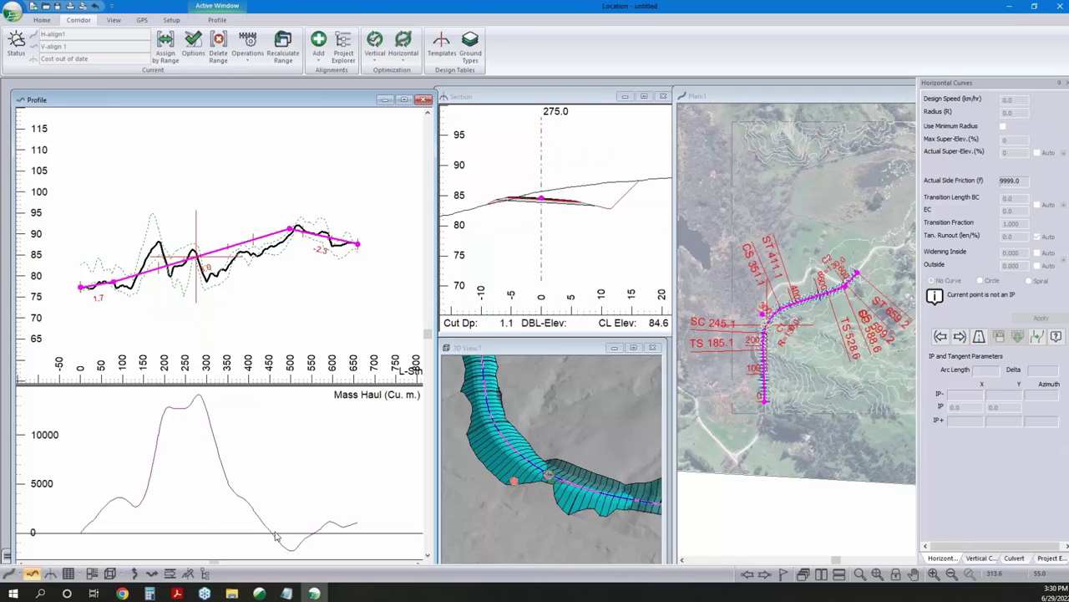
pyautogui.click(266, 253)
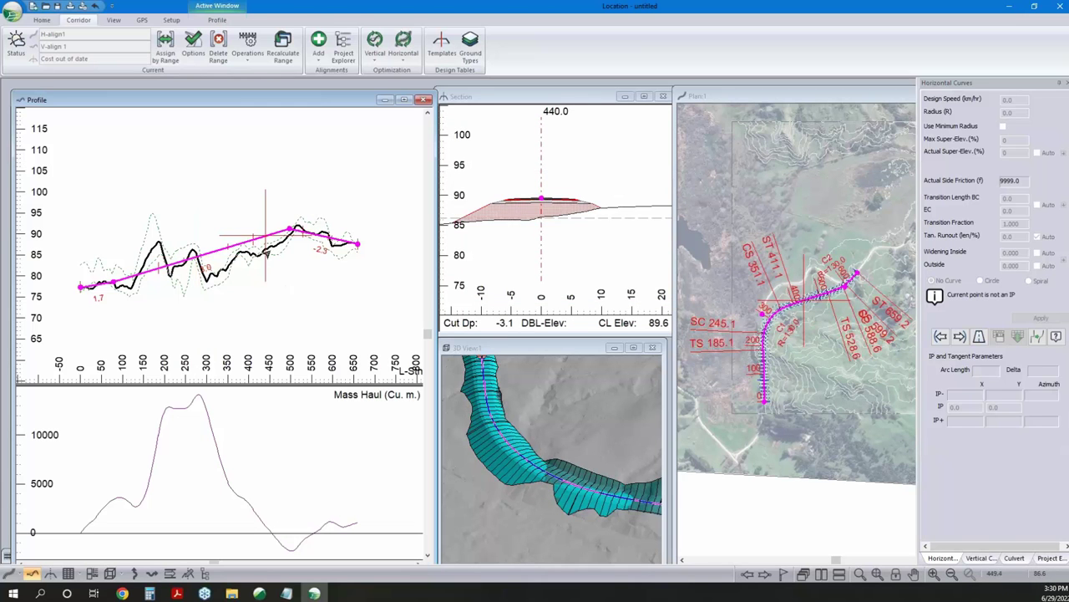
pyautogui.click(278, 233)
pyautogui.moveTo(272, 539)
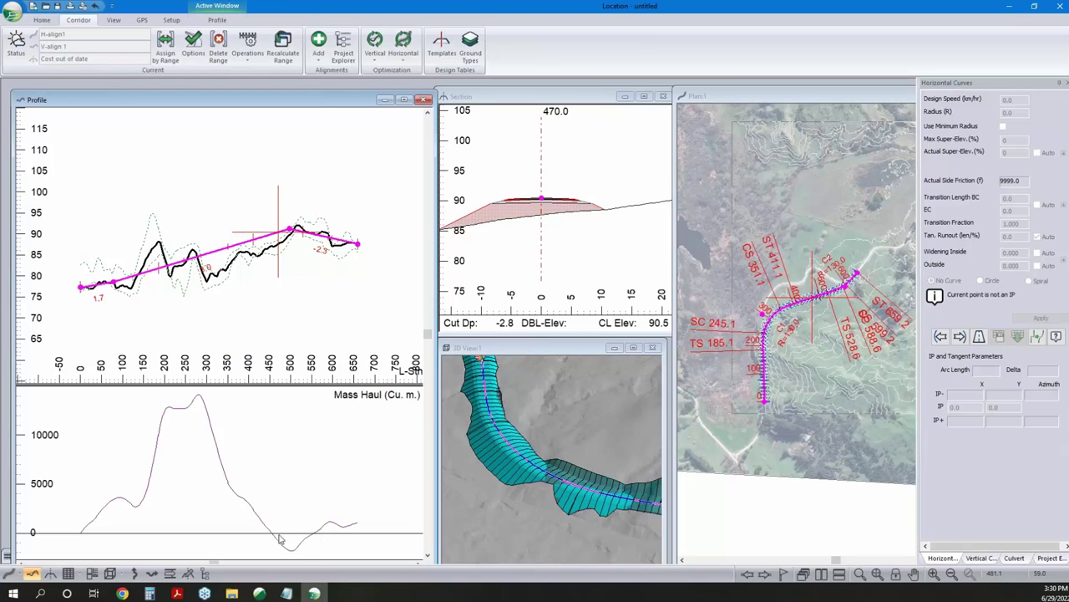
# Apply a parabolic vertical curve with a K value of 20 at 60 km/hr to the crest IP at station 497.1
pyautogui.click(986, 557)
pyautogui.click(957, 230)
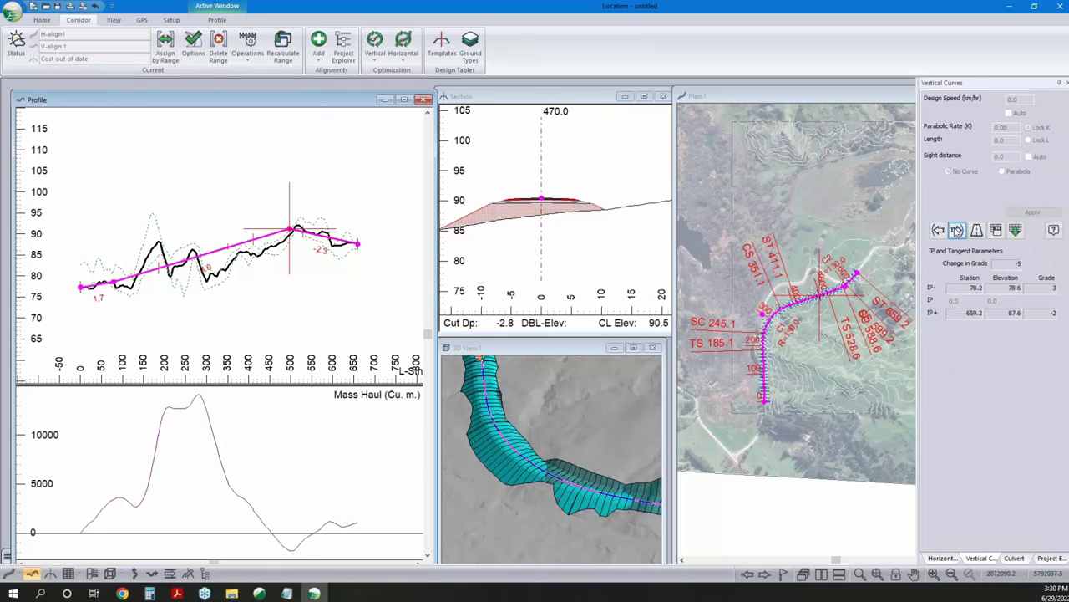
pyautogui.doubleClick(1005, 127)
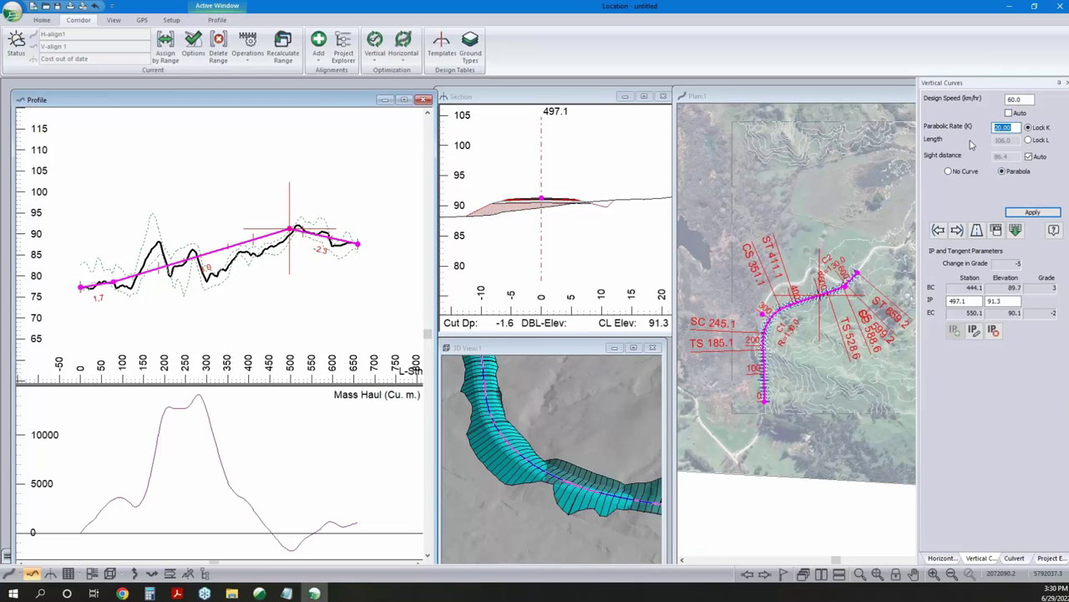
pyautogui.click(1034, 212)
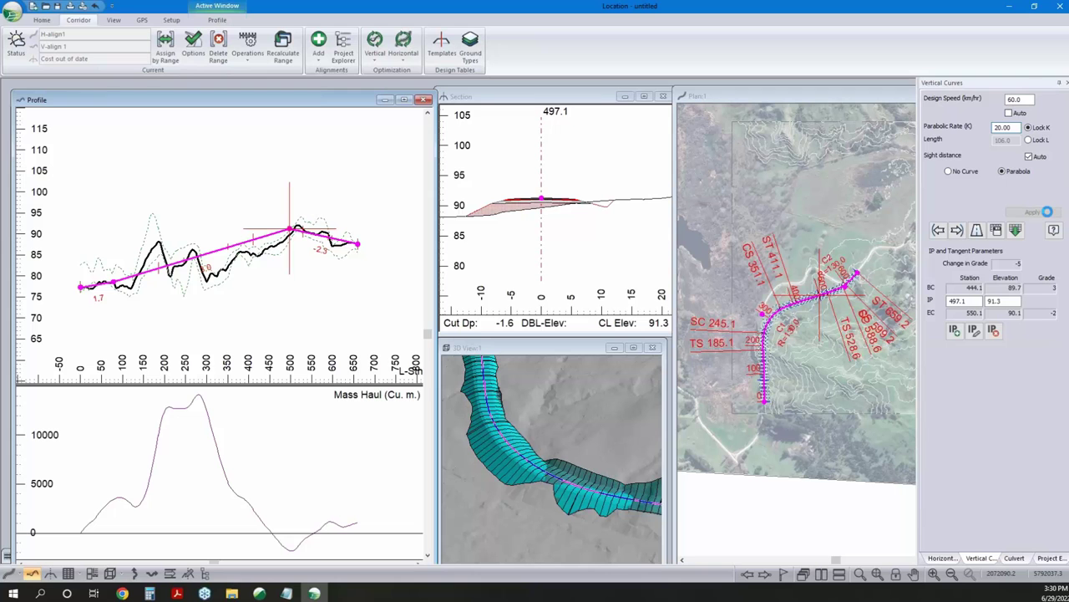
# Set up a parabolic vertical curve with a locked length of 60 on the IP at station 78.2
pyautogui.click(938, 231)
pyautogui.click(1003, 172)
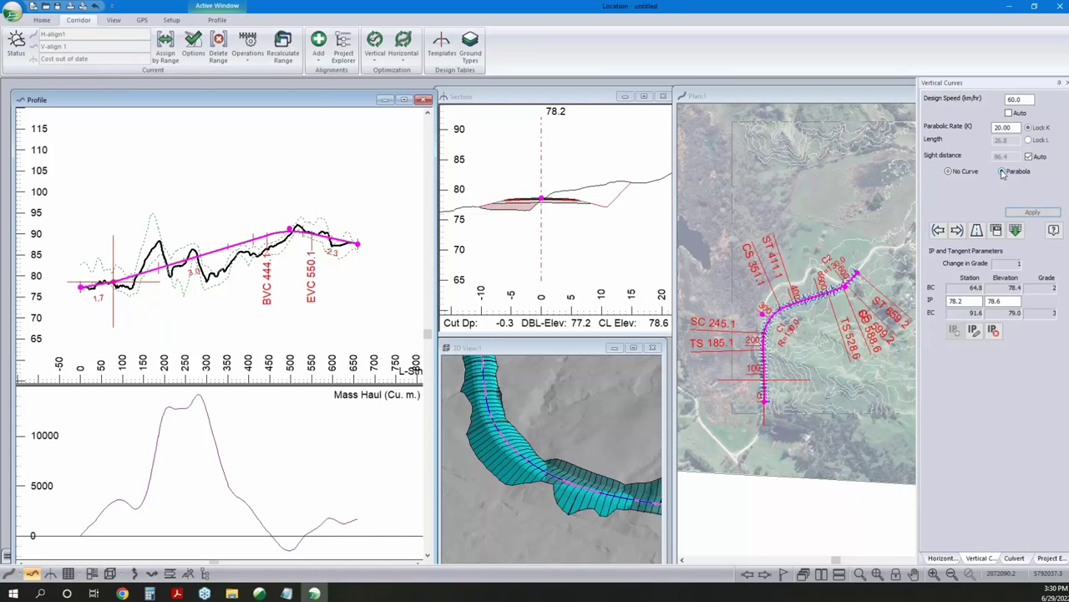
pyautogui.doubleClick(1003, 127)
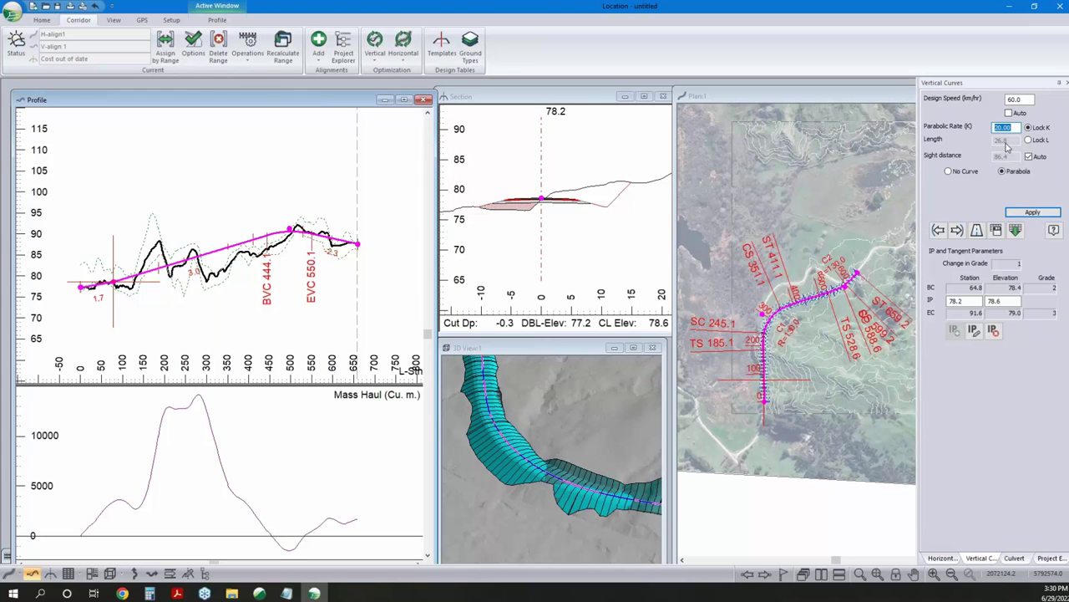
pyautogui.click(1028, 140)
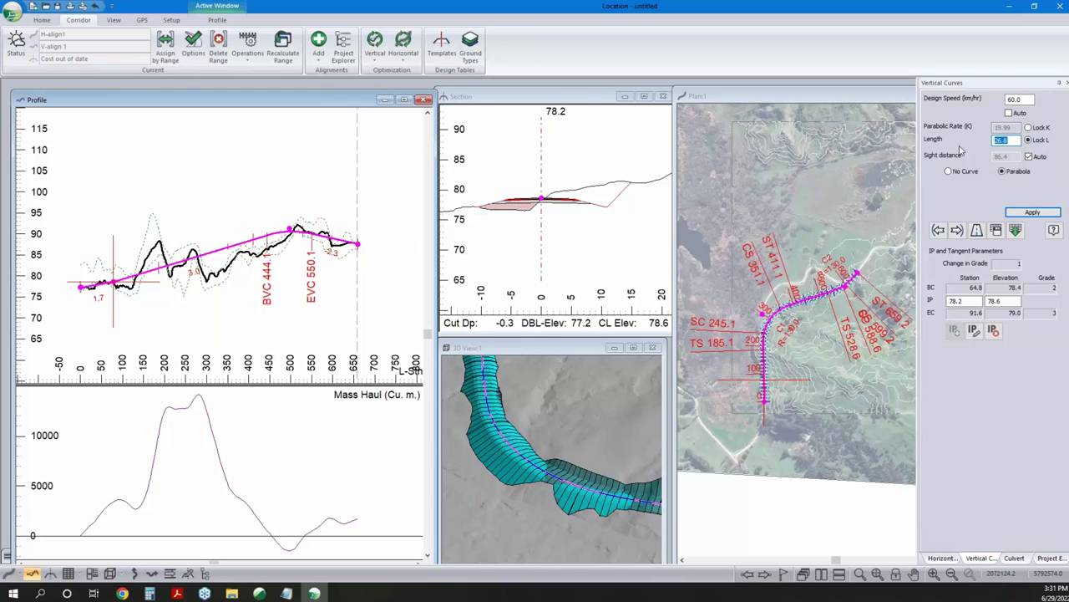
pyautogui.write('60')
pyautogui.click(1035, 213)
# Review the road class specifications behind the automatic vertical curve values, leaving automatic values off
pyautogui.click(1009, 114)
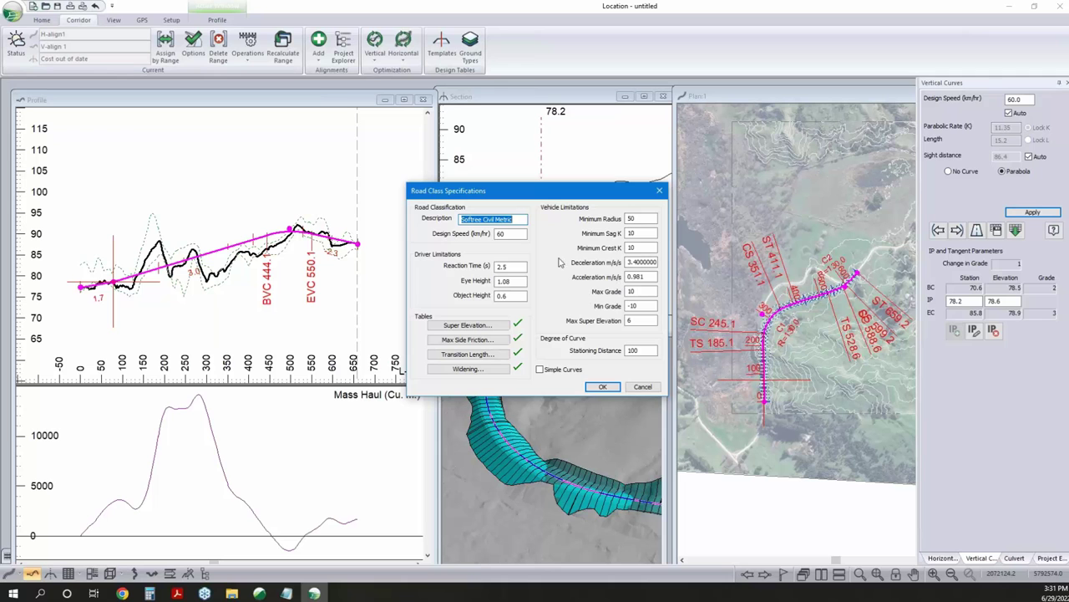
pyautogui.click(641, 386)
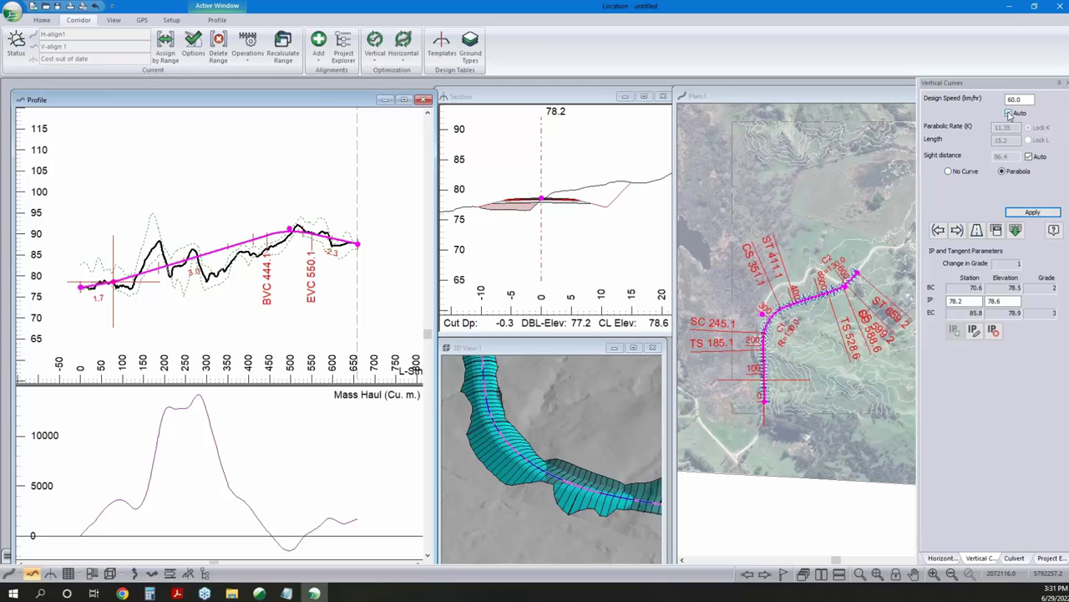
pyautogui.click(1009, 113)
# Lock the curve length of the IP at station 78.2 at 60 and apply the parabola
pyautogui.click(1029, 141)
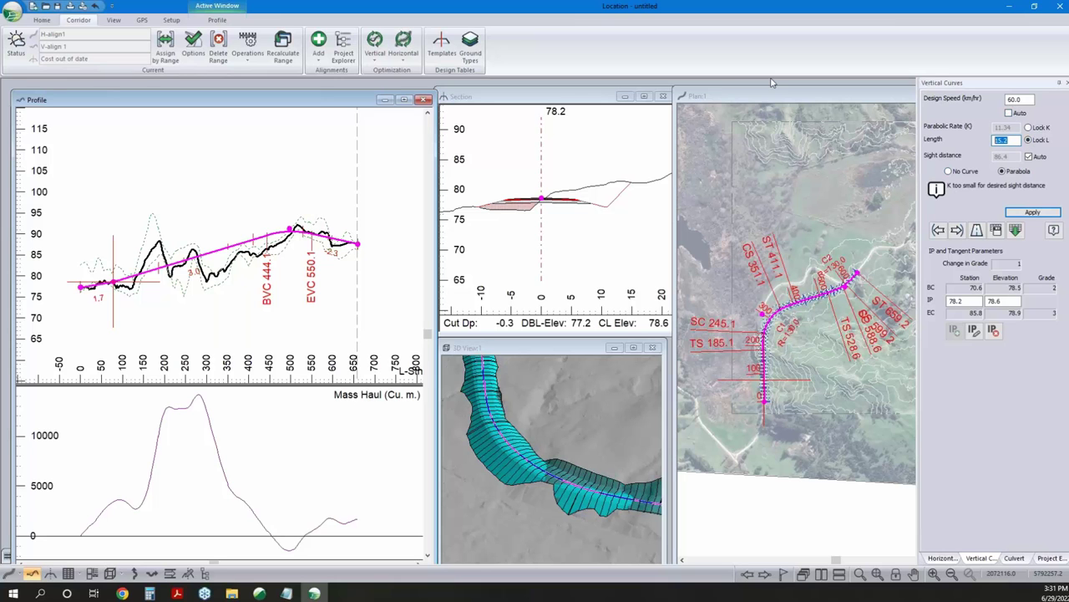
pyautogui.write('60')
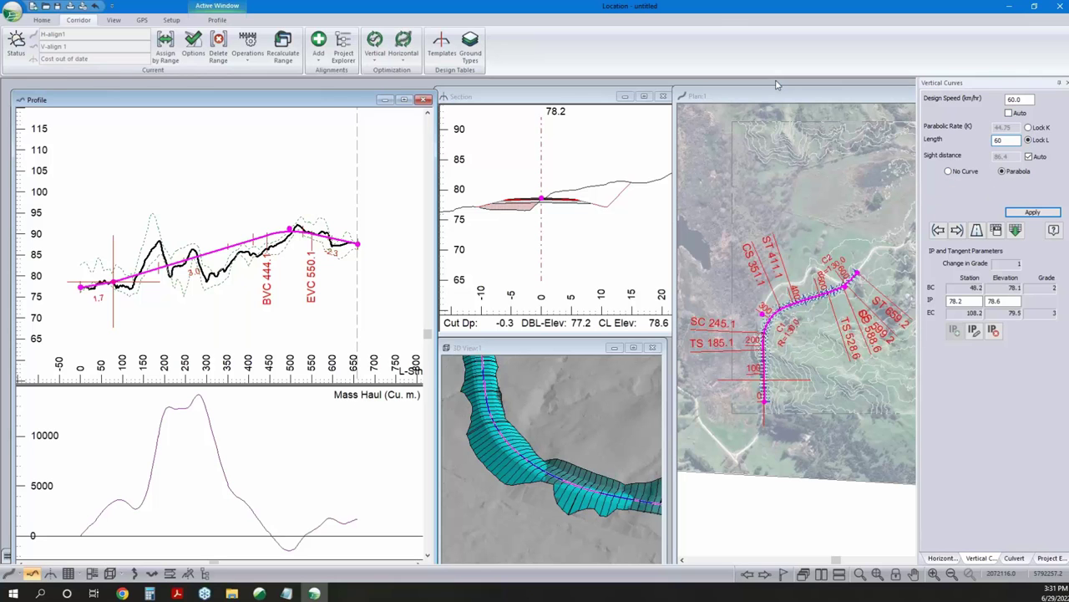
pyautogui.click(1033, 212)
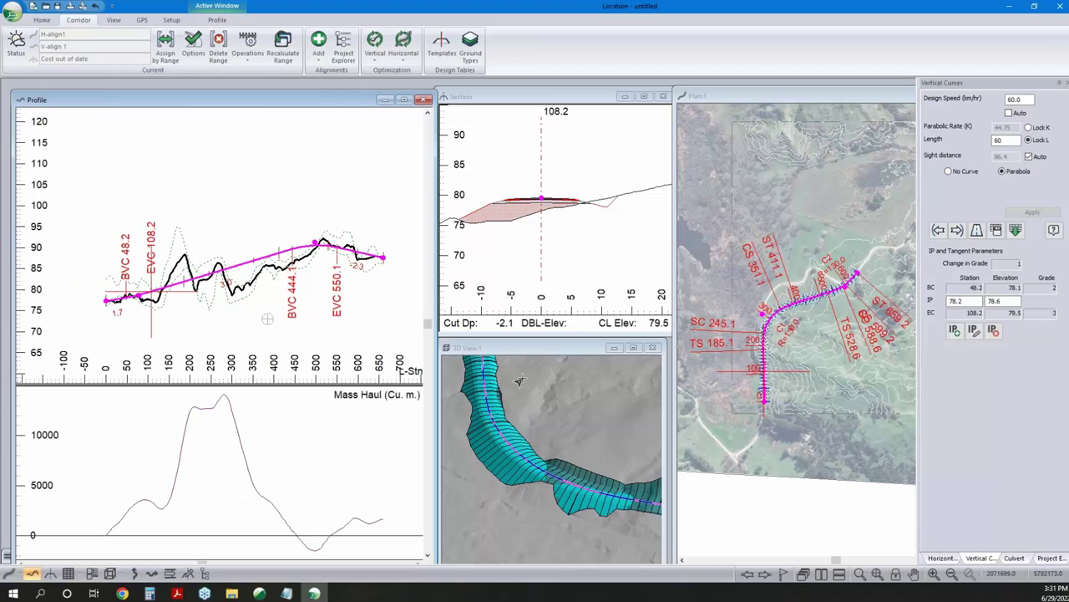
# Activate the editing cursor in the profile window for working on the vertical alignment
pyautogui.rightClick(185, 285)
pyautogui.click(219, 304)
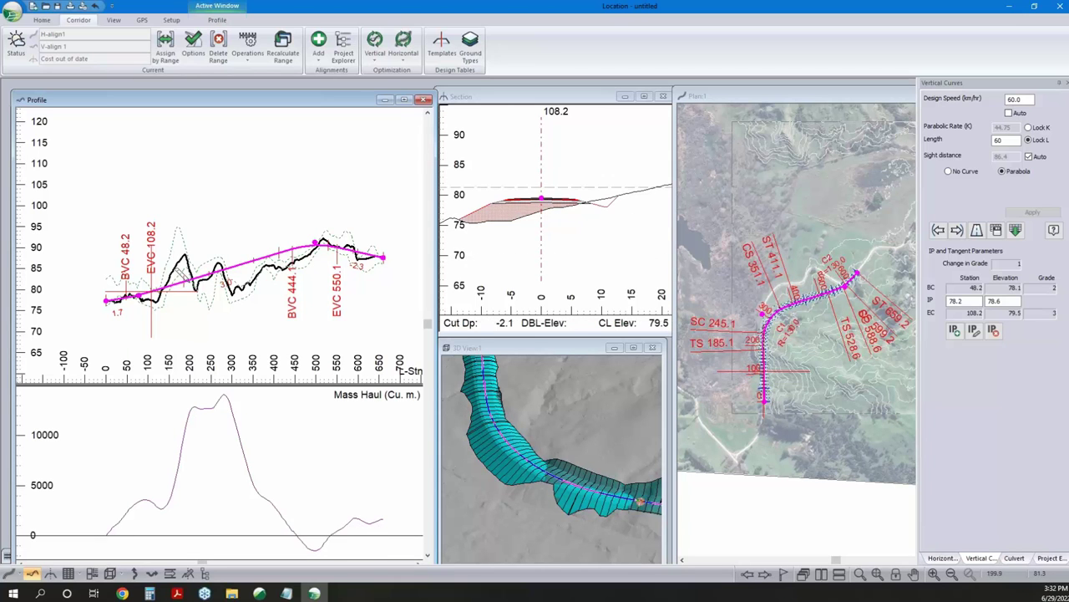
# Add vertical IPs at stations 195.7 (elevation 83.5) and 363.2 (elevation 85.2), and move the first to station 190.2, elevation 84.0
pyautogui.click(188, 276)
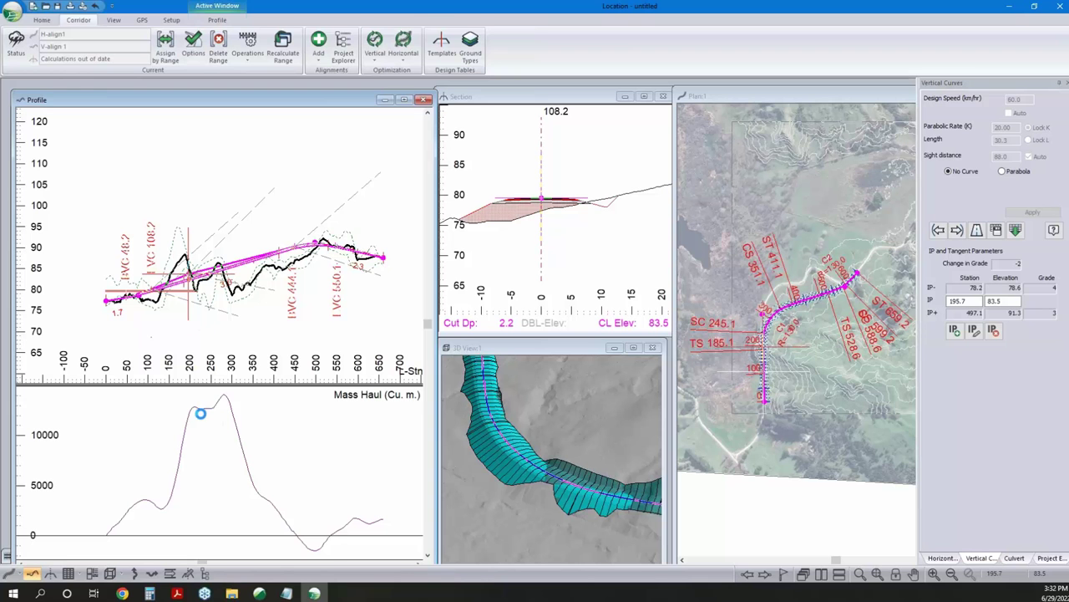
pyautogui.click(249, 248)
pyautogui.click(249, 248)
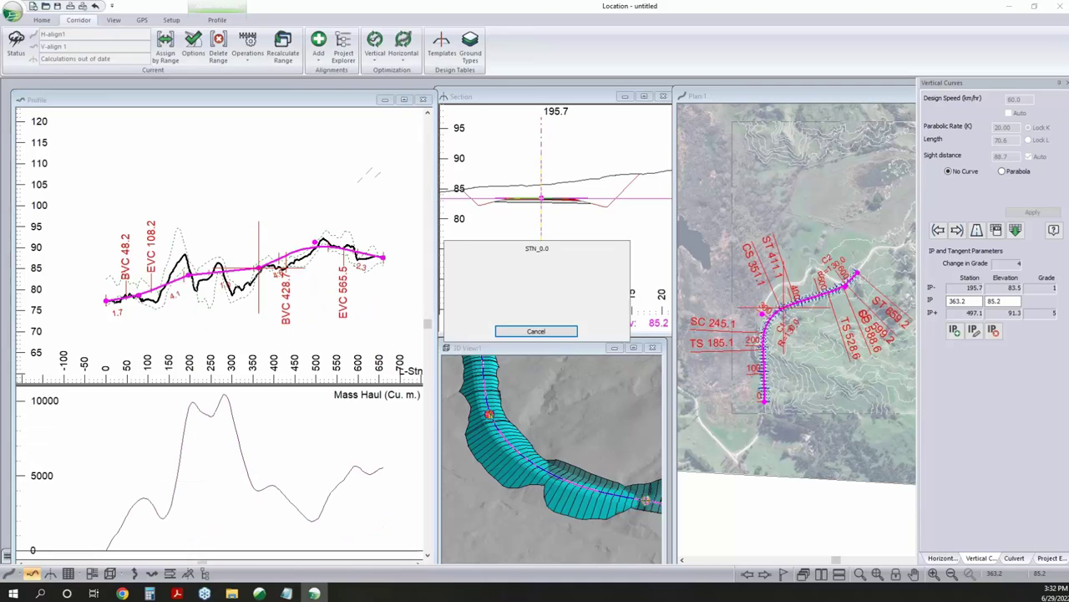
pyautogui.moveTo(187, 274); pyautogui.dragTo(186, 273)
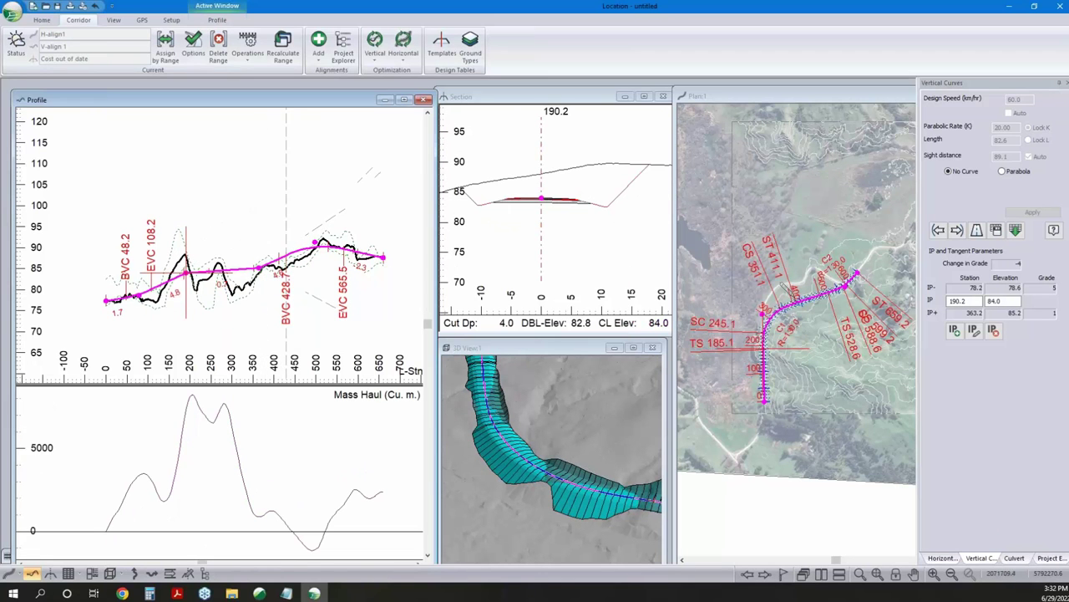
# Apply parabolic vertical curves with a K of 20 to the IPs at stations 190.2 and 363.2
pyautogui.rightClick(786, 265)
pyautogui.click(901, 289)
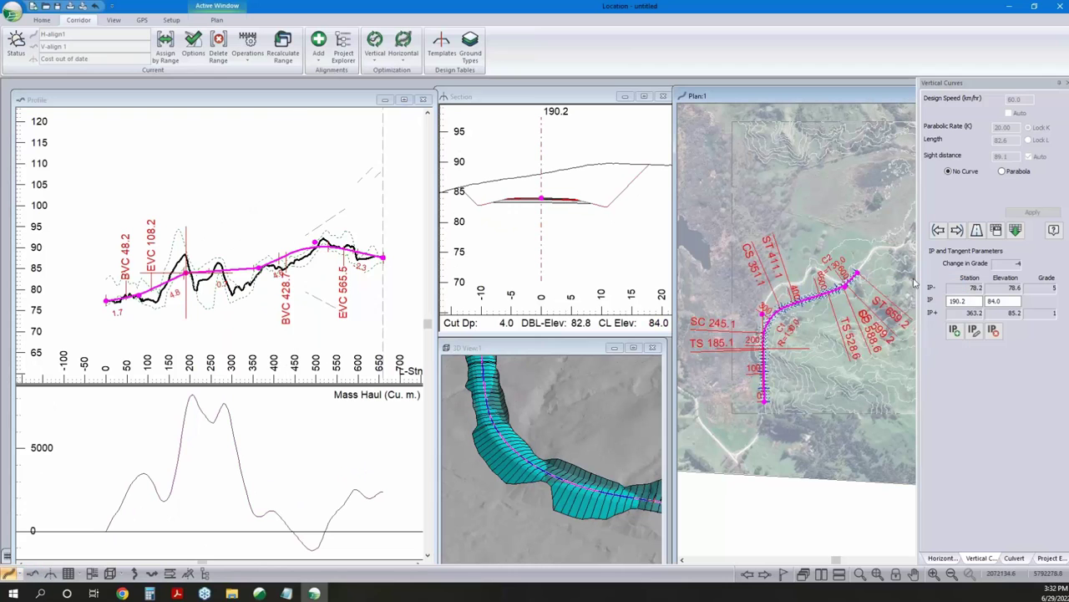
pyautogui.moveTo(253, 287)
pyautogui.click(938, 231)
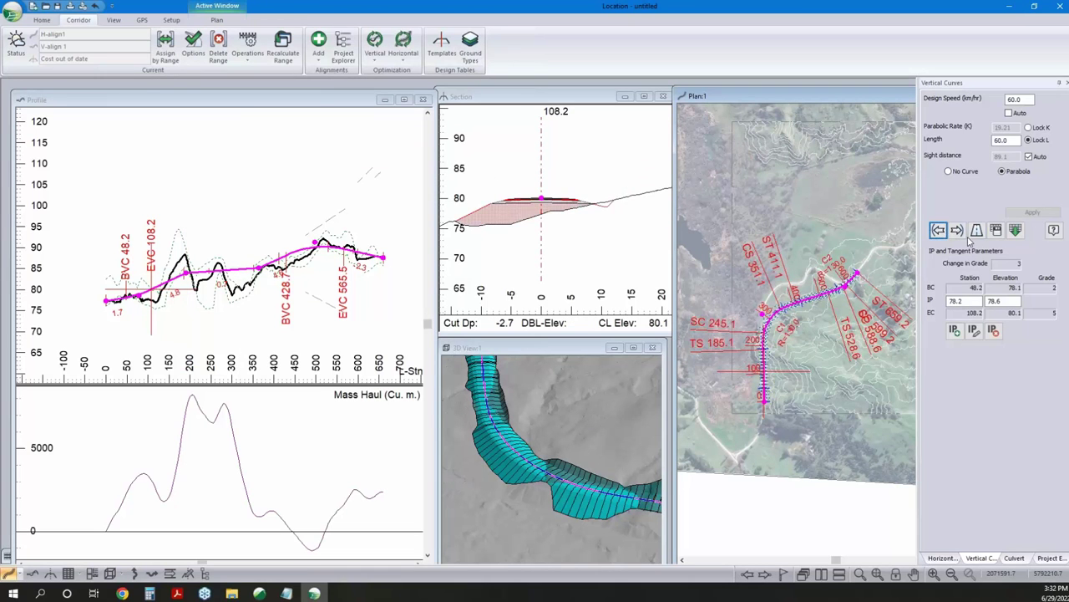
pyautogui.click(956, 231)
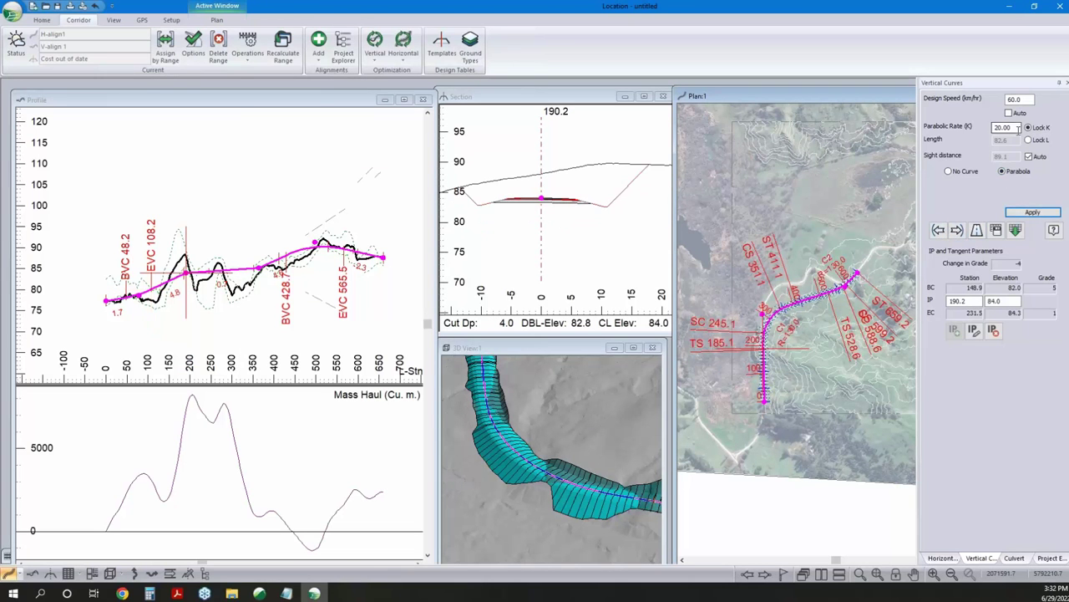
pyautogui.click(1034, 213)
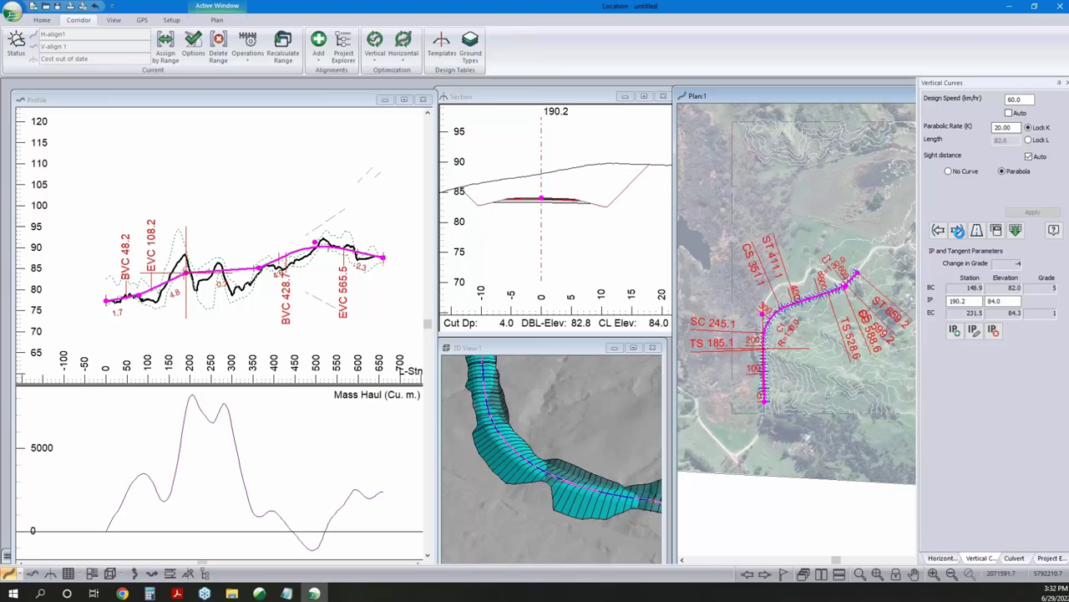
pyautogui.click(957, 231)
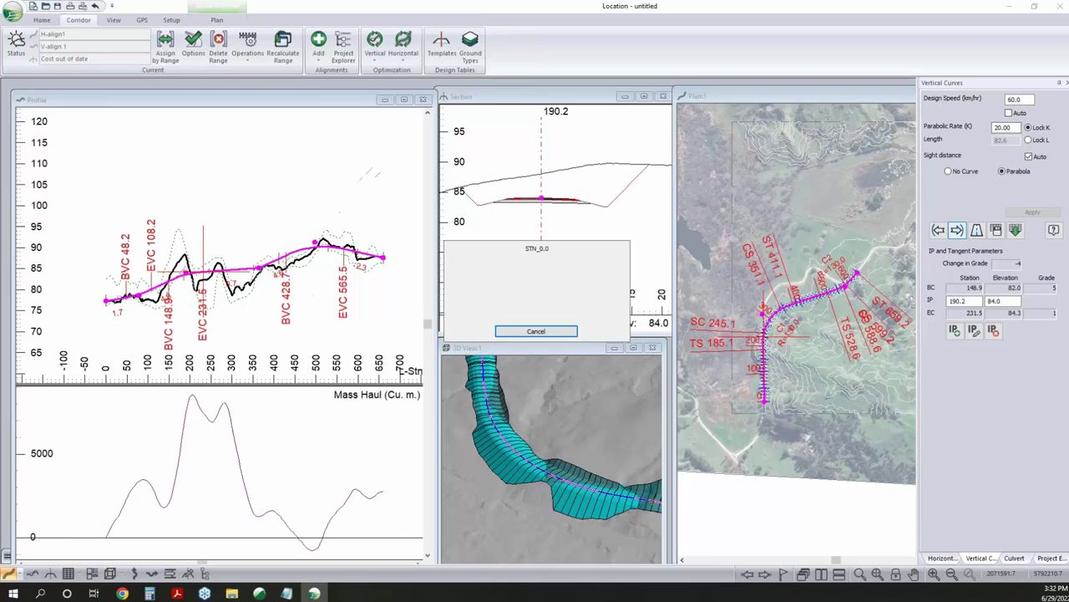
pyautogui.click(1032, 213)
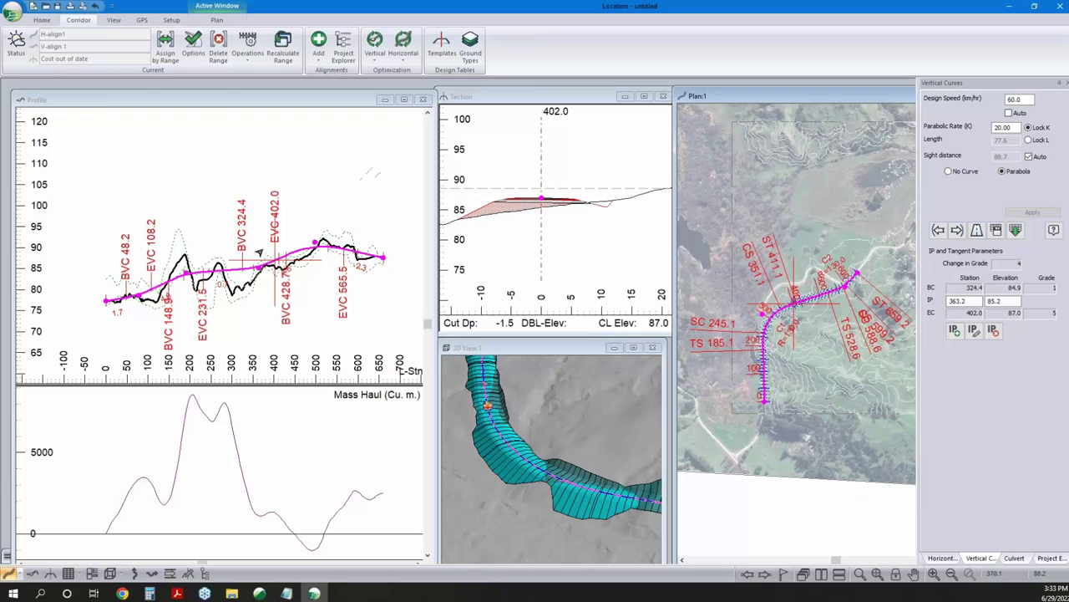
pyautogui.rightClick(264, 250)
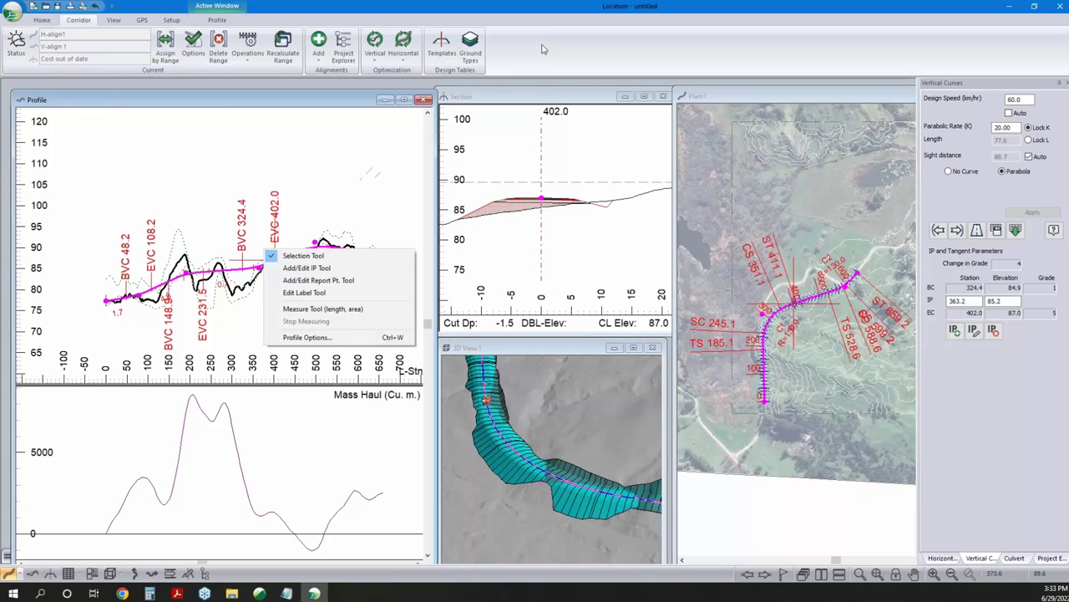
pyautogui.click(306, 255)
pyautogui.click(1003, 302)
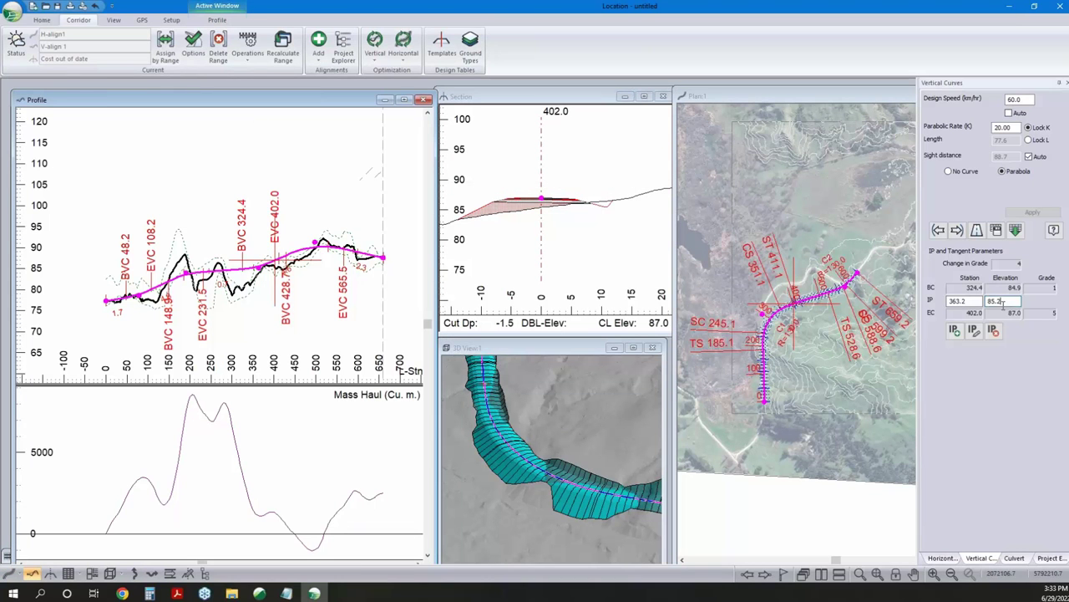
pyautogui.click(954, 330)
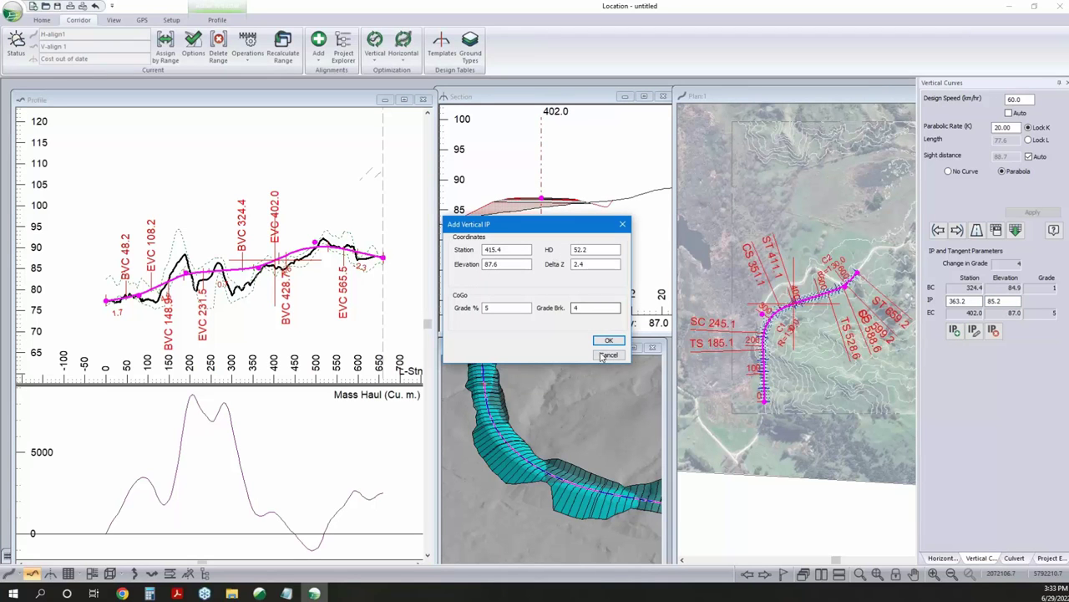
pyautogui.click(607, 356)
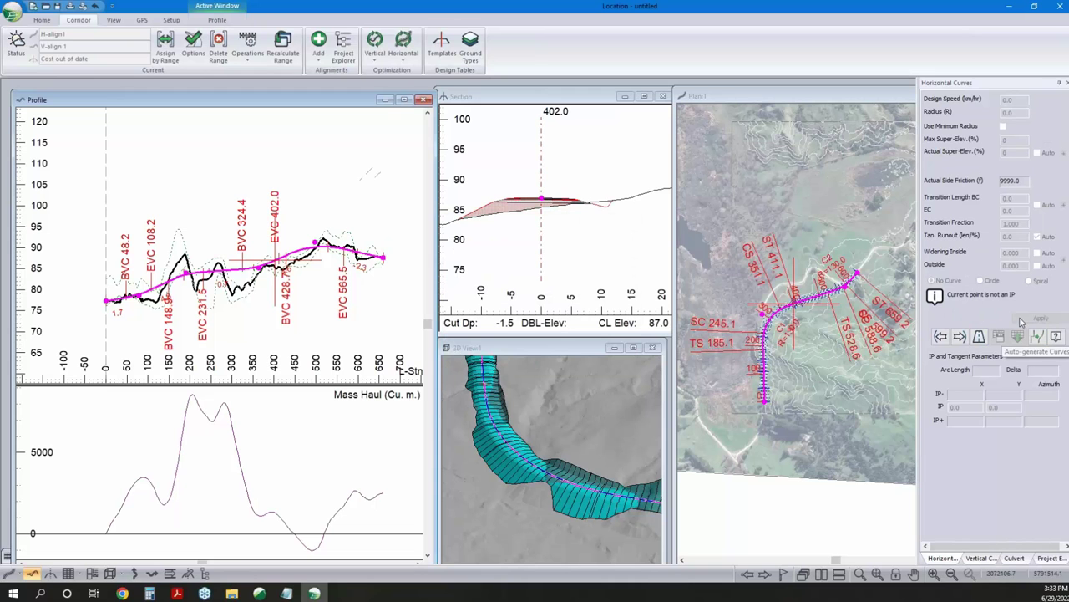
pyautogui.click(960, 335)
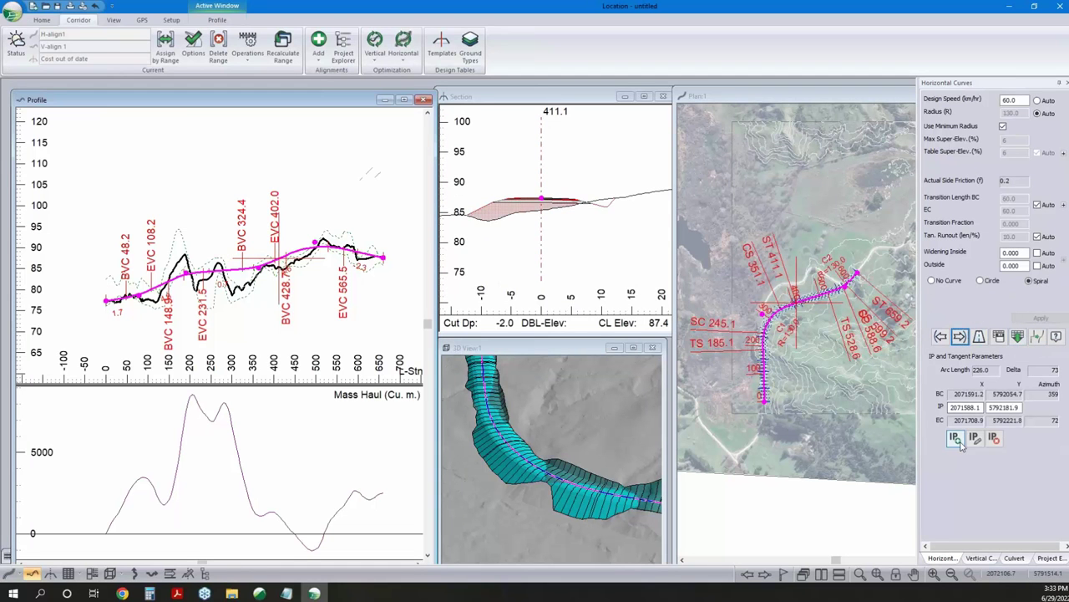
pyautogui.click(979, 557)
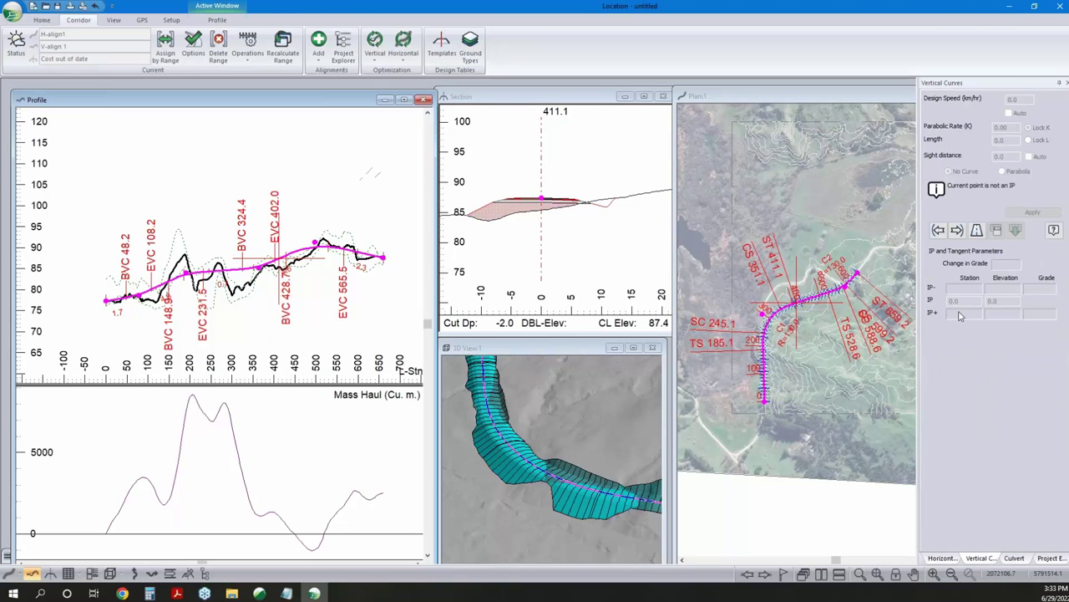
# Set the elevation of the vertical IP at station 363.2 to 85.7
pyautogui.click(938, 230)
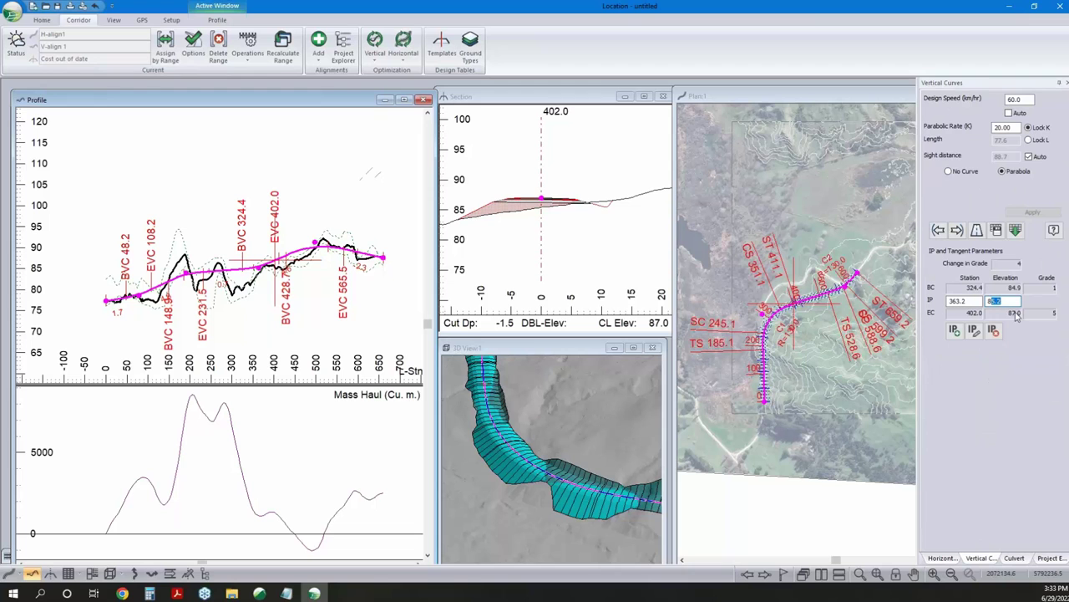
pyautogui.press('BackSpace')
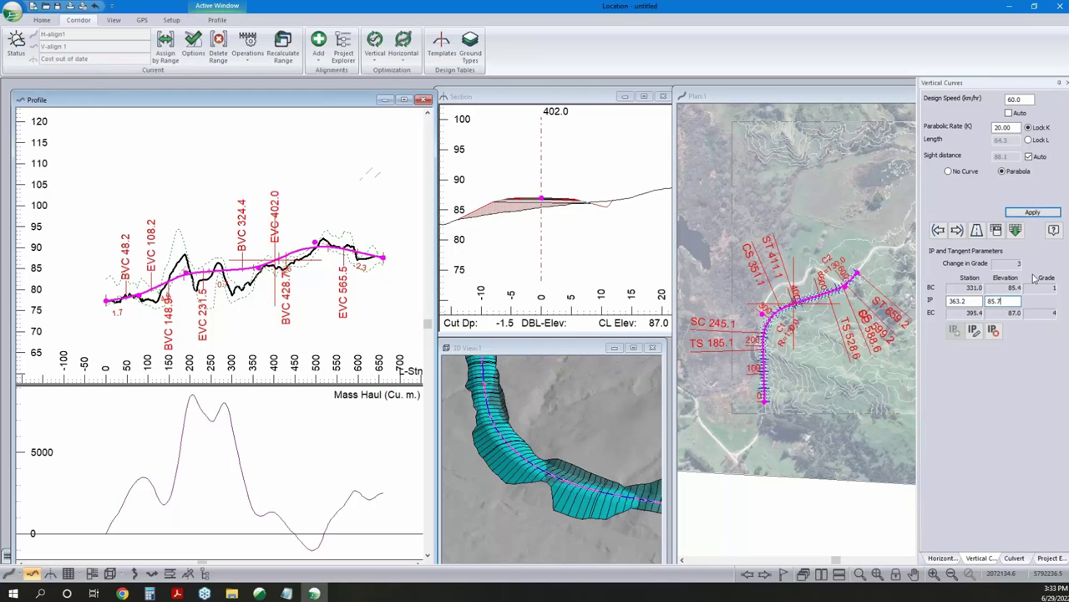
pyautogui.write('7')
pyautogui.press('Return')
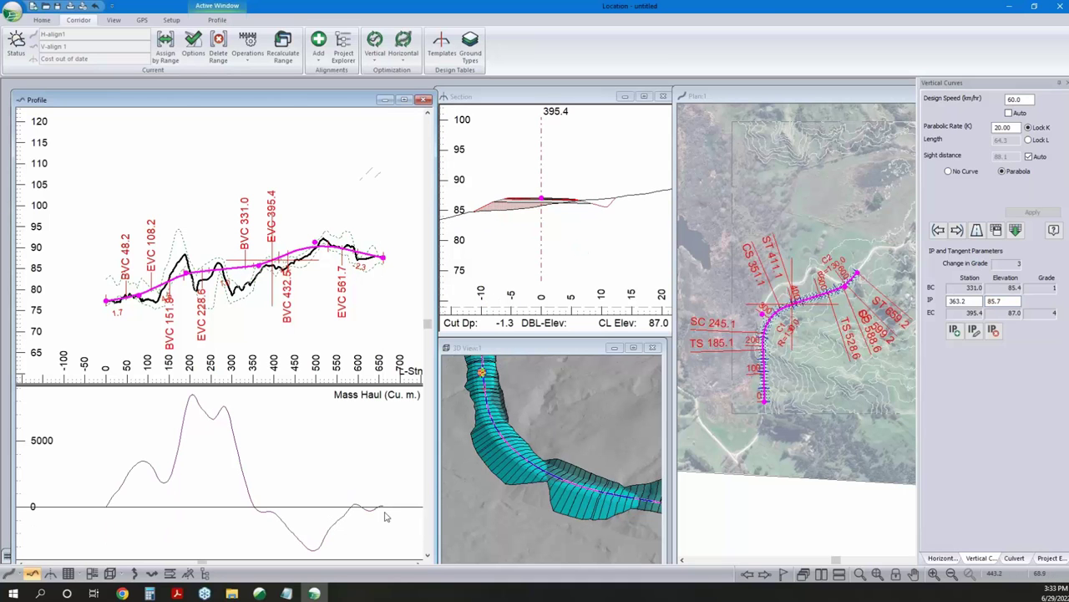
pyautogui.moveTo(389, 503)
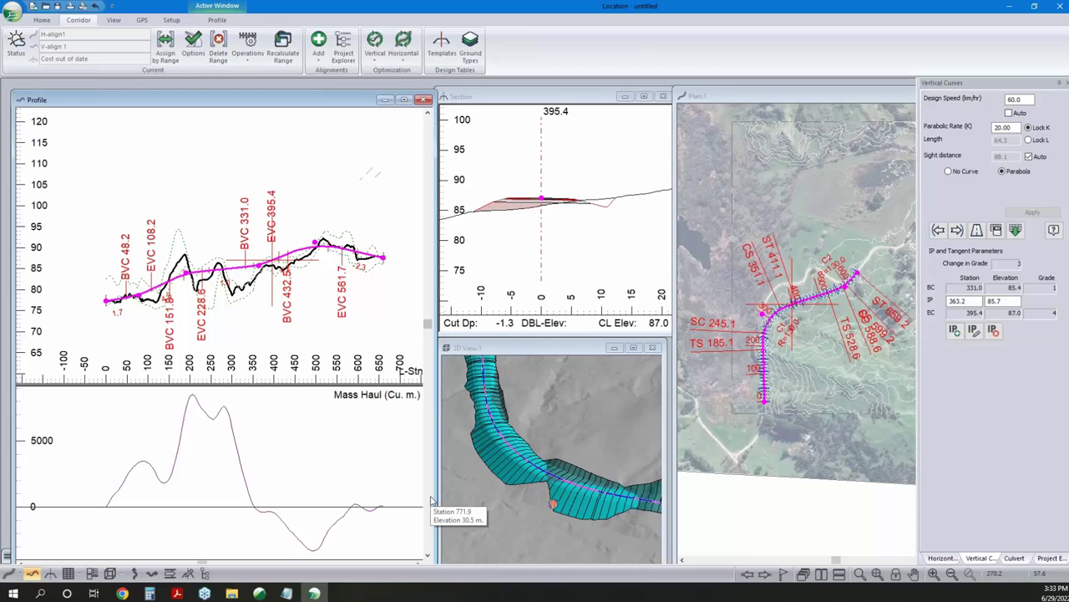
# Open a data window for the alignment and bring up its options
pyautogui.click(70, 575)
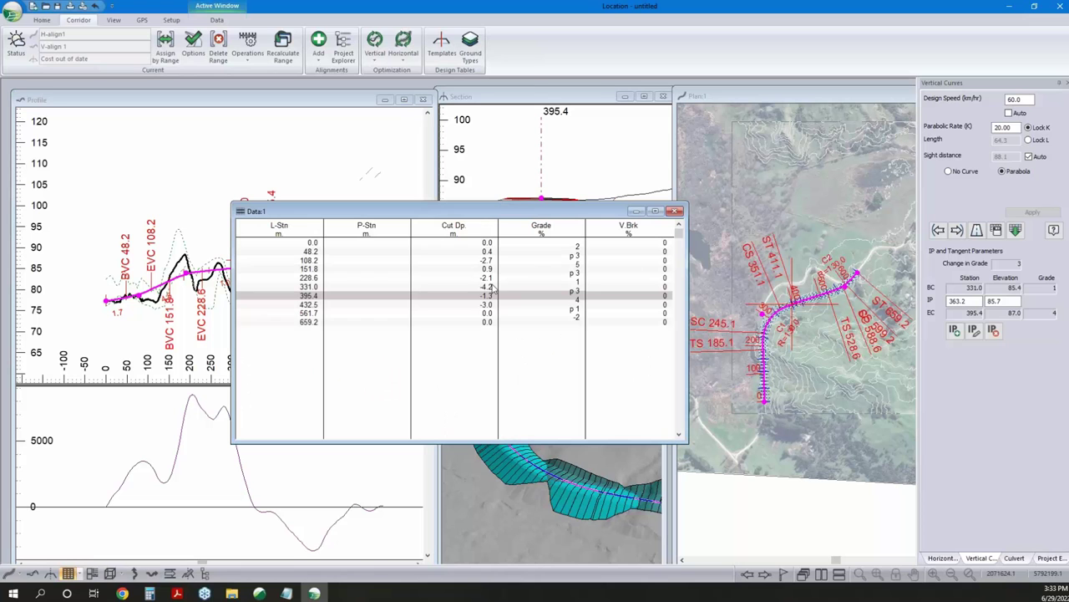
pyautogui.click(121, 22)
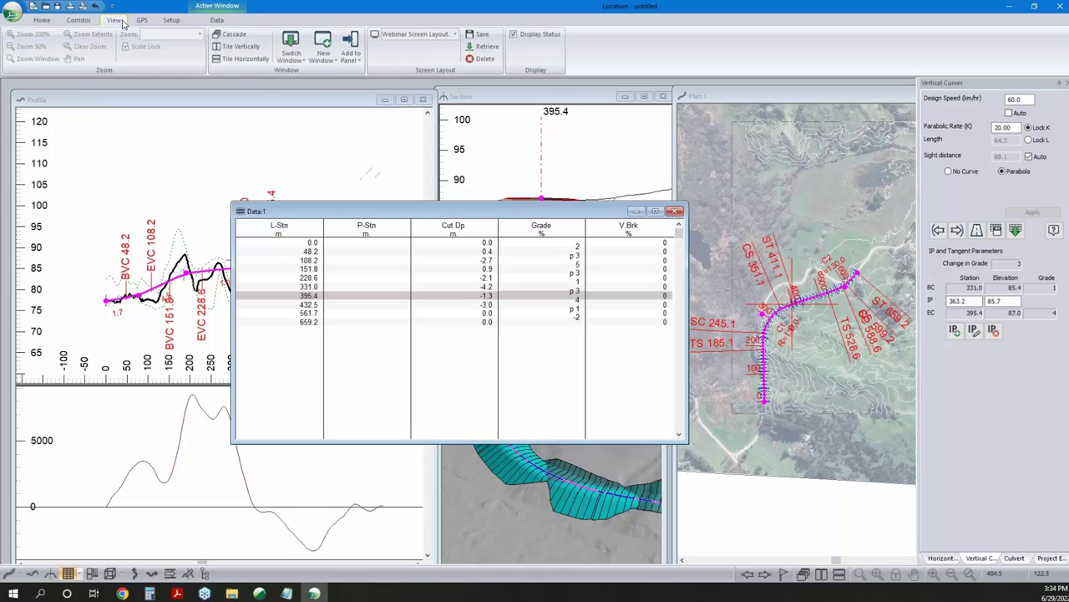
pyautogui.click(325, 60)
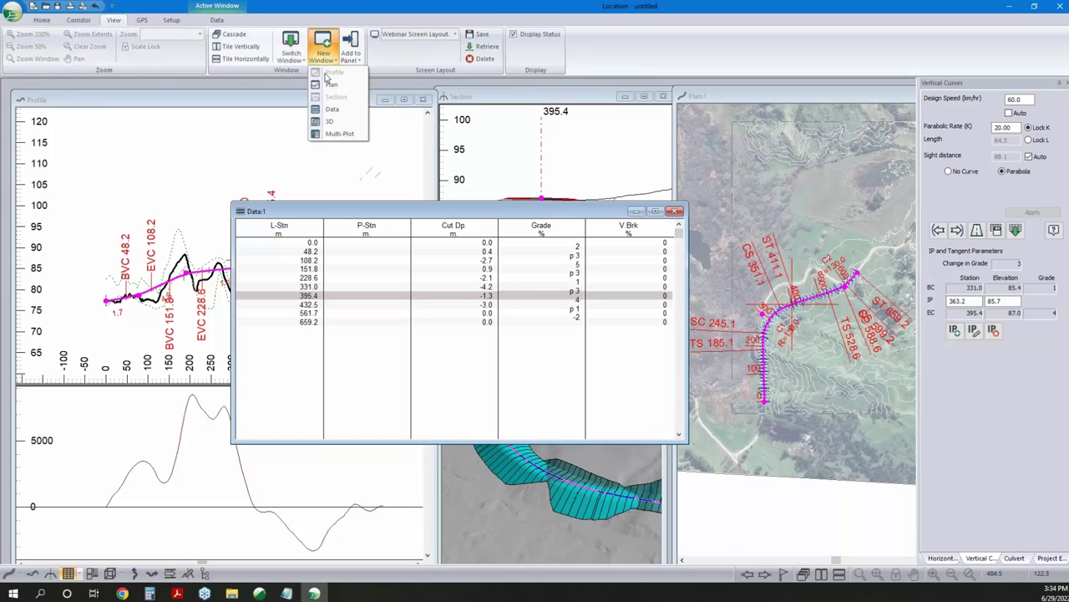
pyautogui.rightClick(505, 263)
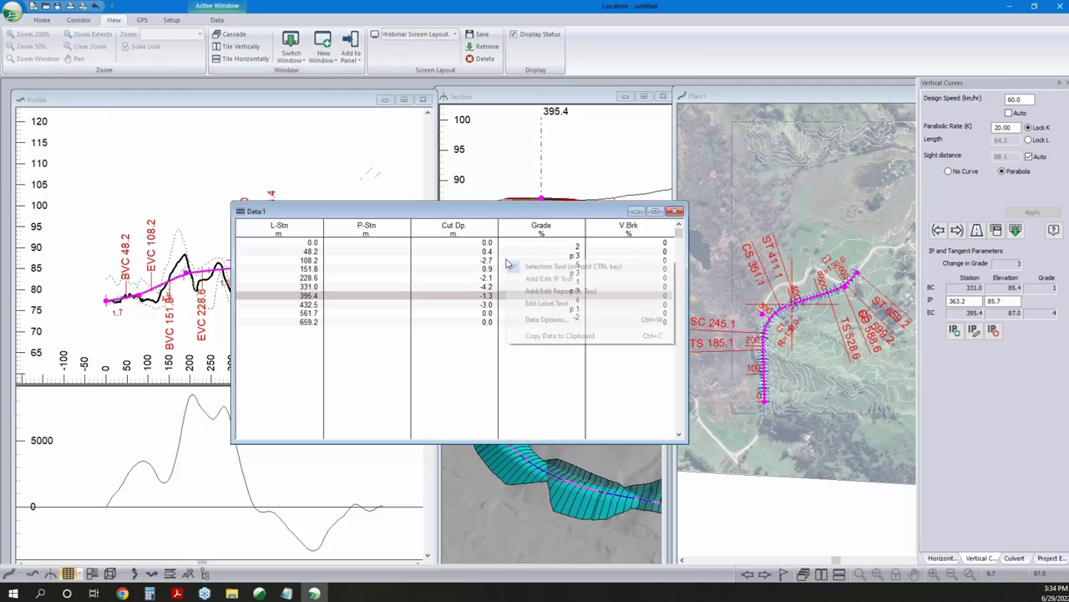
pyautogui.click(573, 322)
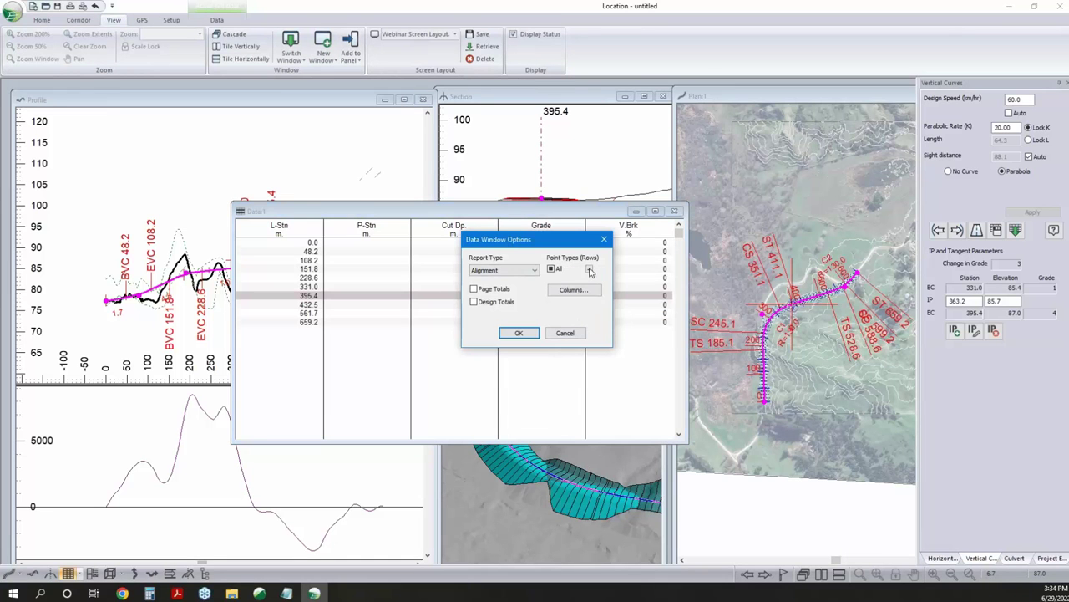
# Limit the data report rows to Auto interval points 2 and set their interval to 100 m
pyautogui.click(590, 271)
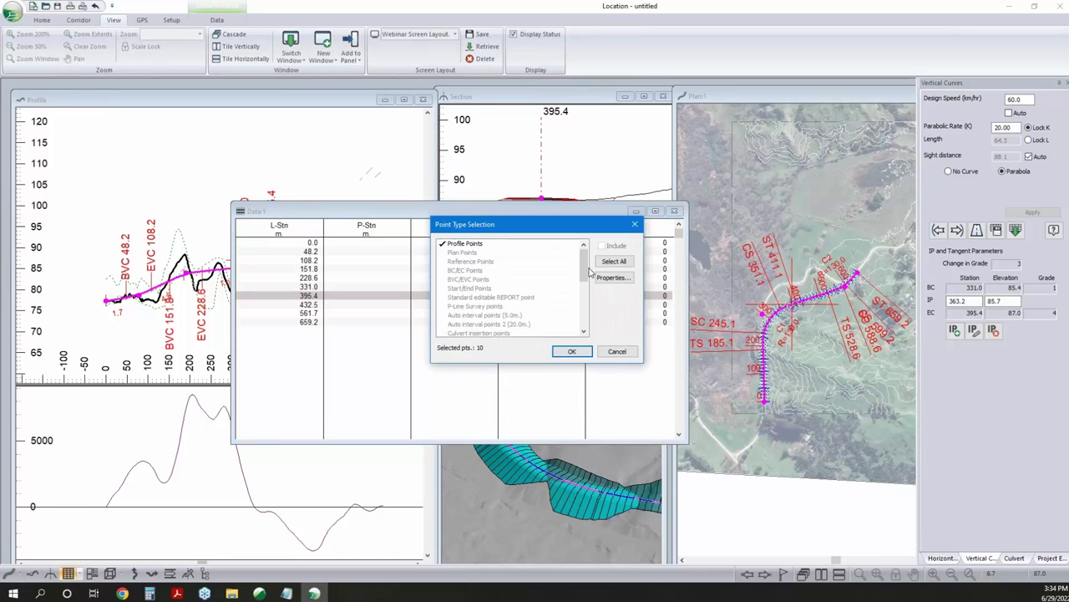
pyautogui.click(459, 244)
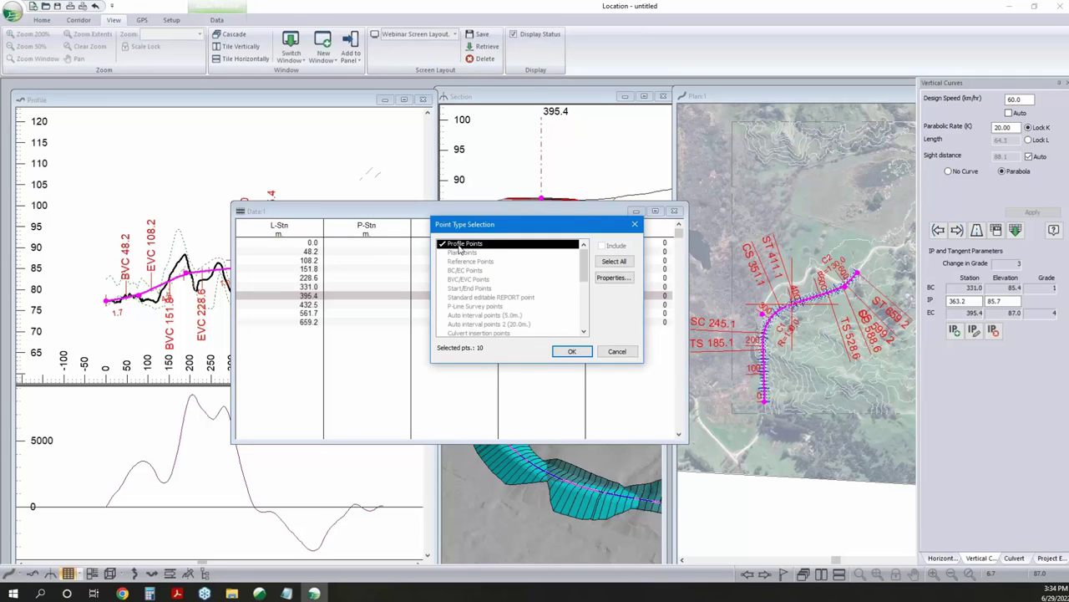
pyautogui.click(506, 326)
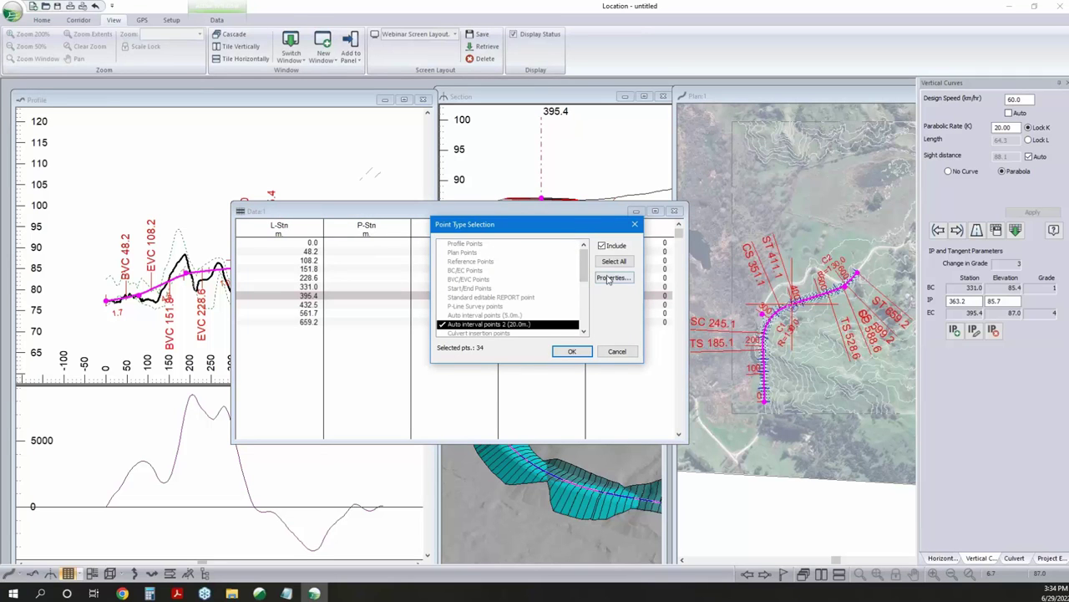
pyautogui.click(613, 276)
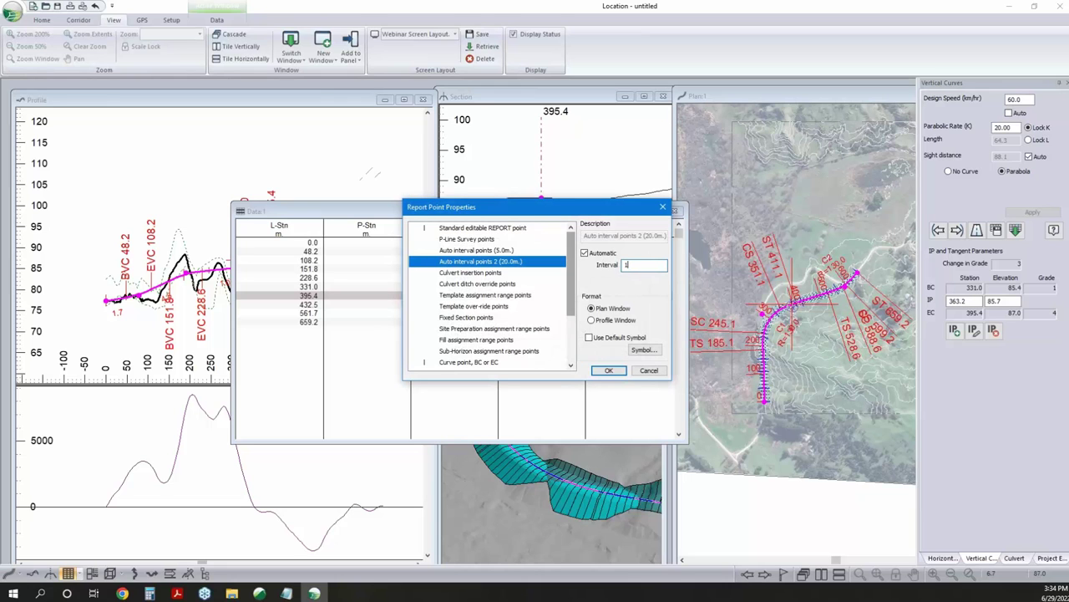
pyautogui.click(613, 372)
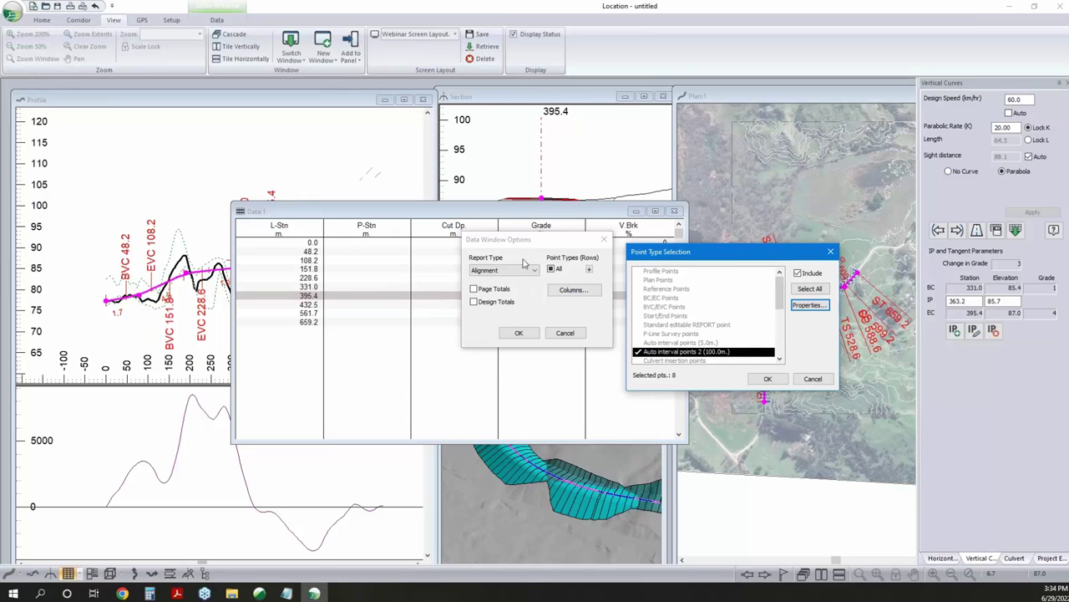
pyautogui.click(814, 306)
pyautogui.click(844, 399)
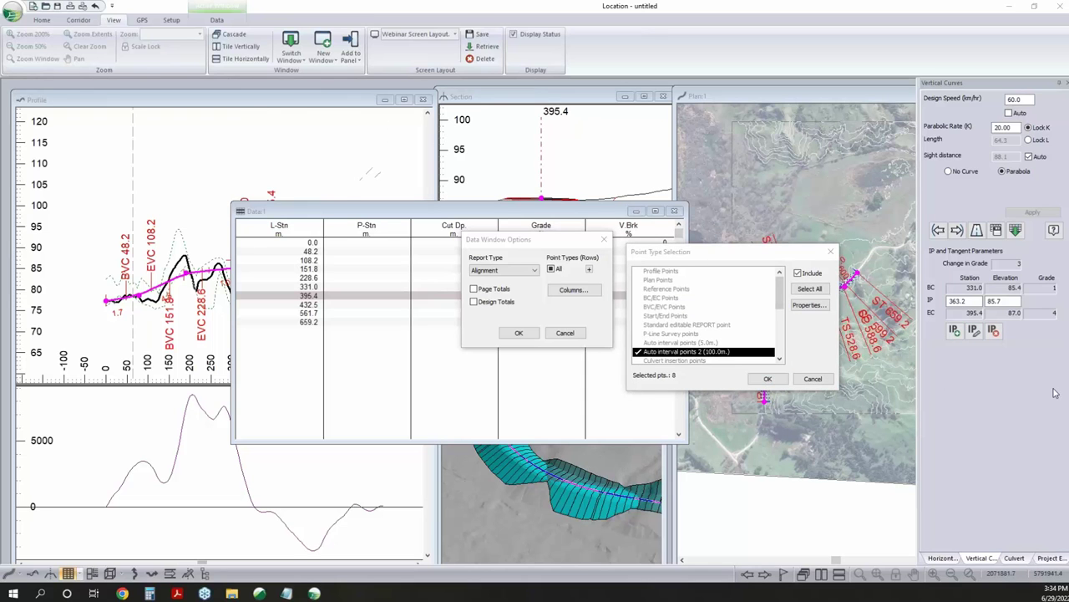
pyautogui.click(767, 378)
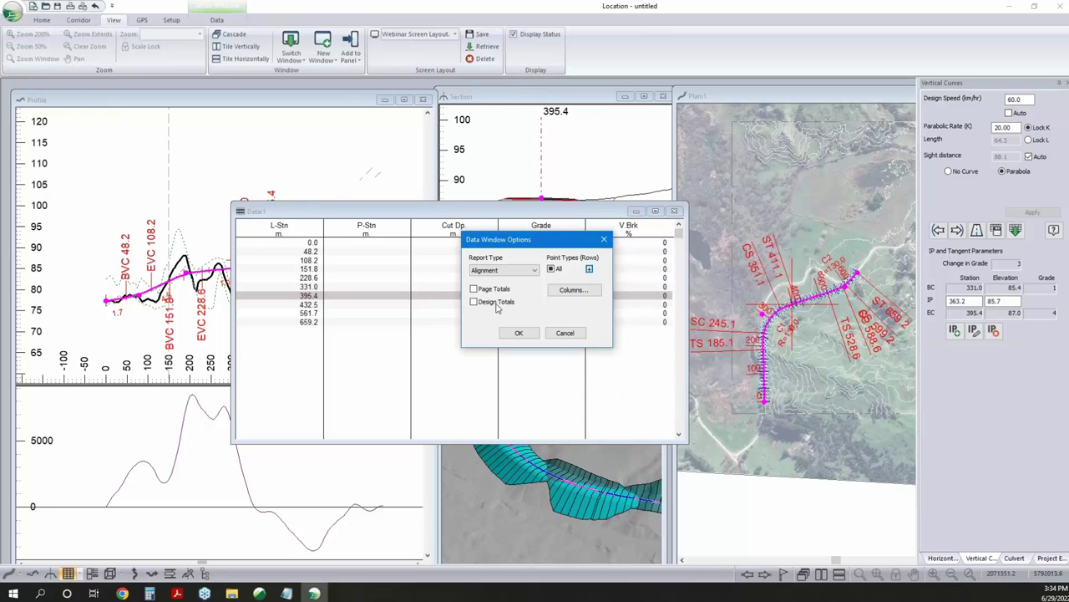
# Include design totals in the data report and remove every selected column except L-Stn
pyautogui.click(473, 303)
pyautogui.moveTo(518, 239); pyautogui.dragTo(488, 272)
pyautogui.click(535, 323)
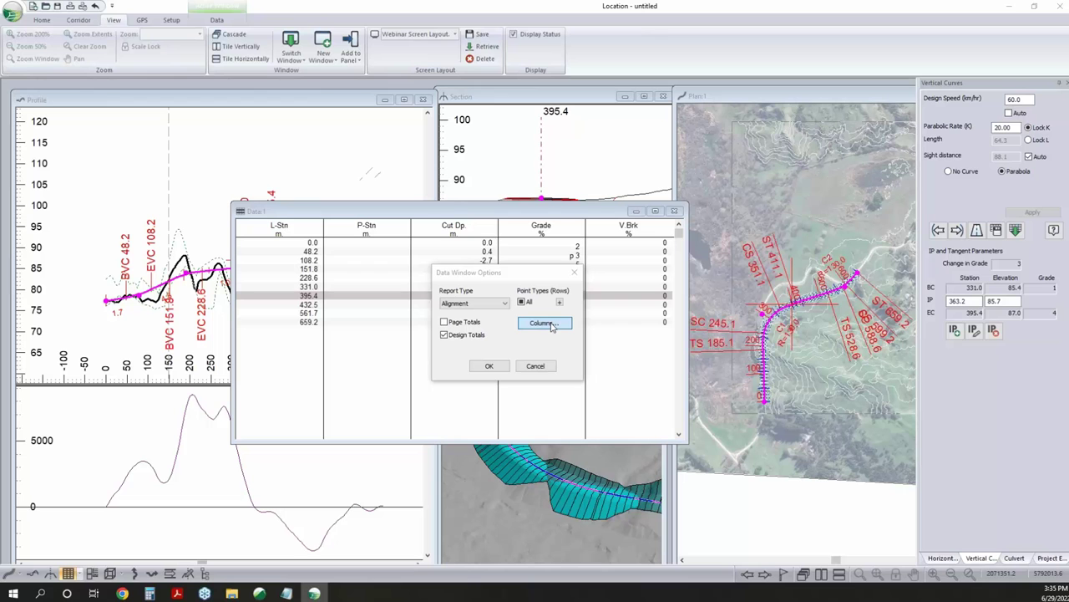
pyautogui.click(547, 291)
pyautogui.click(549, 354)
pyautogui.click(549, 354)
pyautogui.click(548, 354)
pyautogui.click(549, 354)
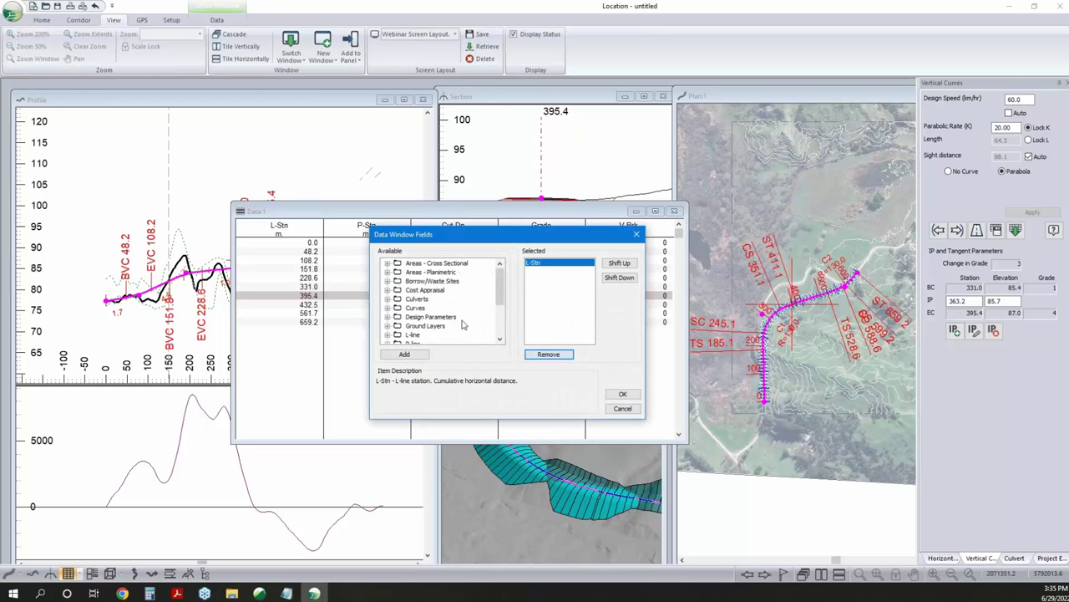
# Add the Cut V., Fill V., Srf1 V., Srf2 V. and Srf3 V. columns from Volumes General and apply the data report options
pyautogui.scroll(-3, 459, 325)
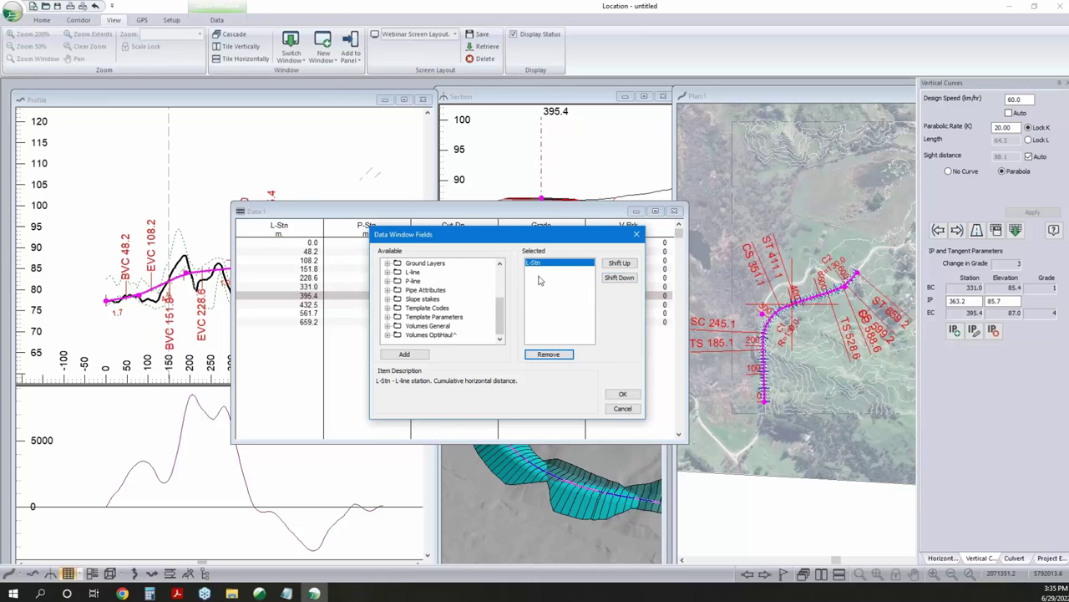
pyautogui.click(388, 326)
pyautogui.doubleClick(425, 281)
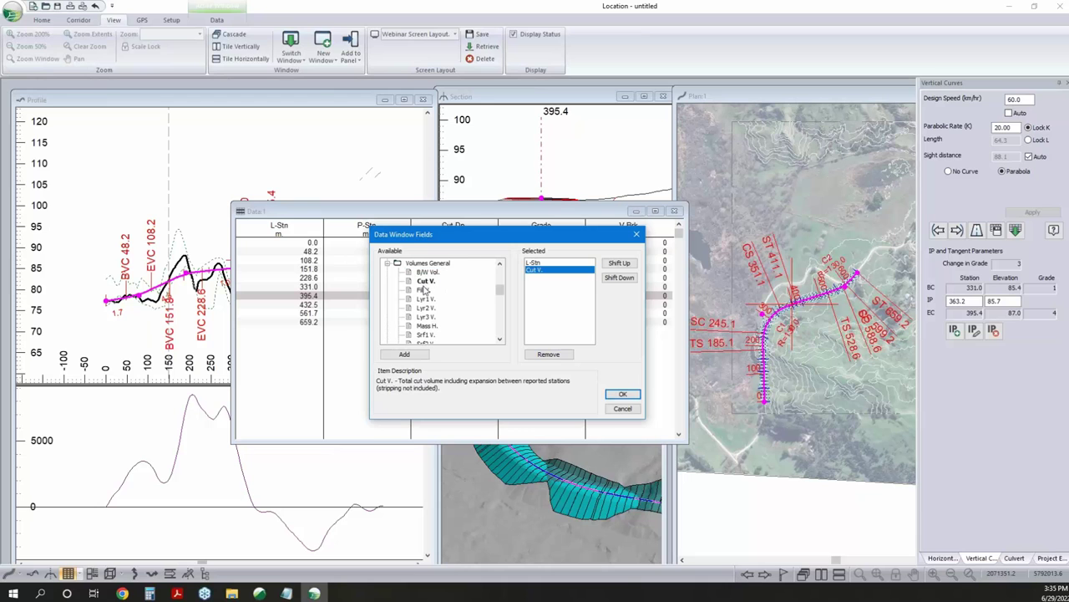
pyautogui.doubleClick(425, 290)
pyautogui.scroll(-1, 431, 320)
pyautogui.click(426, 309)
pyautogui.doubleClick(426, 308)
pyautogui.doubleClick(426, 317)
pyautogui.doubleClick(426, 325)
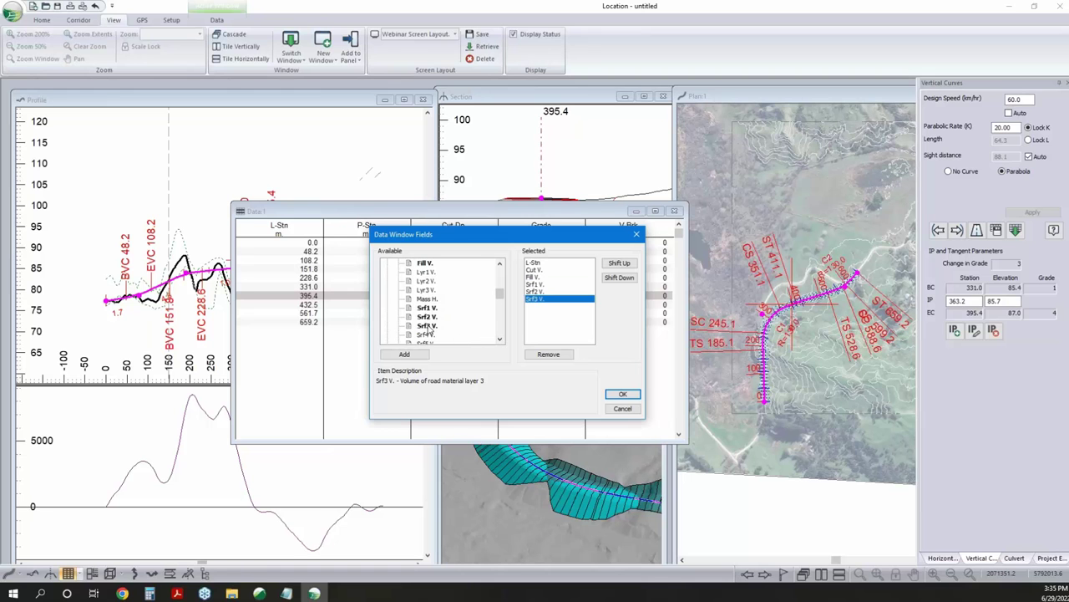
pyautogui.click(622, 394)
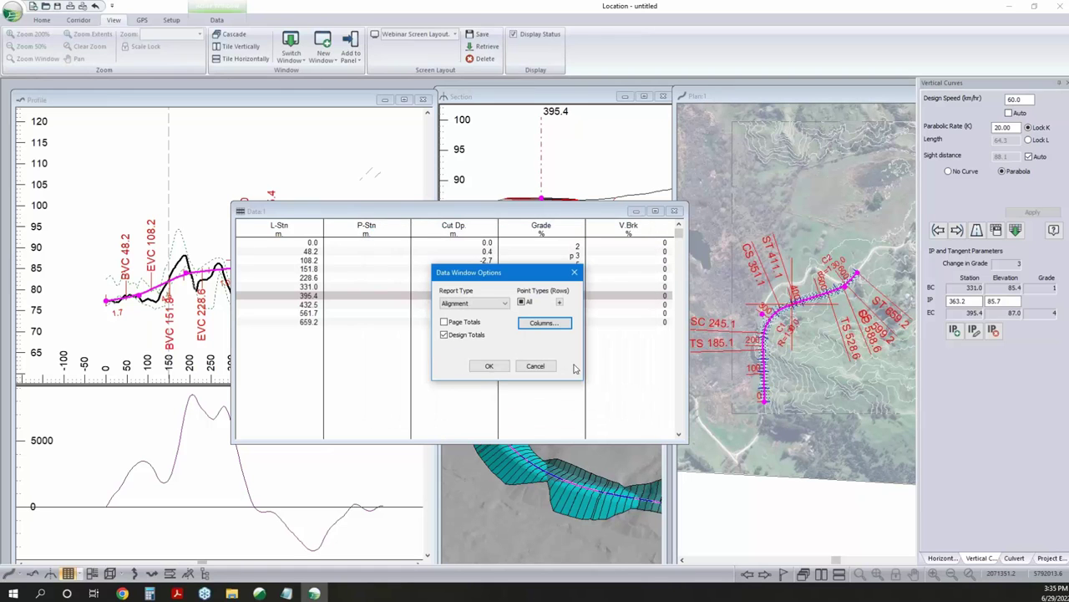
pyautogui.click(489, 365)
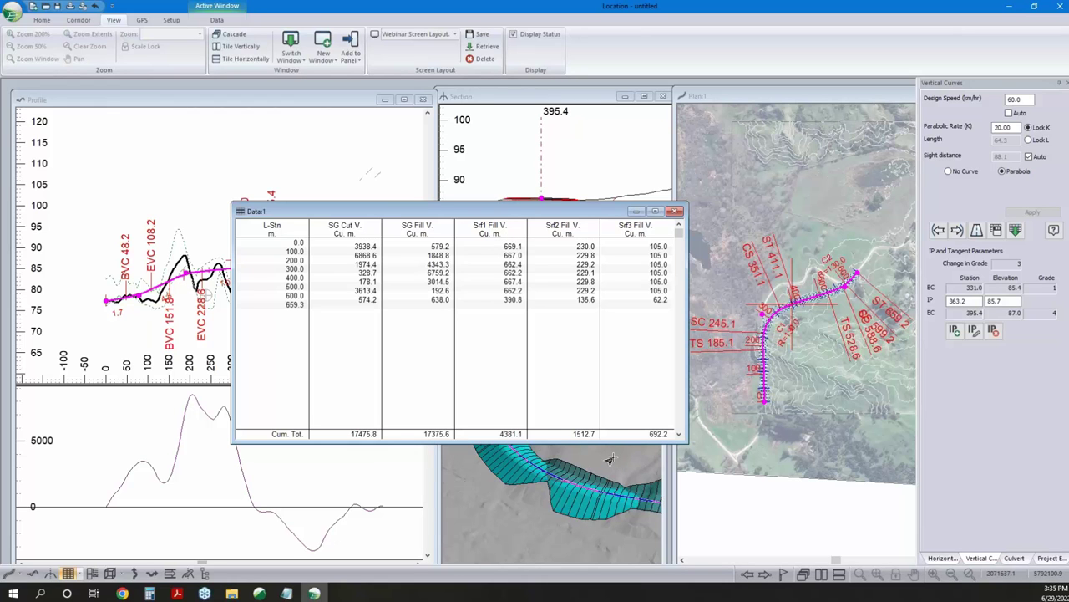
# Open the template editor and toggle the Srf2 hatch fill off and on again in the cross section at station 395.4
pyautogui.click(41, 19)
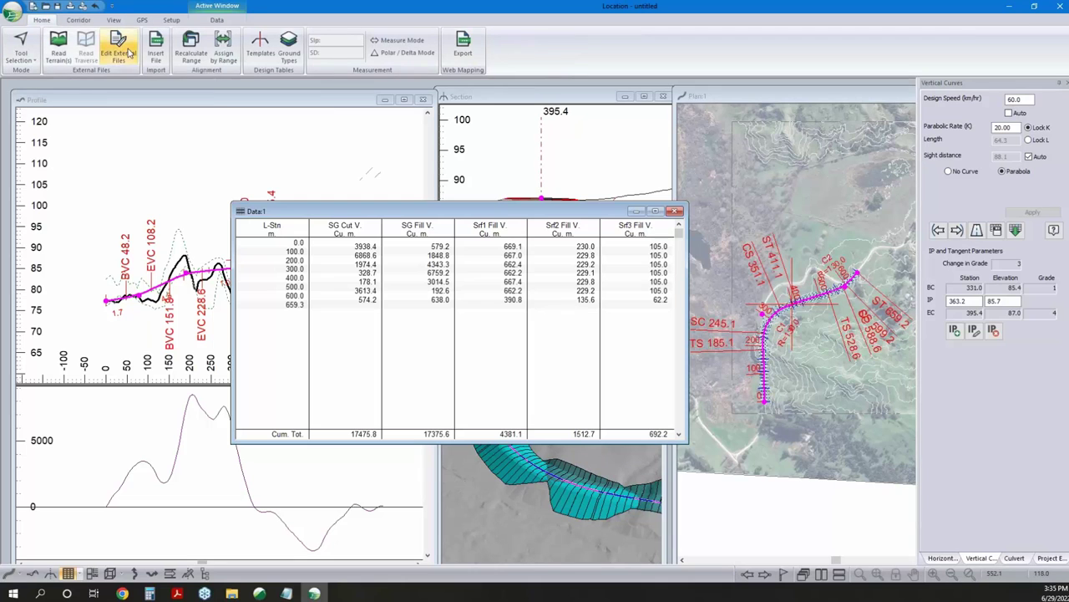
pyautogui.click(274, 53)
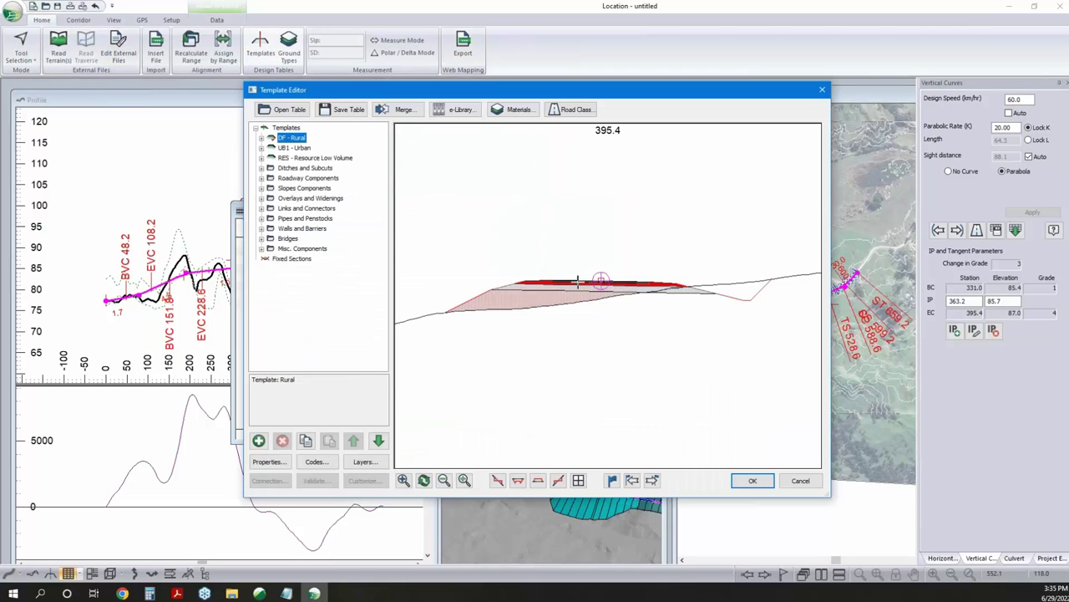
pyautogui.rightClick(492, 285)
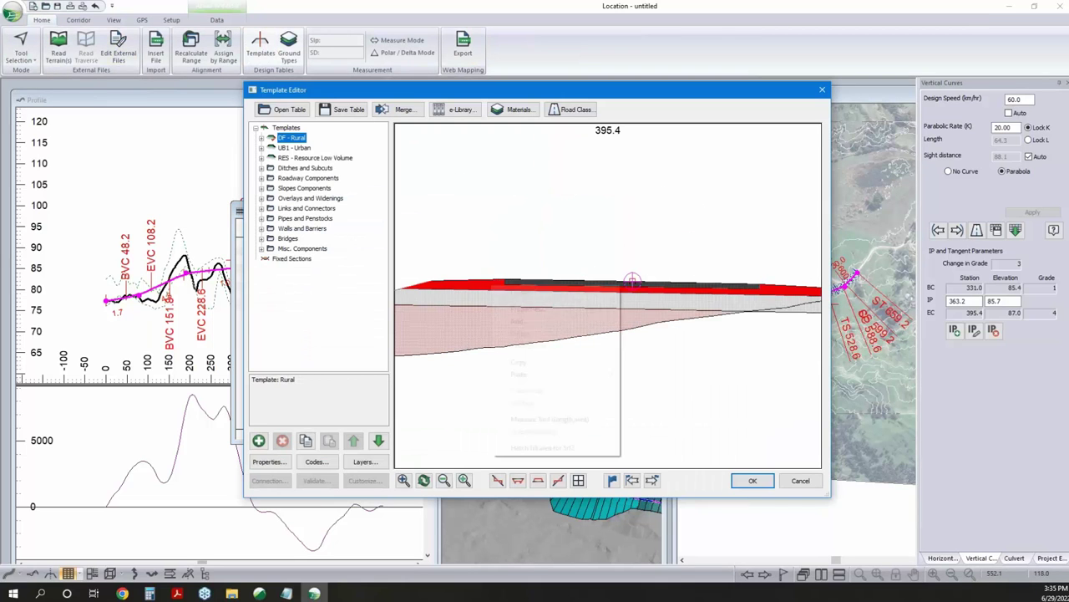
pyautogui.click(551, 447)
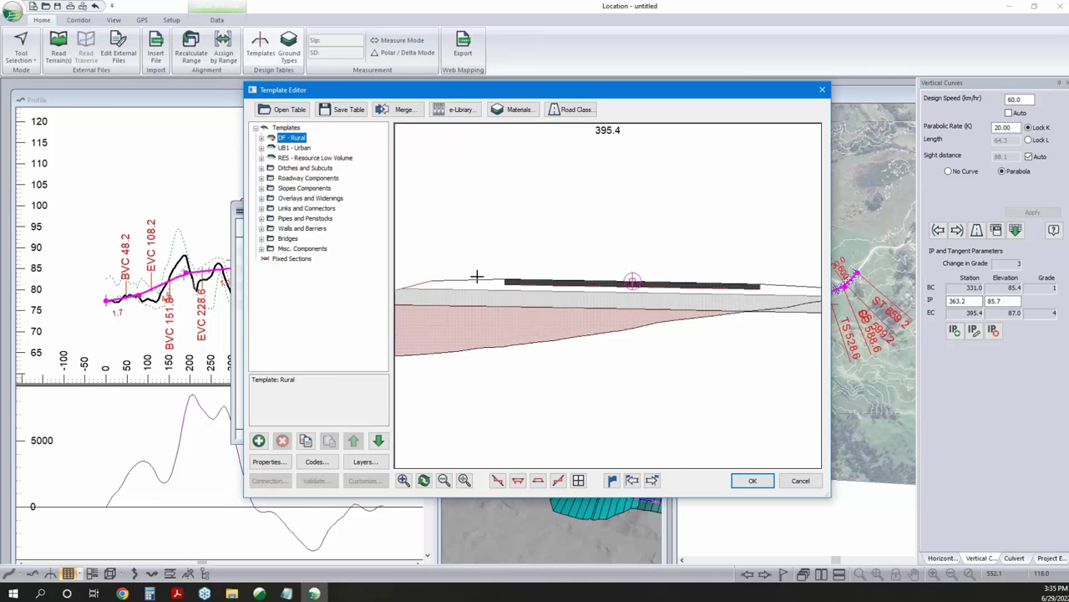
pyautogui.rightClick(479, 283)
pyautogui.click(558, 445)
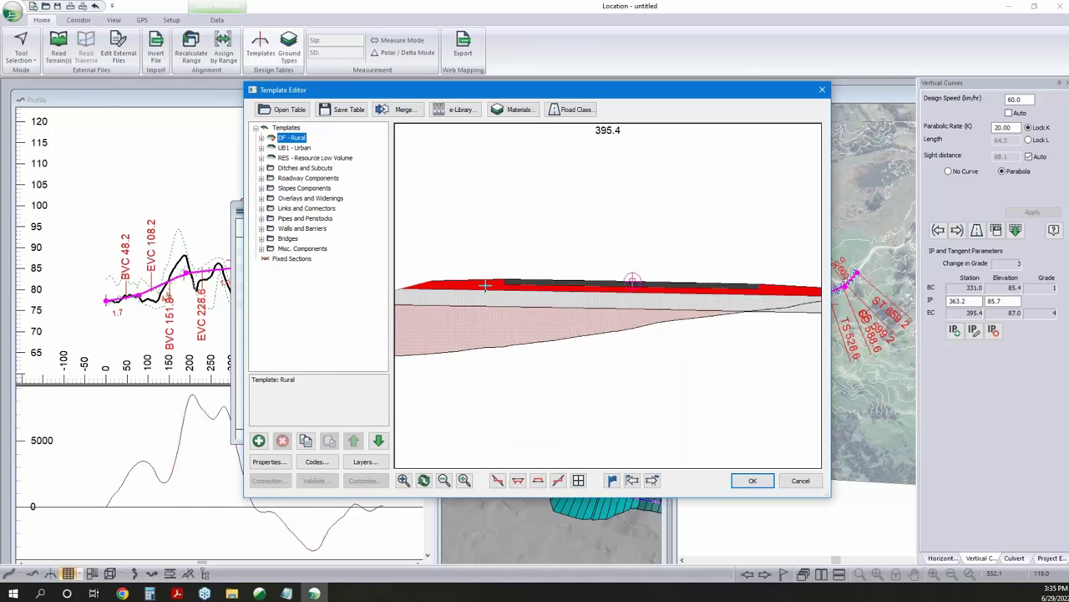
# Check which road layers the Srf2, Srf3 and Srf1 hatch fills belong to, and close the template editor without saving
pyautogui.rightClick(488, 284)
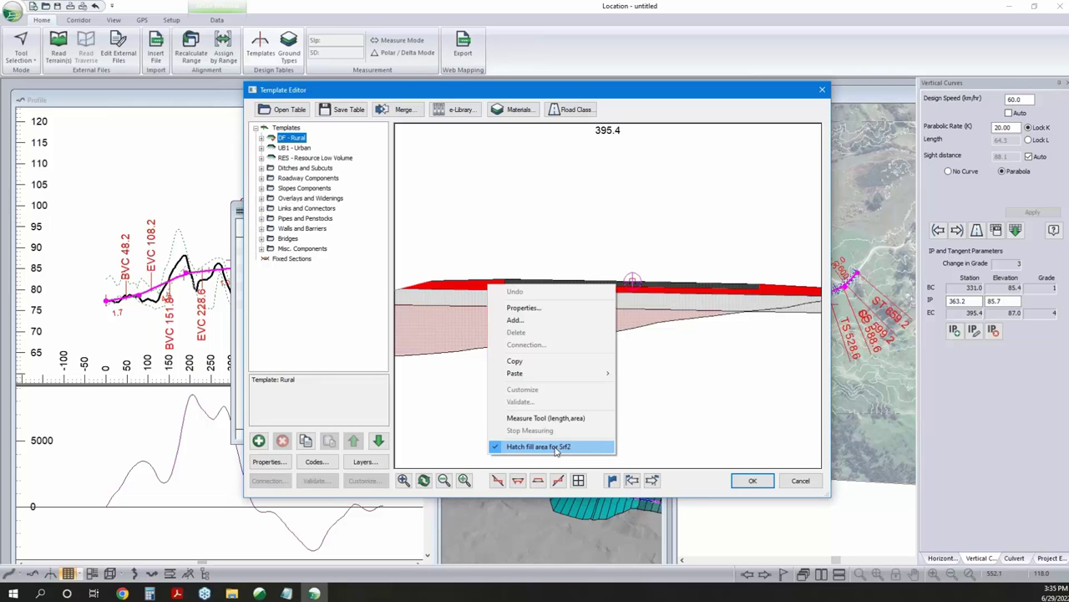
pyautogui.click(666, 432)
pyautogui.rightClick(548, 284)
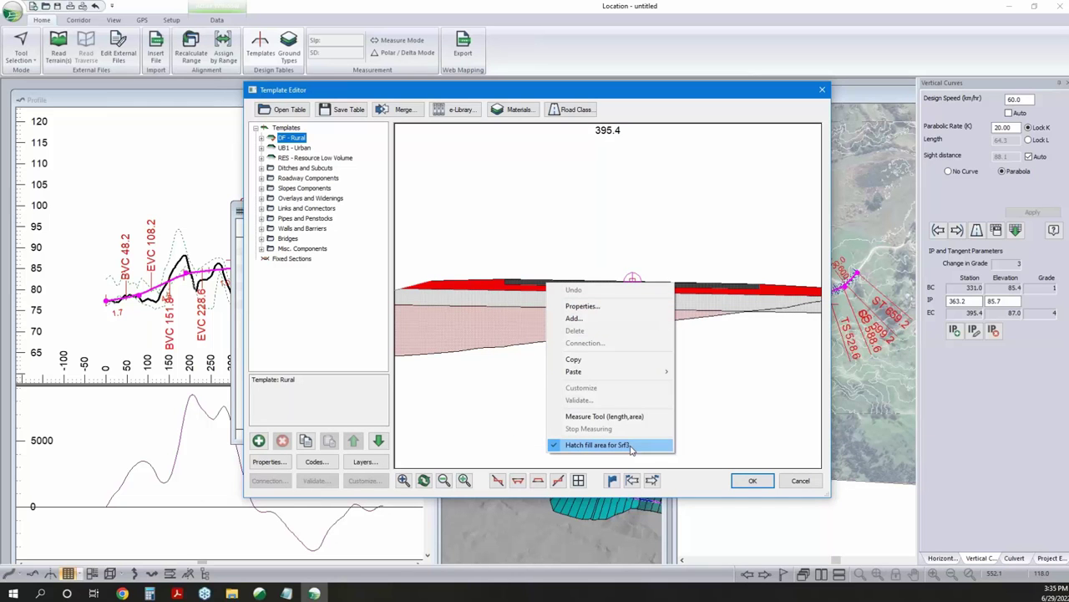
pyautogui.click(733, 412)
pyautogui.rightClick(547, 302)
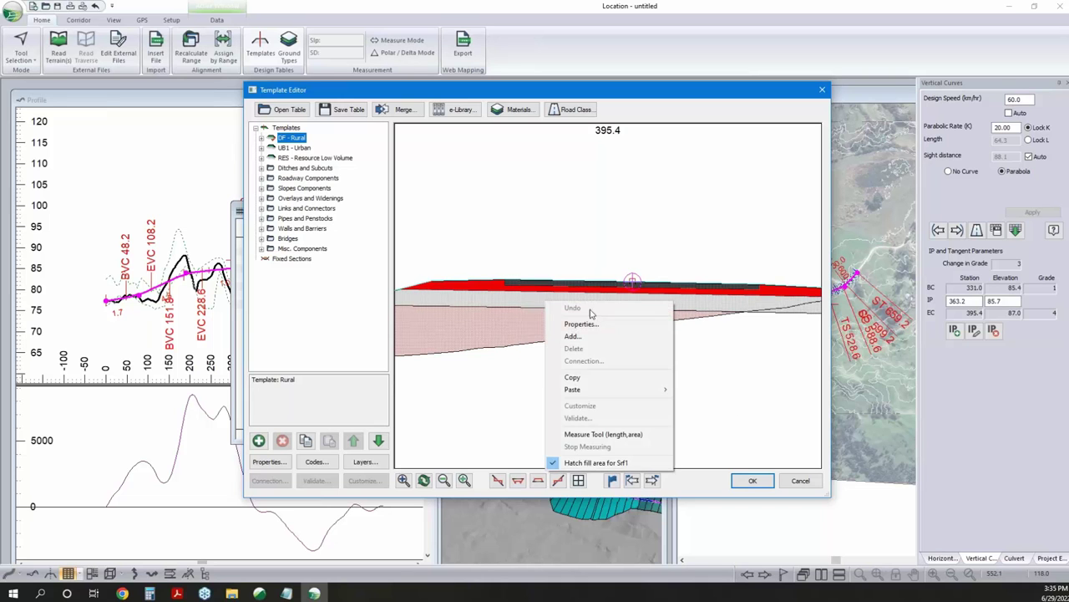
pyautogui.click(625, 463)
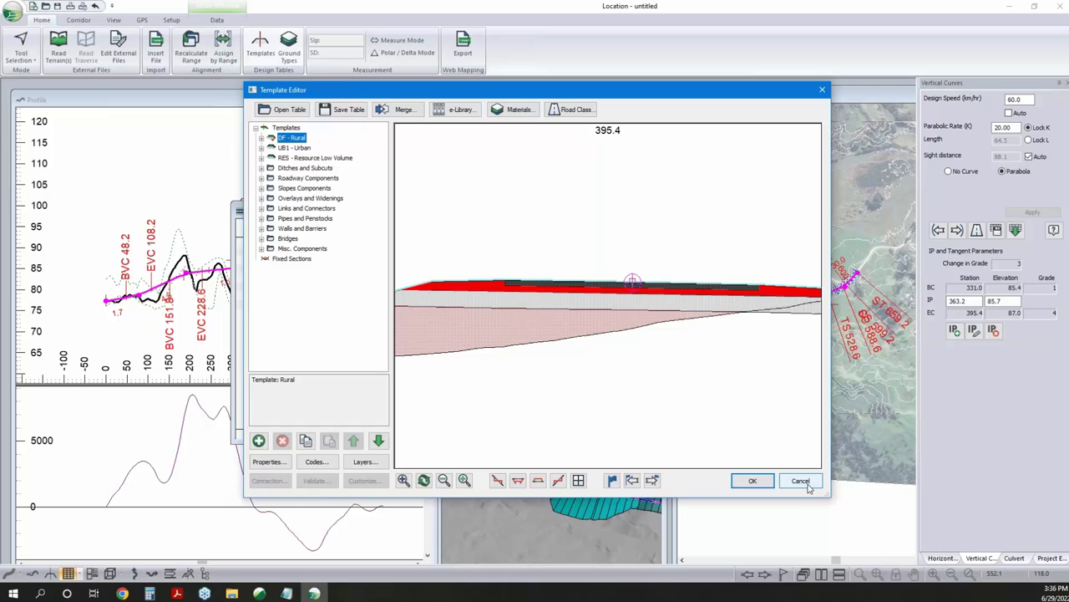
pyautogui.click(801, 482)
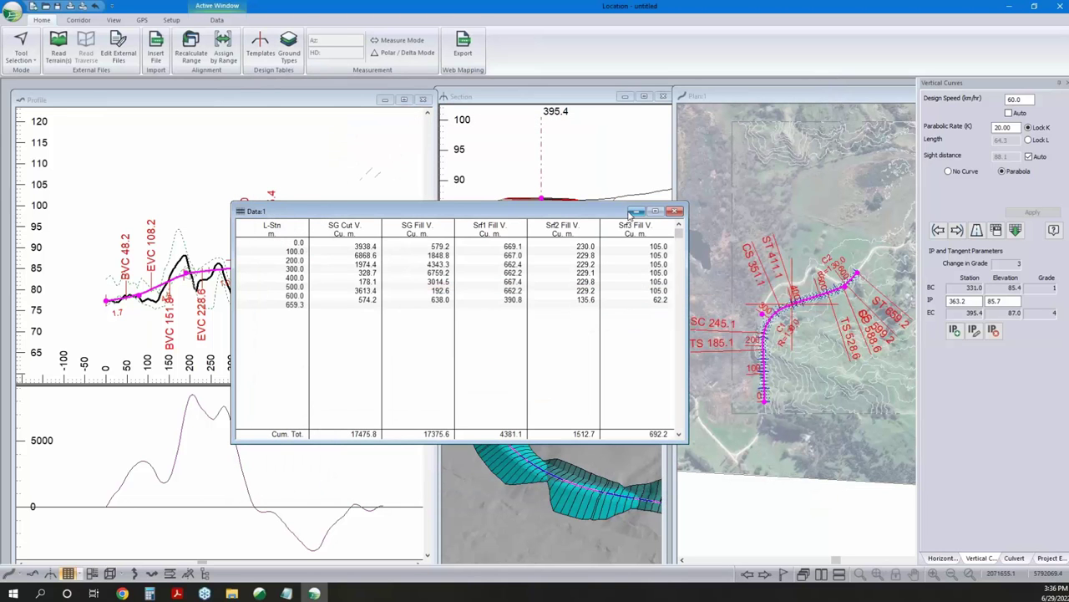
# Minimize the data report and make station 215.0 the current point on the alignment in plan
pyautogui.click(635, 211)
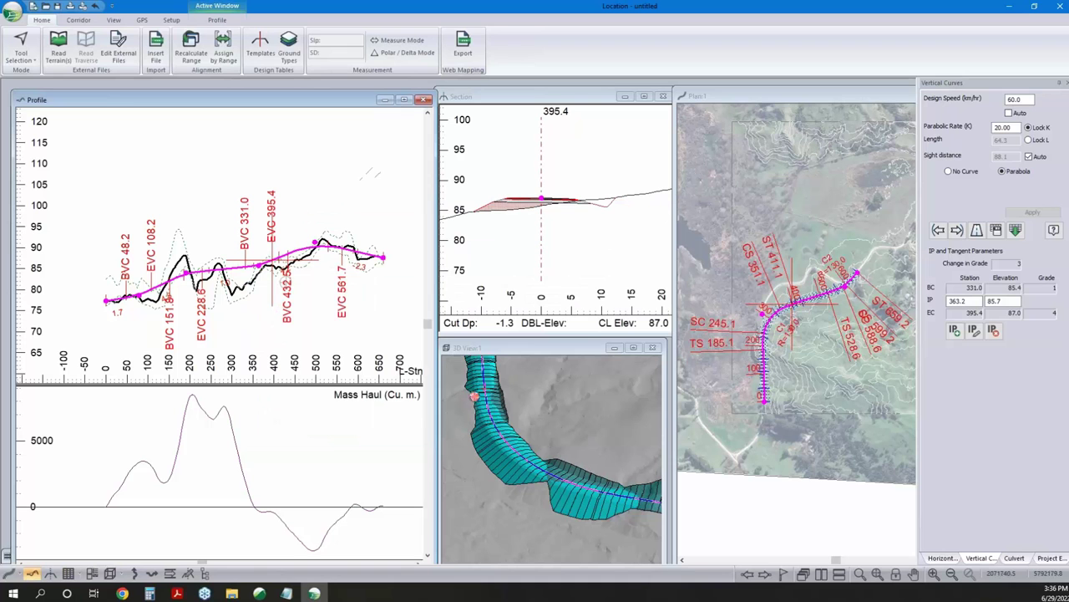
pyautogui.scroll(3, 766, 346)
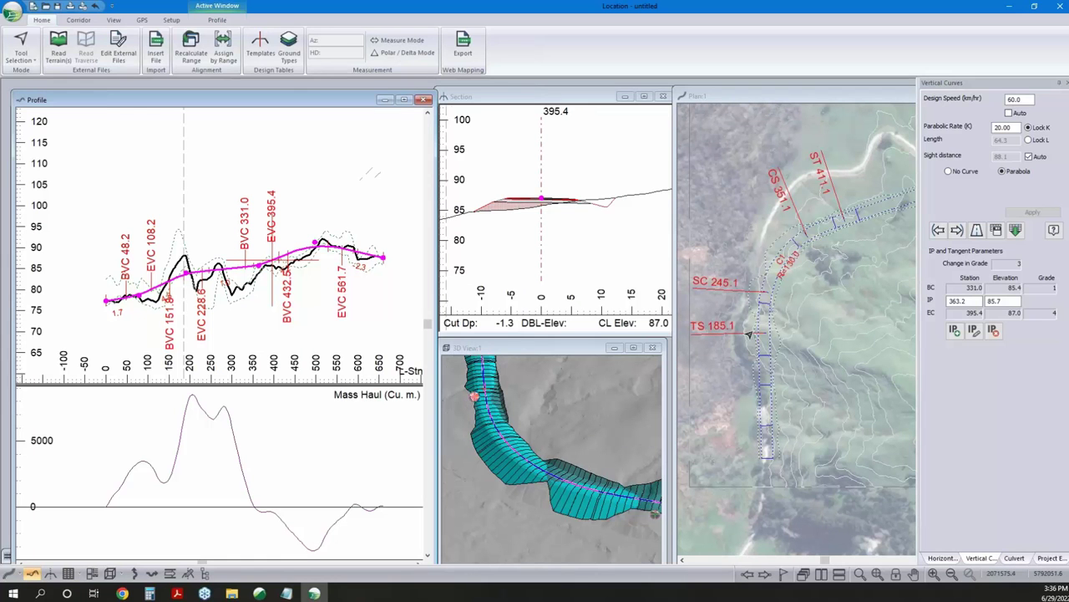
pyautogui.click(760, 314)
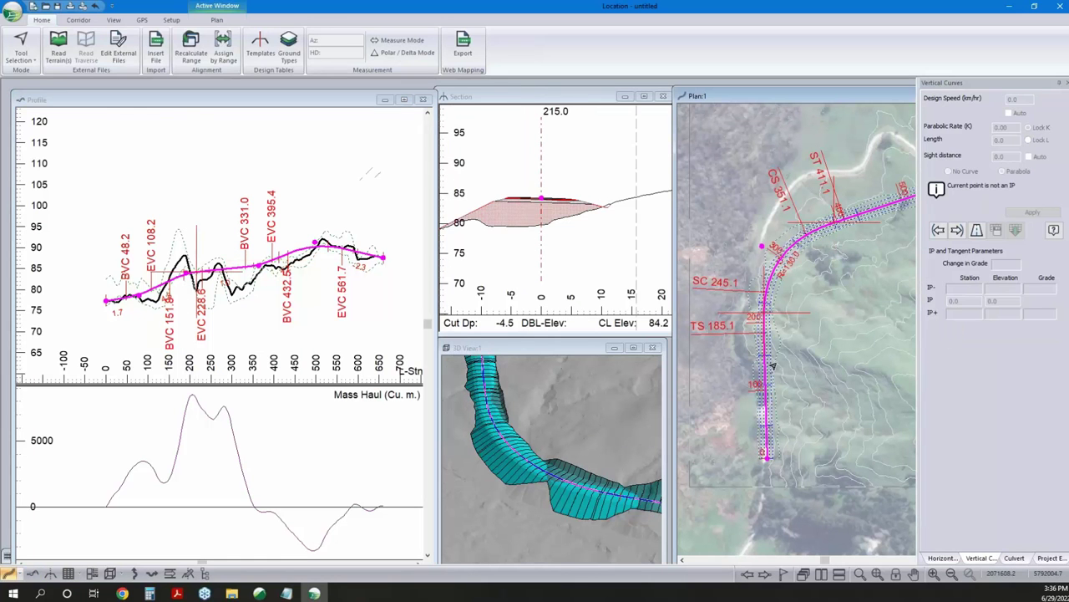
pyautogui.moveTo(781, 354)
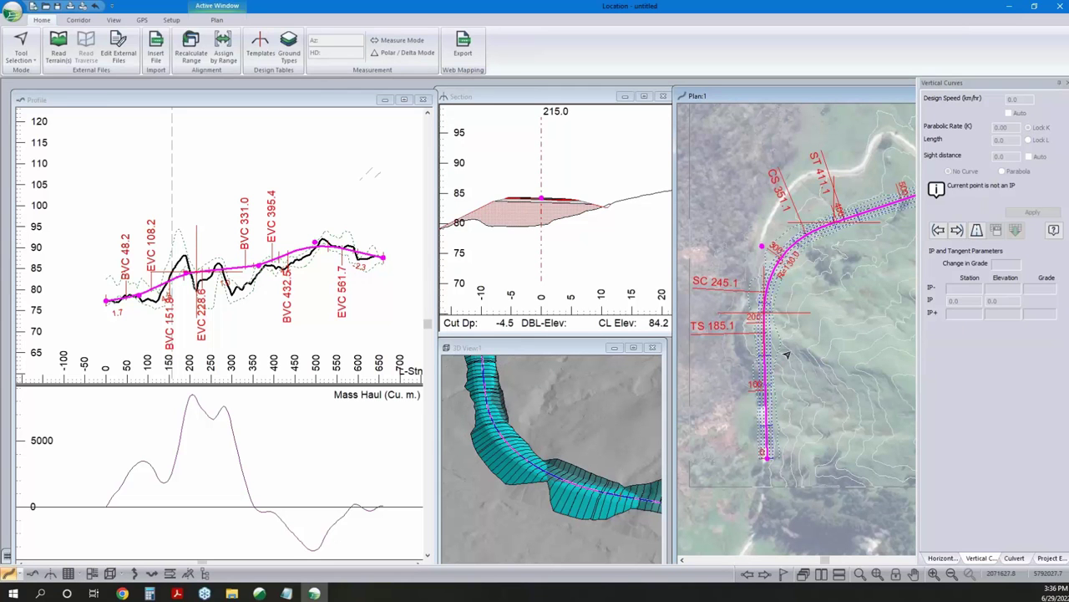
# Make station 599.2 current from the 3D view and add a culvert at that L-line station
pyautogui.click(1013, 557)
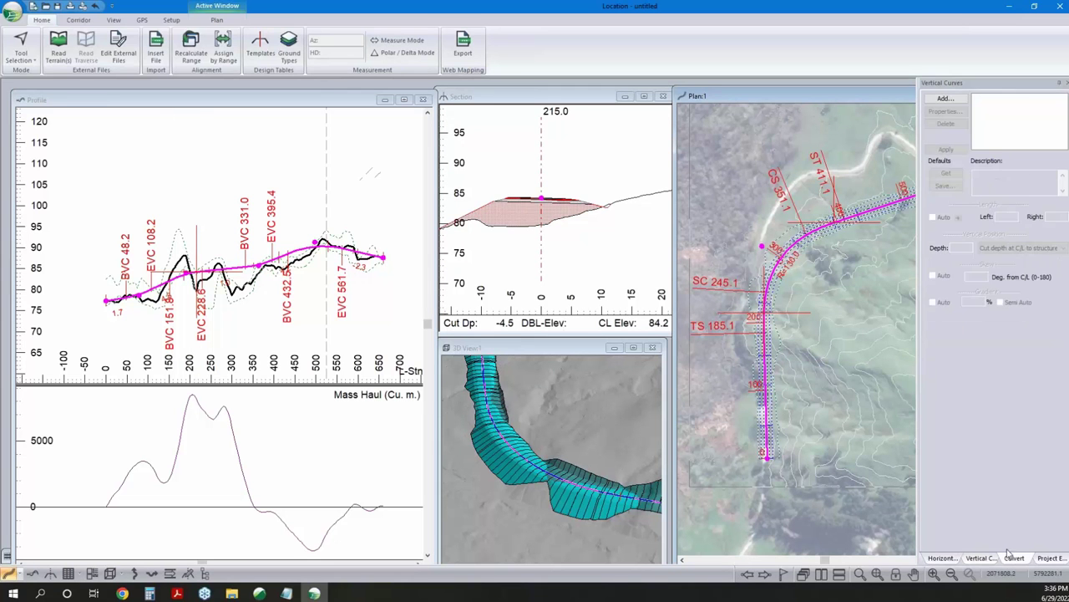
pyautogui.click(546, 451)
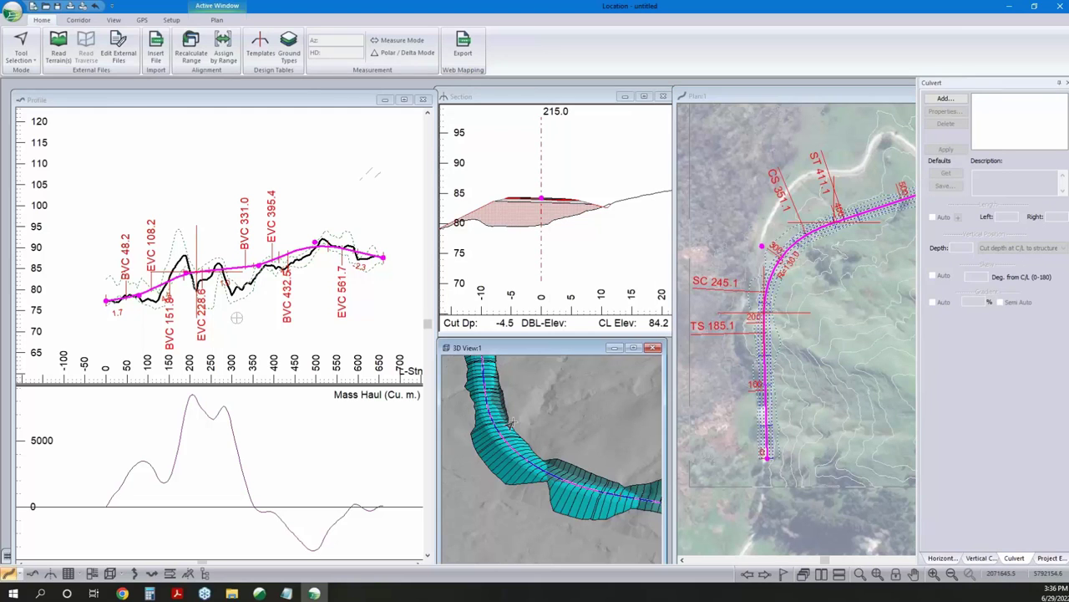
pyautogui.moveTo(540, 441); pyautogui.dragTo(530, 475)
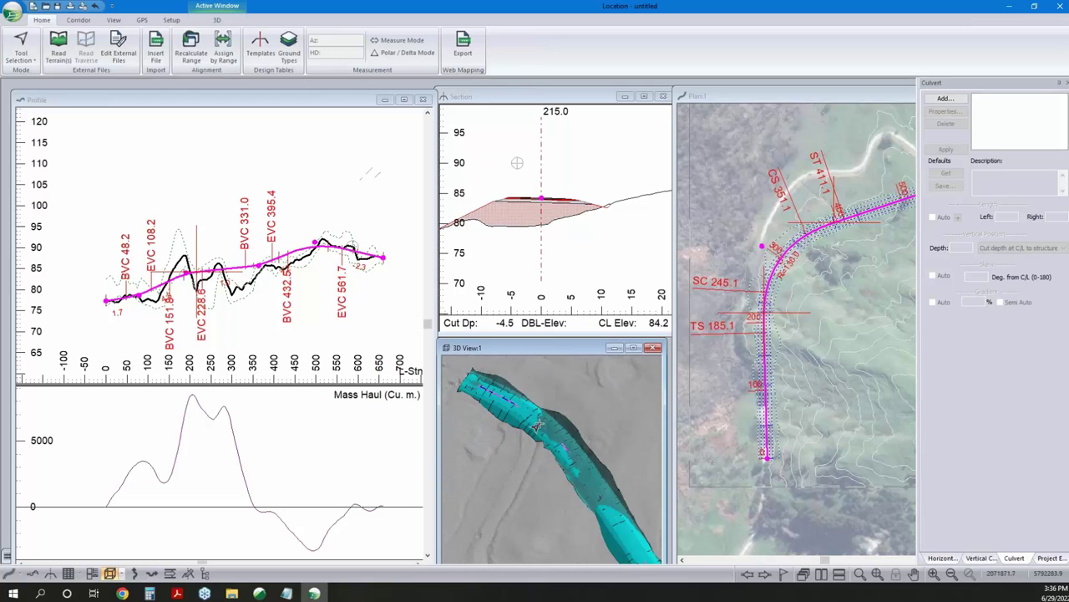
pyautogui.scroll(2, 359, 242)
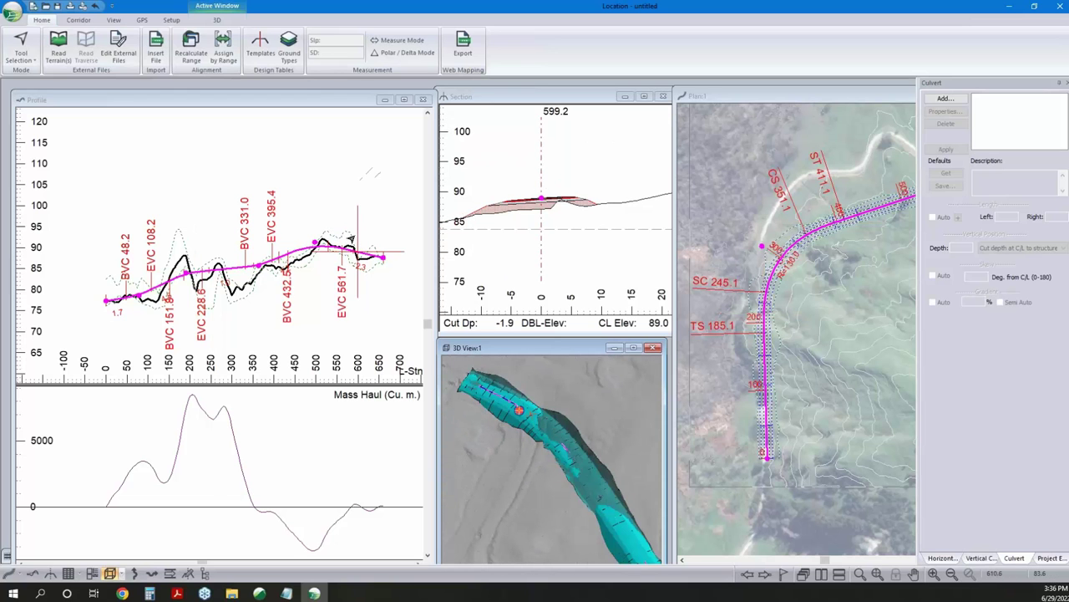
pyautogui.scroll(2, 368, 254)
pyautogui.scroll(1, 341, 263)
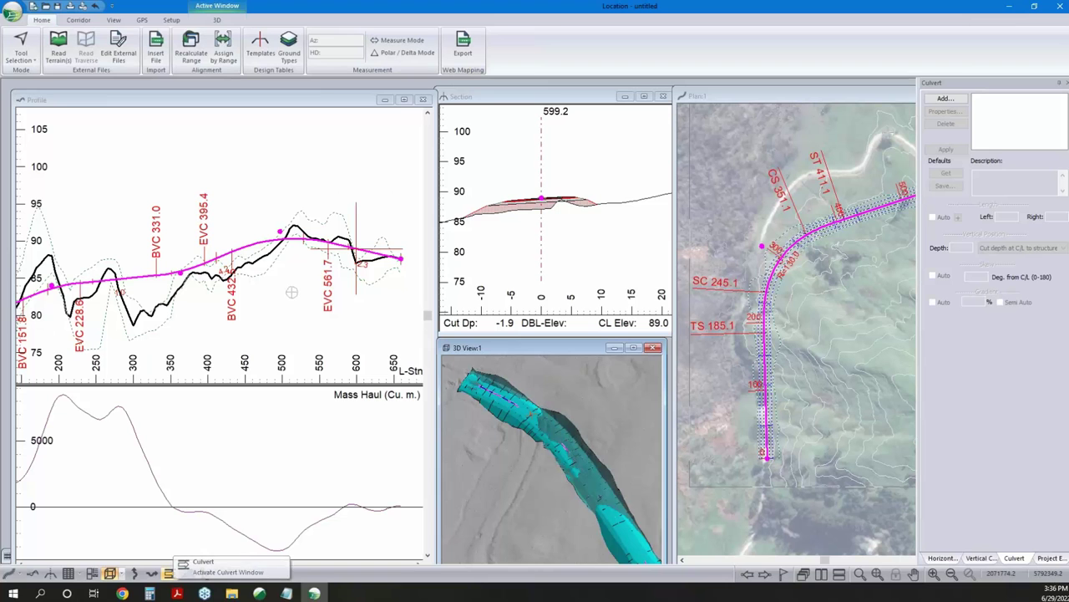
pyautogui.click(942, 99)
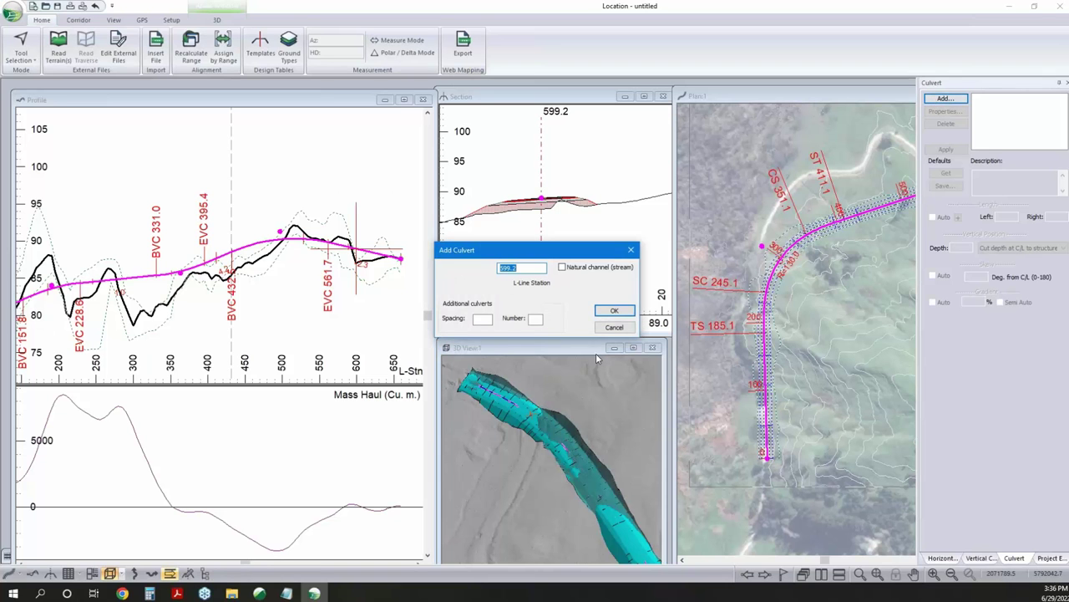
pyautogui.click(614, 310)
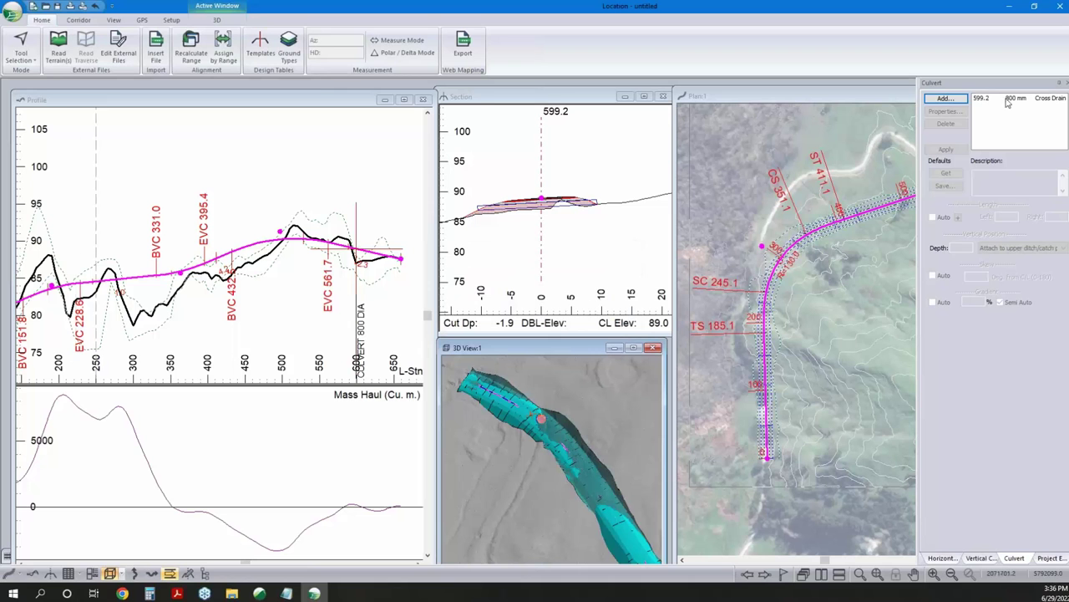
# Review the available shapes in the new culvert's properties and close them without changes
pyautogui.click(1009, 99)
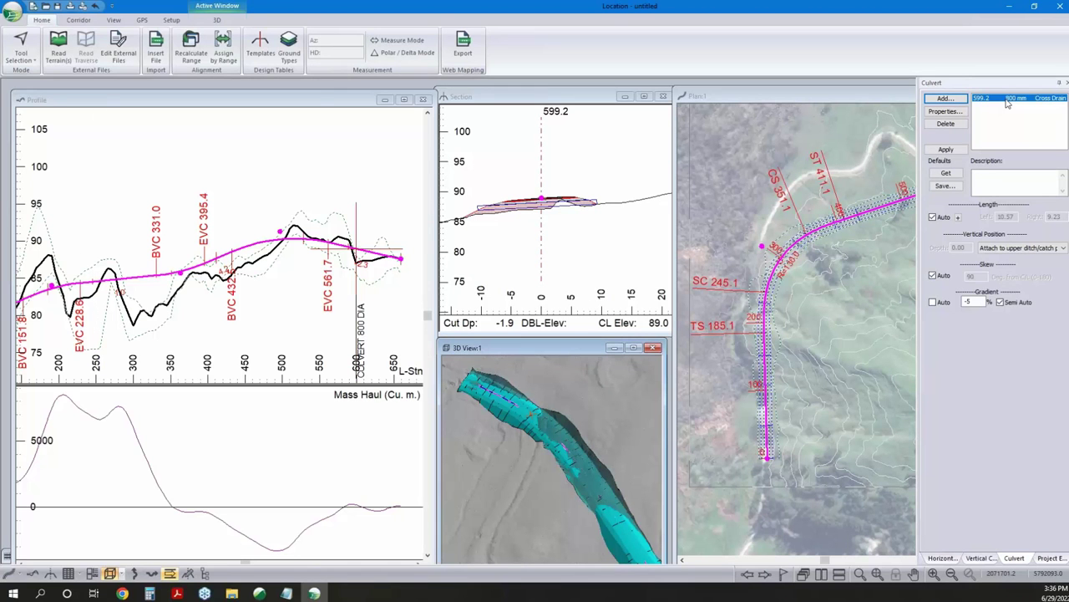
pyautogui.doubleClick(1009, 100)
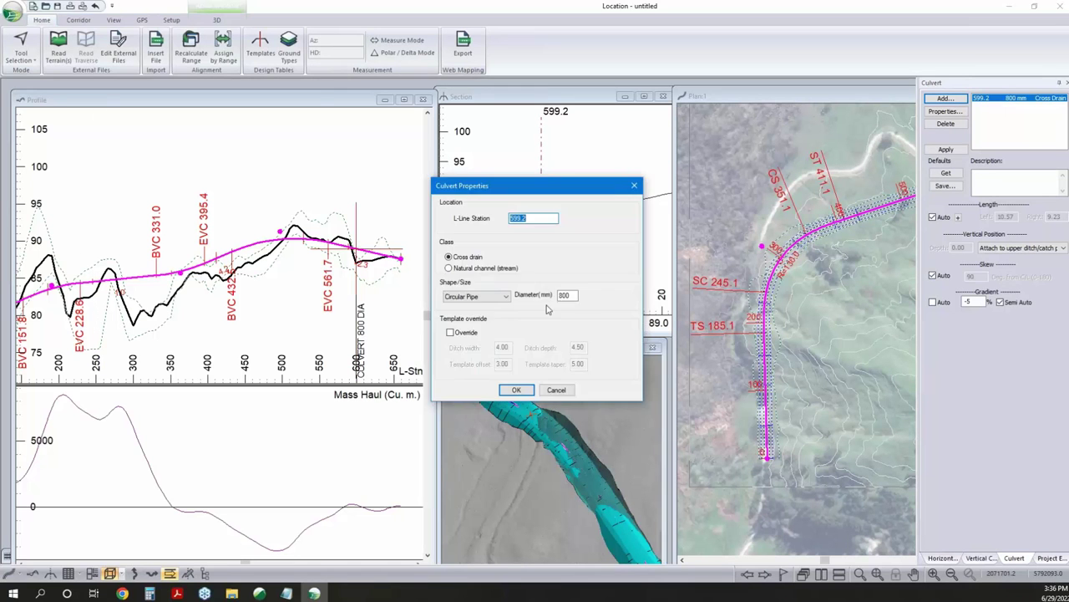
pyautogui.click(506, 296)
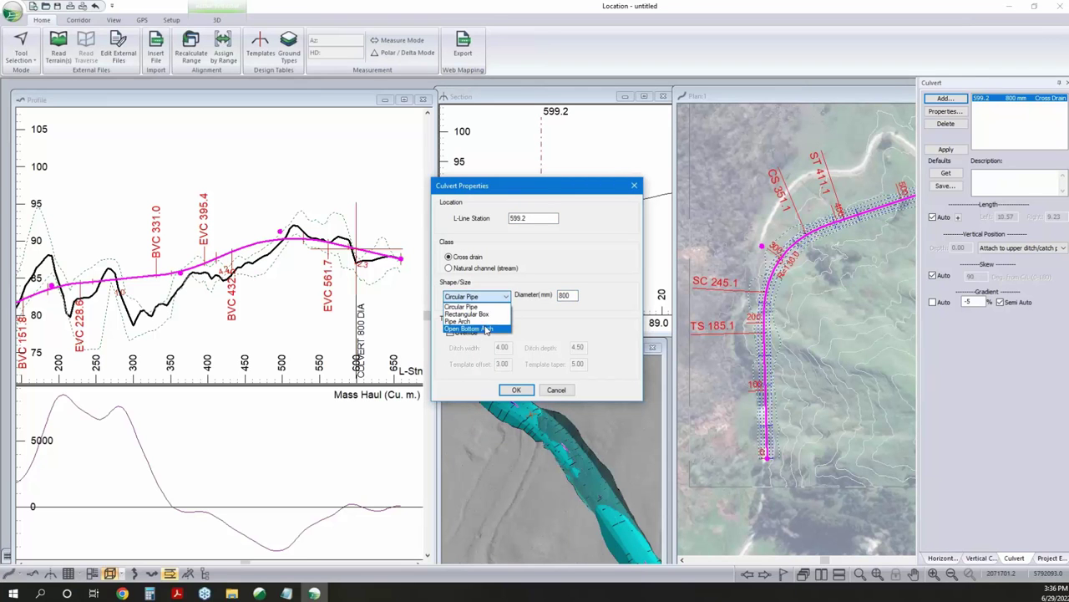
pyautogui.click(541, 325)
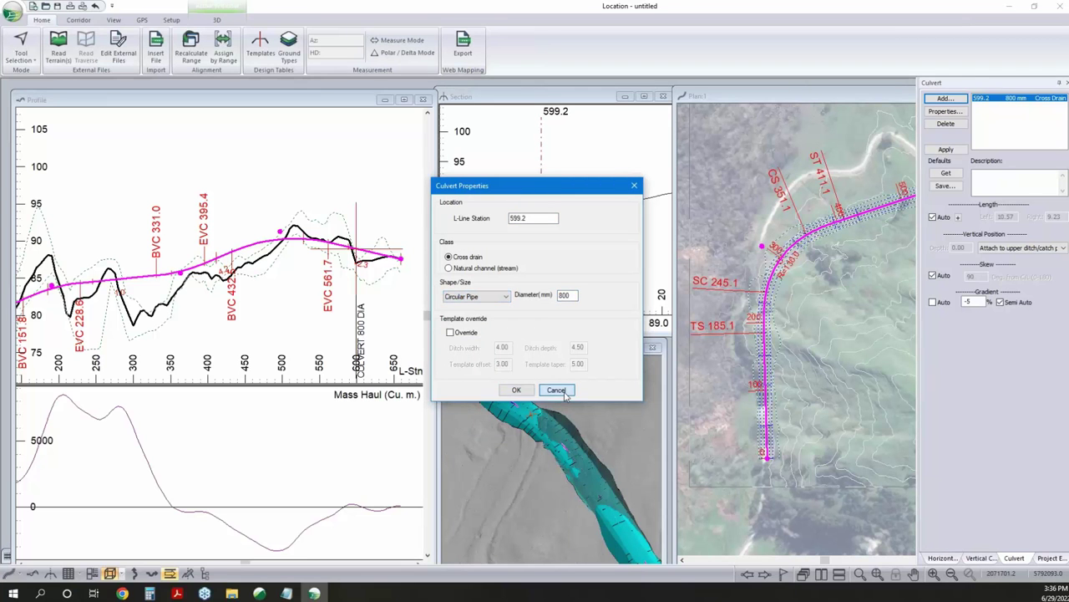
pyautogui.click(561, 392)
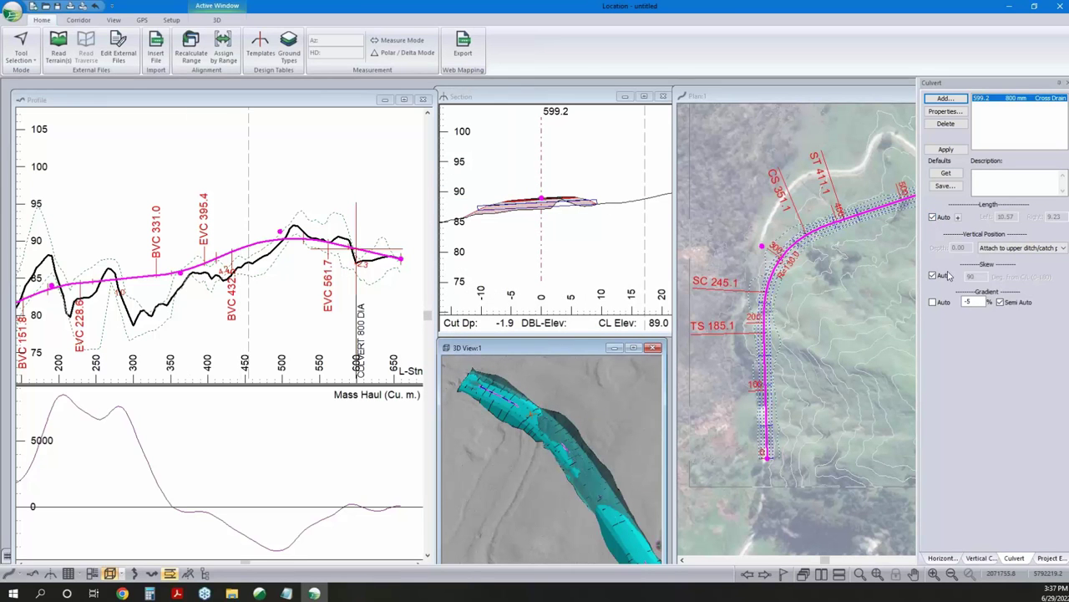
# Turn off automatic skew for the culvert at station 599.2 and set its skew to 80 degrees from the centreline
pyautogui.click(934, 276)
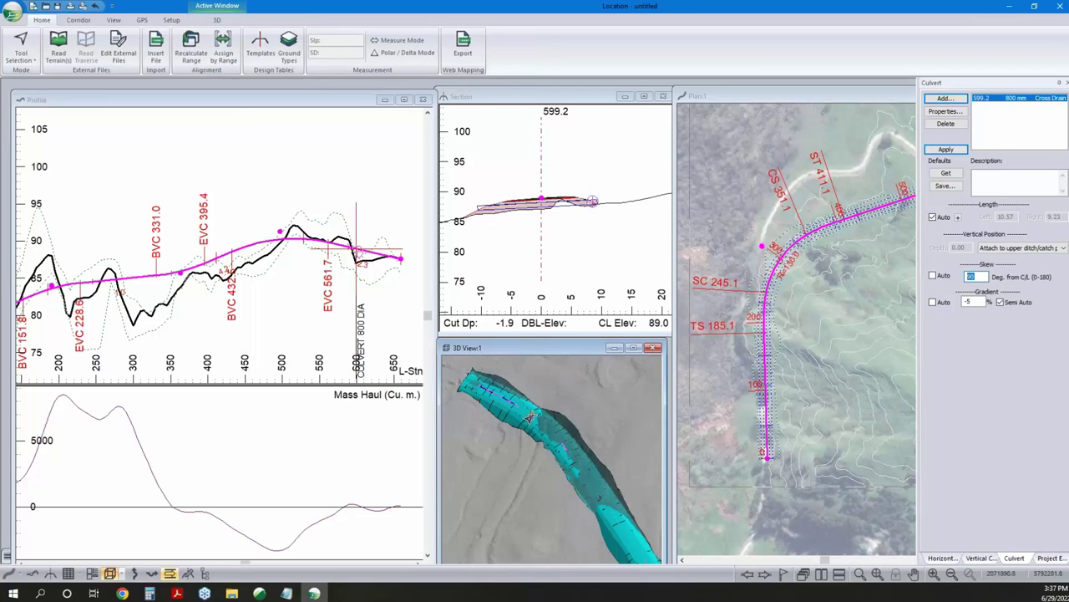
pyautogui.scroll(3, 529, 416)
pyautogui.scroll(3, 561, 457)
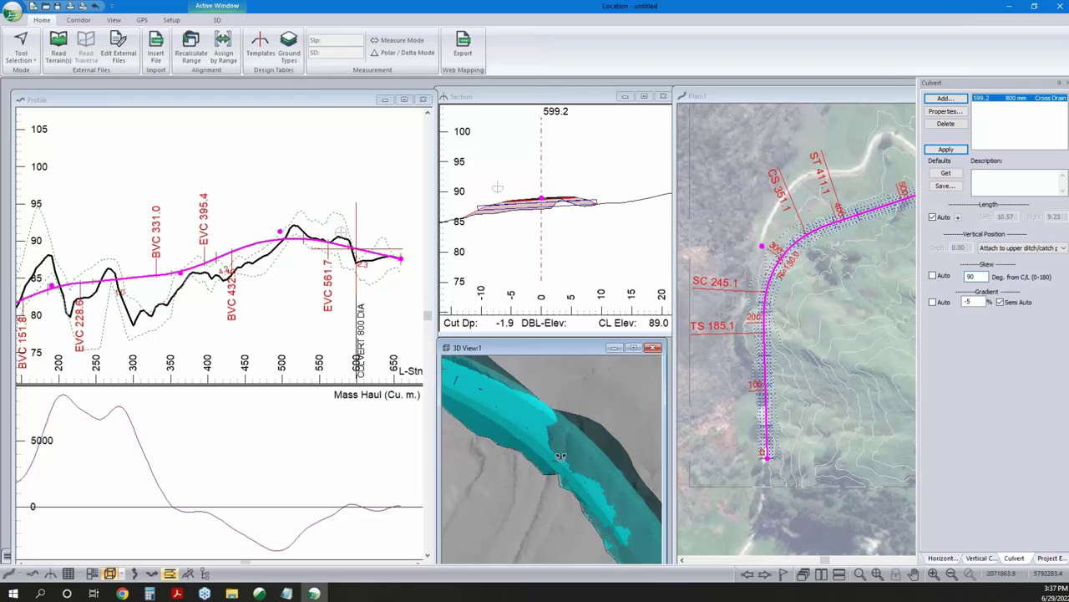
pyautogui.scroll(-4, 560, 456)
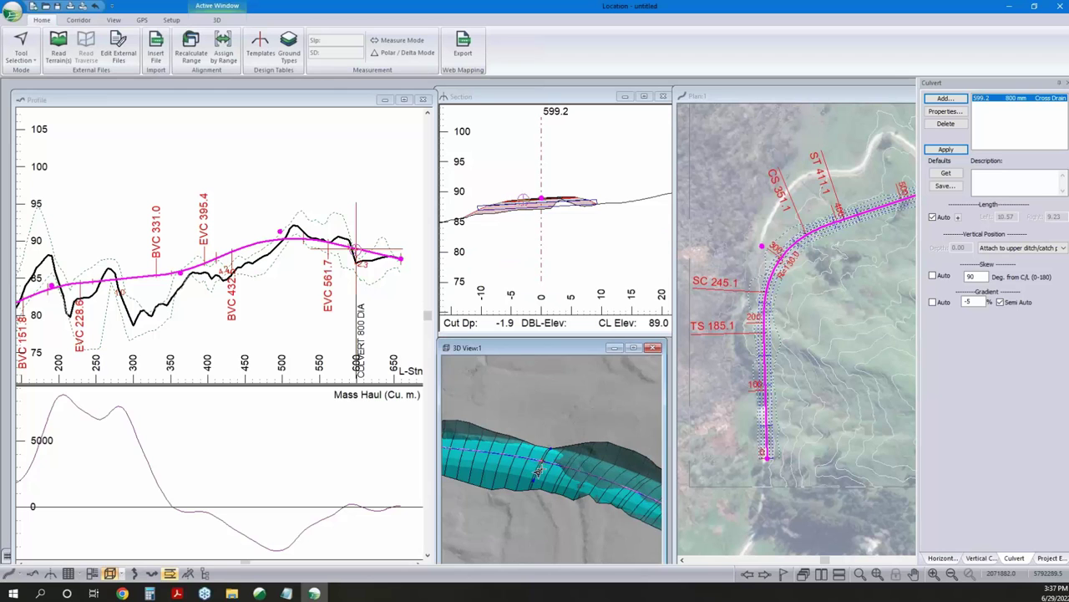
pyautogui.scroll(3, 538, 472)
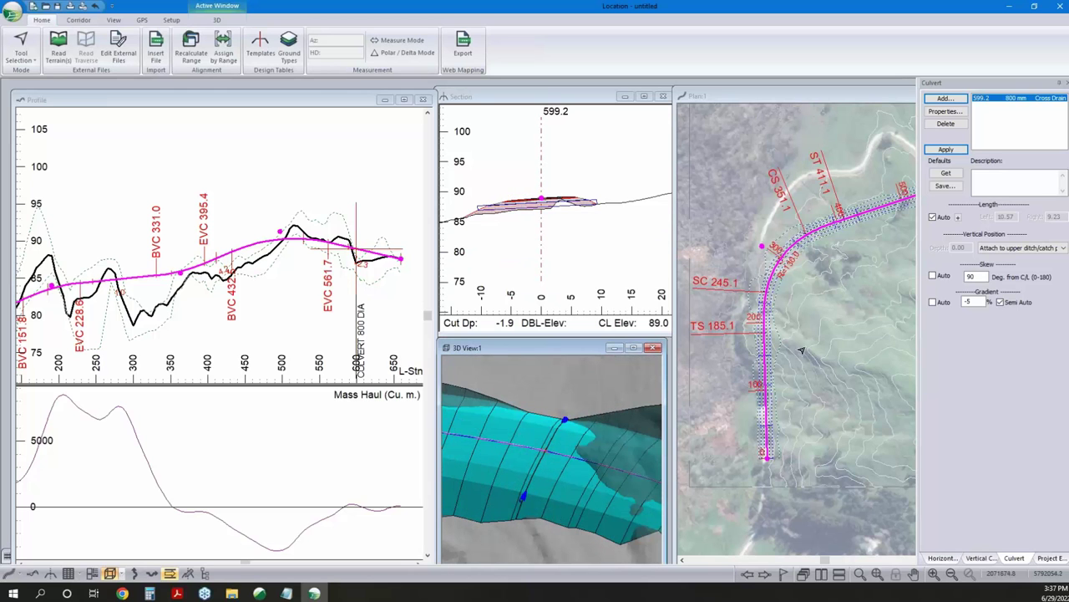
pyautogui.doubleClick(972, 277)
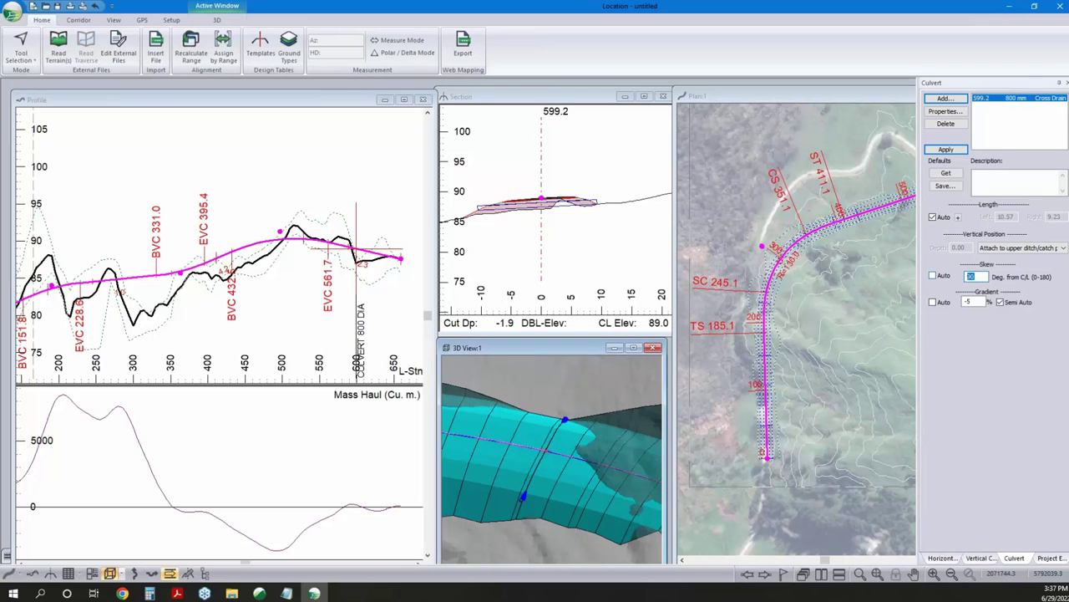
pyautogui.write('80')
pyautogui.press('Return')
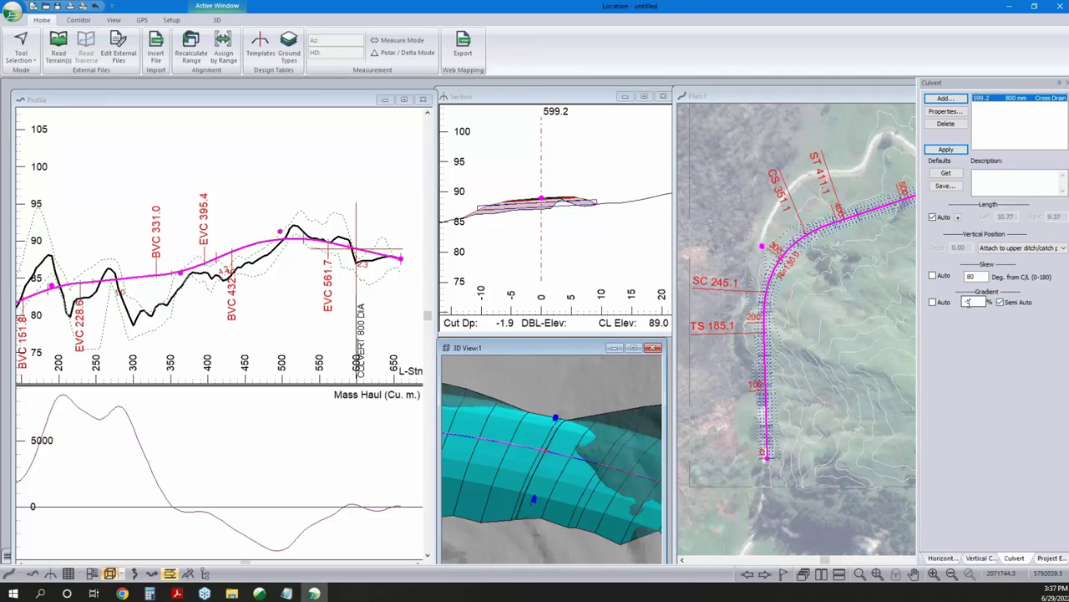
# Switch the gradient of the culvert at station 599.2 to automatic and apply the change
pyautogui.doubleClick(970, 302)
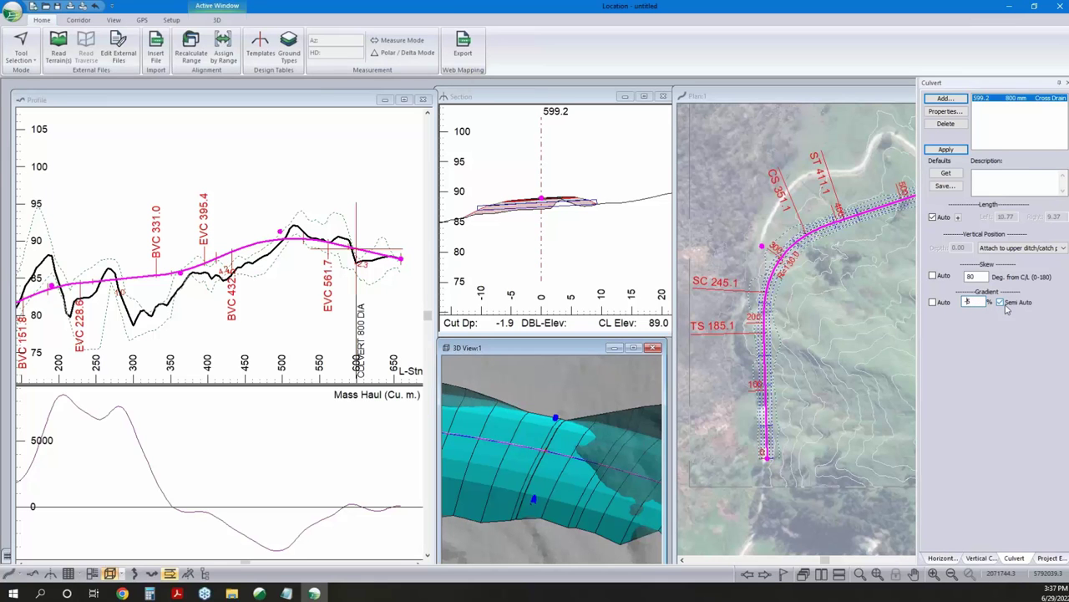
pyautogui.click(933, 301)
pyautogui.click(946, 150)
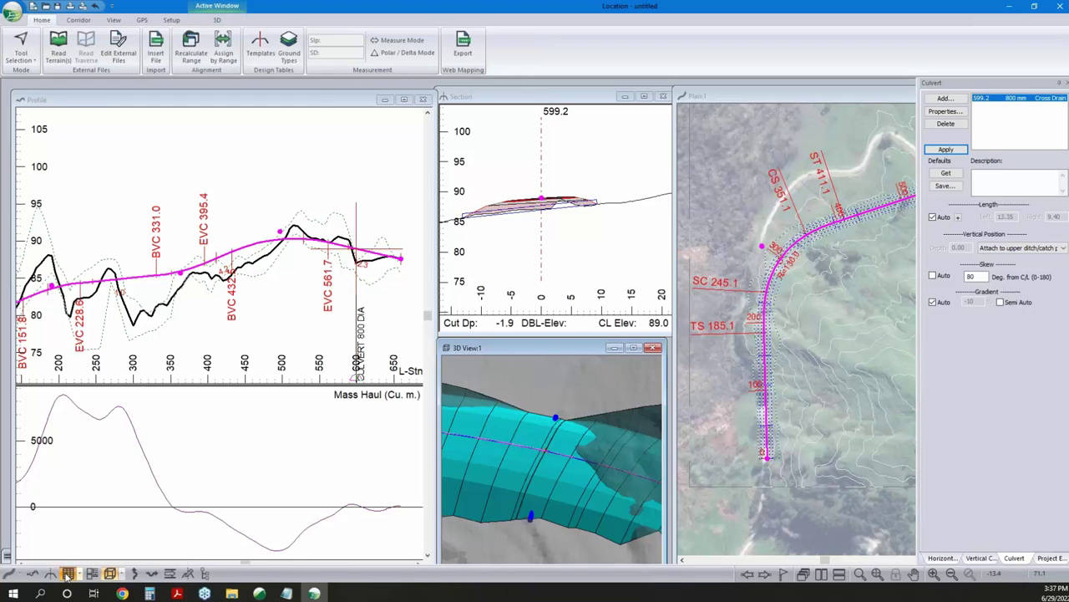
# Create a new data report and limit its rows to culvert insertion points instead of profile points
pyautogui.click(68, 574)
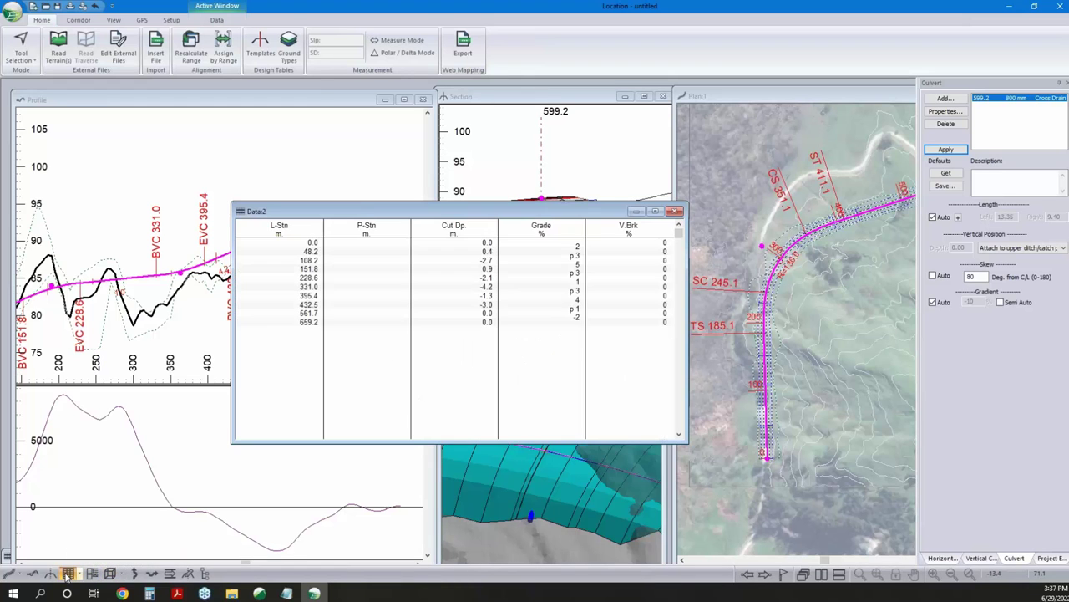
pyautogui.rightClick(426, 291)
pyautogui.click(462, 346)
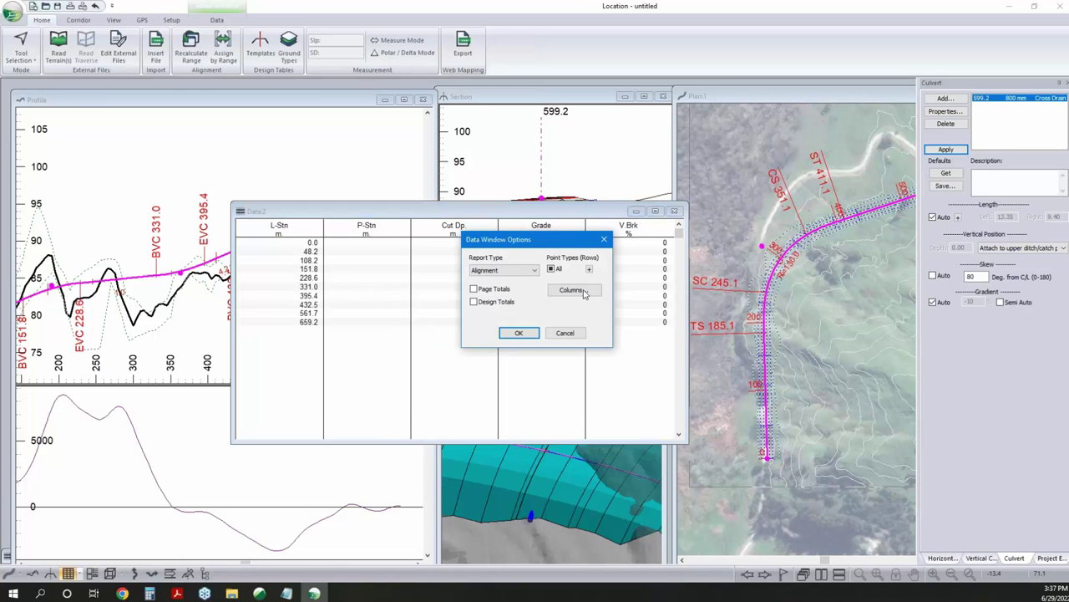
pyautogui.click(589, 270)
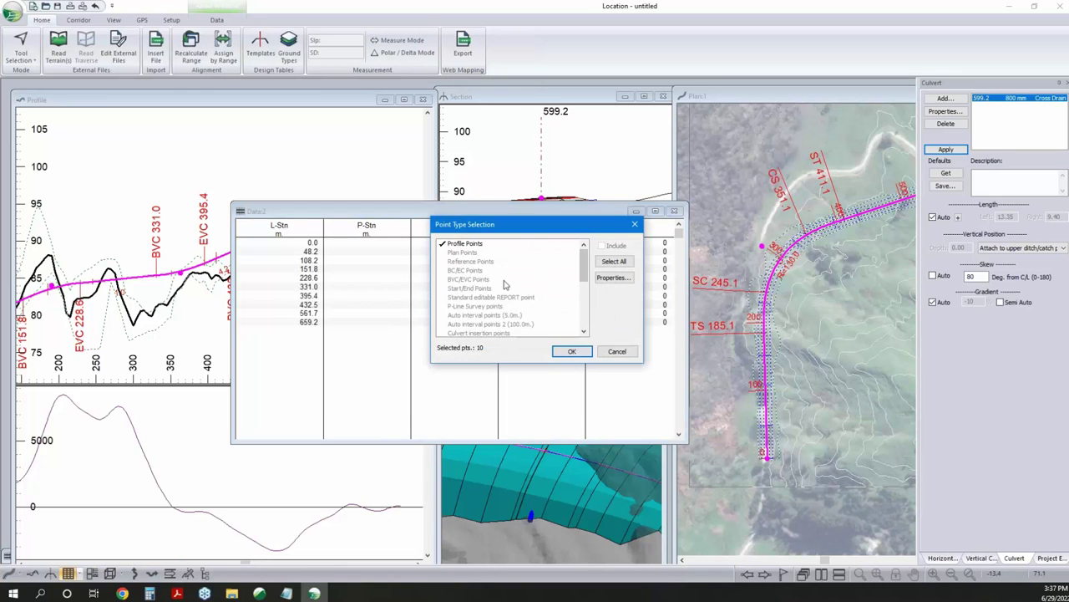
pyautogui.click(472, 245)
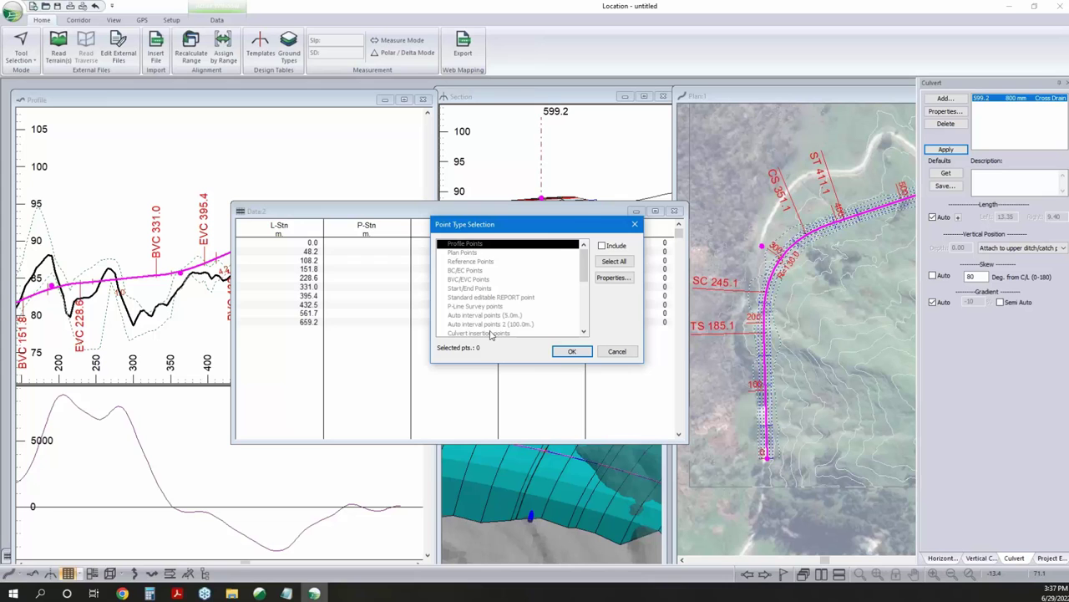
pyautogui.click(492, 332)
pyautogui.click(572, 351)
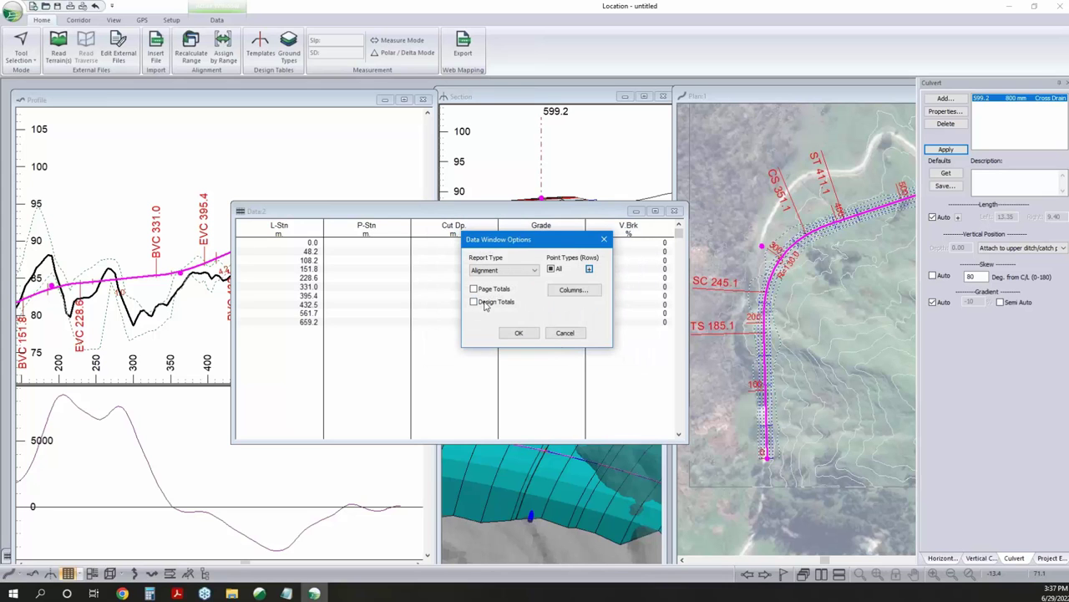
# Remove every column from the culvert report except L-Stn
pyautogui.click(567, 290)
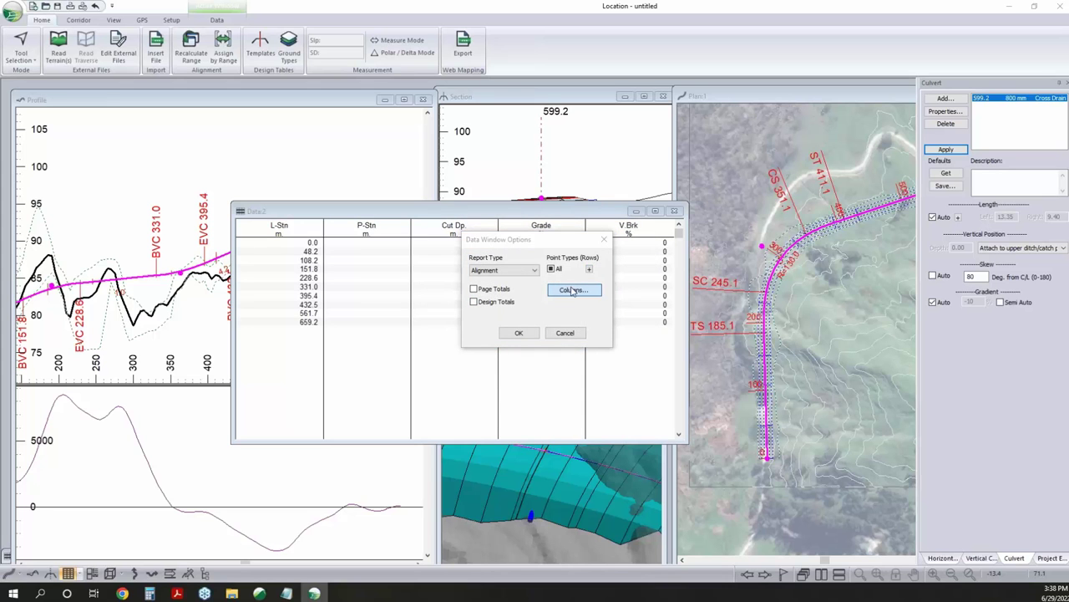
pyautogui.click(568, 290)
pyautogui.click(564, 251)
pyautogui.click(576, 322)
pyautogui.click(576, 322)
pyautogui.click(577, 321)
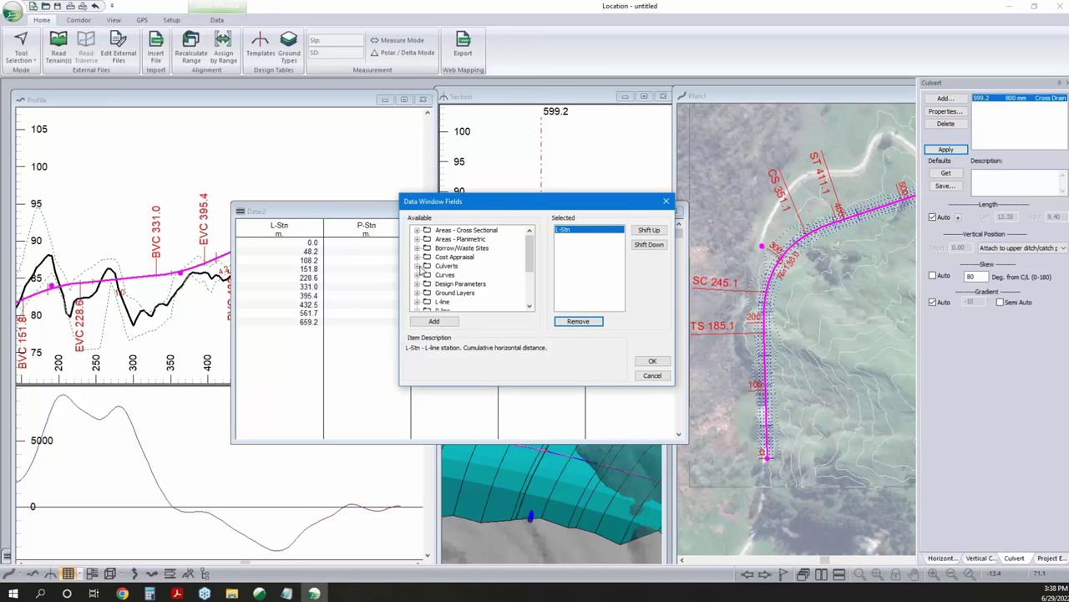
# Add the culvert diameter (Cul DIA) and culvert length (Cul Len) columns to the report and apply the report options
pyautogui.doubleClick(446, 266)
pyautogui.doubleClick(466, 265)
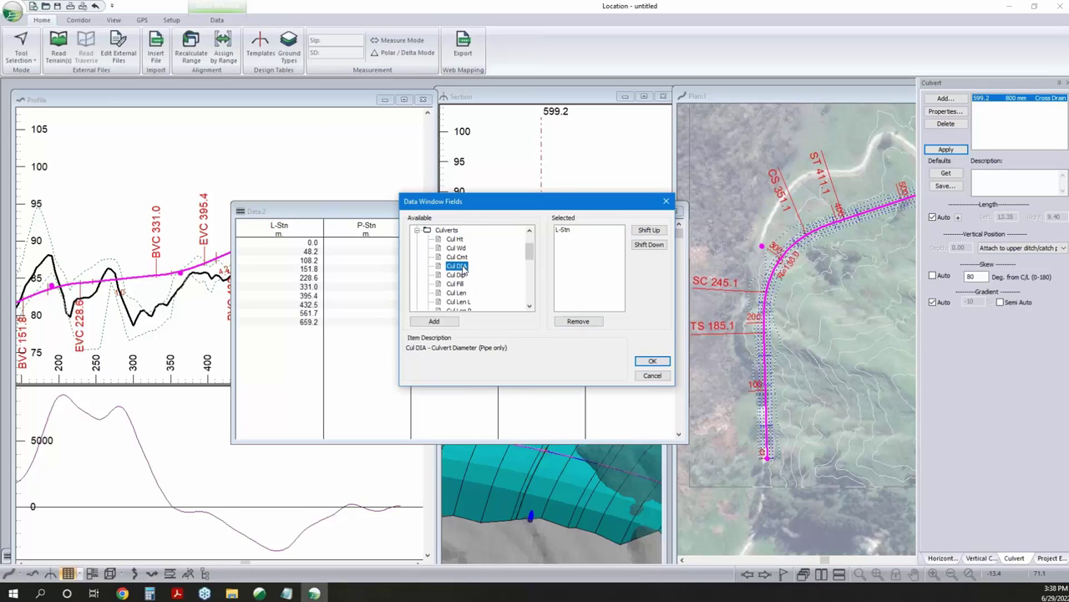
pyautogui.doubleClick(459, 293)
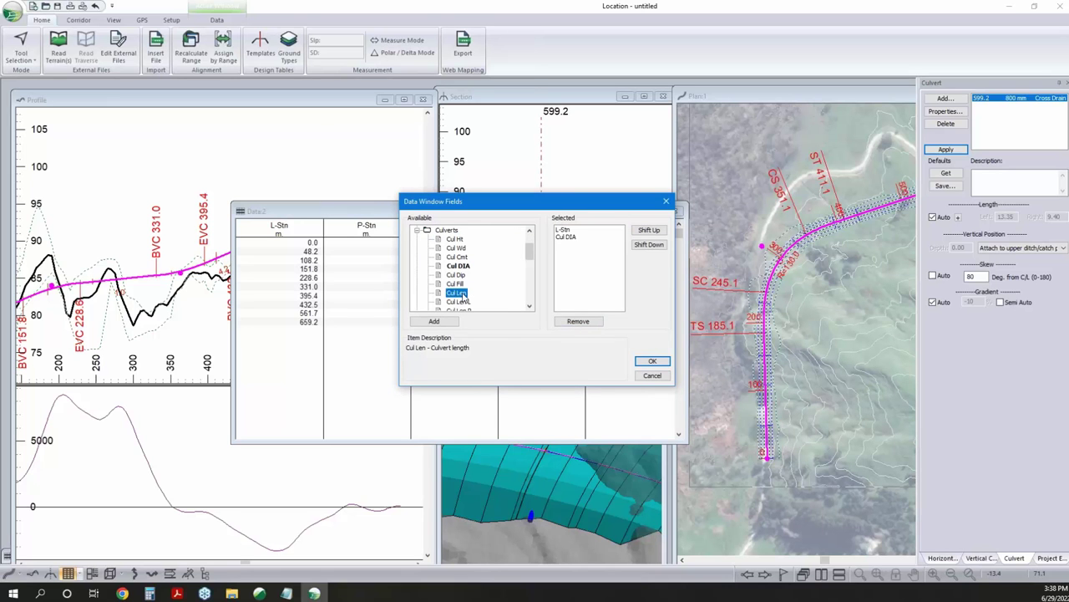
pyautogui.click(652, 360)
pyautogui.click(518, 333)
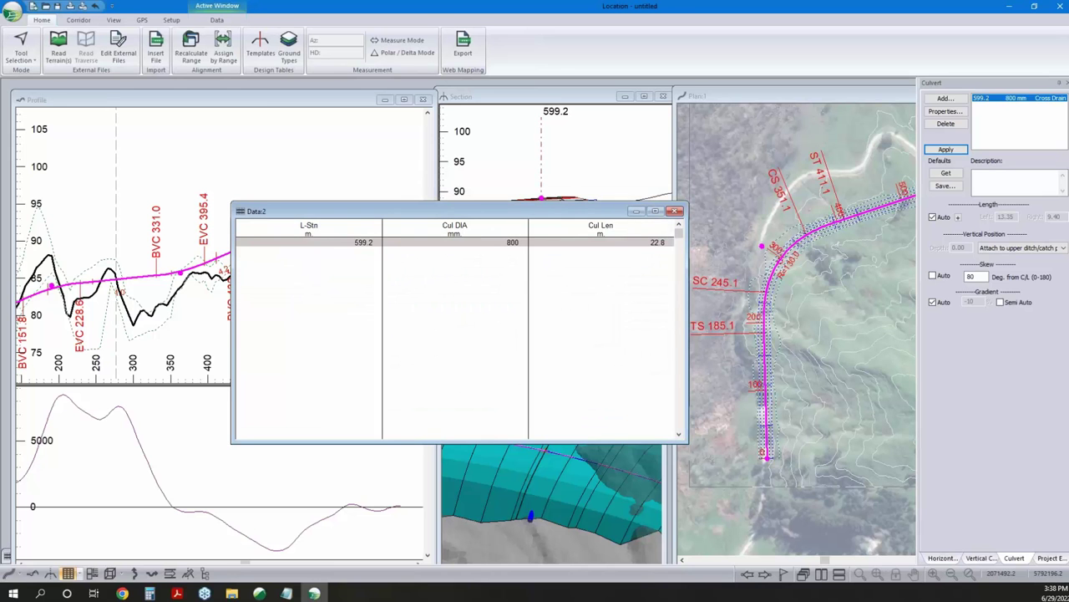
# Make station 215.0 current in plan and add a culvert there
pyautogui.click(746, 330)
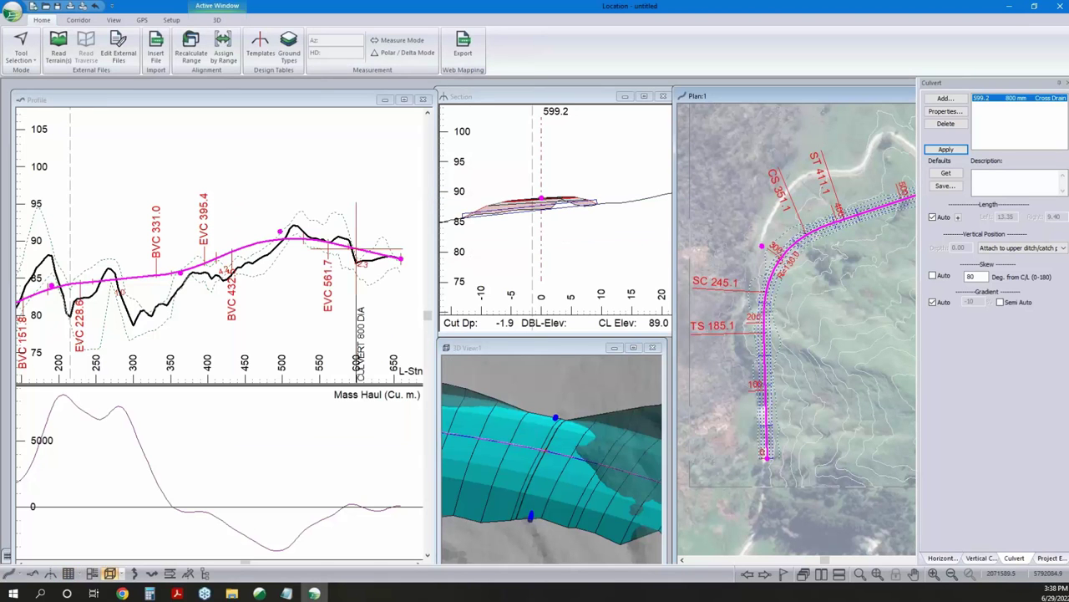
pyautogui.click(945, 97)
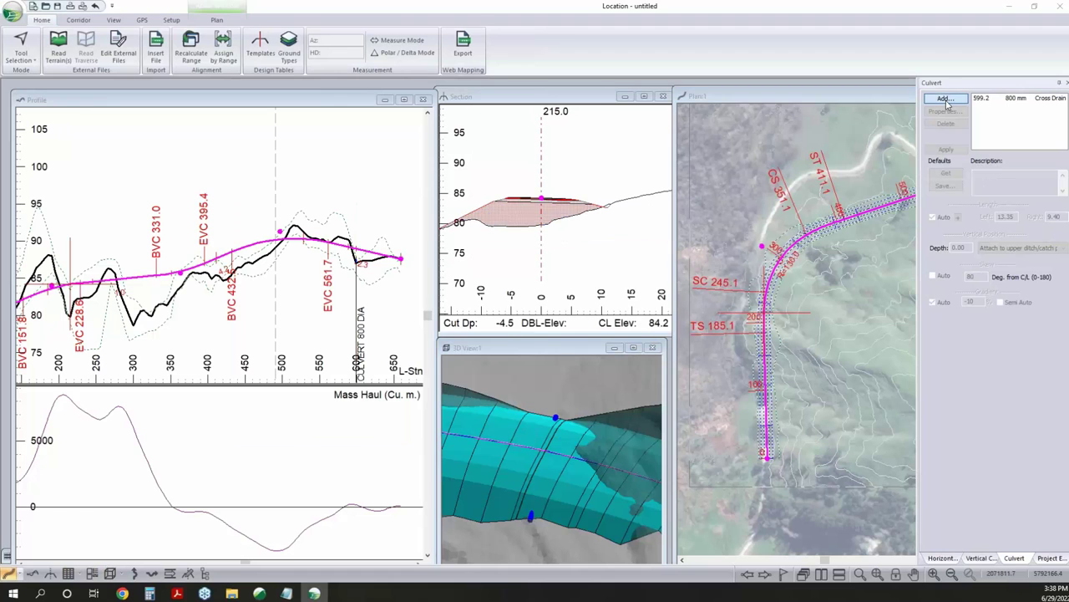
pyautogui.click(613, 310)
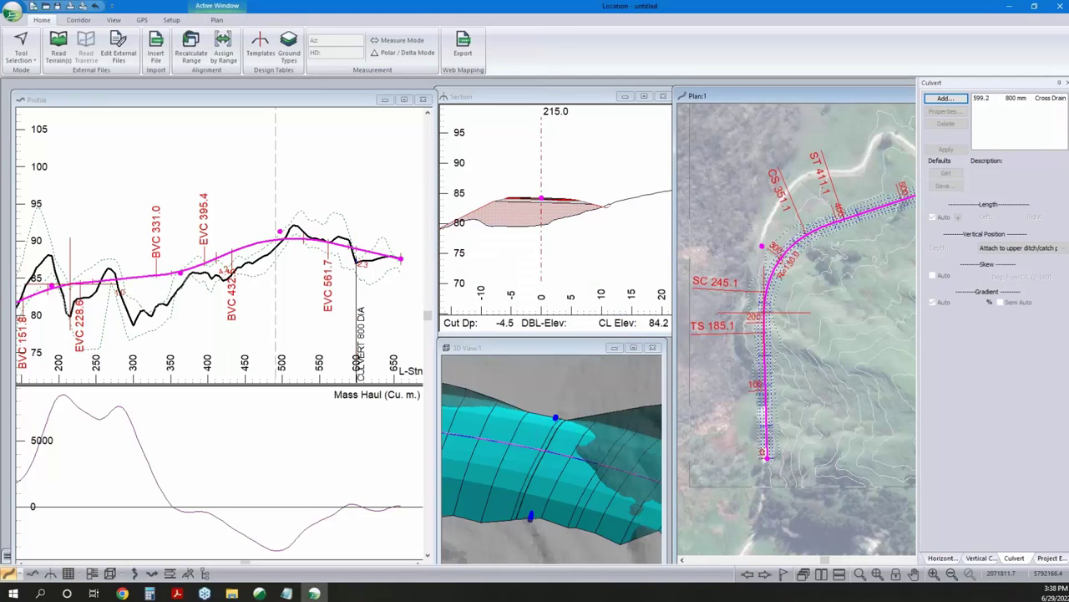
# Review the culvert report with the added culvert and minimize both data reports
pyautogui.click(67, 574)
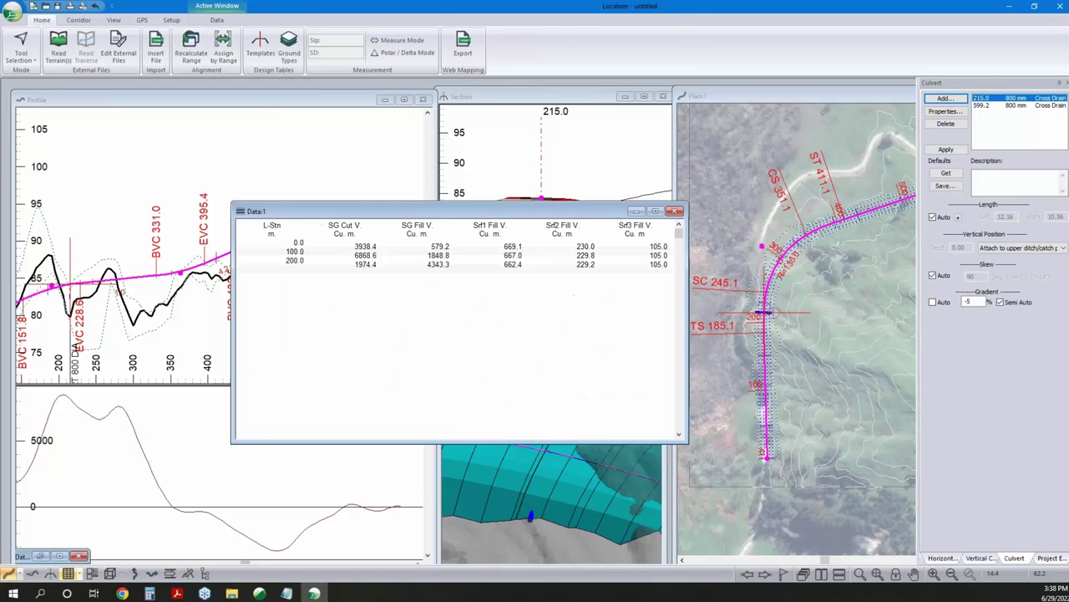
pyautogui.click(68, 574)
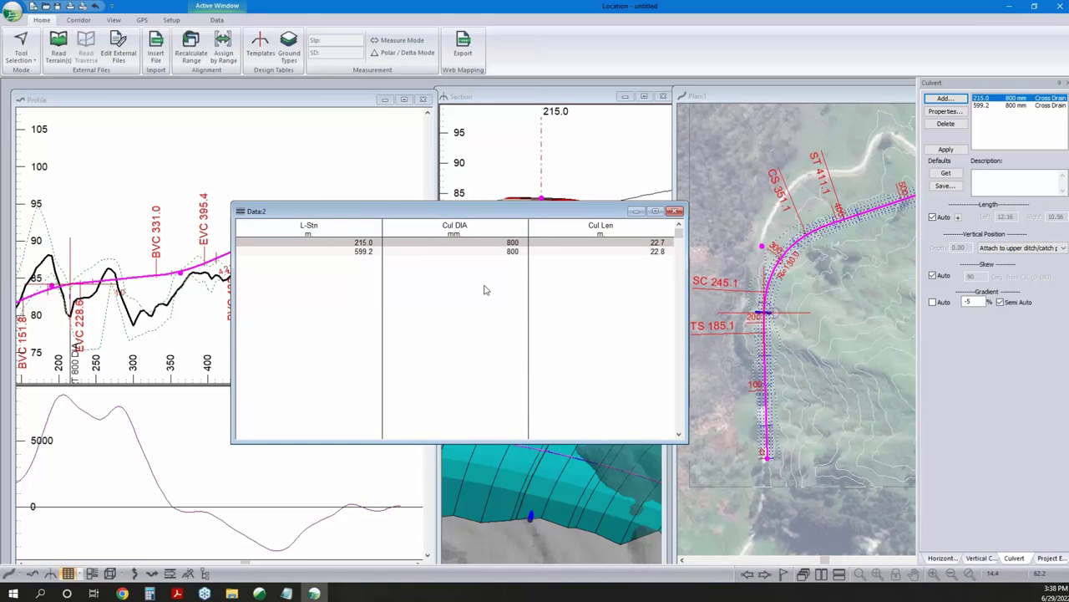
pyautogui.click(635, 212)
pyautogui.click(635, 211)
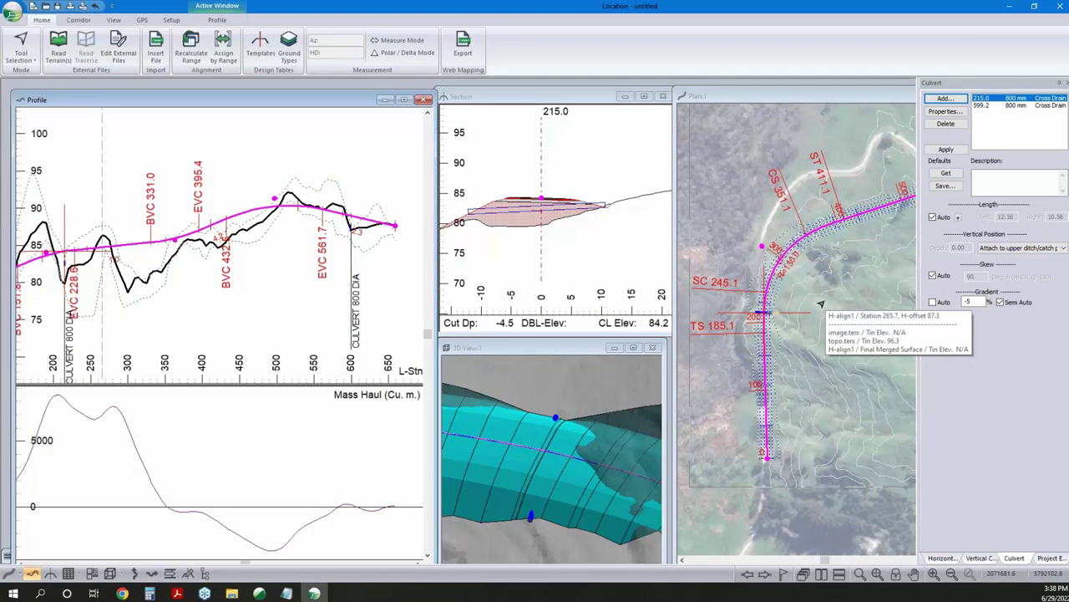
# Open the Multi-Plot window, check which windows are available as sub-views, and set the page size to Size D
pyautogui.click(110, 573)
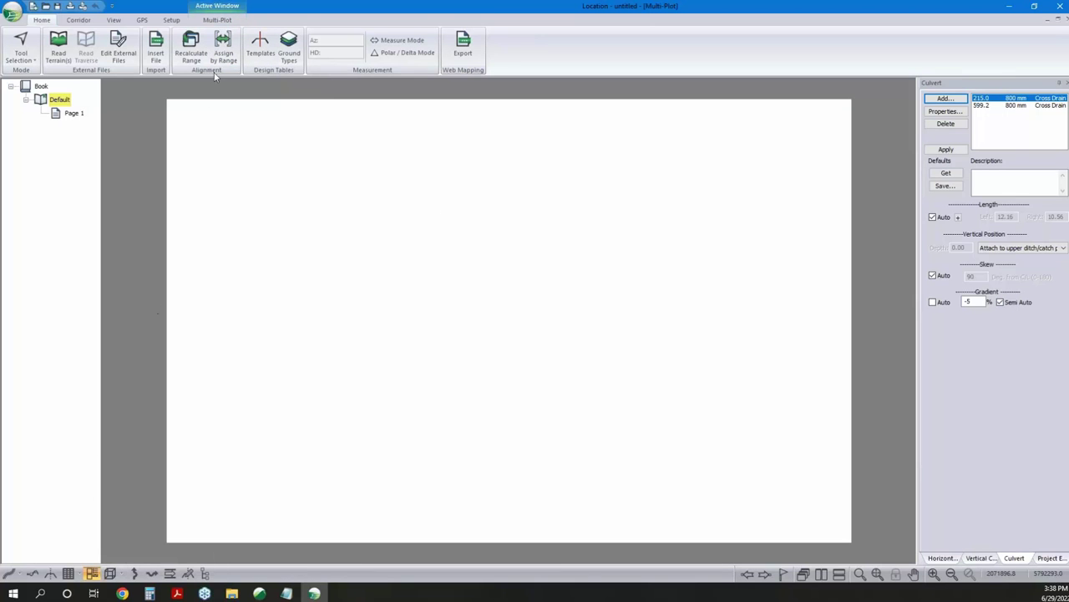
pyautogui.click(219, 20)
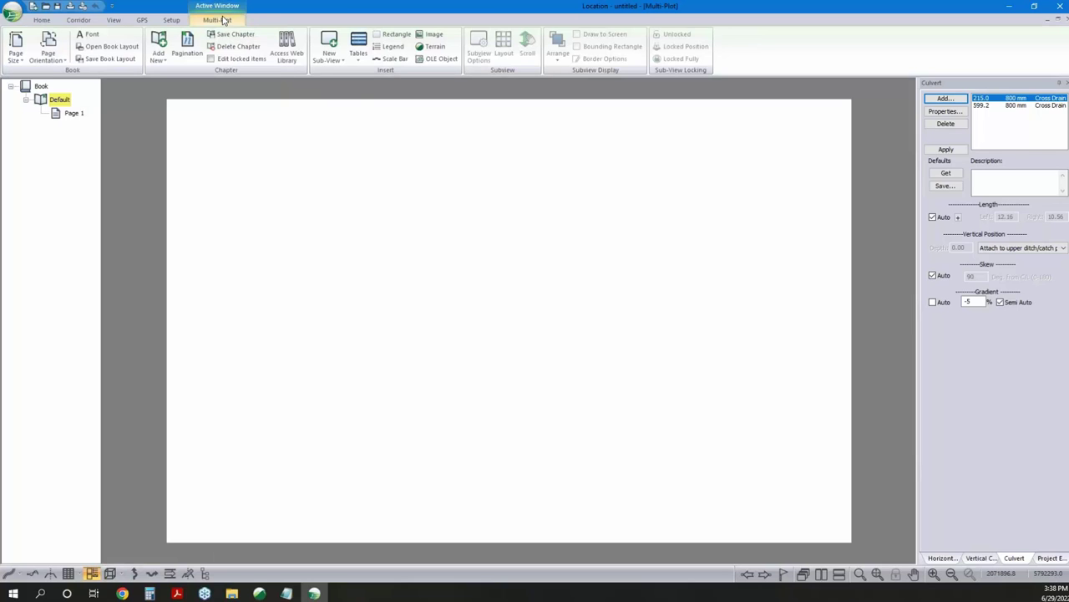
pyautogui.click(328, 52)
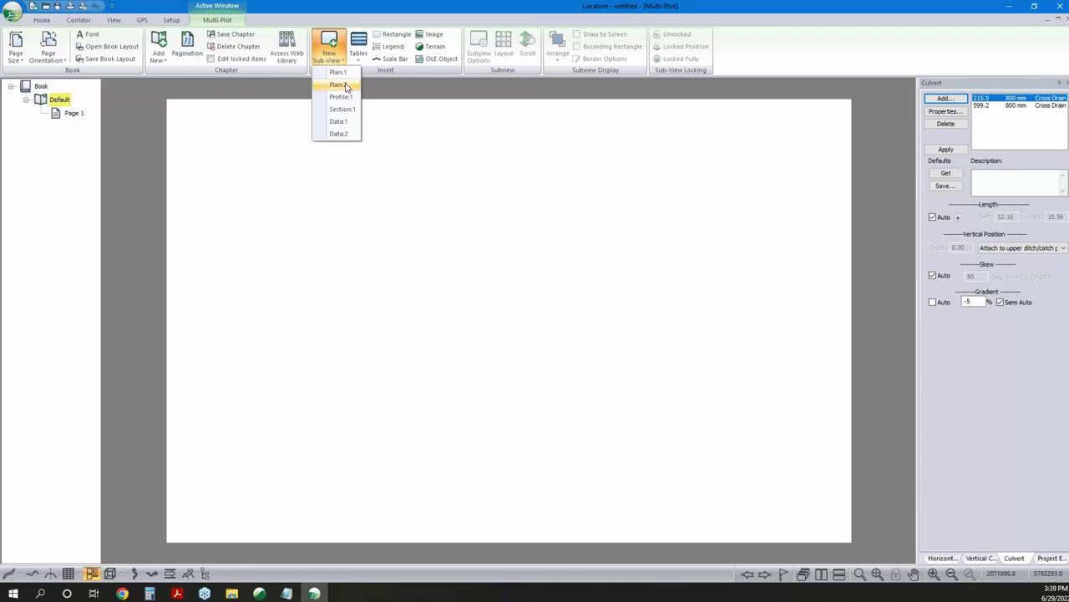
pyautogui.click(409, 91)
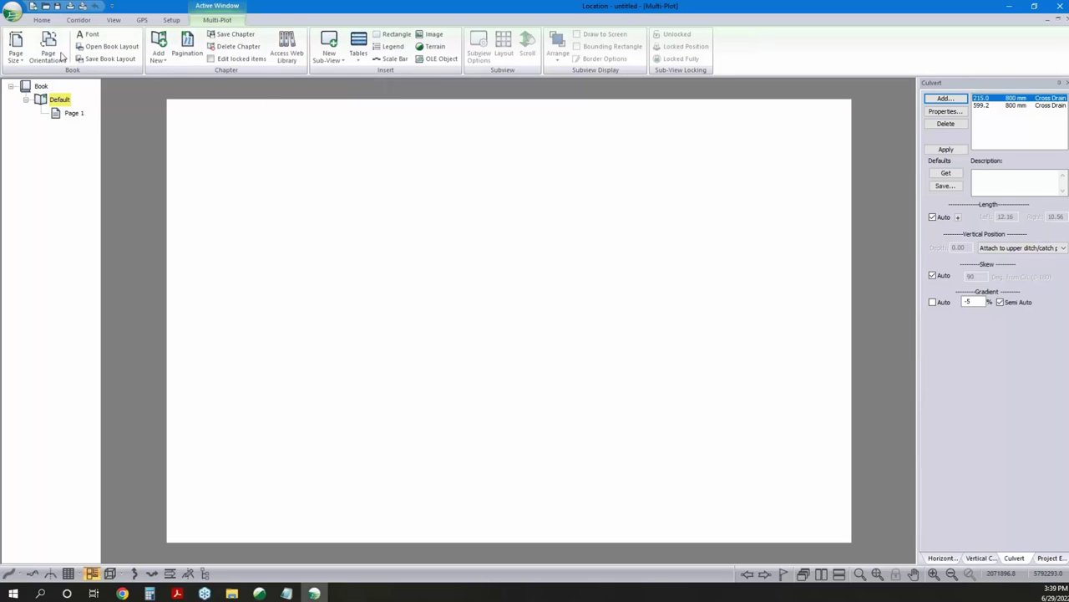
pyautogui.click(17, 60)
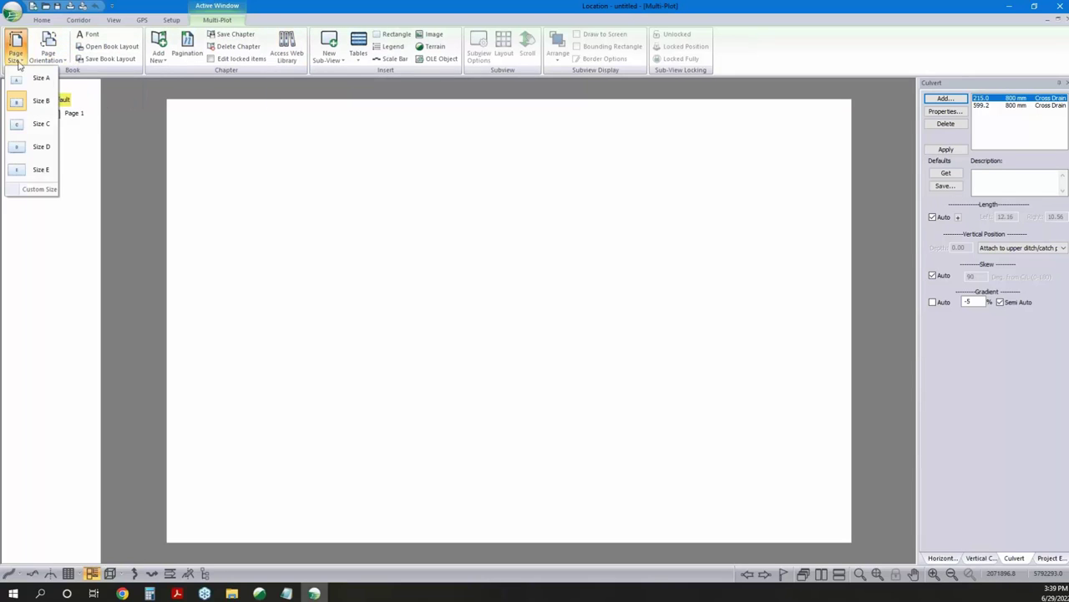
pyautogui.click(45, 147)
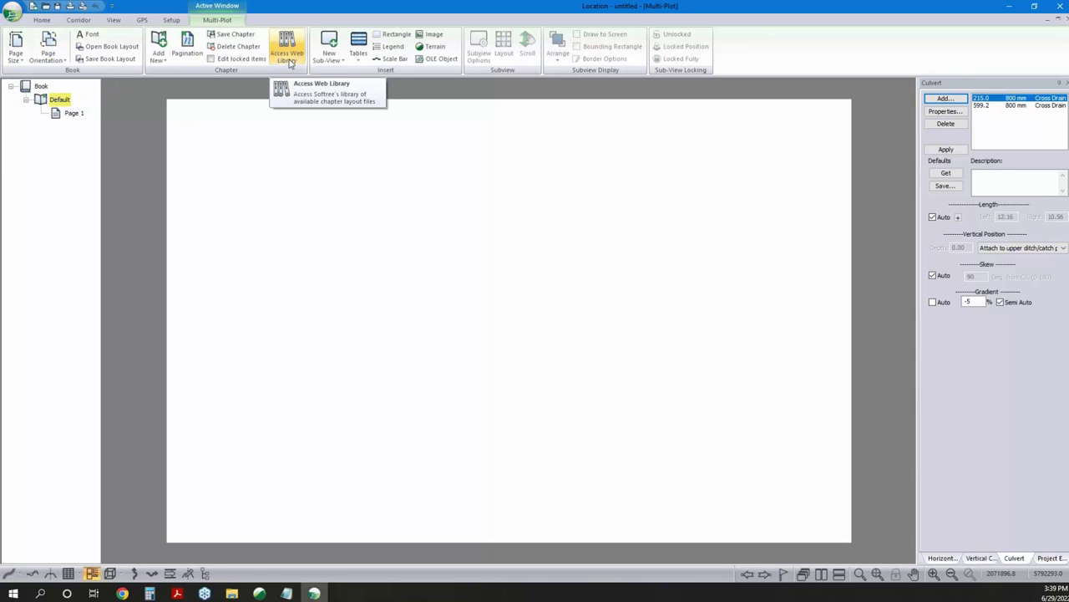
# Load the D_Size_Plan_Profile-1 chapter layout from the web library into the book
pyautogui.click(287, 50)
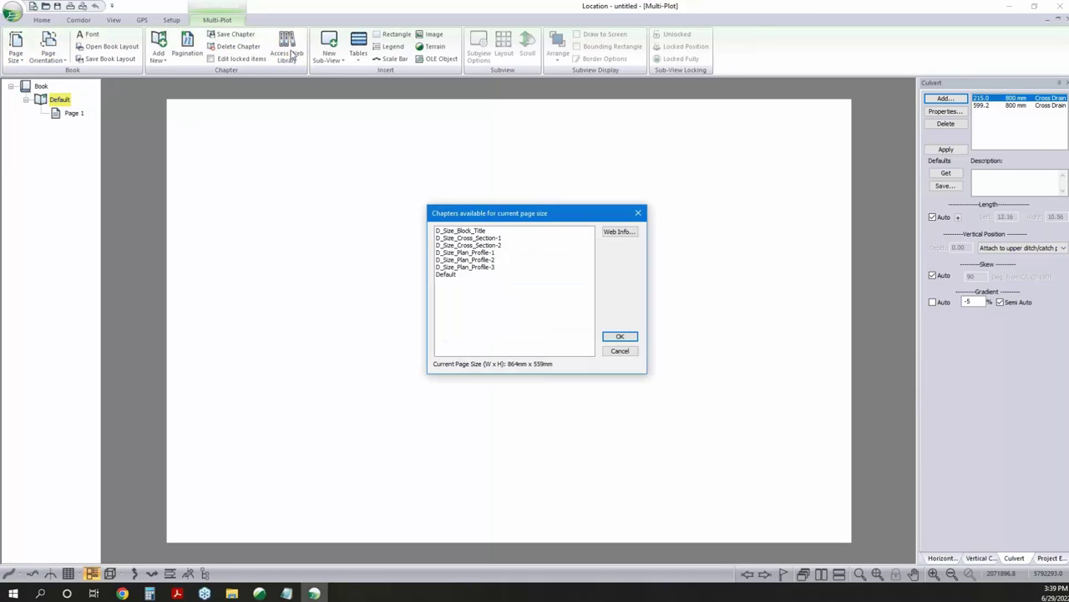
pyautogui.click(482, 268)
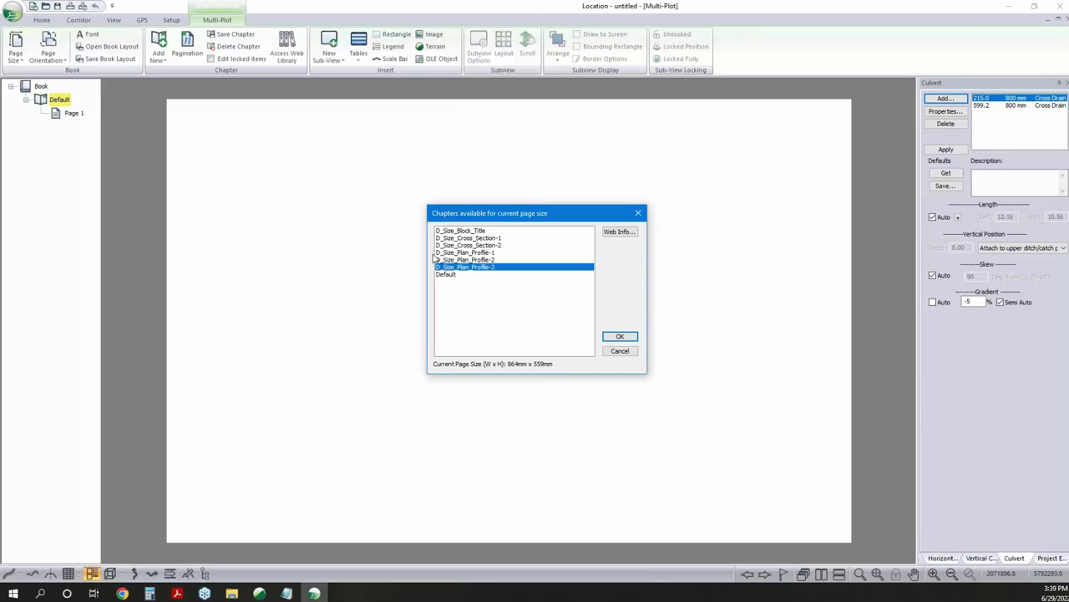
pyautogui.click(482, 253)
pyautogui.click(620, 338)
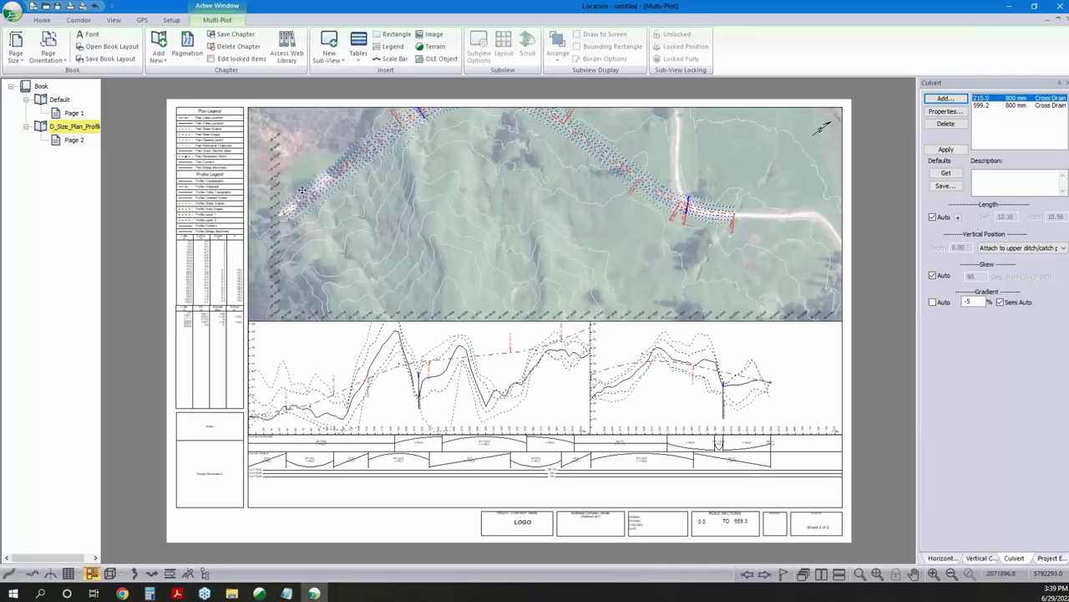
# Look over the book's structure and page 2, ending with the plan-profile chapter selected
pyautogui.click(89, 130)
pyautogui.click(40, 87)
pyautogui.click(74, 139)
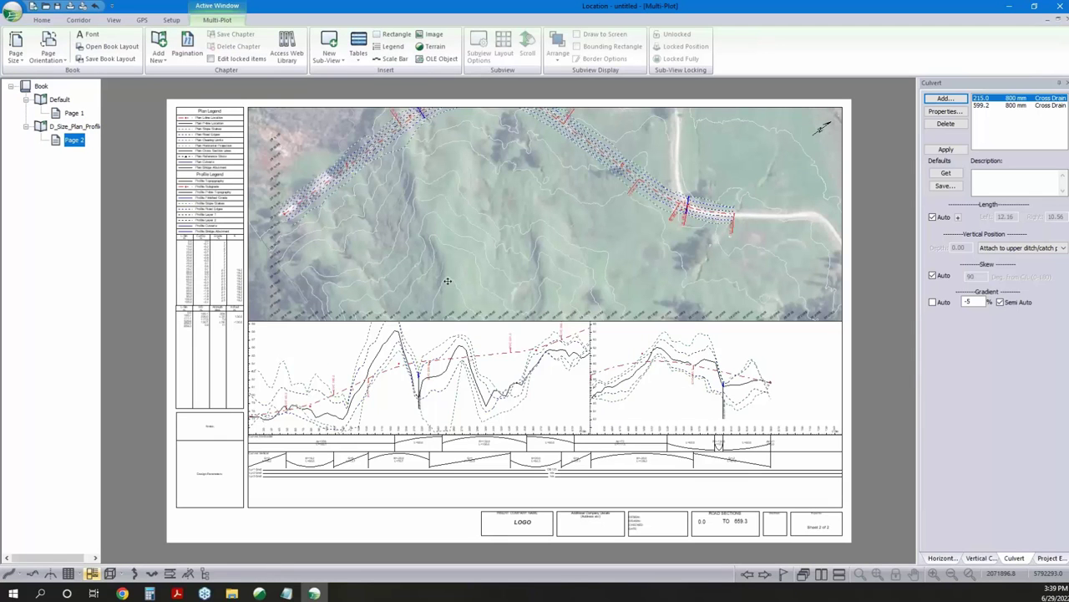
pyautogui.click(73, 126)
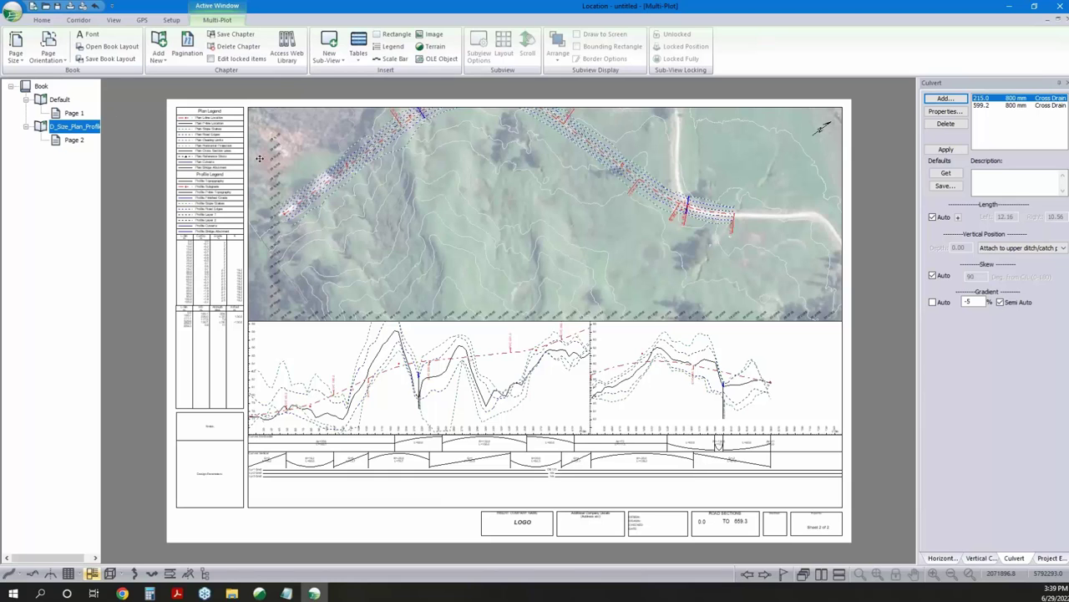
# Replace the current book layout with Webinar BookTemplate.blt from the Webinar - Rural Road Basics folder on the Desktop
pyautogui.click(128, 51)
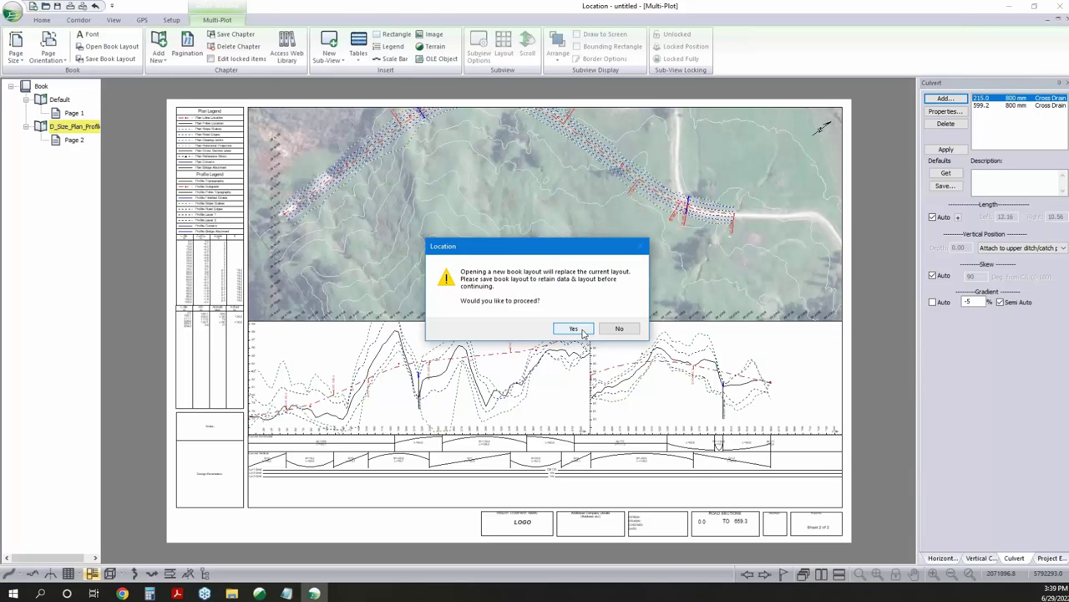
pyautogui.click(574, 328)
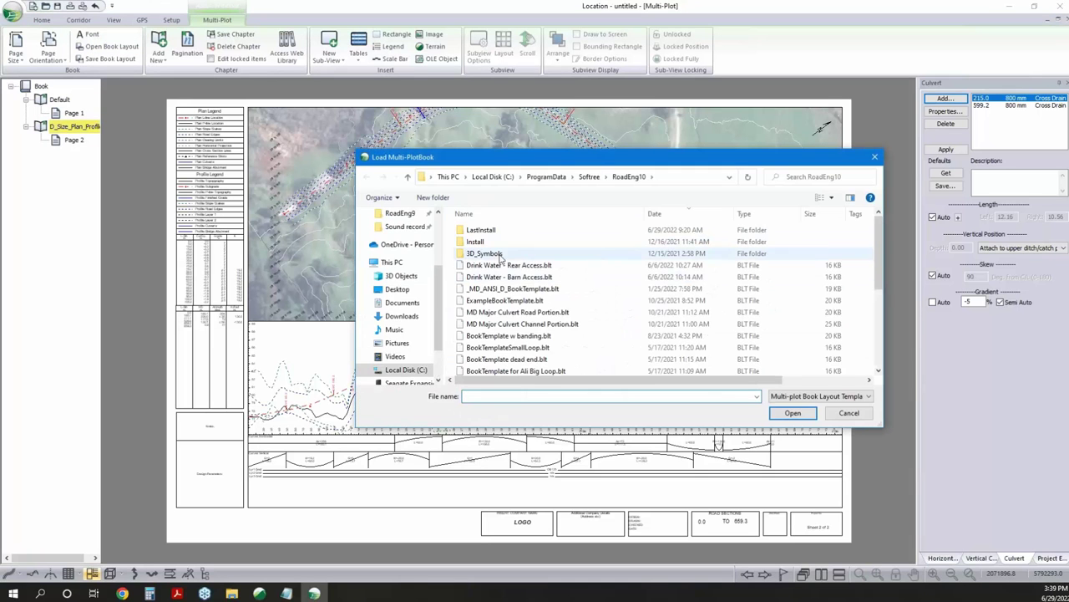
pyautogui.scroll(3, 394, 250)
pyautogui.click(394, 237)
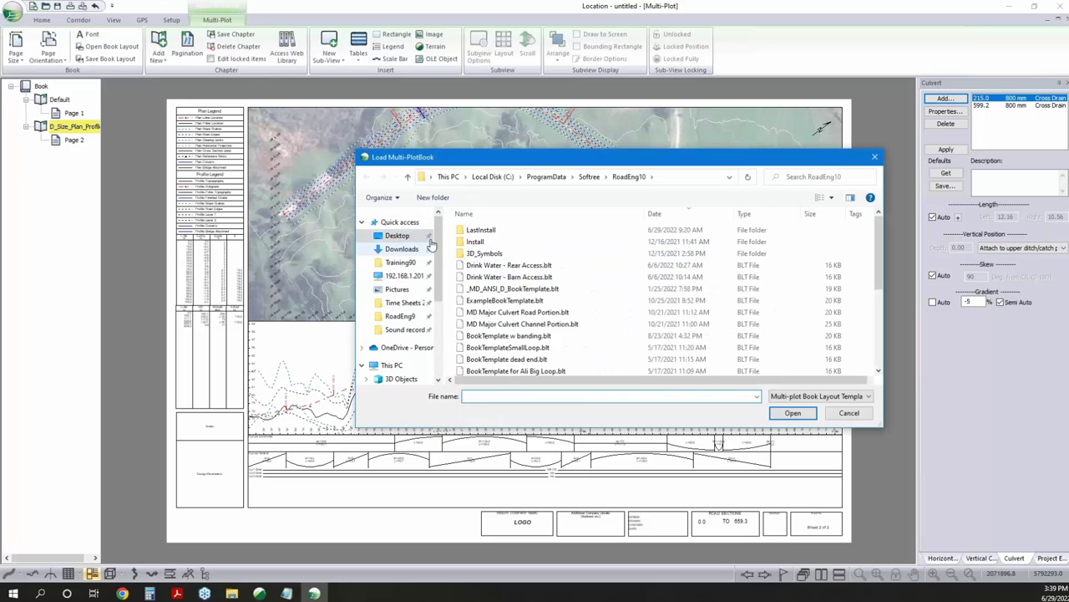
pyautogui.doubleClick(504, 232)
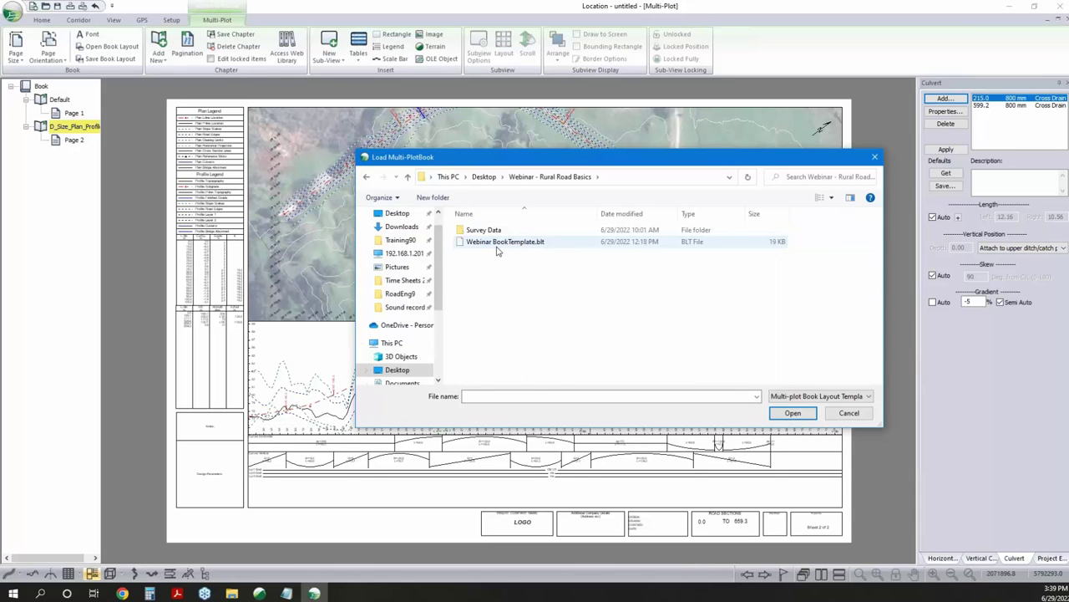
pyautogui.click(498, 243)
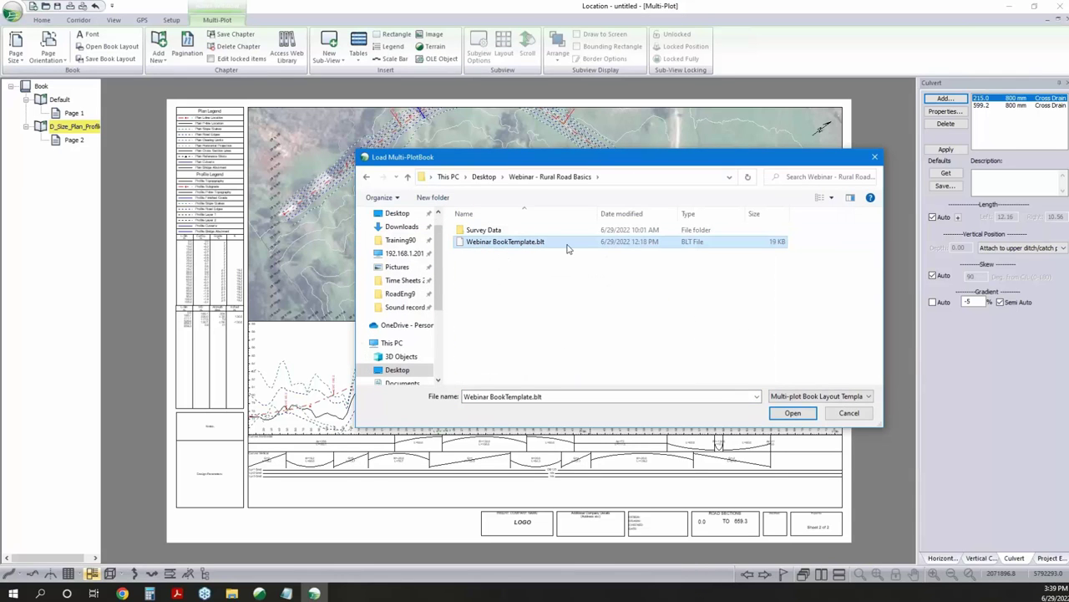
pyautogui.click(793, 413)
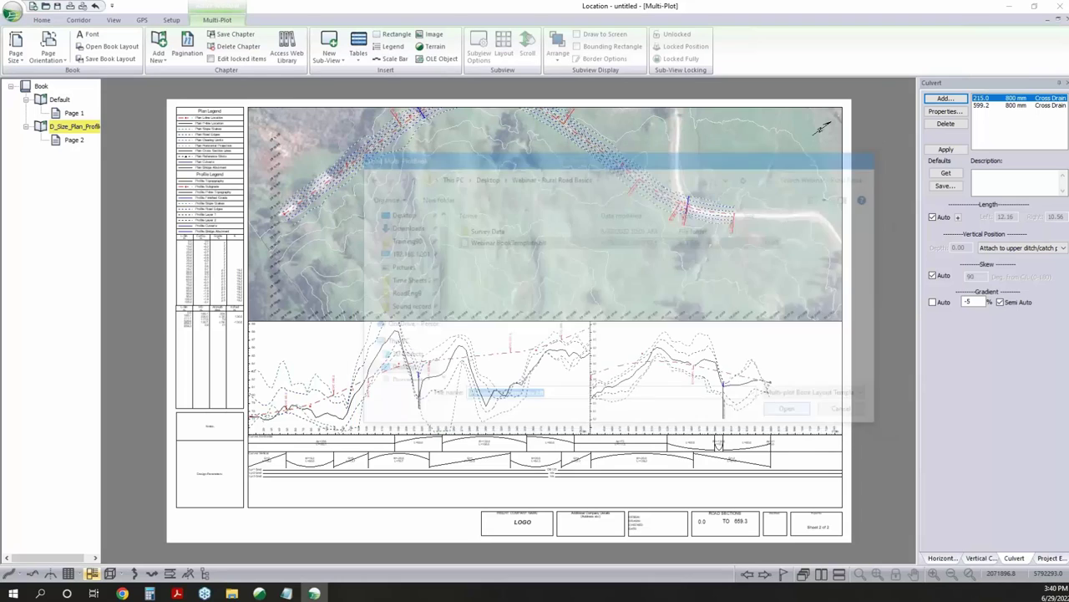
# Look over the loaded book's plan-profile and cross-section chapters, comparing plan-profile pages 1 and 2
pyautogui.click(75, 99)
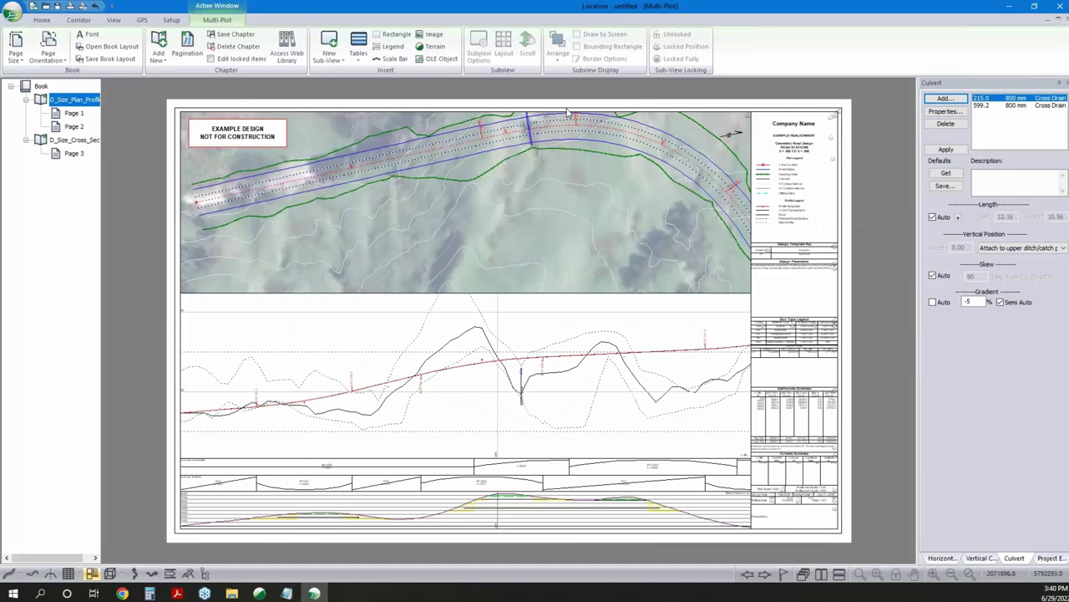
pyautogui.click(73, 139)
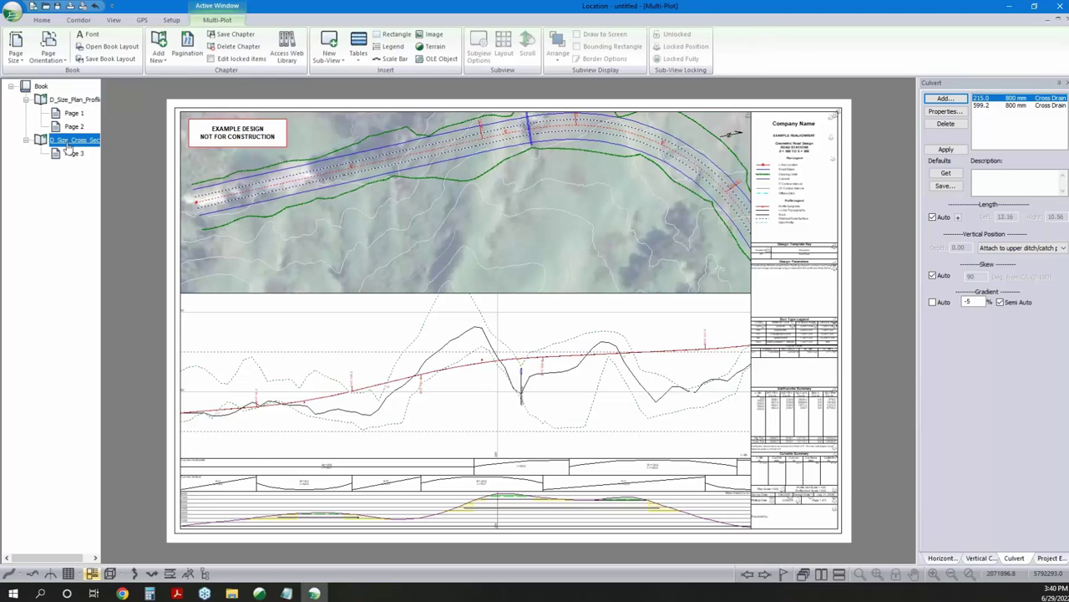
pyautogui.click(76, 99)
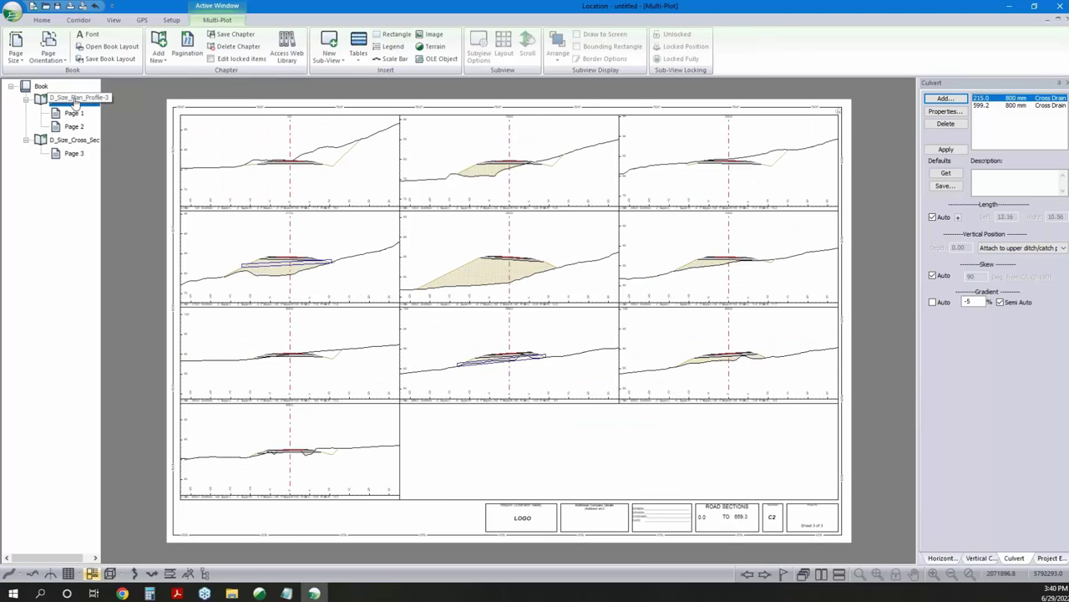
pyautogui.click(90, 142)
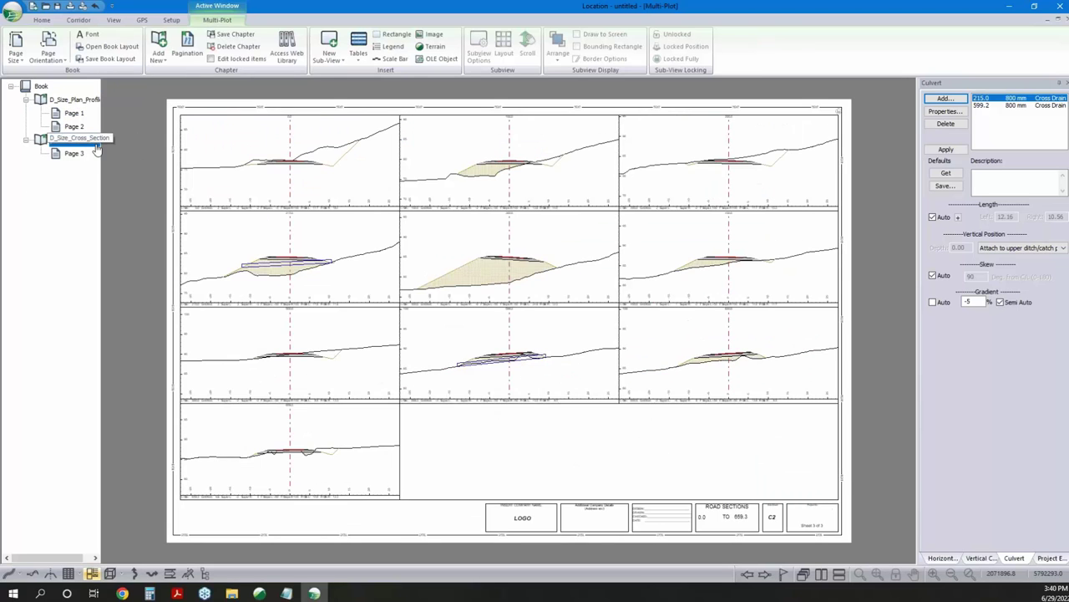
pyautogui.click(85, 102)
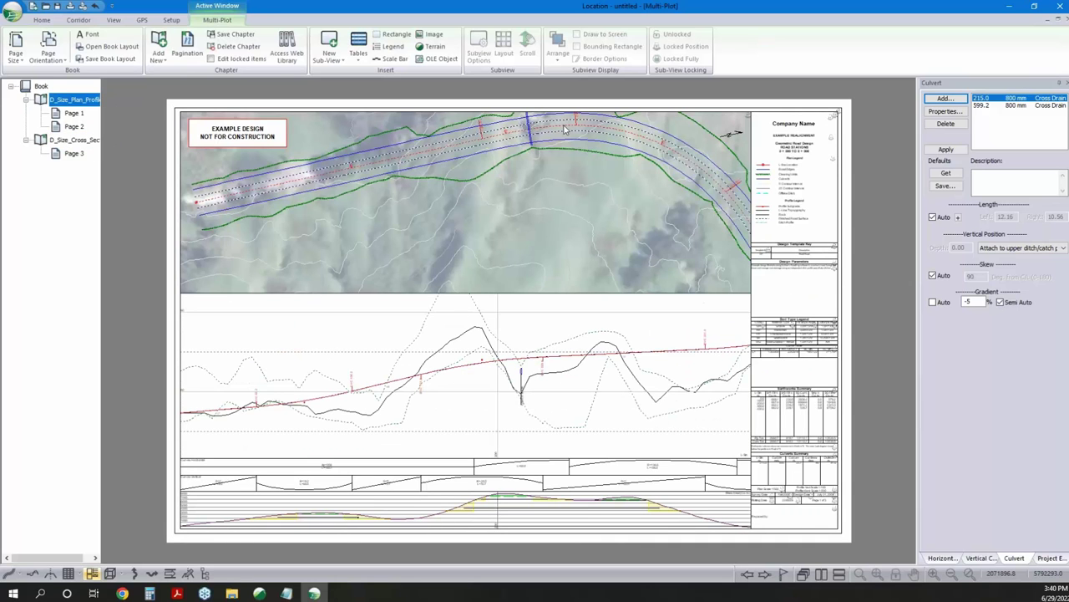
pyautogui.click(73, 113)
pyautogui.click(74, 126)
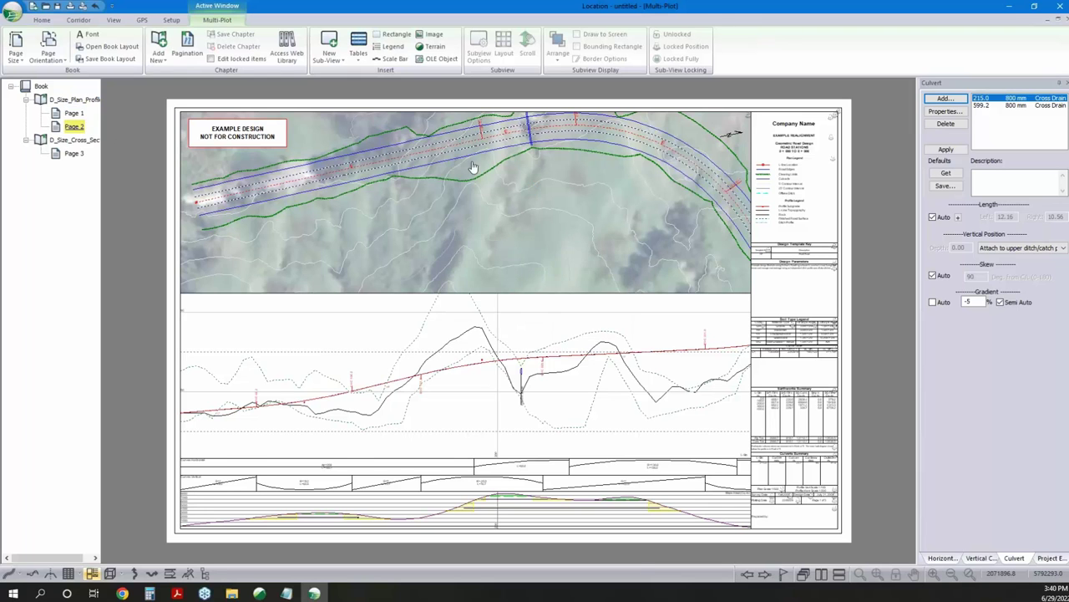
pyautogui.click(71, 113)
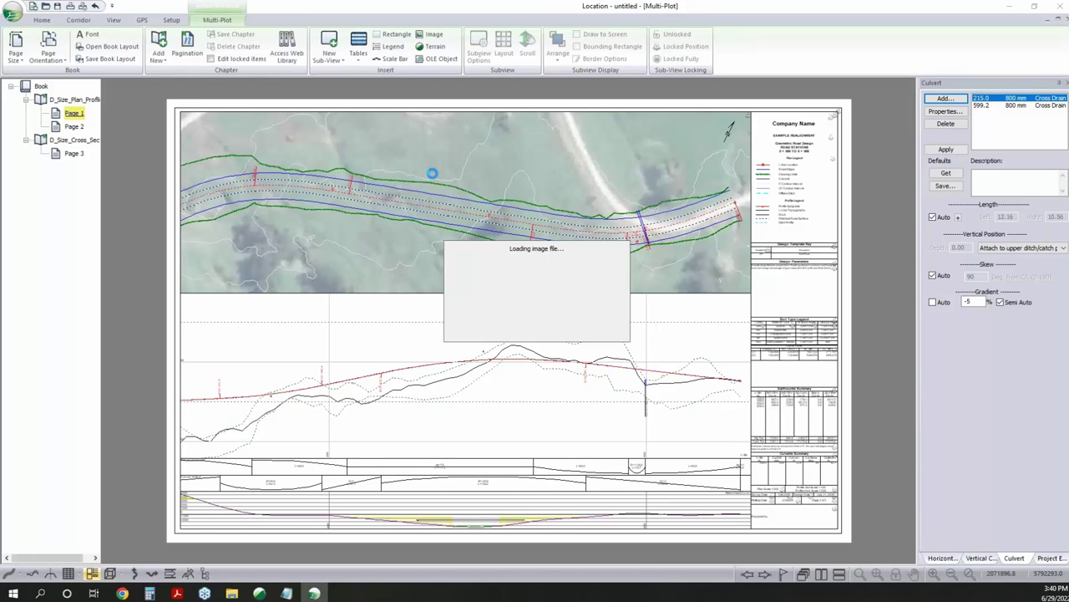
# Shift the contents of page 1's plan sub-view downward so the road curve fits in the frame, and check its scroll position options
pyautogui.click(529, 217)
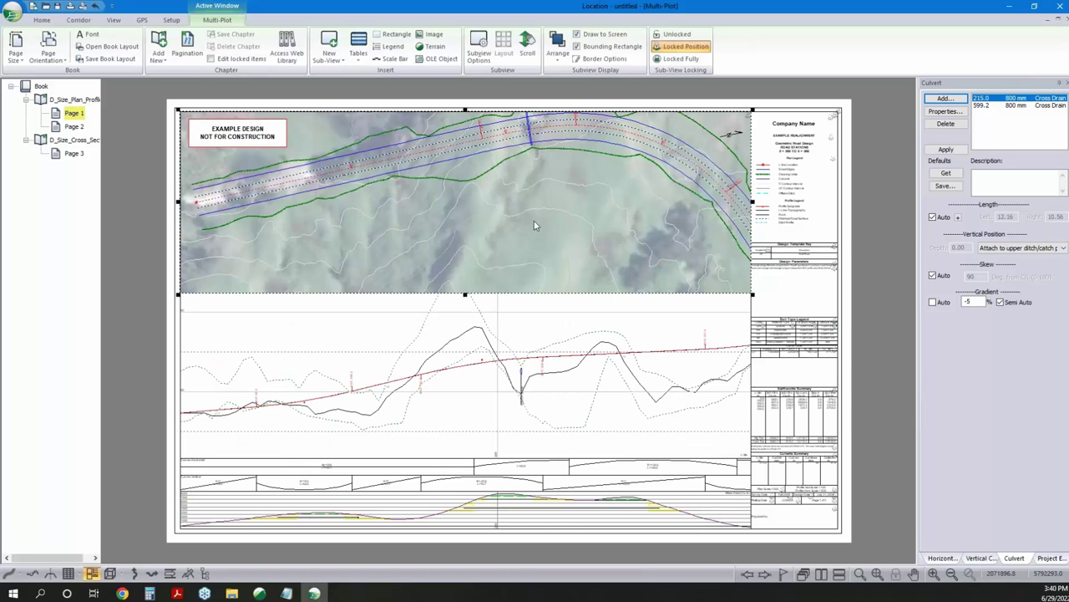
pyautogui.click(72, 113)
pyautogui.click(546, 171)
pyautogui.press('Return')
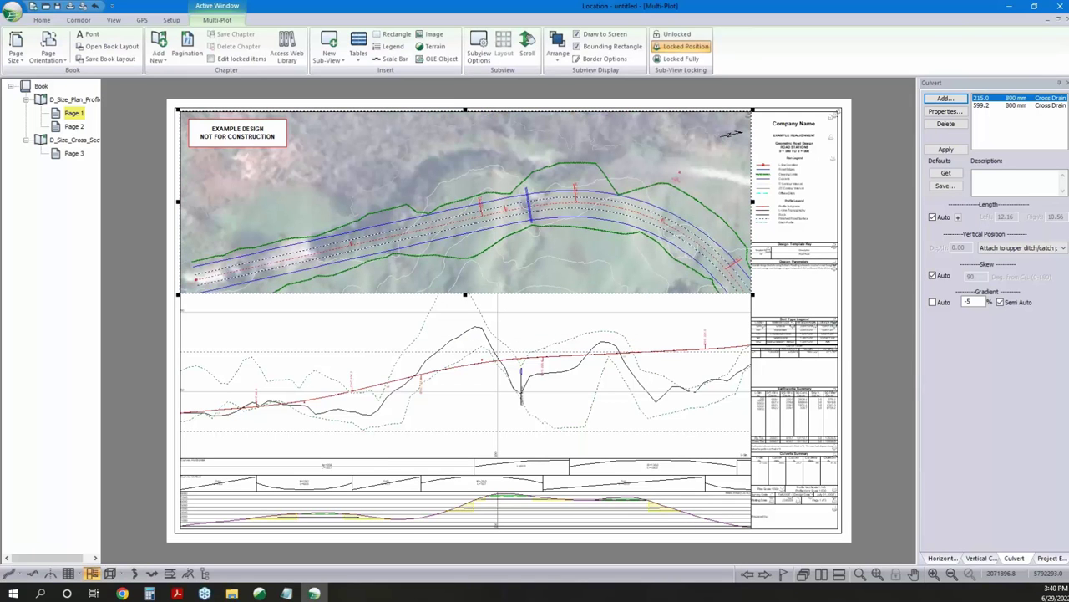
pyautogui.click(527, 43)
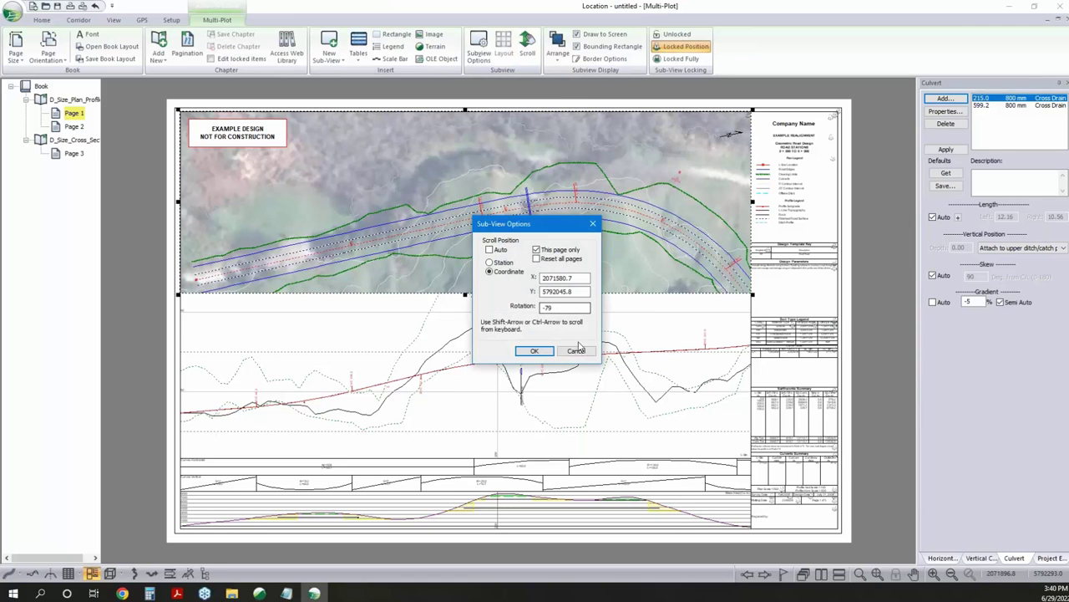
pyautogui.click(577, 351)
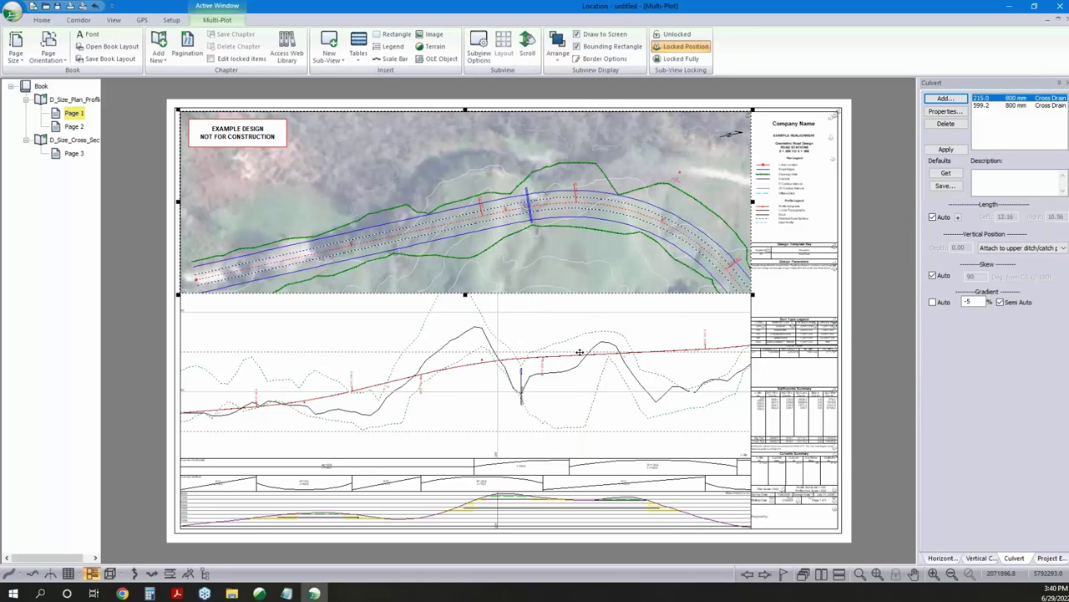
# Change the cross-section sub-view's layout to plot sections at the 5.0 m auto interval points instead of 100.0 m, keeping culvert insertion points
pyautogui.click(75, 152)
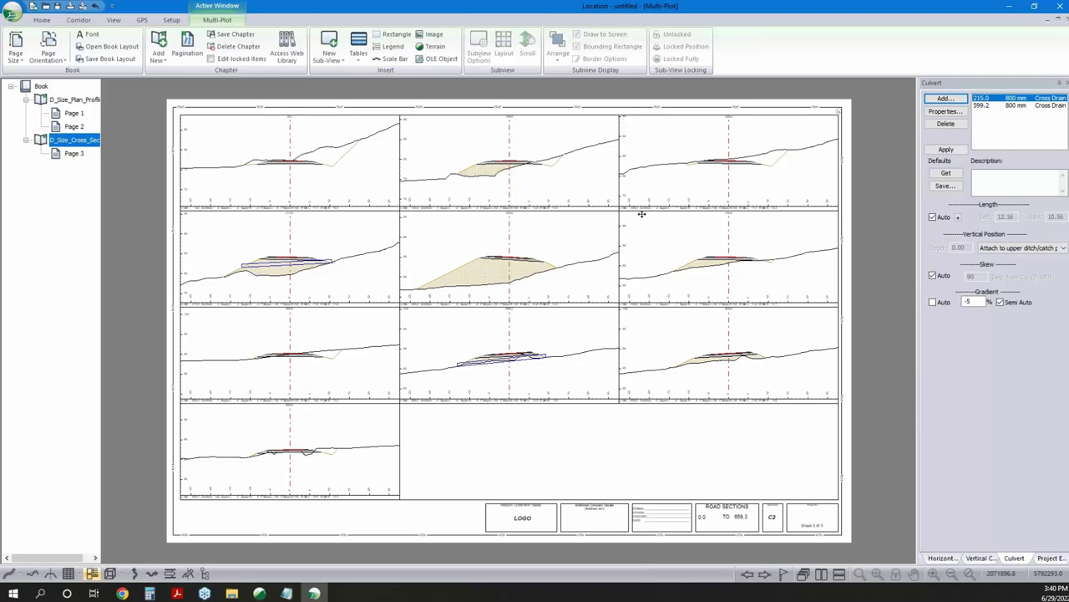
pyautogui.click(457, 124)
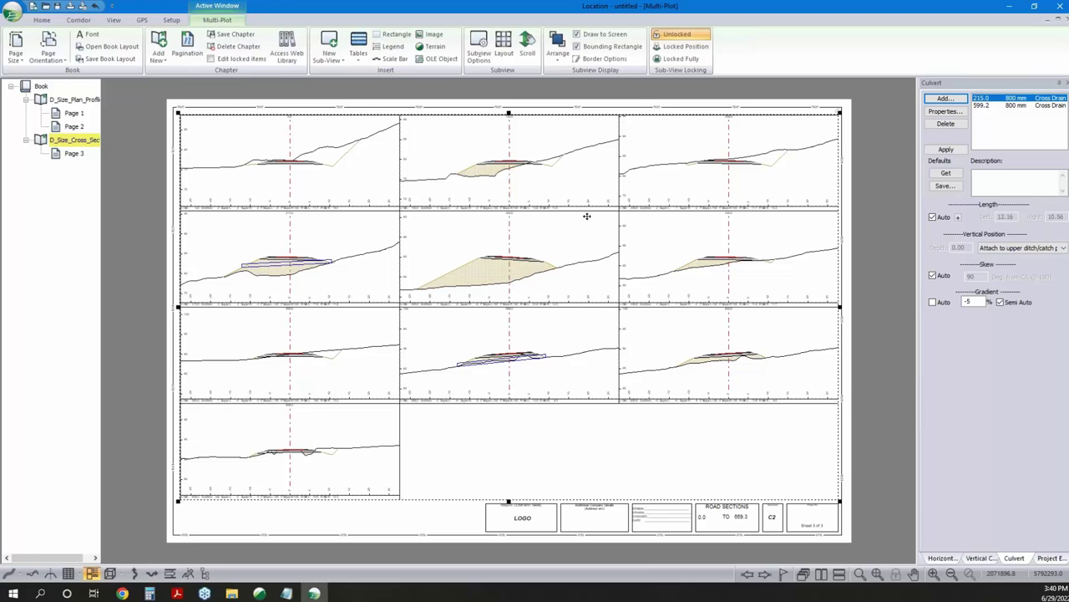
pyautogui.click(504, 48)
pyautogui.click(596, 265)
pyautogui.click(551, 301)
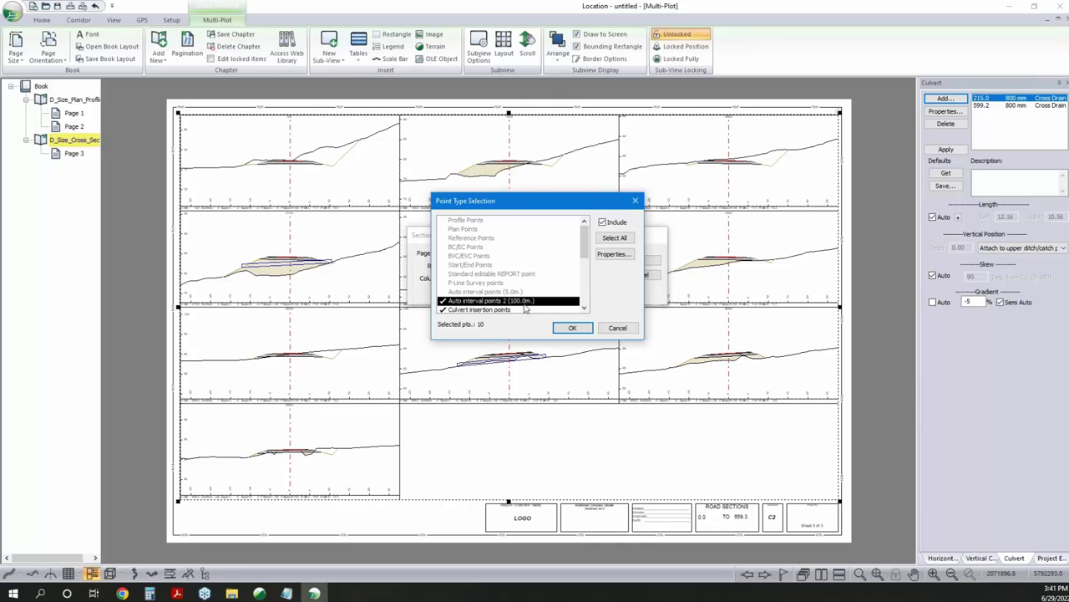
pyautogui.click(506, 291)
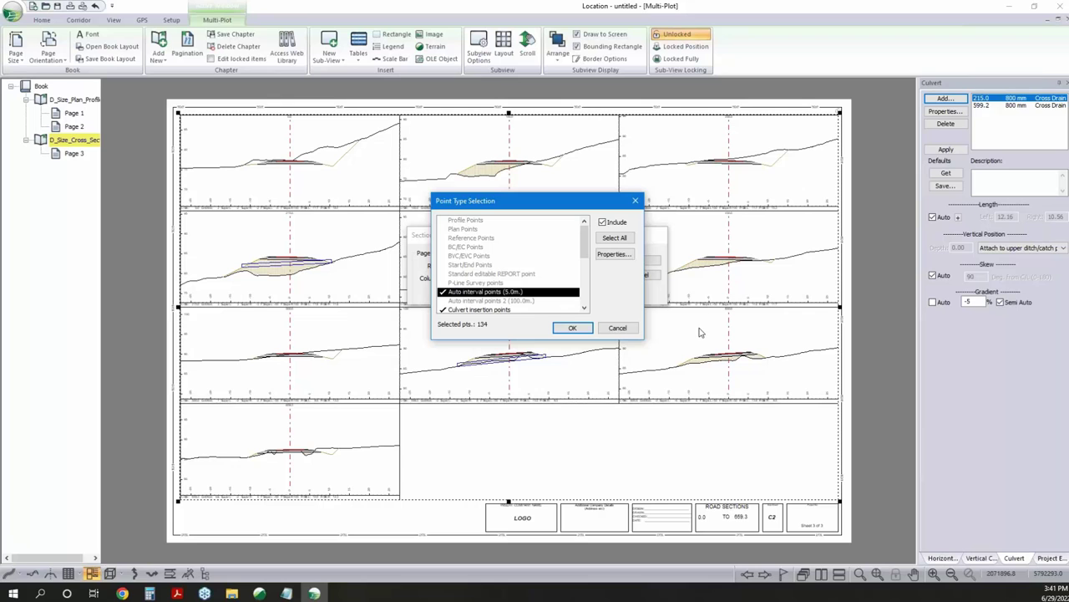
pyautogui.click(574, 328)
pyautogui.click(640, 260)
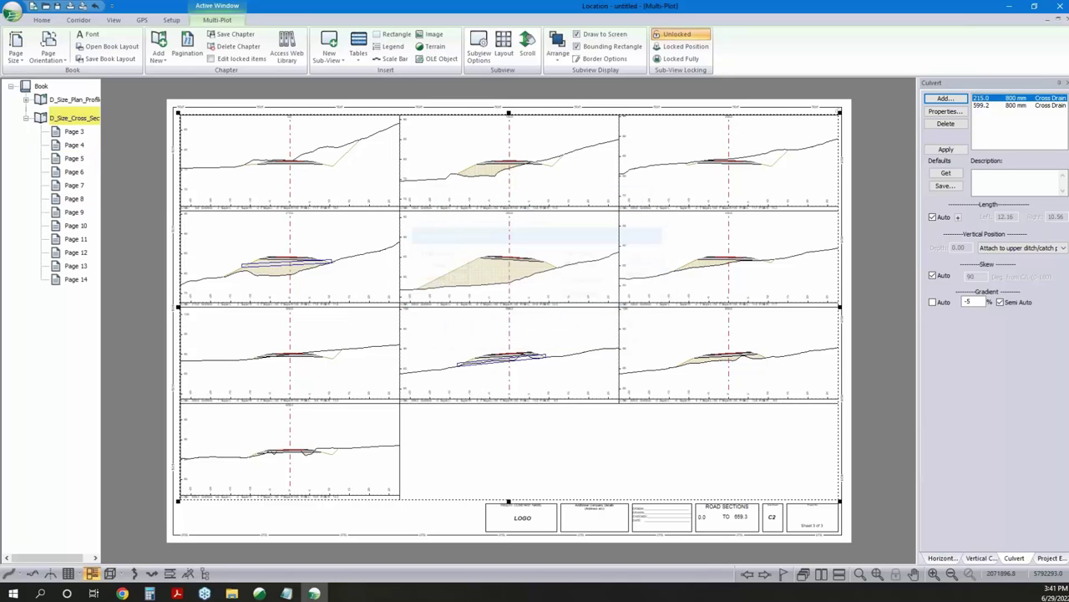
# Look through cross-section pages 4 to 6 and examine the culvert section at station 215.0
pyautogui.click(74, 166)
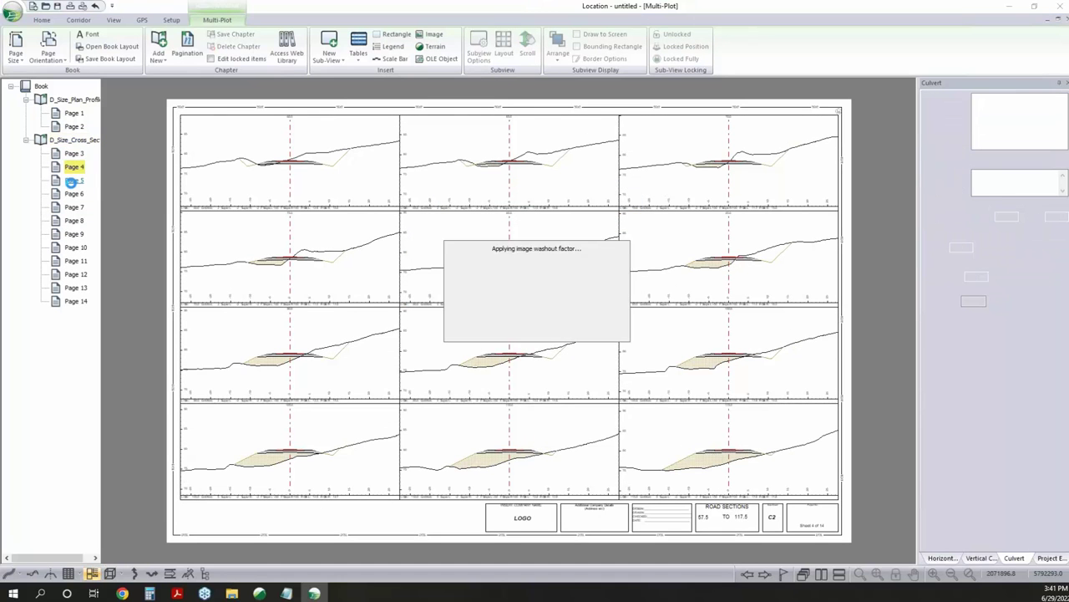
pyautogui.click(73, 193)
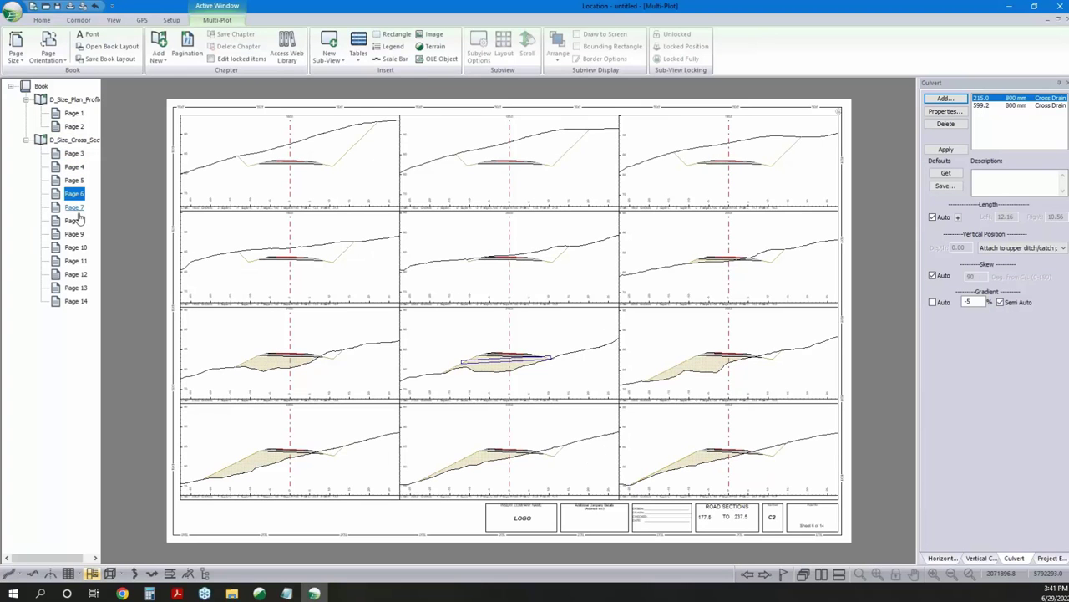
pyautogui.scroll(1, 516, 320)
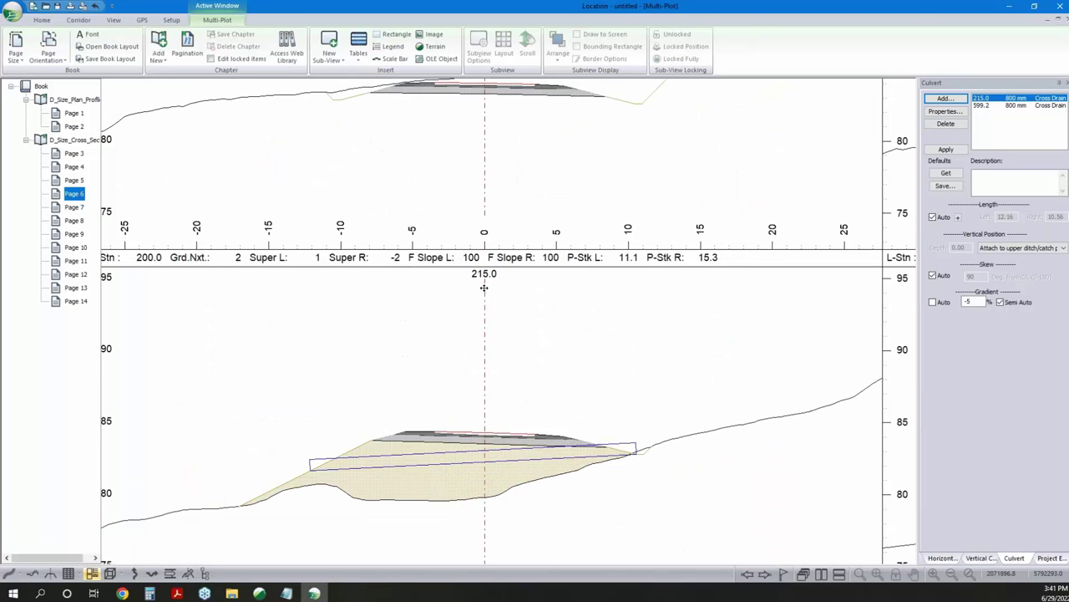
pyautogui.scroll(-3, 476, 294)
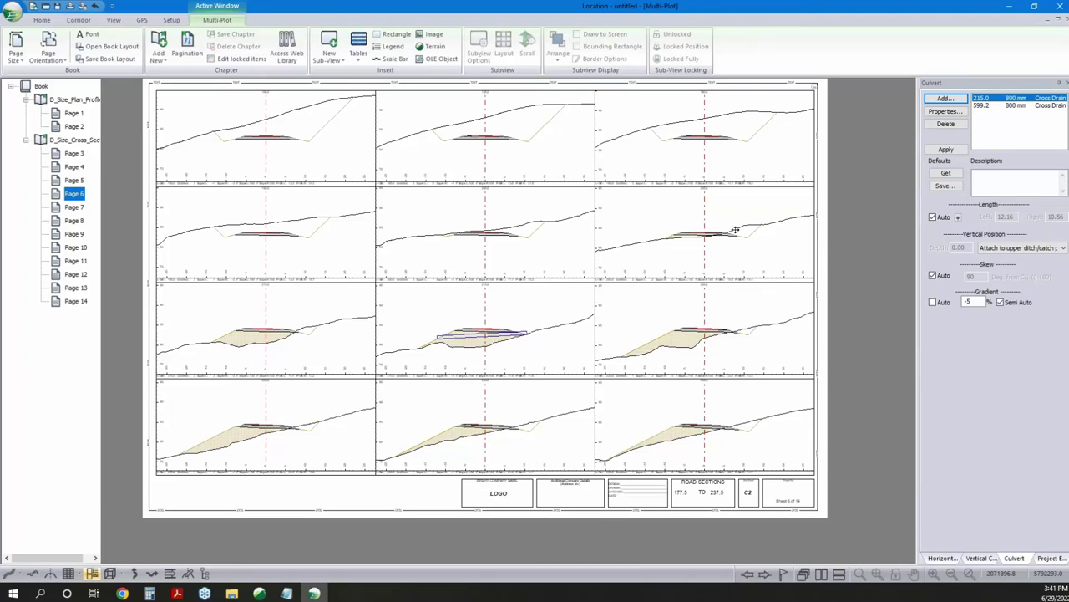
# Browse cross-section pages 7, 8, 9 and 12, examining individual sections on pages 9 and 12 up close
pyautogui.click(74, 209)
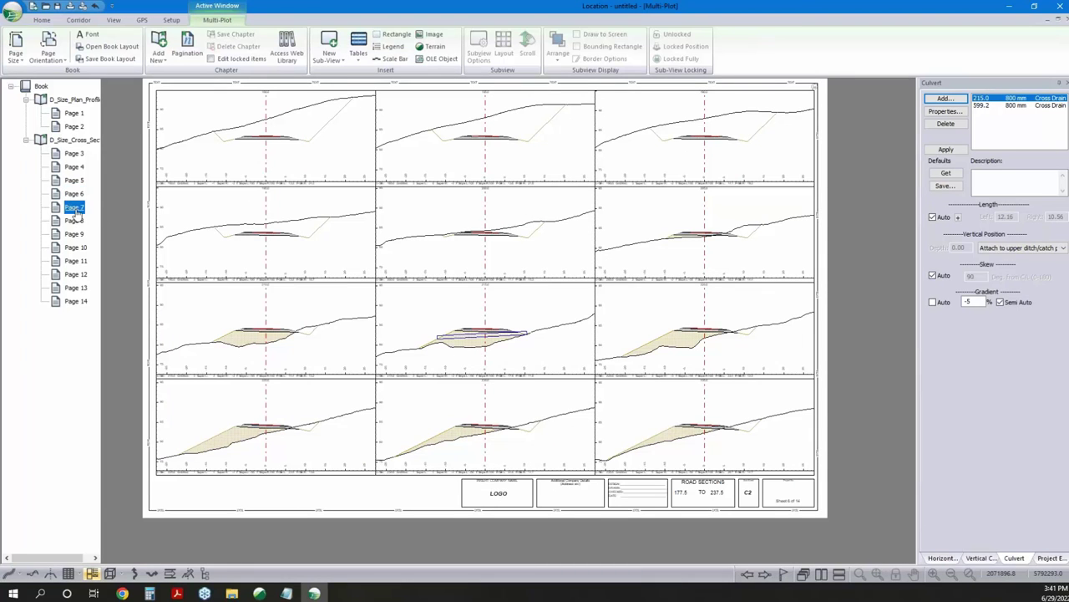
pyautogui.click(73, 223)
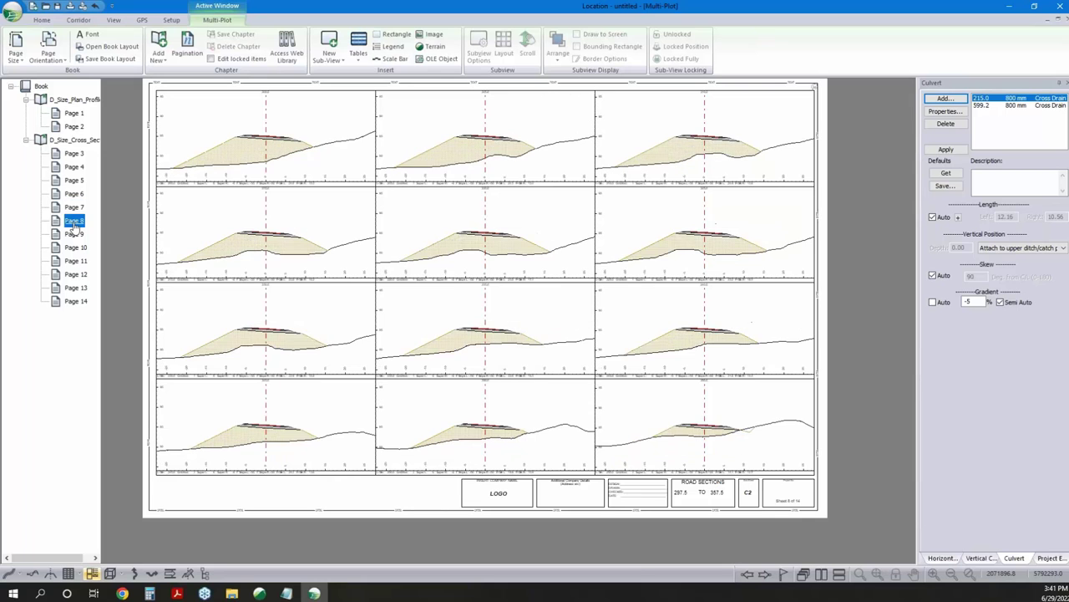
pyautogui.click(73, 236)
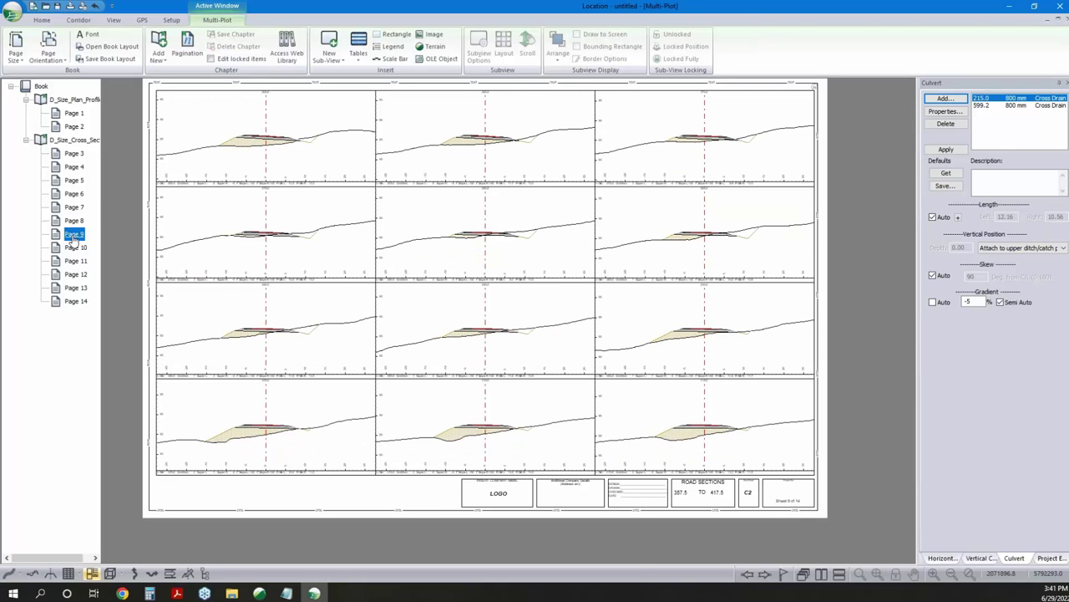
pyautogui.scroll(4, 728, 390)
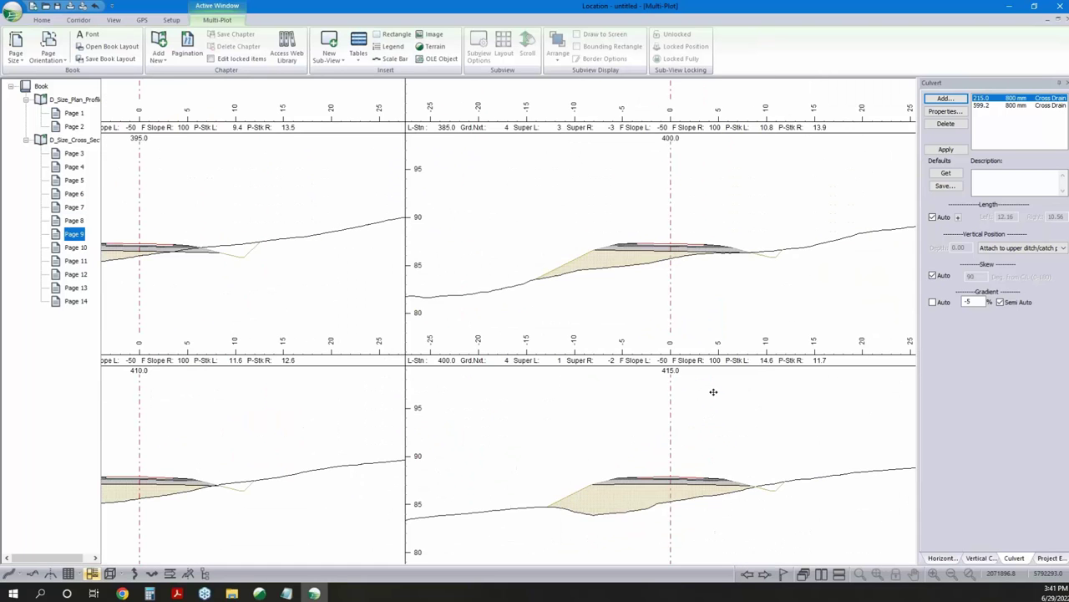
pyautogui.scroll(-4, 713, 392)
pyautogui.click(74, 274)
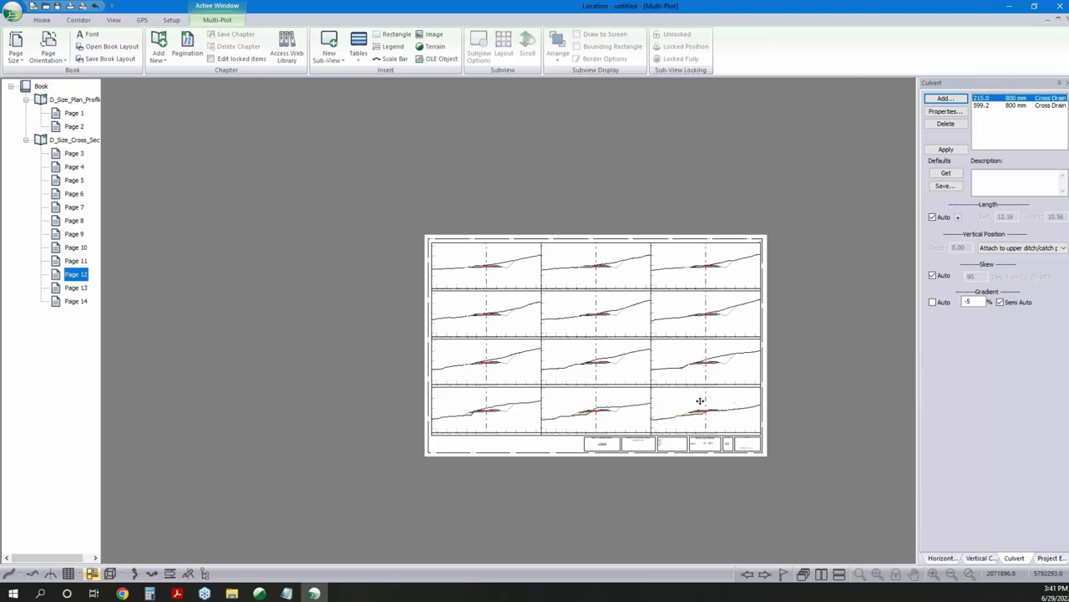
pyautogui.scroll(4, 700, 401)
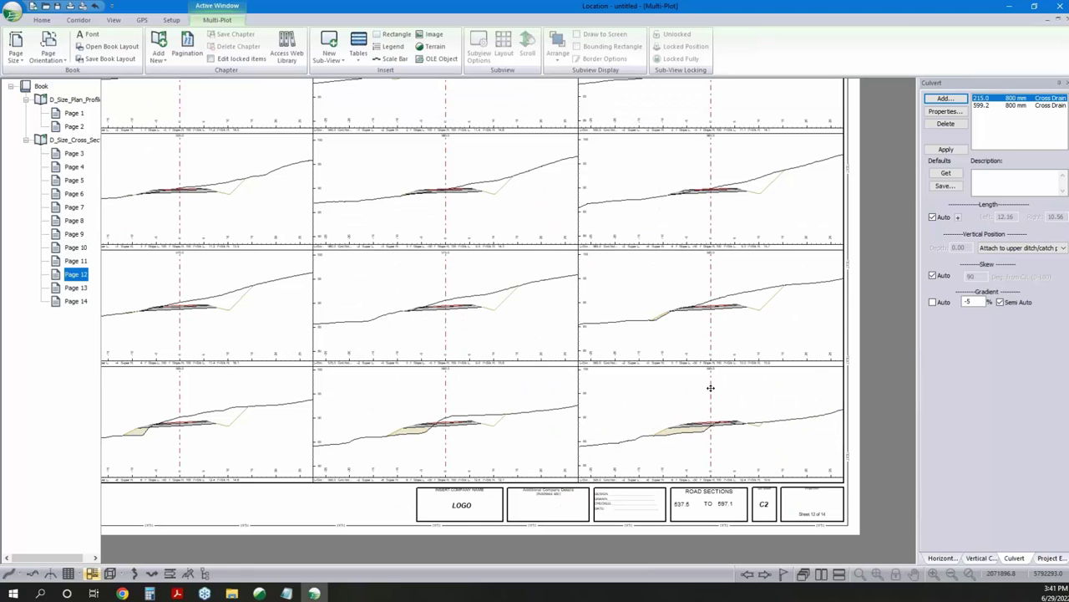
pyautogui.scroll(4, 710, 388)
# Examine the culvert section at station 599.2 on page 13 and check its section window options
pyautogui.click(74, 288)
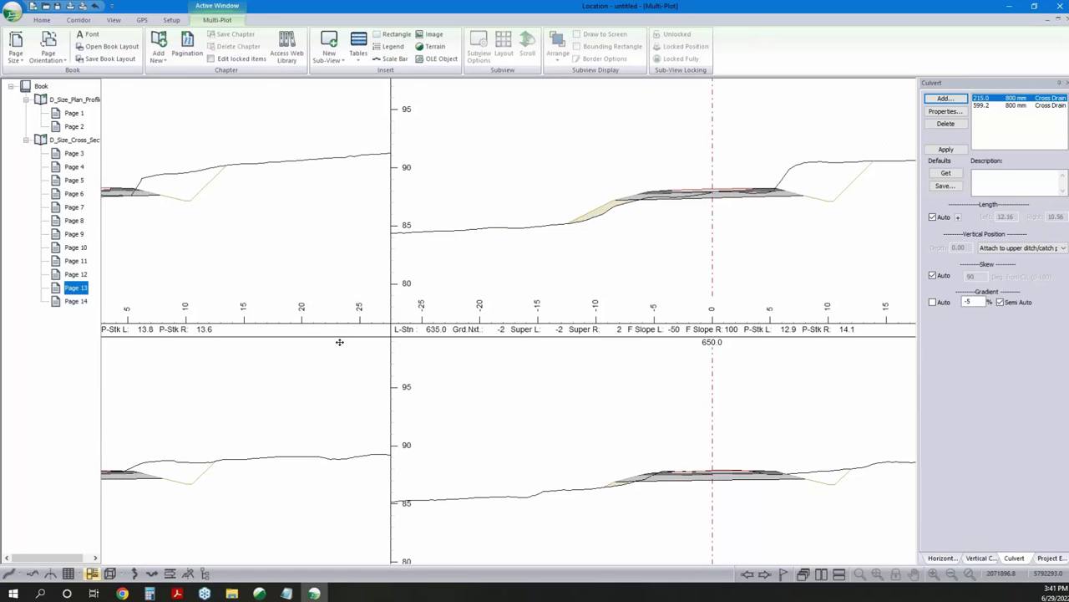
pyautogui.scroll(-4, 568, 406)
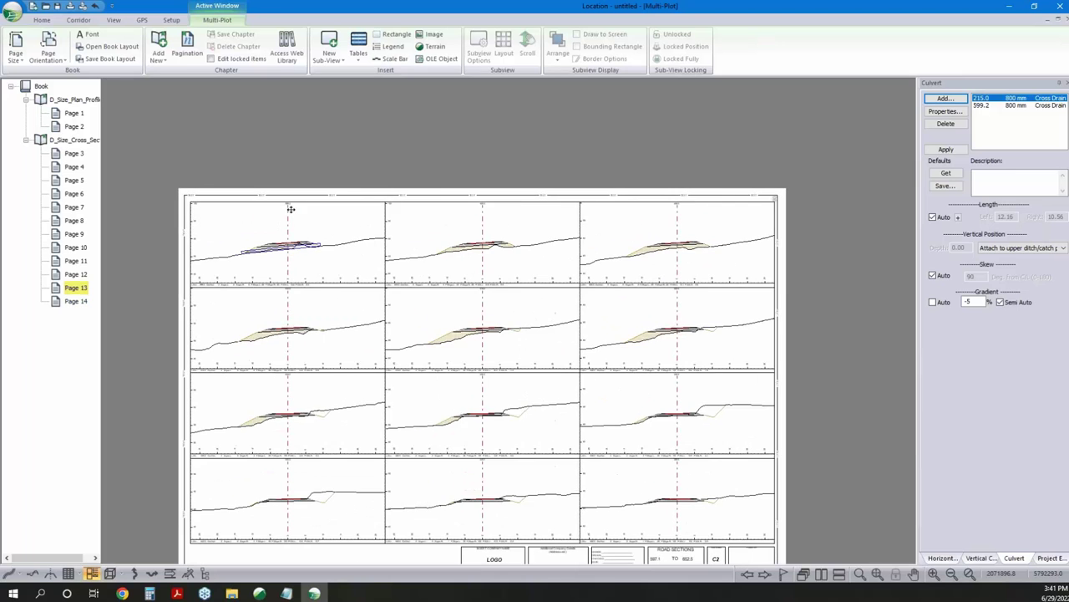
pyautogui.doubleClick(291, 209)
pyautogui.doubleClick(382, 243)
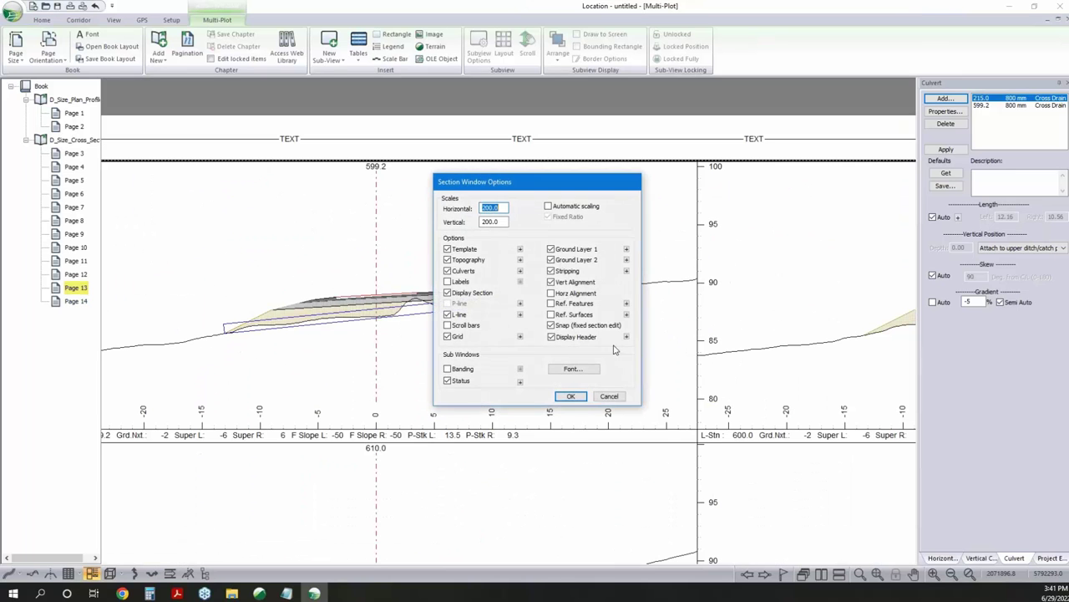
pyautogui.click(609, 396)
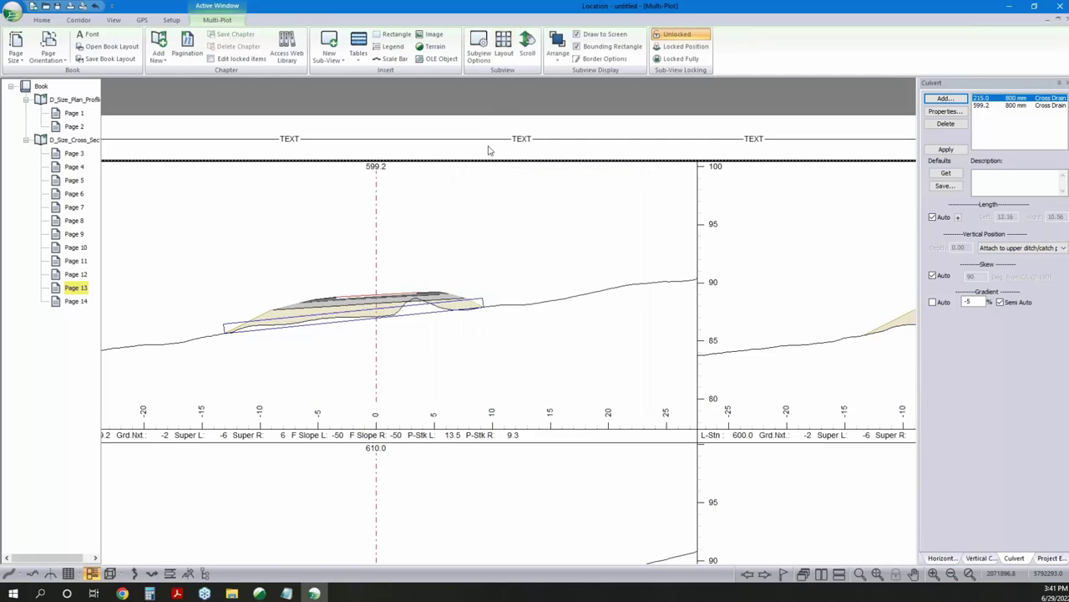
# Check the cross-section layout's point type selection for the 5.0 m auto interval and culvert insertion points without changing it
pyautogui.click(502, 46)
pyautogui.click(596, 265)
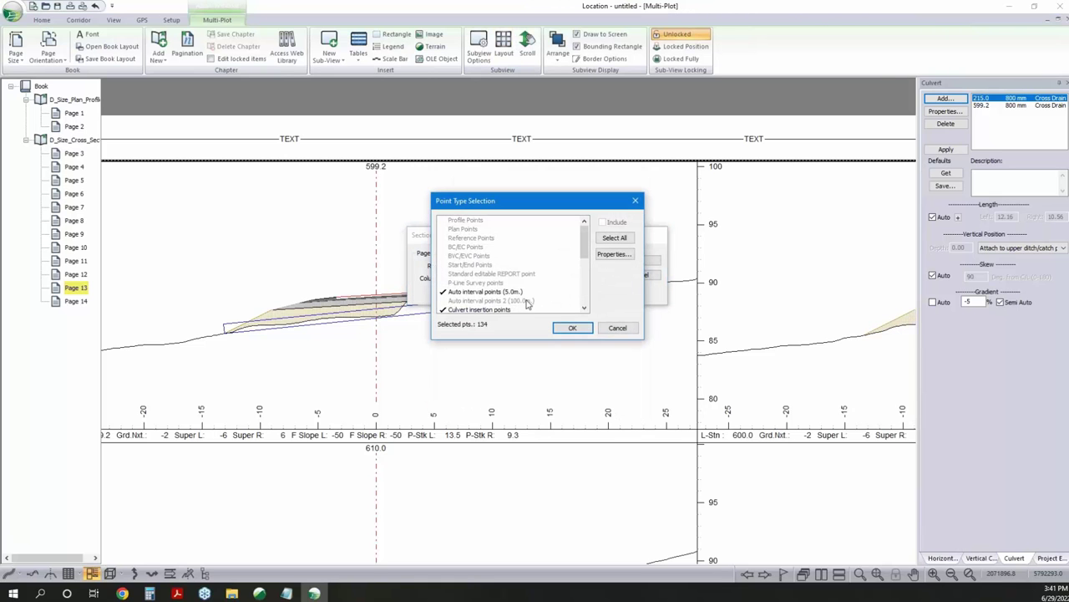
pyautogui.click(512, 308)
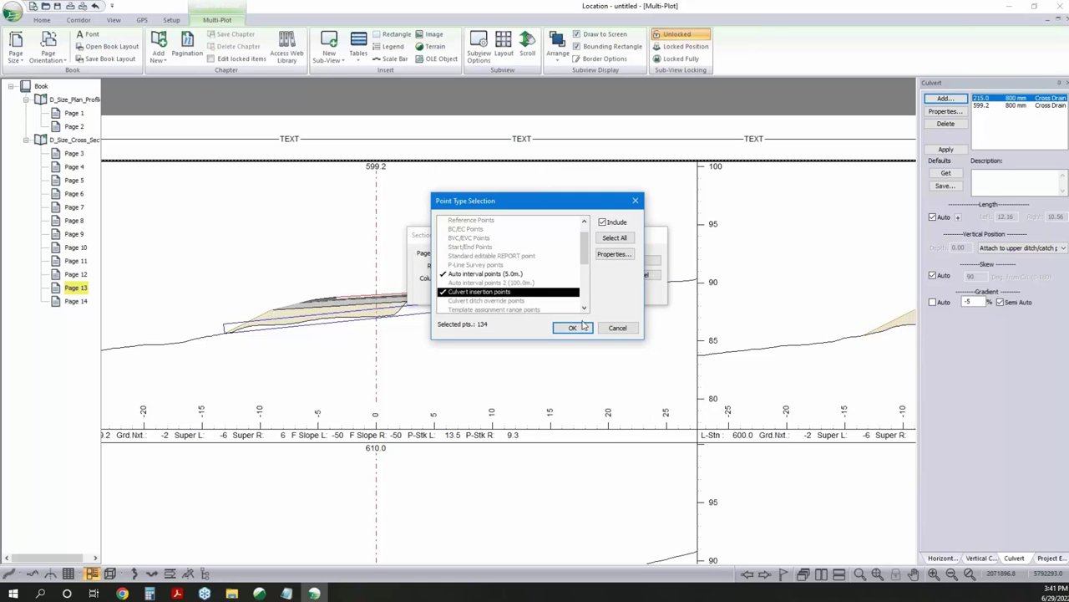
pyautogui.click(616, 329)
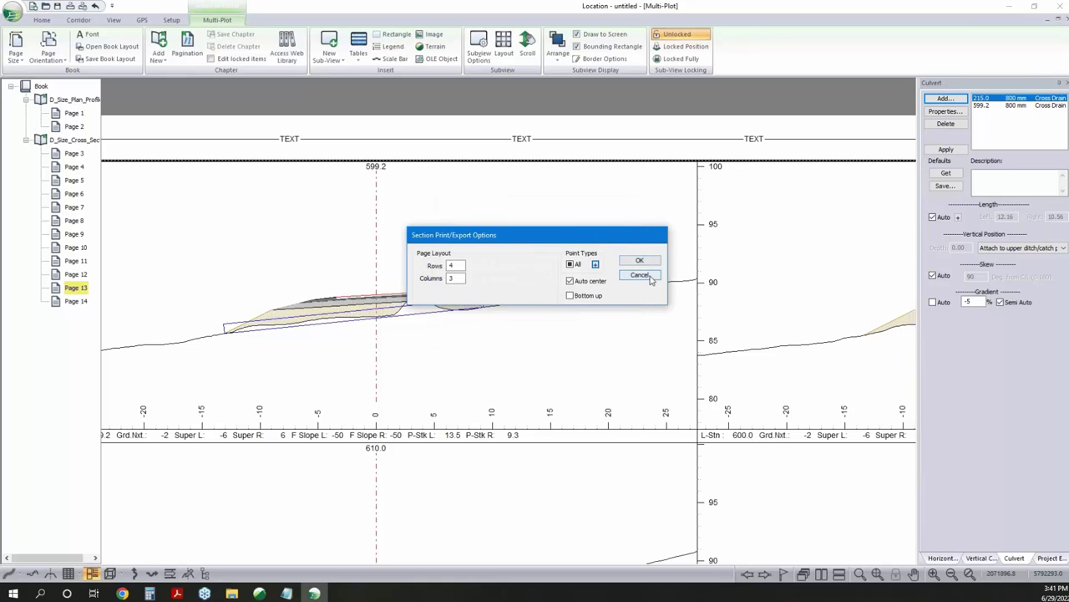
pyautogui.click(650, 278)
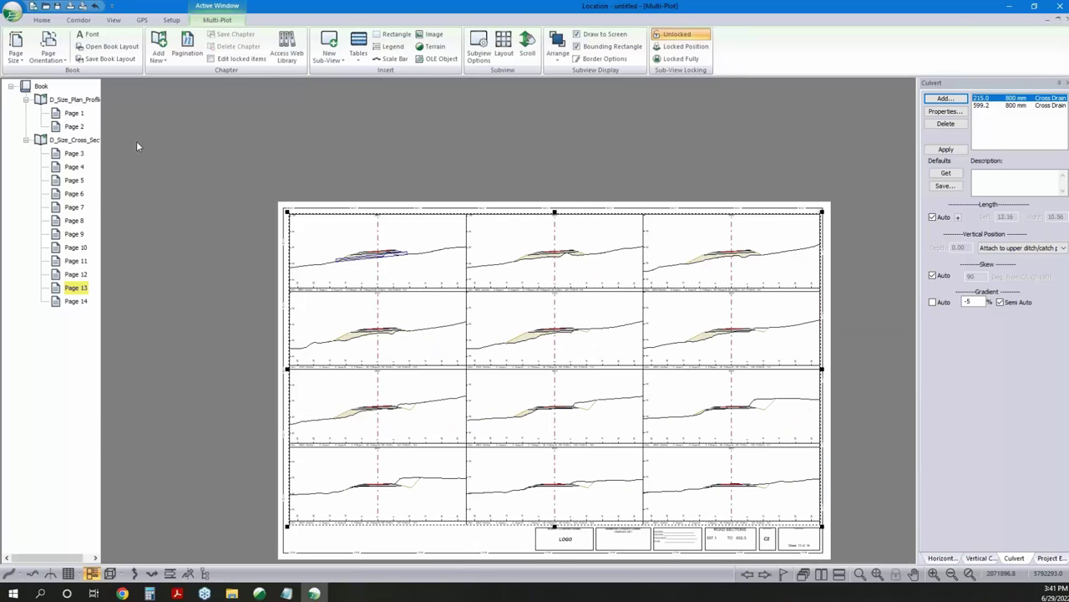
# Check the available print commands, and bring up the D-size plan-profile chapter of the book
pyautogui.click(12, 12)
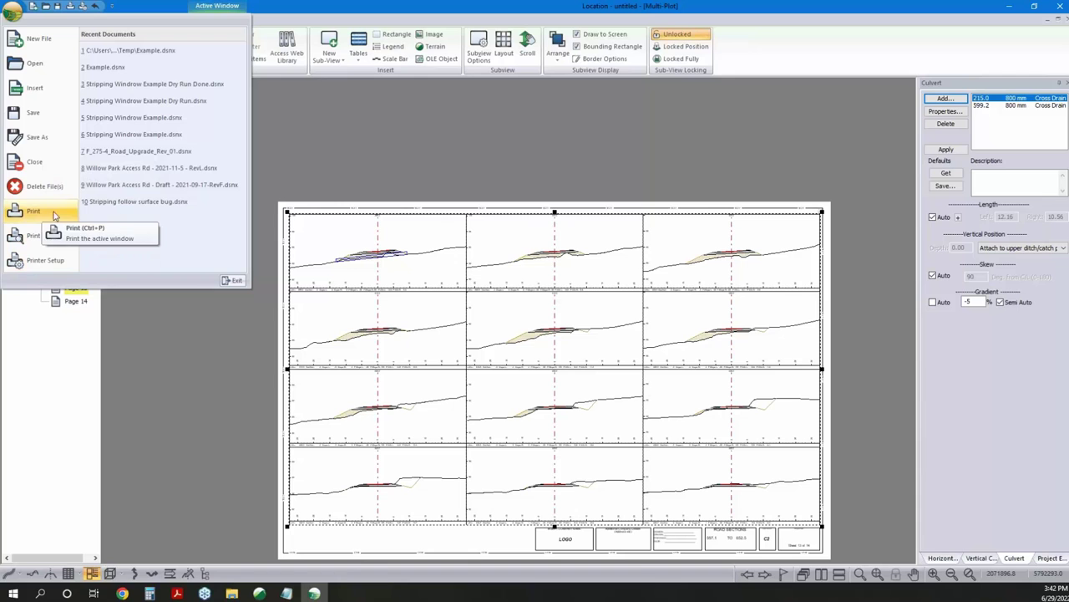
pyautogui.press('Escape')
pyautogui.click(74, 100)
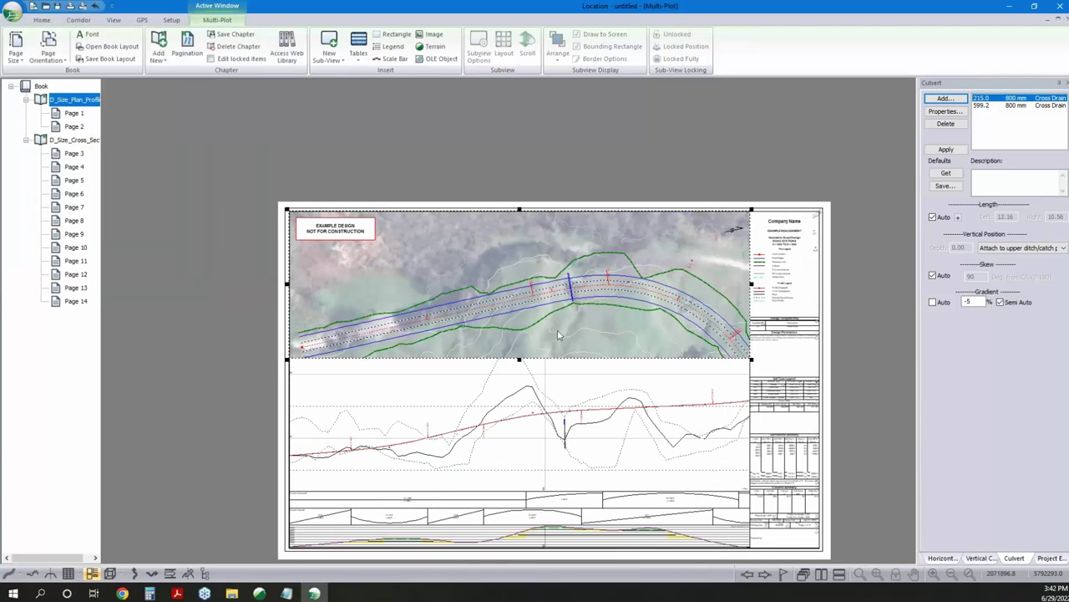
# Review the file formats the design can be saved or exported to, including AutoCAD Drawing (*.dwg), without saving
pyautogui.click(11, 15)
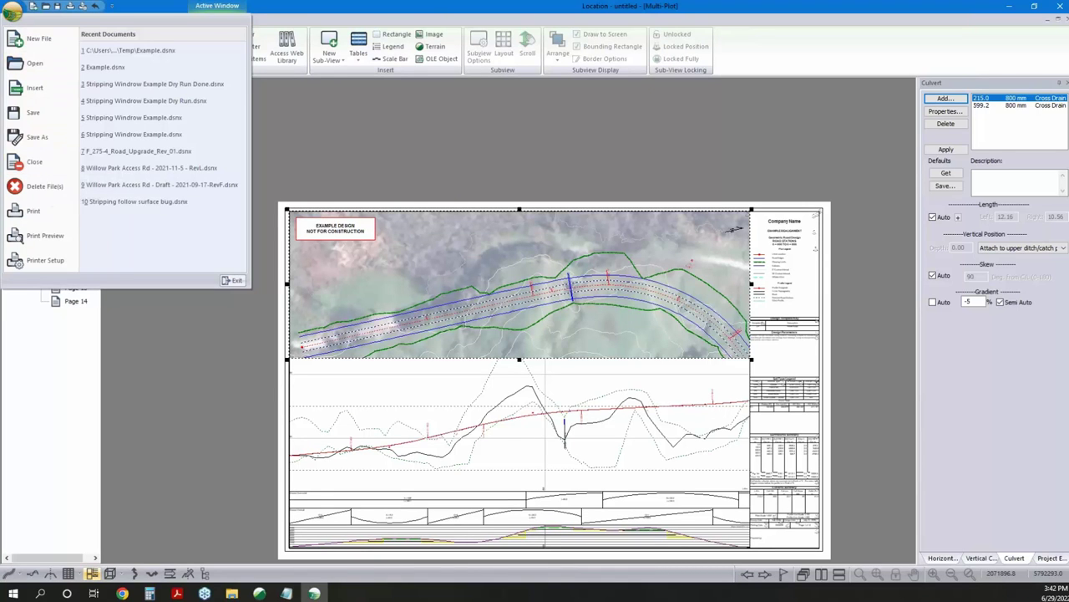
pyautogui.click(38, 140)
pyautogui.click(504, 391)
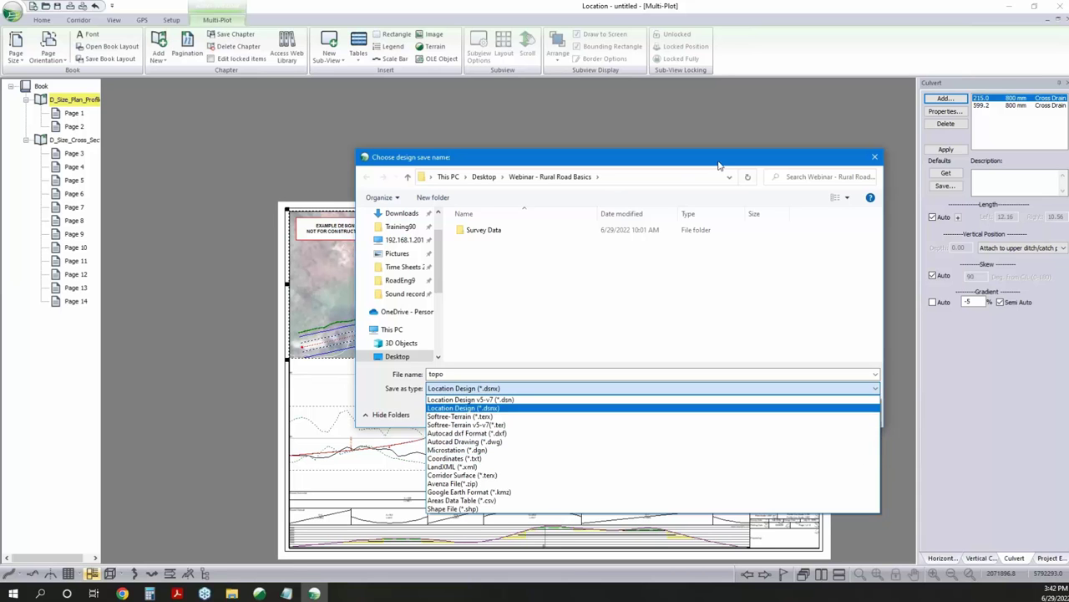
pyautogui.click(464, 408)
pyautogui.click(789, 409)
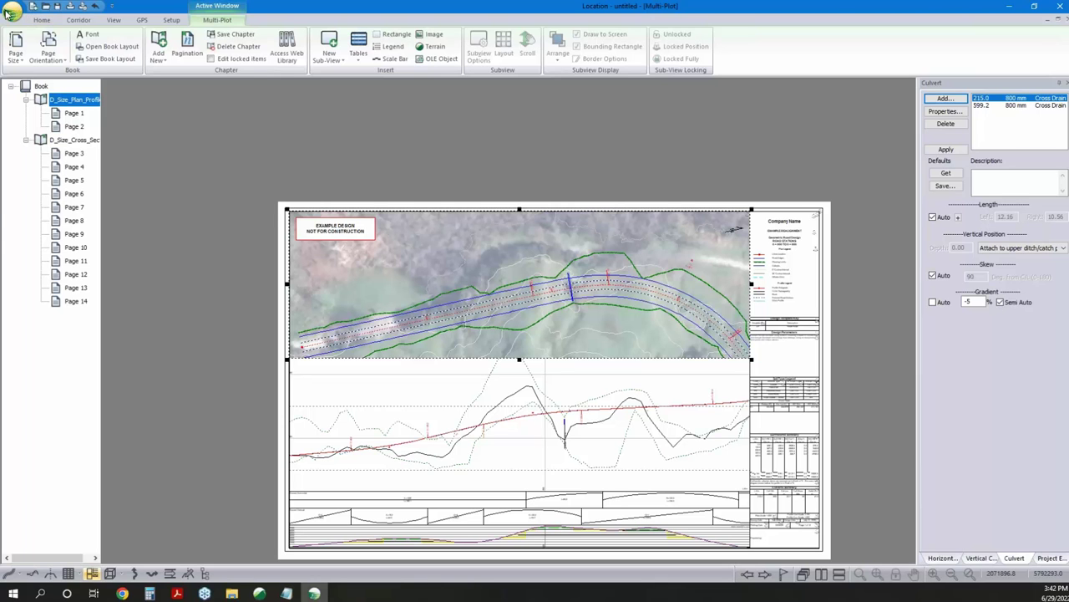
pyautogui.click(8, 14)
pyautogui.click(36, 138)
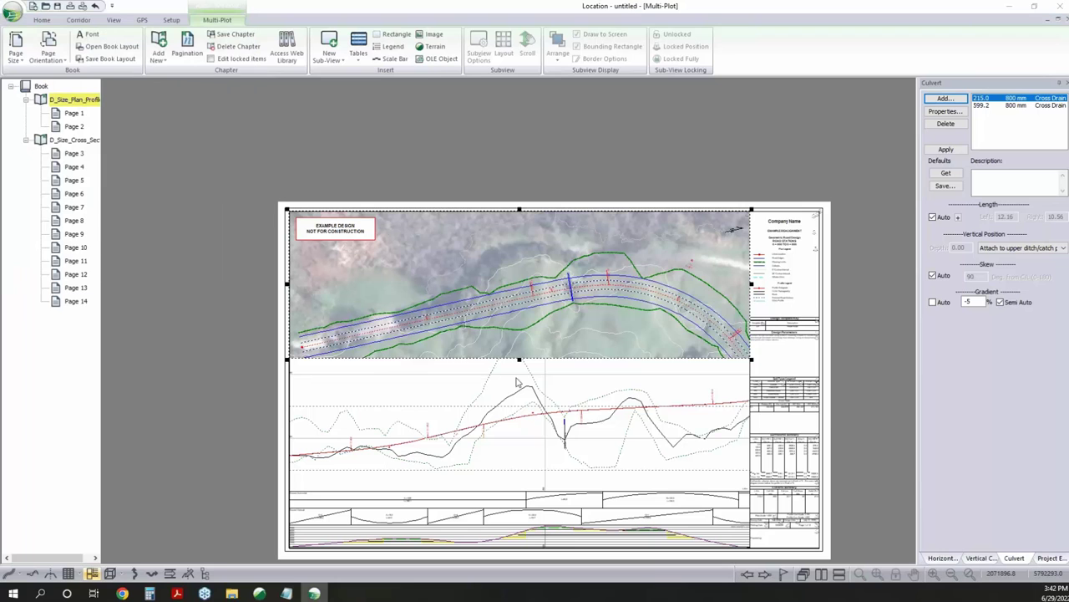
pyautogui.click(562, 388)
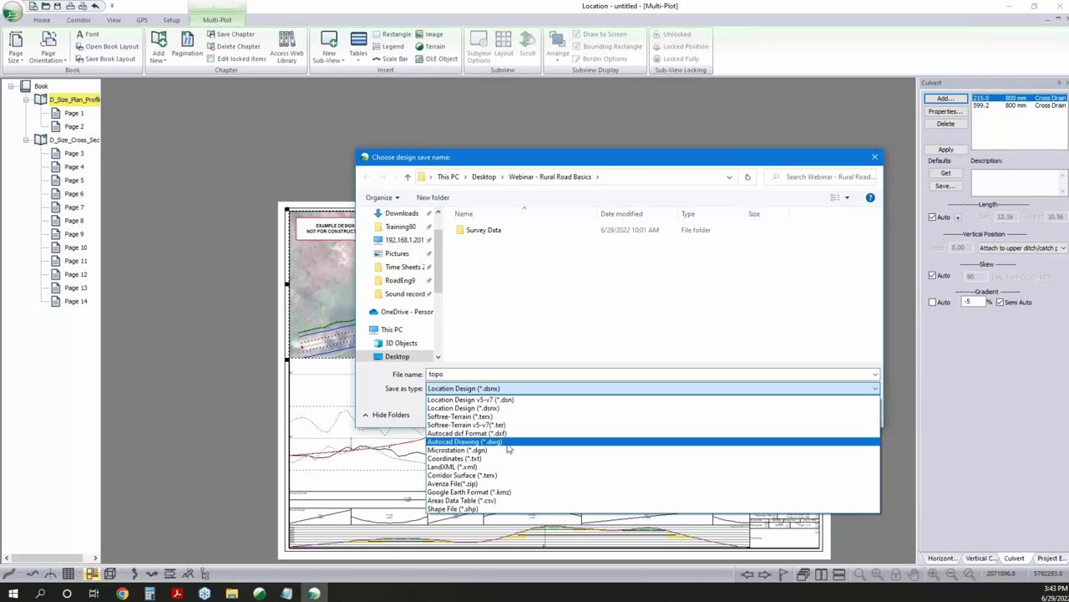
pyautogui.click(894, 436)
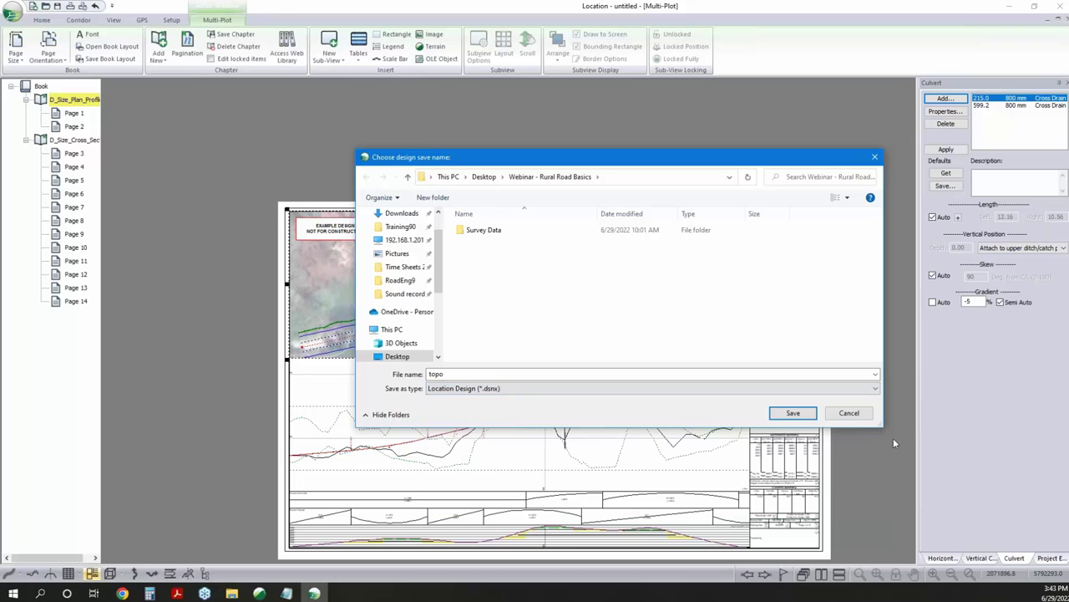
pyautogui.click(849, 413)
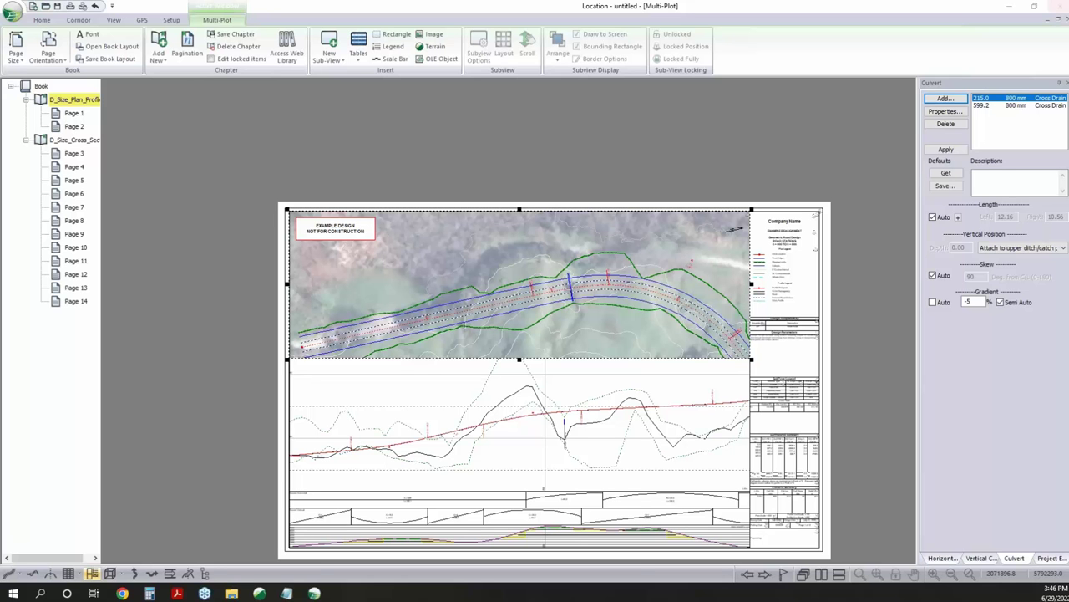
# Open a second RoadEng10 Location session and start a new design with the original ground taken from another source (LandXML)
pyautogui.click(1005, 8)
pyautogui.click(1005, 7)
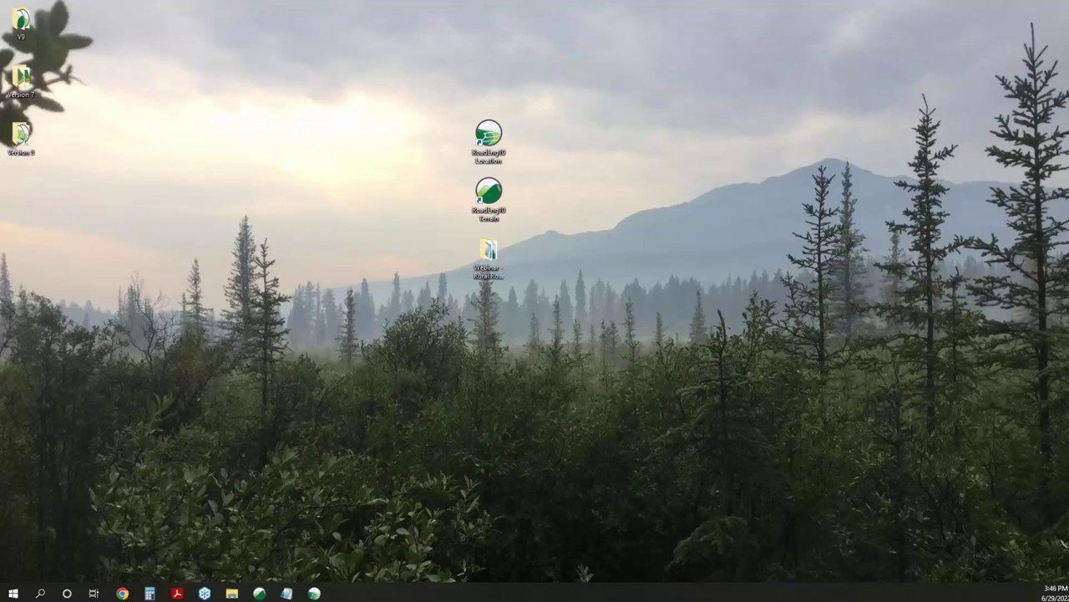
pyautogui.doubleClick(491, 136)
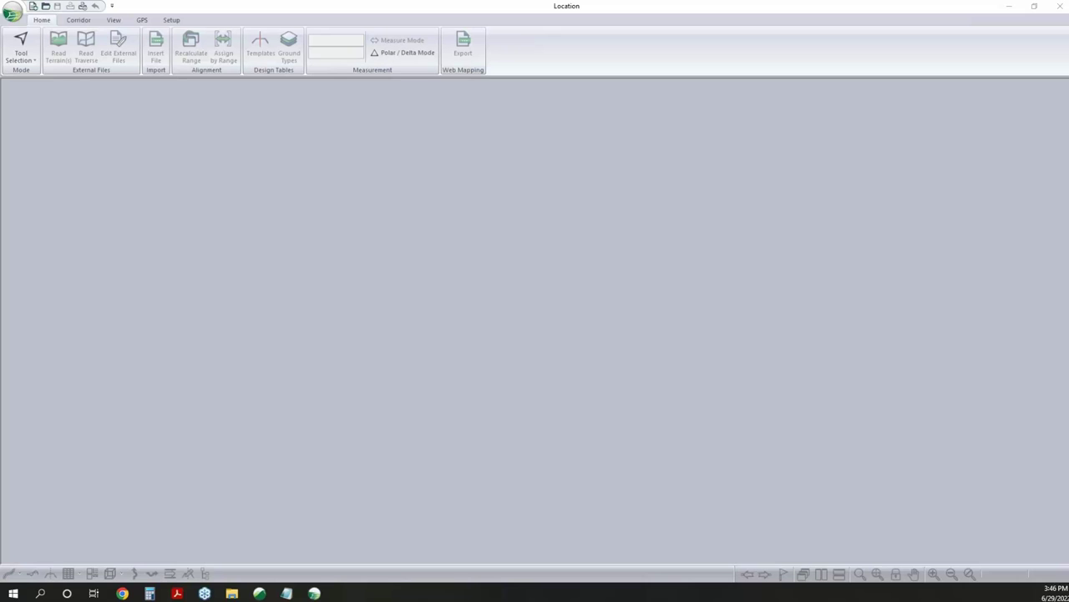
pyautogui.click(17, 17)
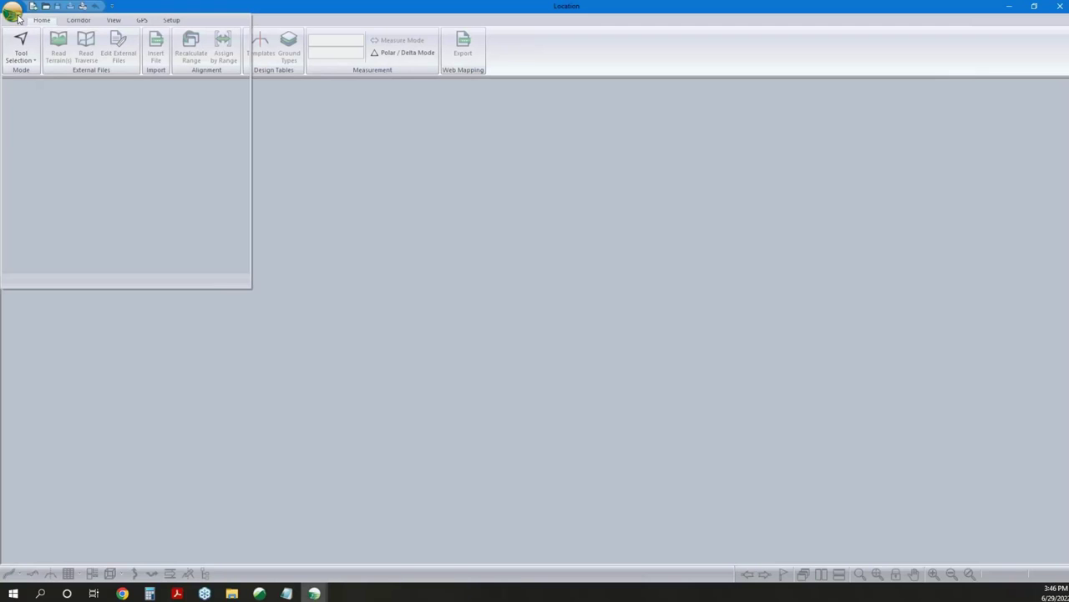
pyautogui.click(34, 60)
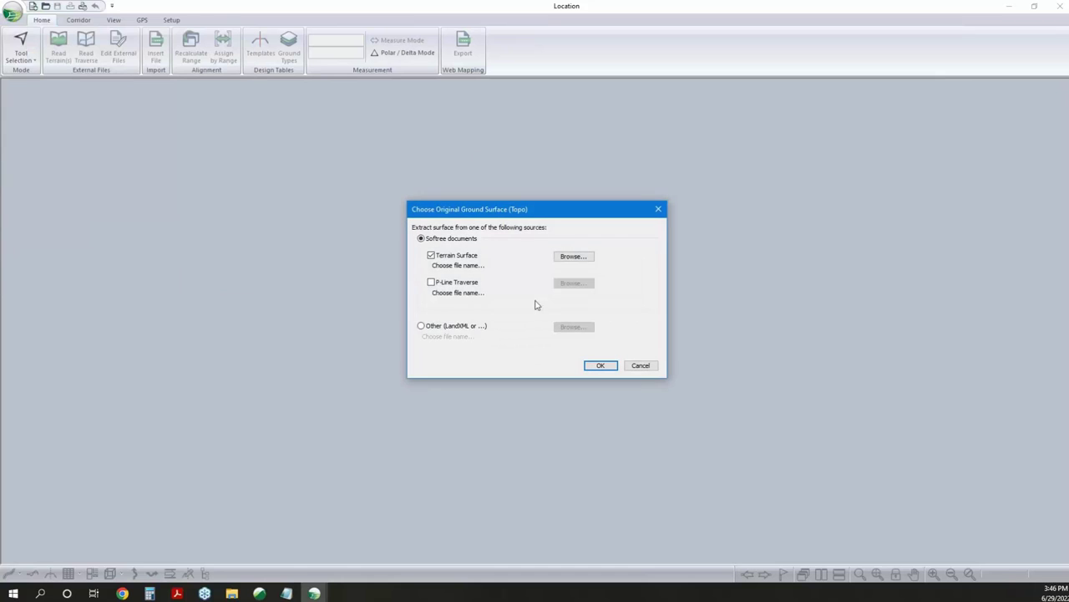
pyautogui.click(428, 327)
pyautogui.click(567, 328)
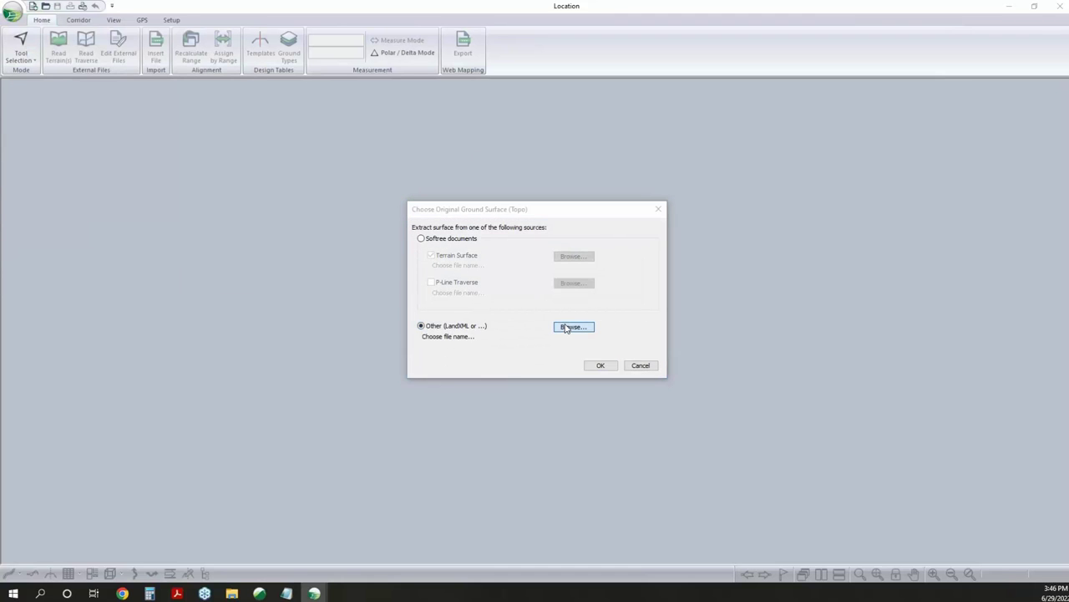
# Look for LandXML surface files in the Videos\LandXML folder on the Seagate drive (D:), and leave the ground surface selection without choosing one
pyautogui.scroll(1, 418, 288)
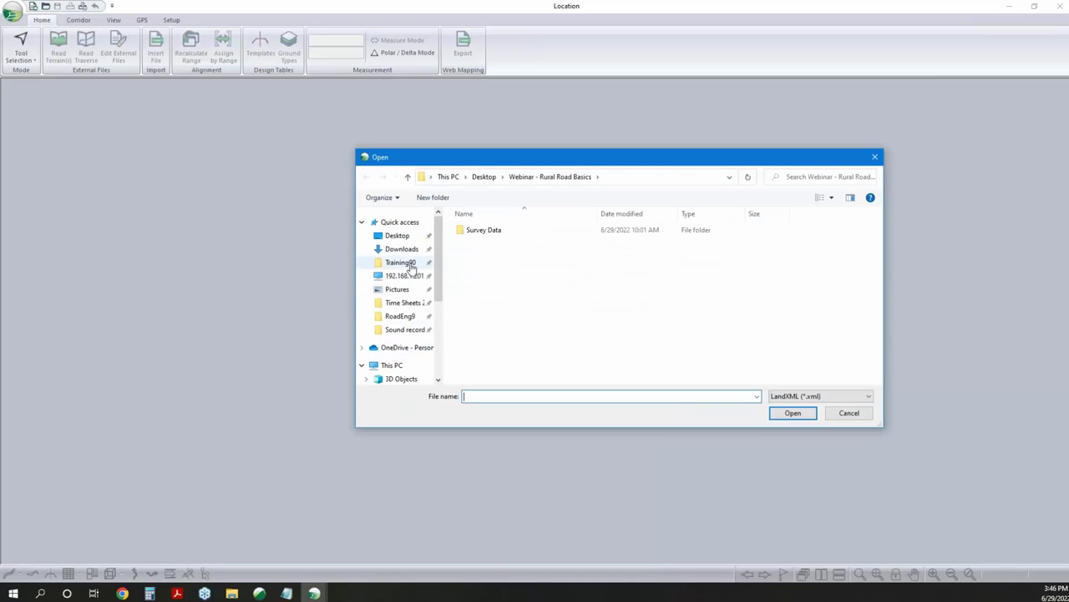
pyautogui.click(401, 235)
pyautogui.scroll(-4, 393, 317)
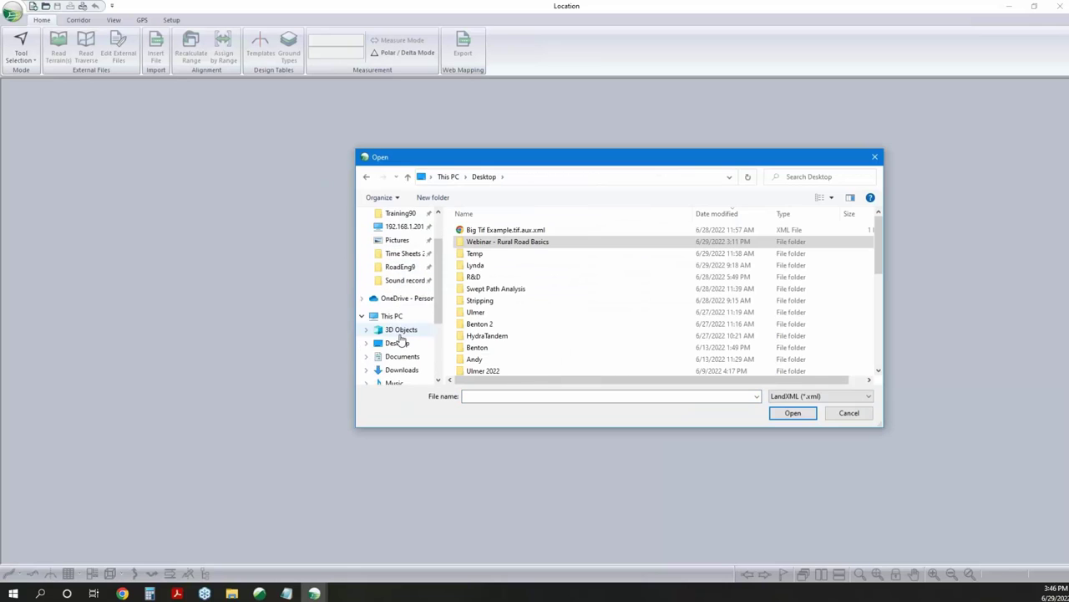
pyautogui.click(403, 355)
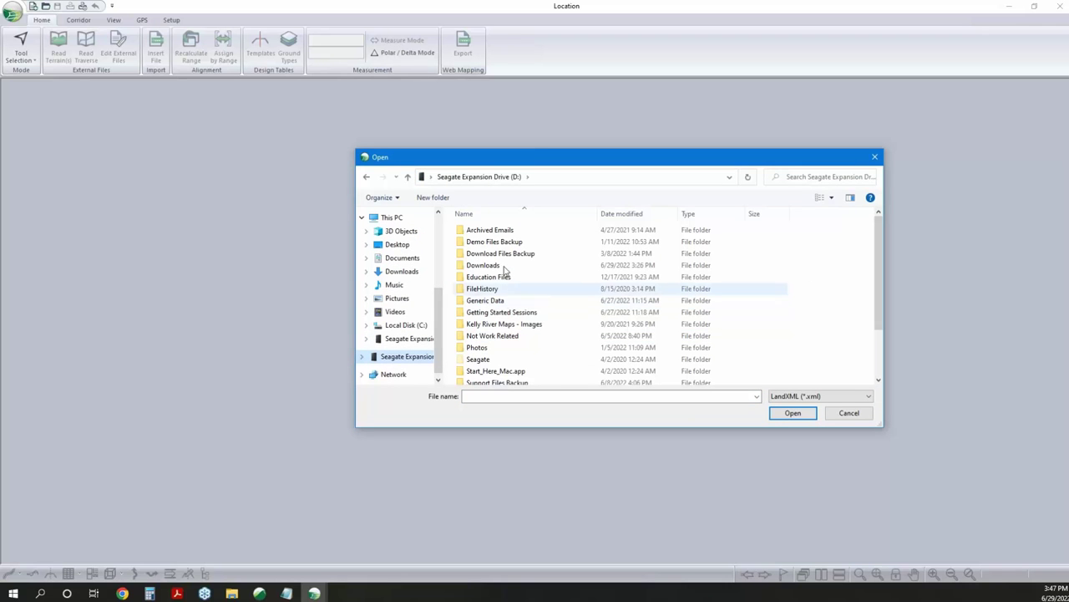
pyautogui.scroll(-2, 484, 280)
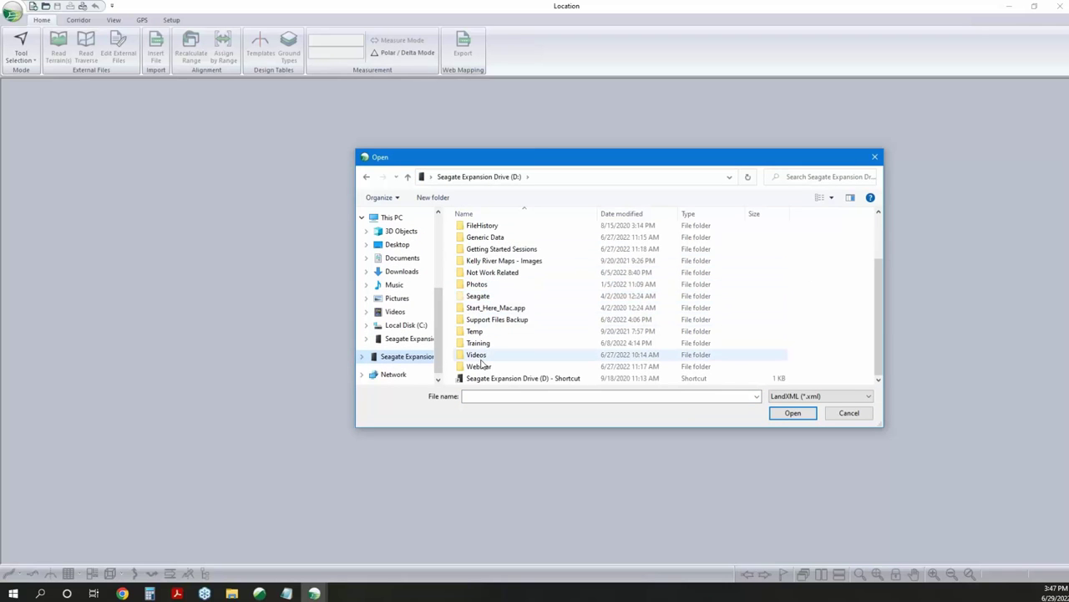
pyautogui.doubleClick(478, 355)
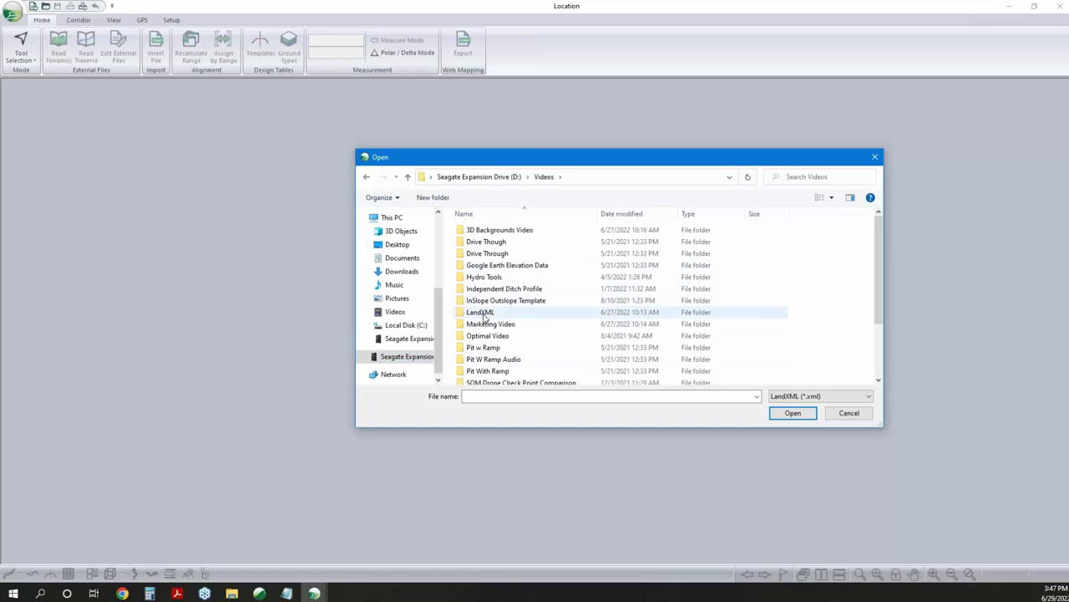
pyautogui.doubleClick(480, 312)
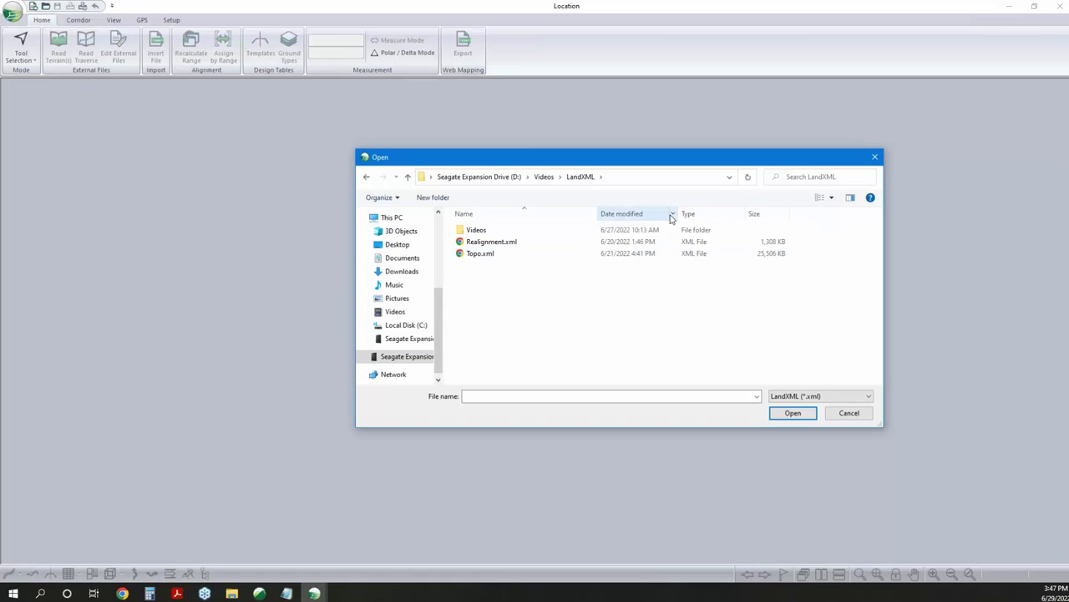
pyautogui.click(647, 184)
pyautogui.rightClick(646, 178)
pyautogui.click(740, 210)
pyautogui.click(850, 411)
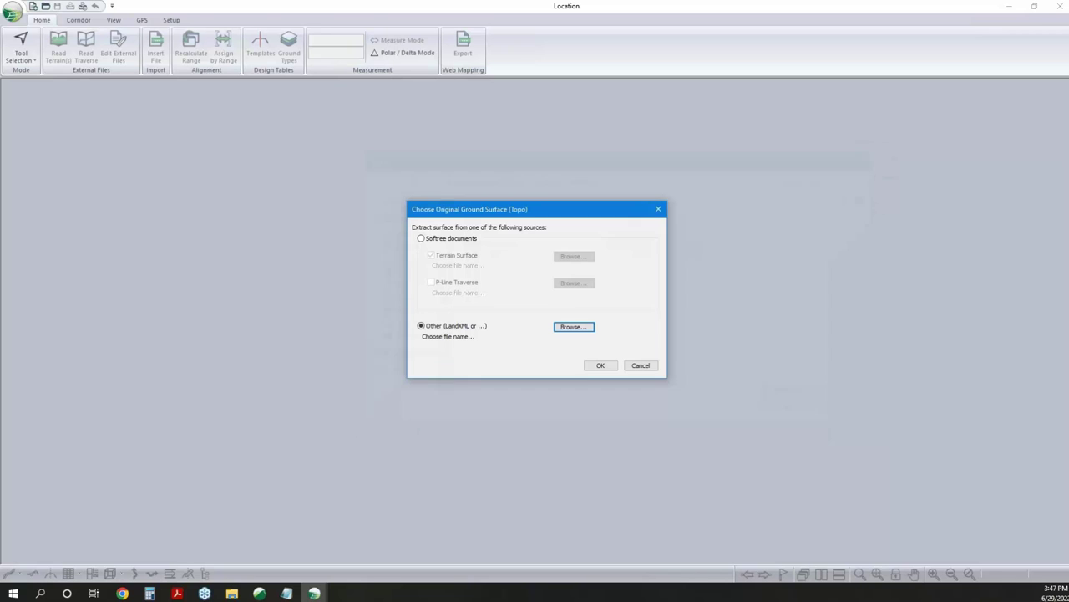
pyautogui.click(641, 366)
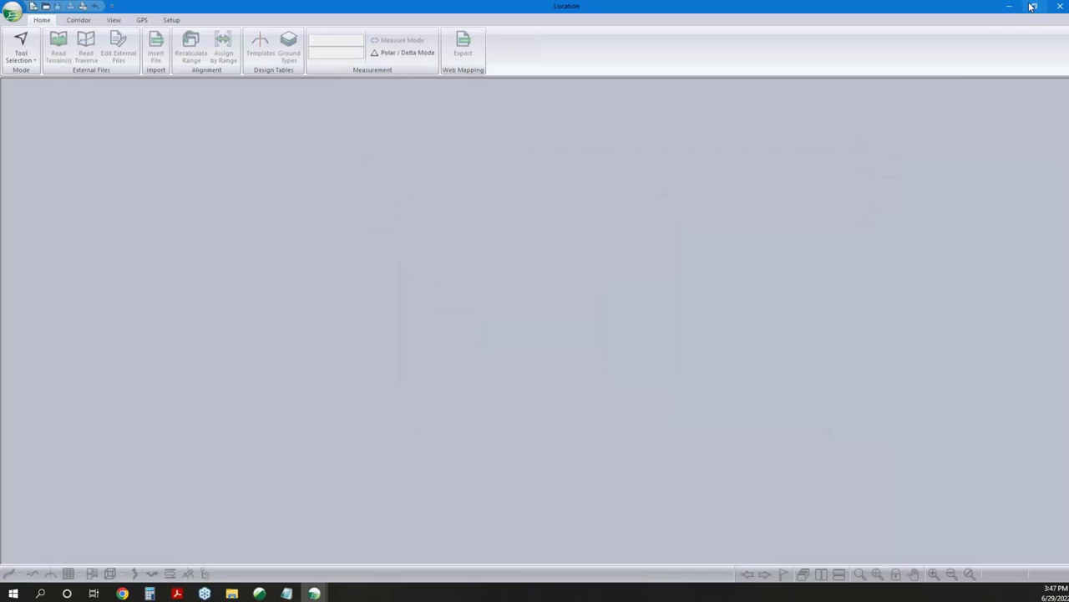
# Set the empty Location session aside and start RoadEng10 Terrain
pyautogui.click(1009, 7)
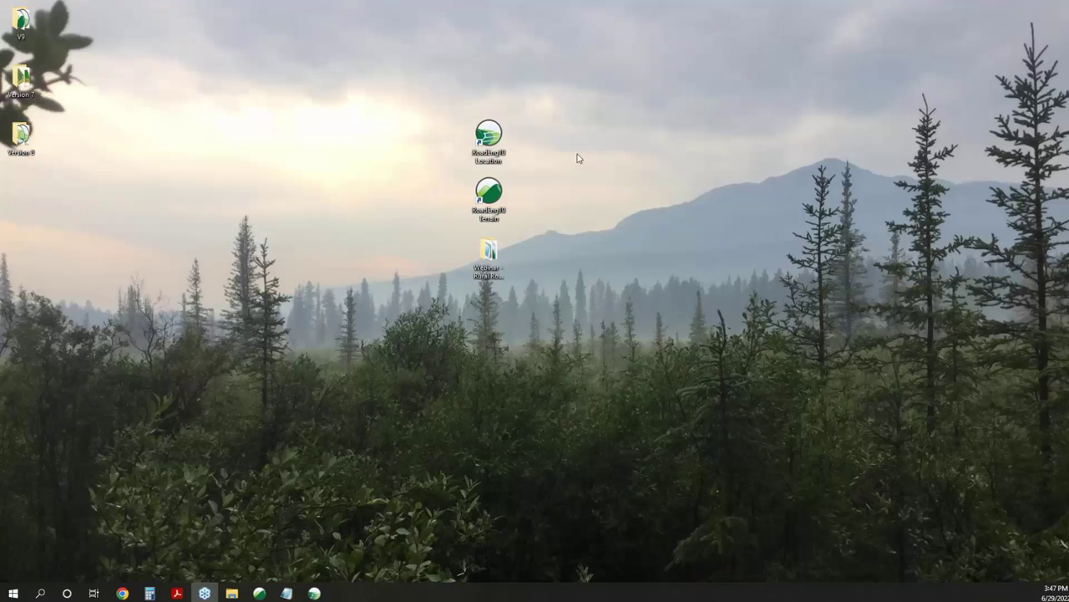
pyautogui.click(491, 213)
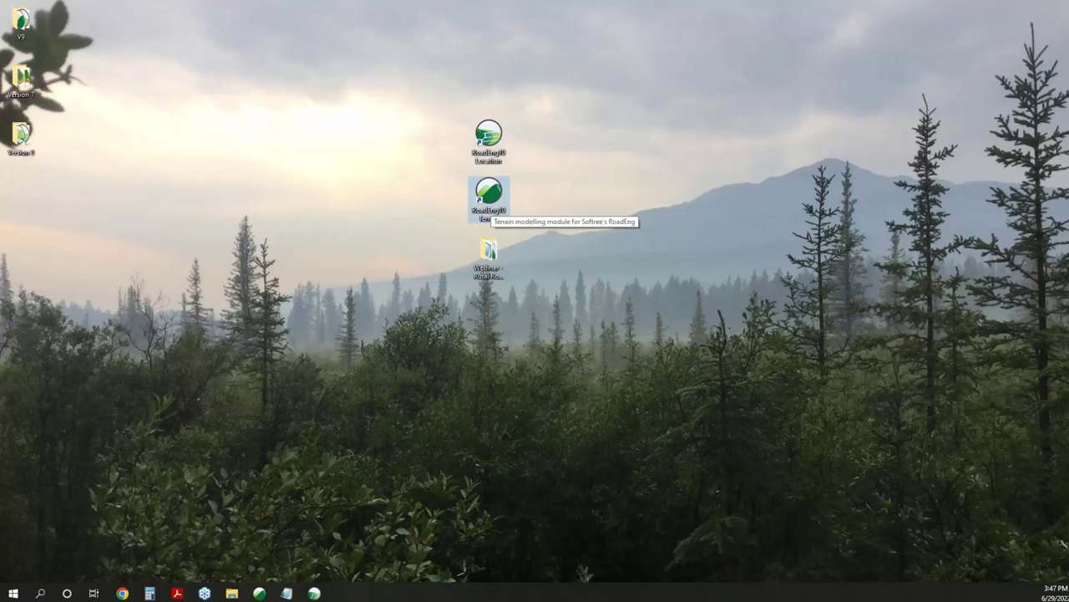
pyautogui.doubleClick(491, 205)
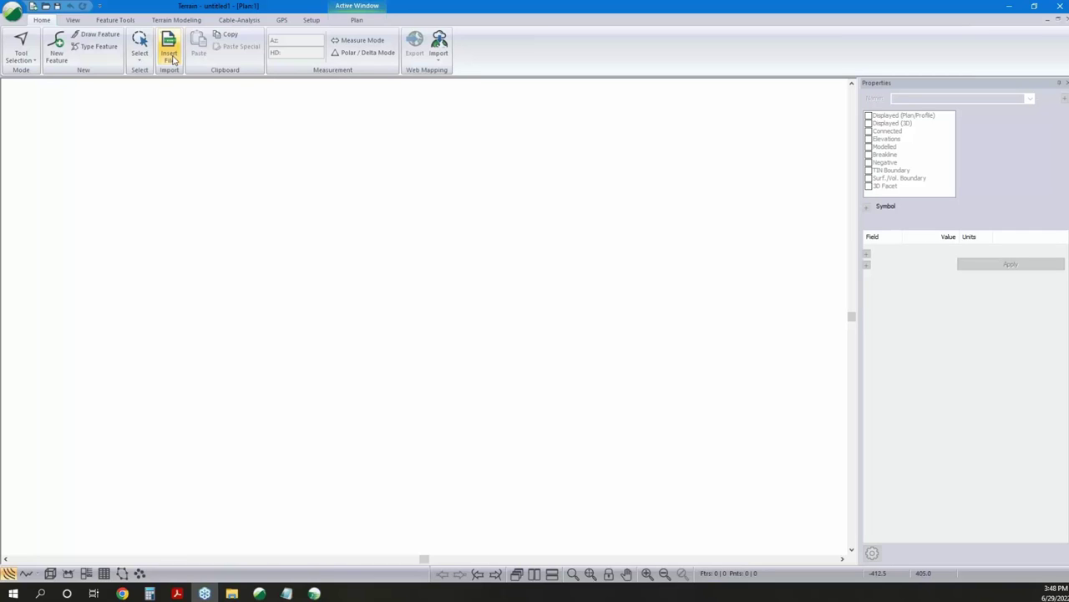
# Insert the LandXML file Topo.xml from D:\Videos\LandXML into the new terrain
pyautogui.click(170, 53)
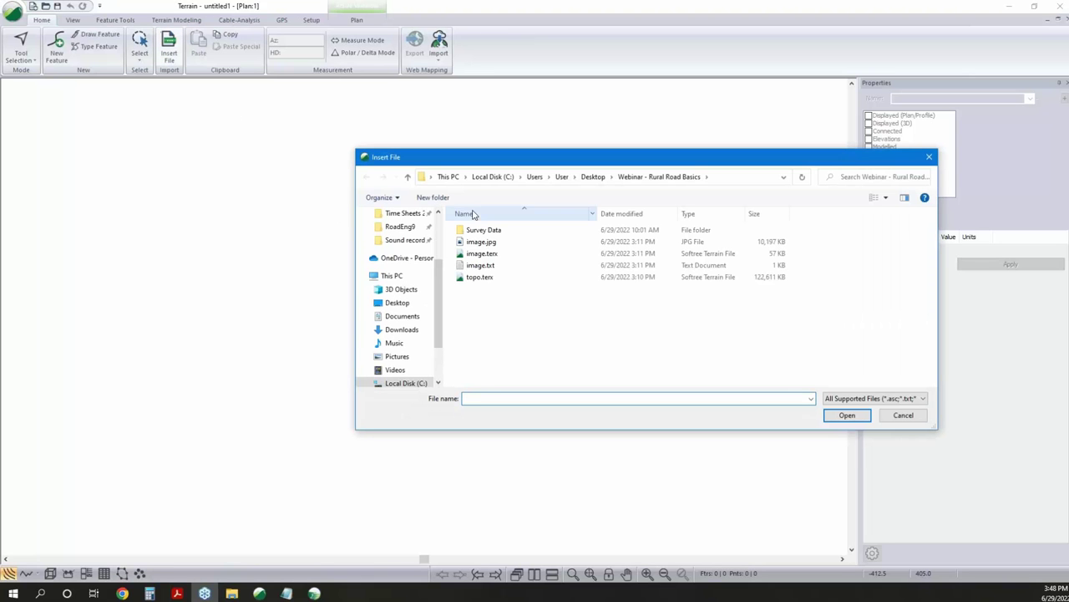
pyautogui.scroll(2, 409, 290)
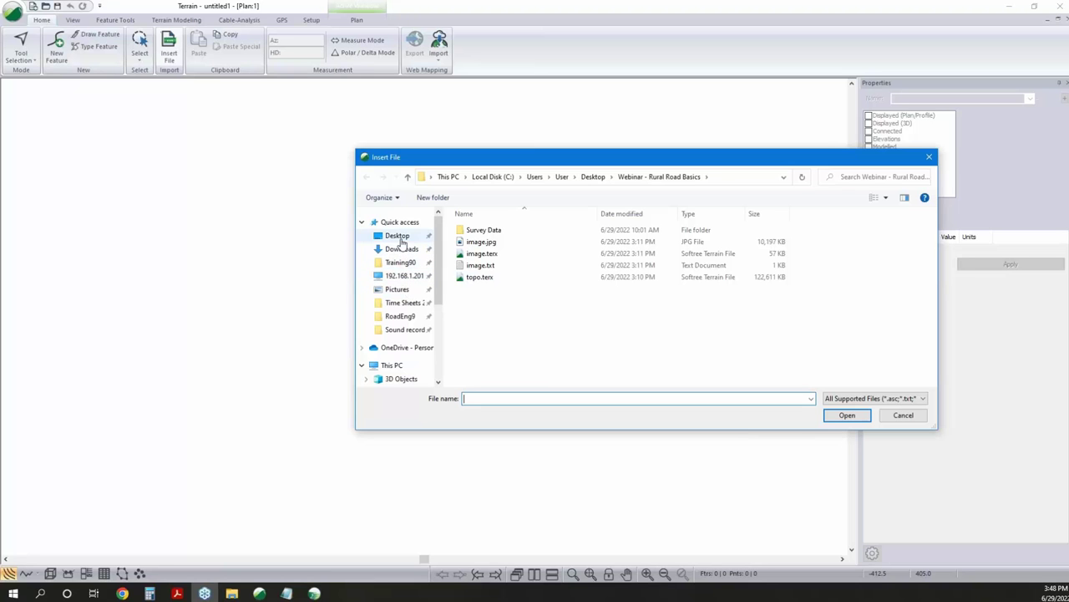
pyautogui.click(402, 241)
pyautogui.click(531, 179)
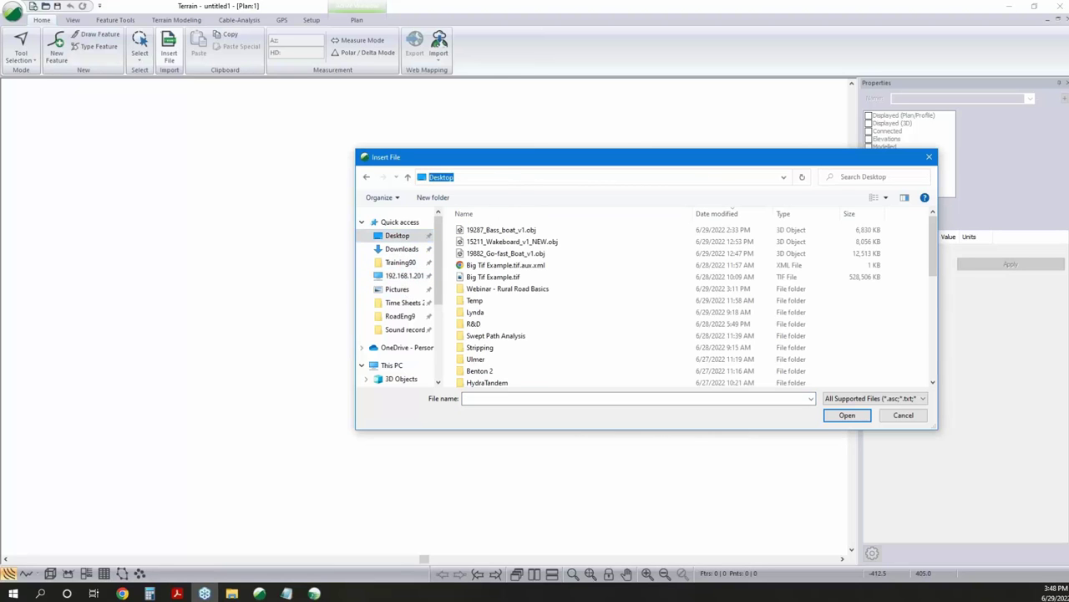
pyautogui.hotkey('ctrl', 'v')
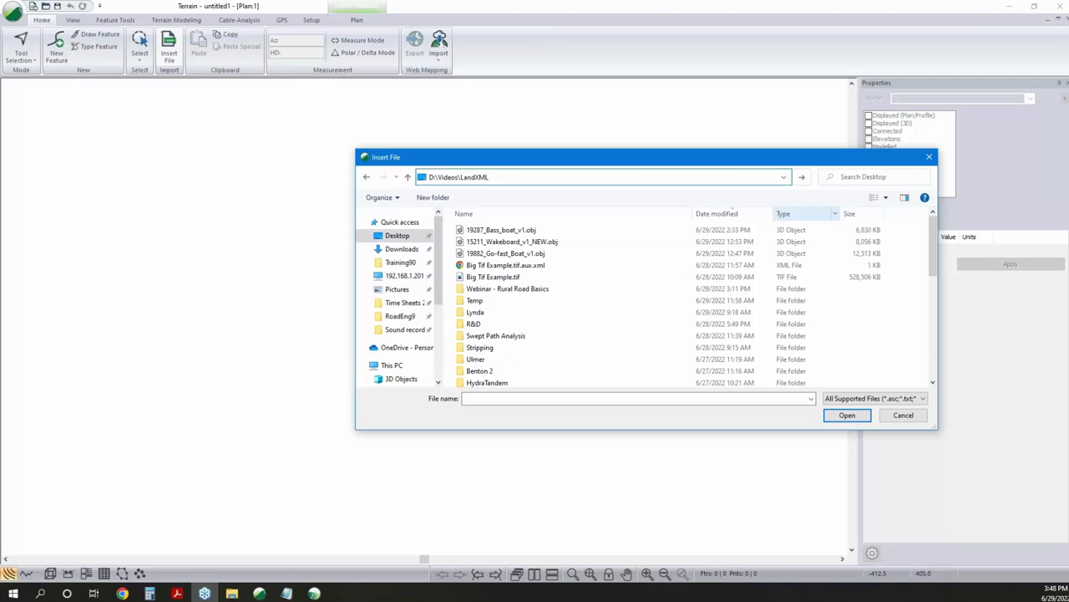
pyautogui.click(802, 177)
pyautogui.click(511, 269)
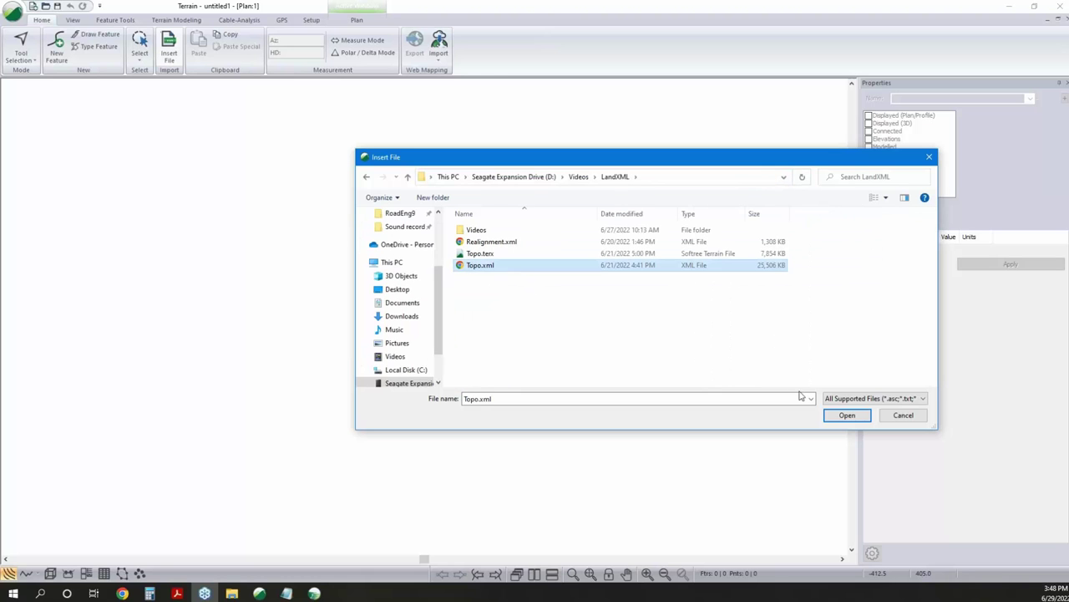
pyautogui.click(847, 415)
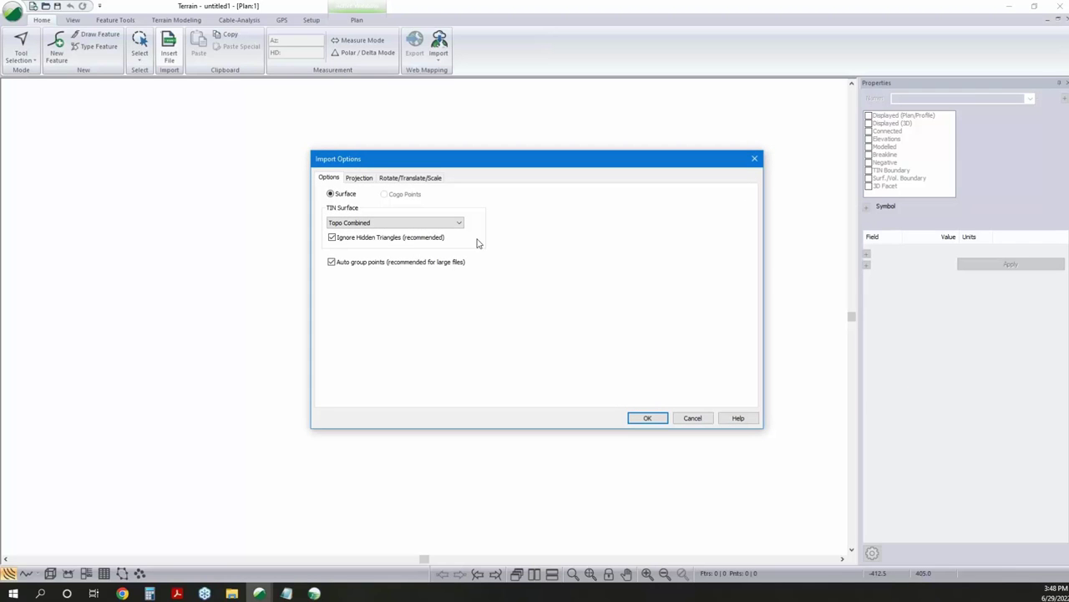
# Import the Topo Combined TIN surface, ignoring hidden triangles and auto-grouping points
pyautogui.click(451, 227)
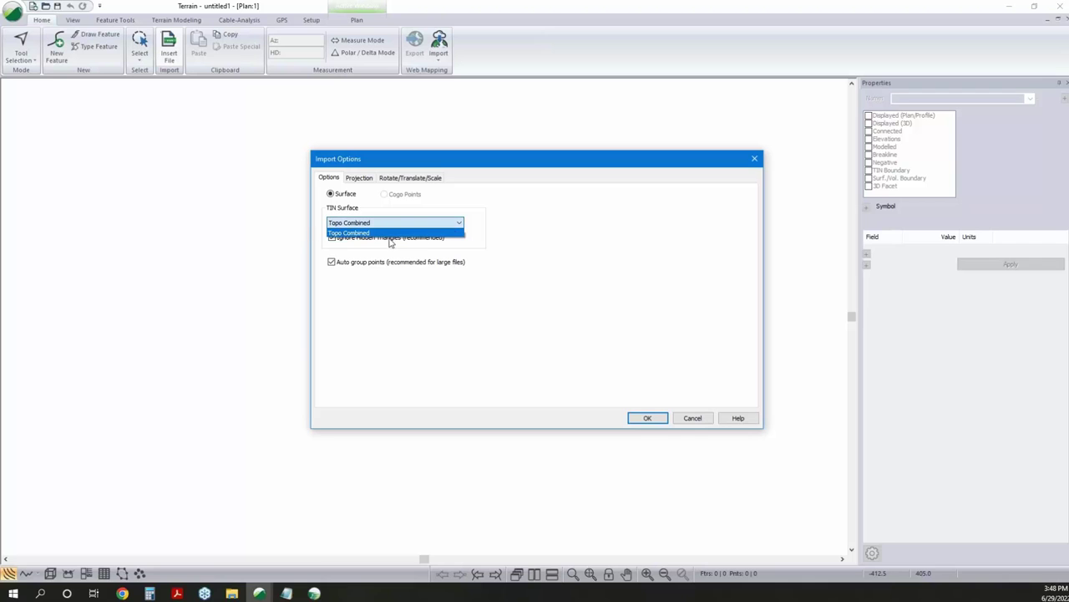
pyautogui.click(533, 261)
pyautogui.click(446, 224)
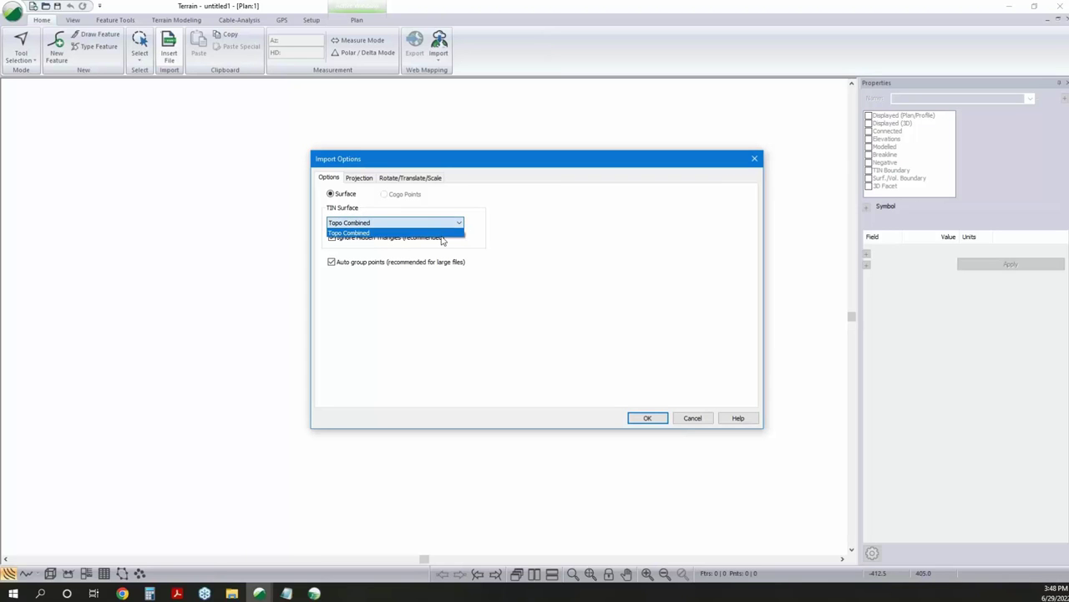
pyautogui.click(568, 254)
pyautogui.click(650, 418)
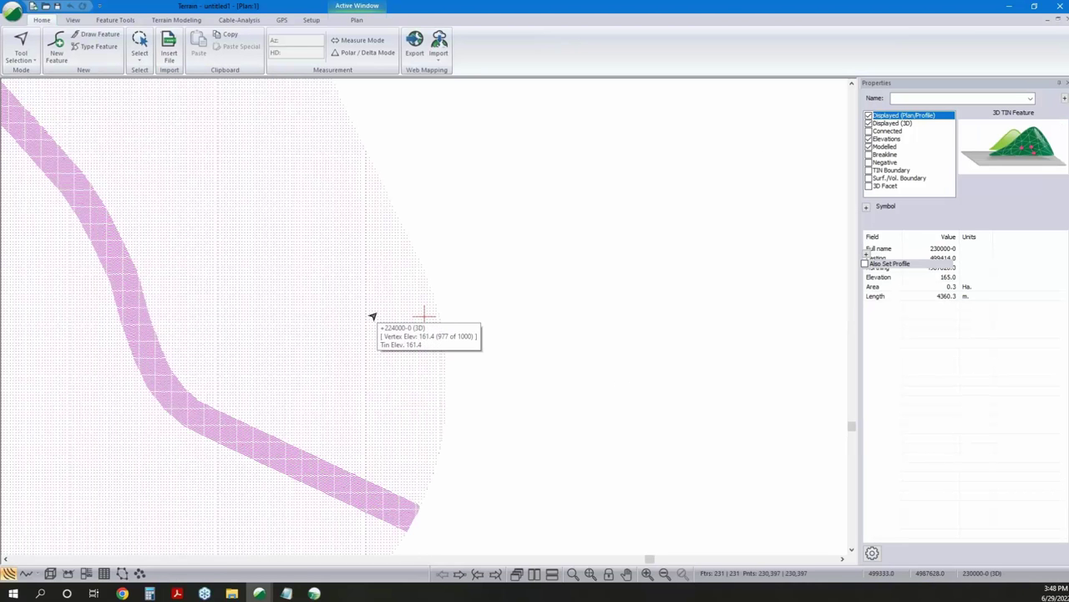
# Clear the selection and examine the imported surface in plan and in the 3D view, ending in the plan view
pyautogui.moveTo(337, 468); pyautogui.dragTo(493, 427, button='middle')
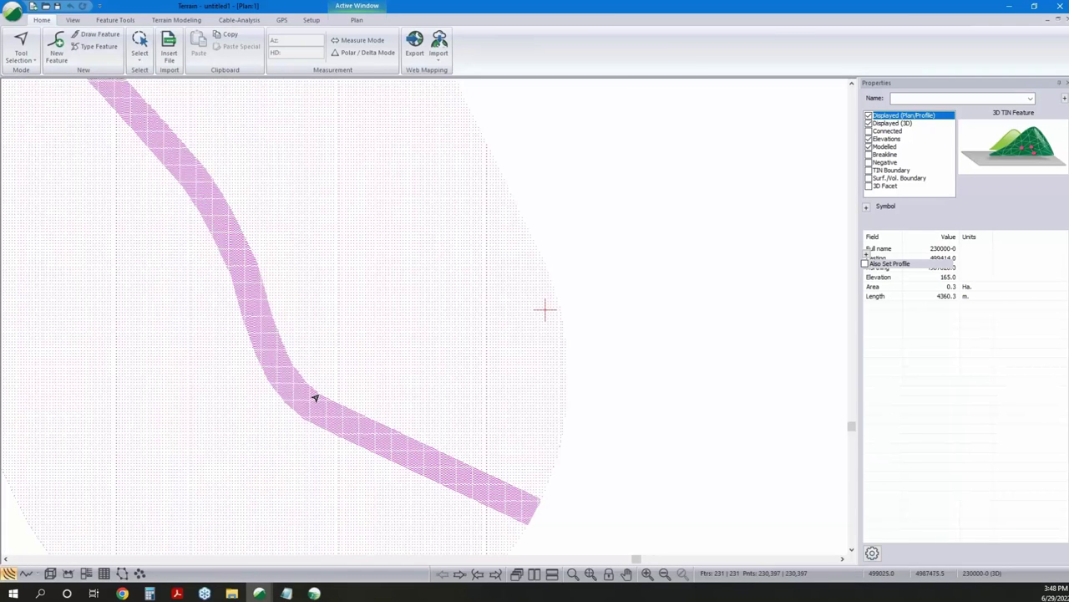
pyautogui.moveTo(315, 397)
pyautogui.click(621, 329)
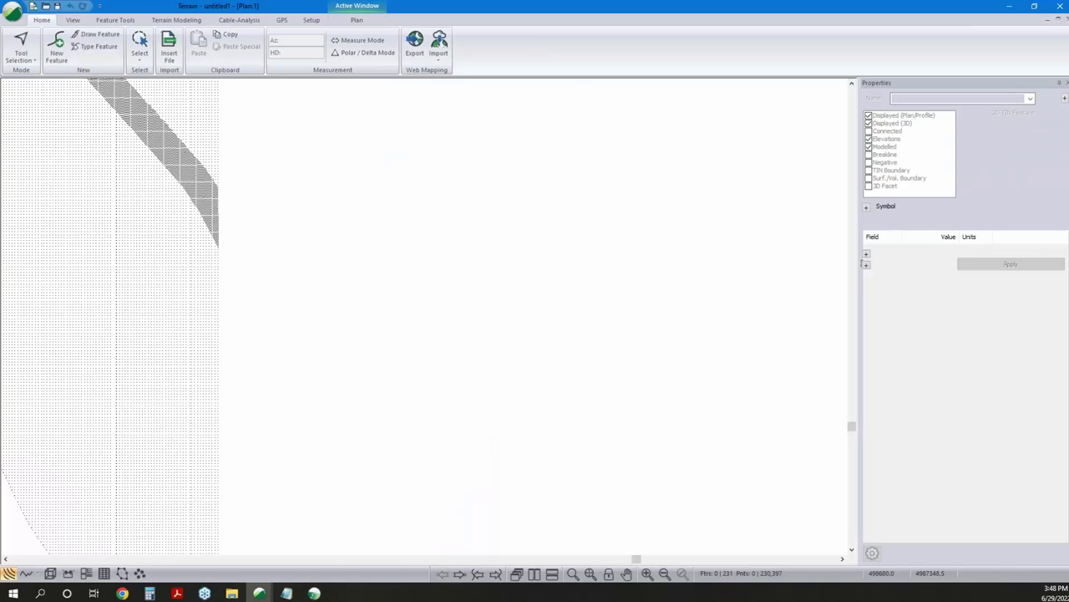
pyautogui.click(50, 574)
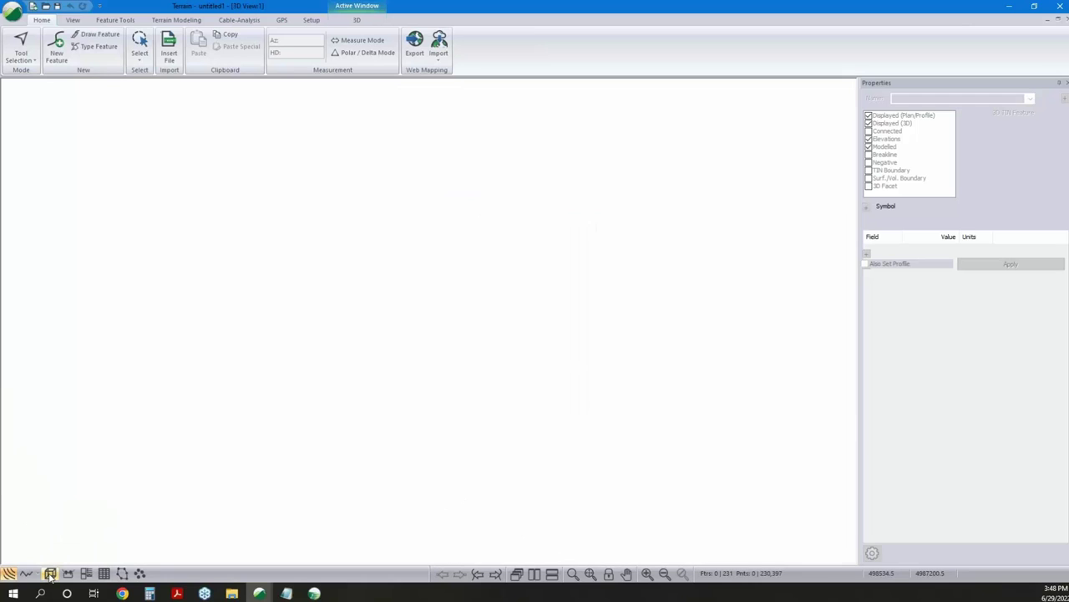
pyautogui.scroll(5, 725, 430)
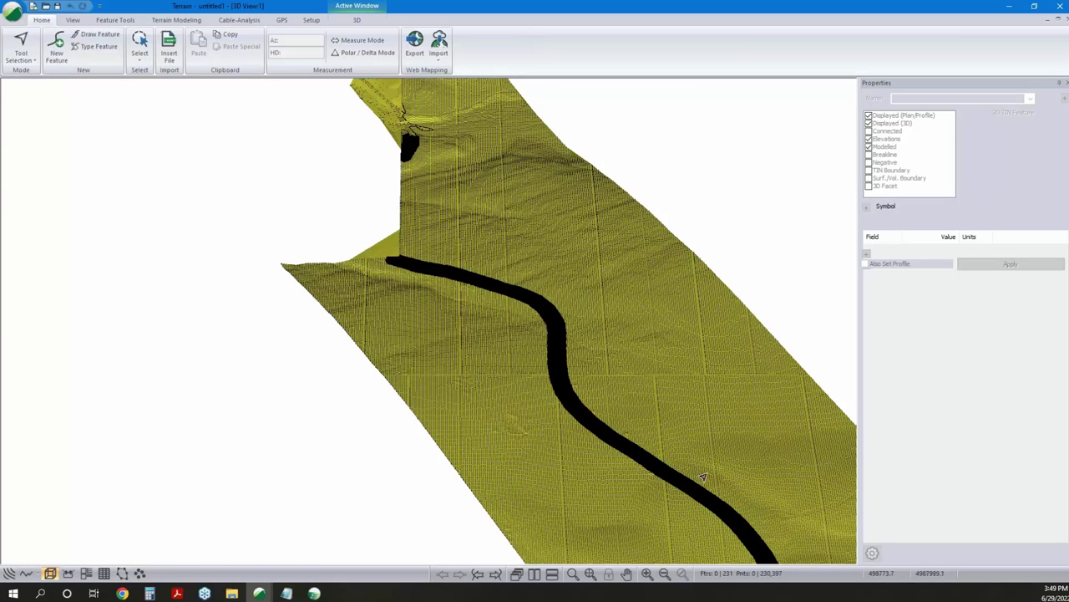
pyautogui.scroll(2, 620, 373)
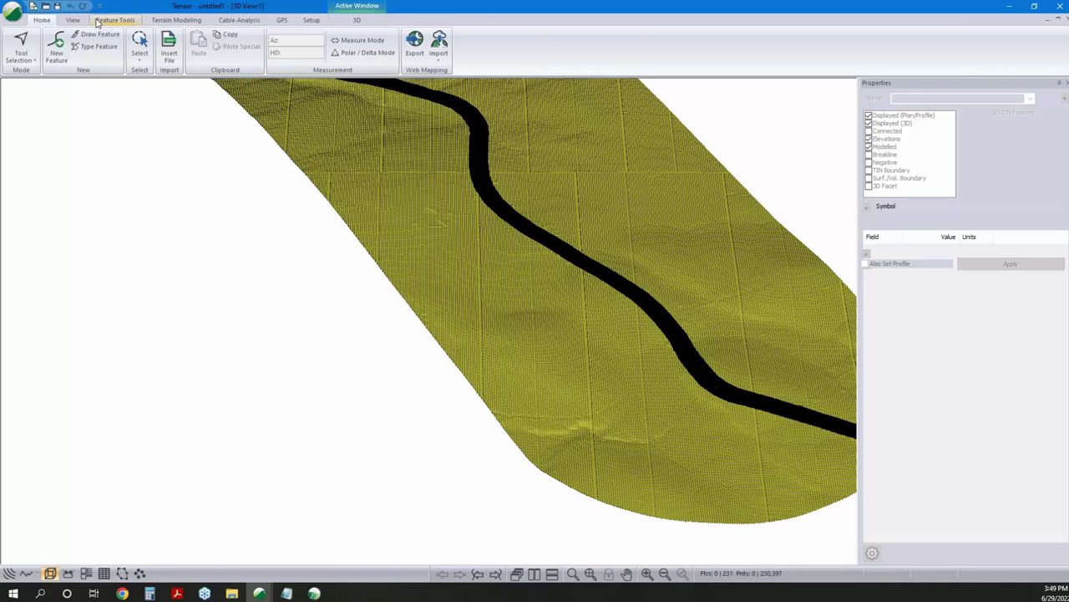
pyautogui.moveTo(622, 288); pyautogui.dragTo(141, 496, button='middle')
pyautogui.click(9, 574)
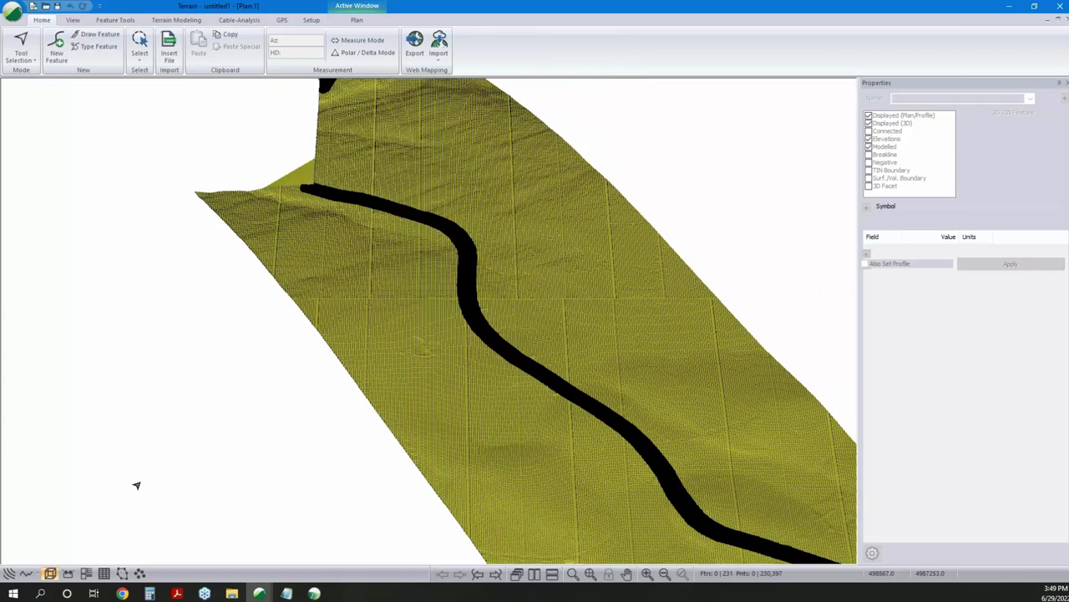
# Select all the imported surface features and turn off their Displayed (Plan/Profile) property
pyautogui.scroll(3, 415, 269)
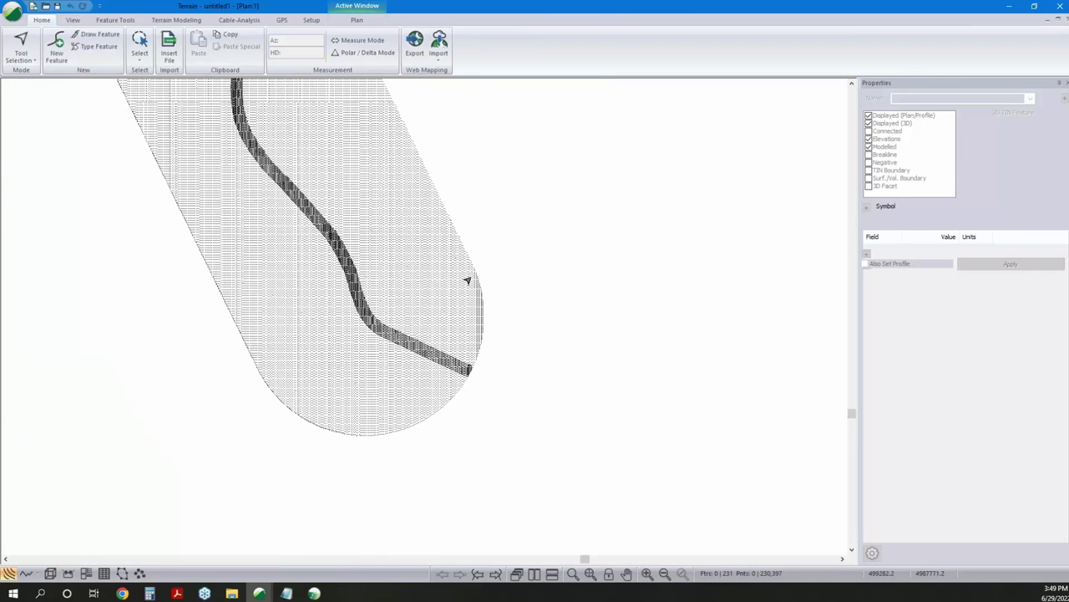
pyautogui.click(423, 330)
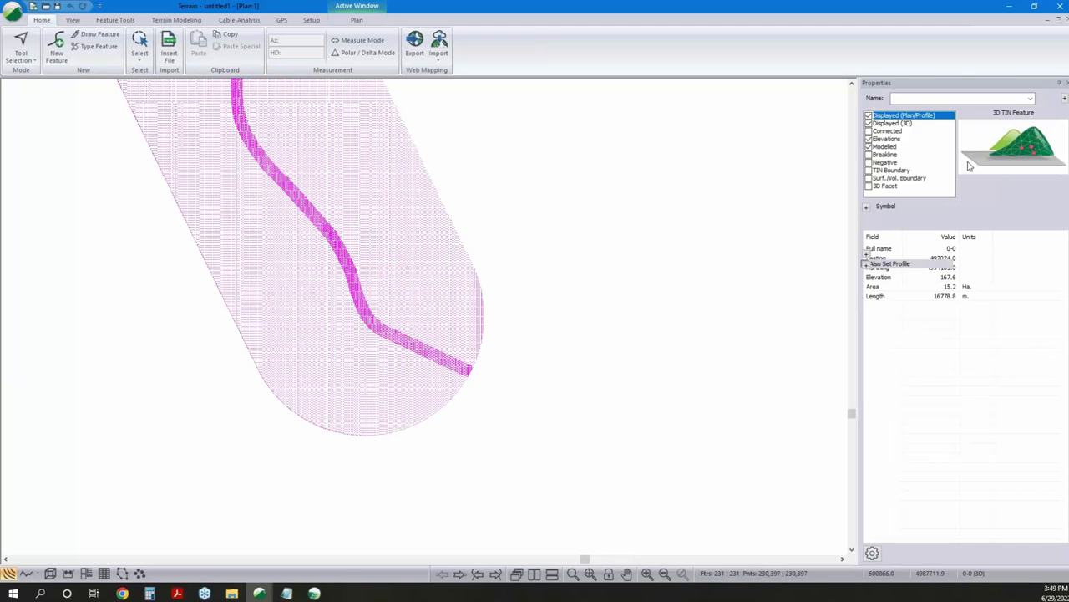
pyautogui.click(869, 115)
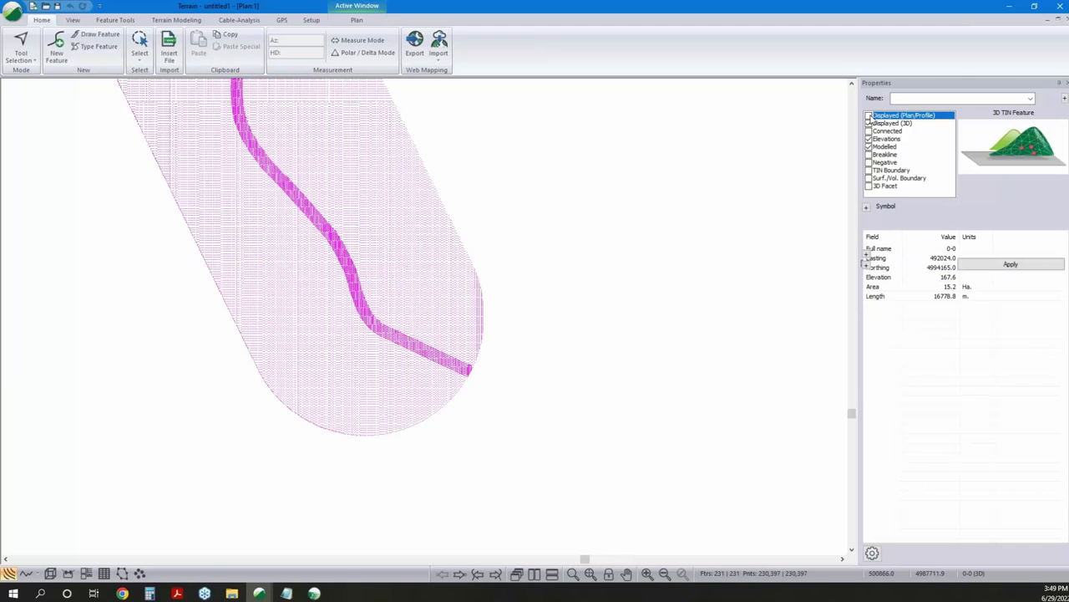
pyautogui.click(867, 206)
pyautogui.click(867, 265)
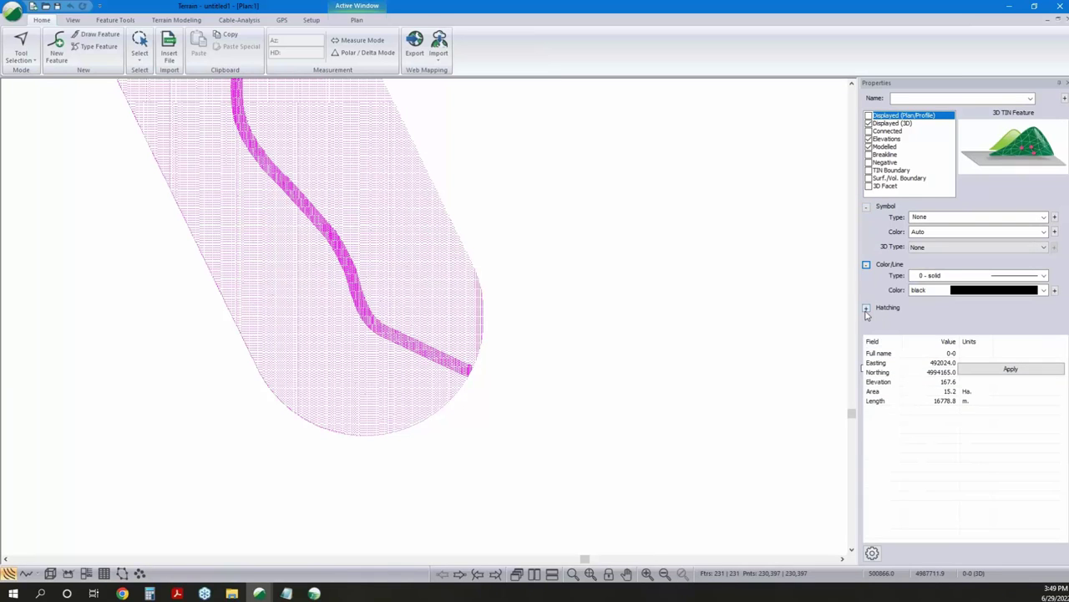
pyautogui.click(867, 308)
pyautogui.click(973, 365)
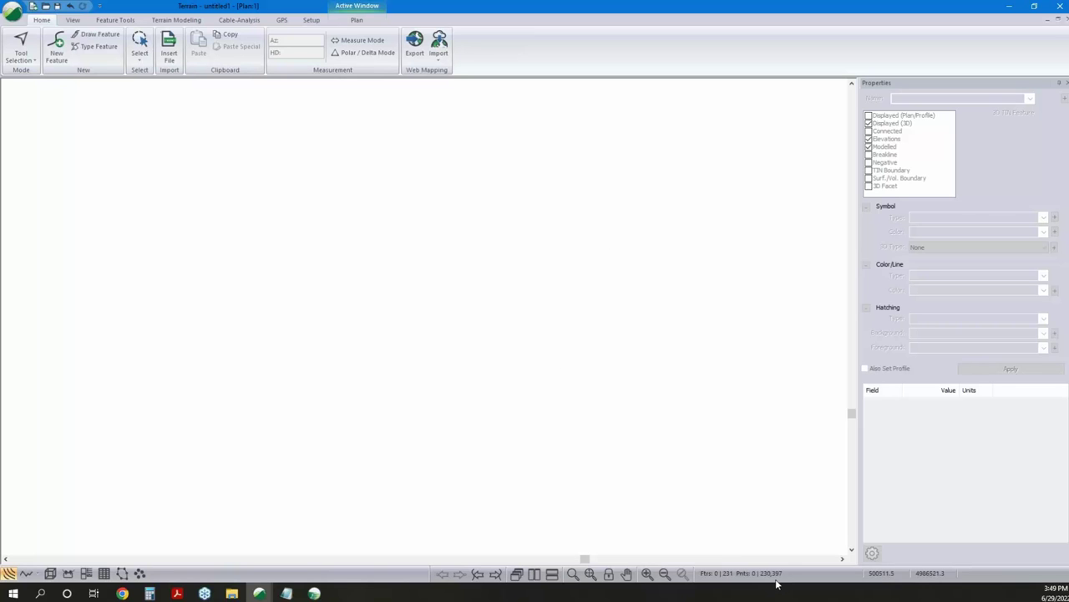
# Generate major and minor contours with triangle calculation, removal of existing contours and major contour labeling turned off
pyautogui.click(171, 20)
pyautogui.click(17, 43)
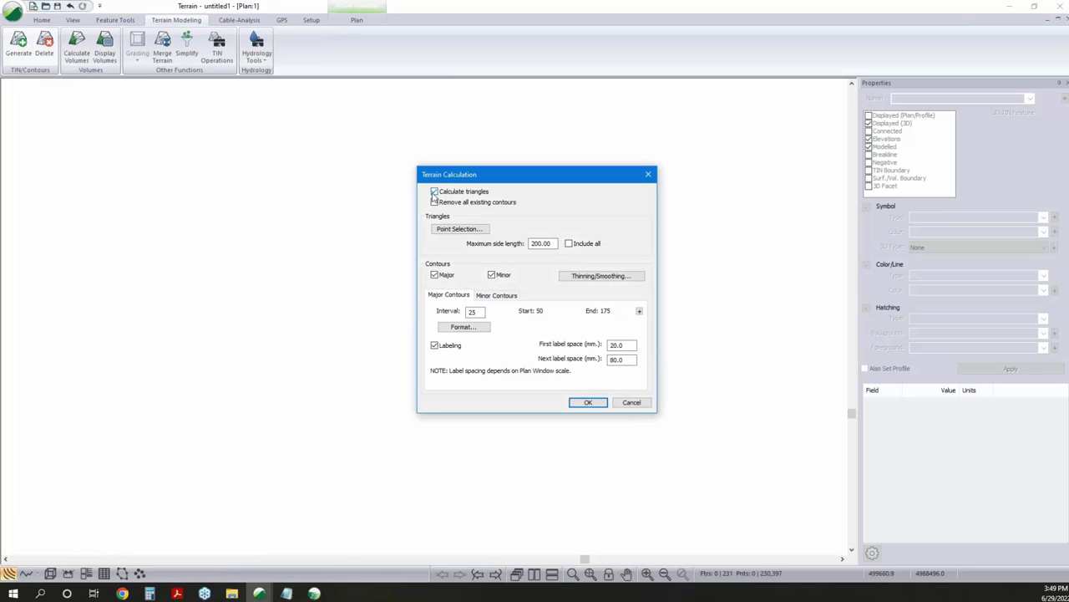
pyautogui.click(435, 192)
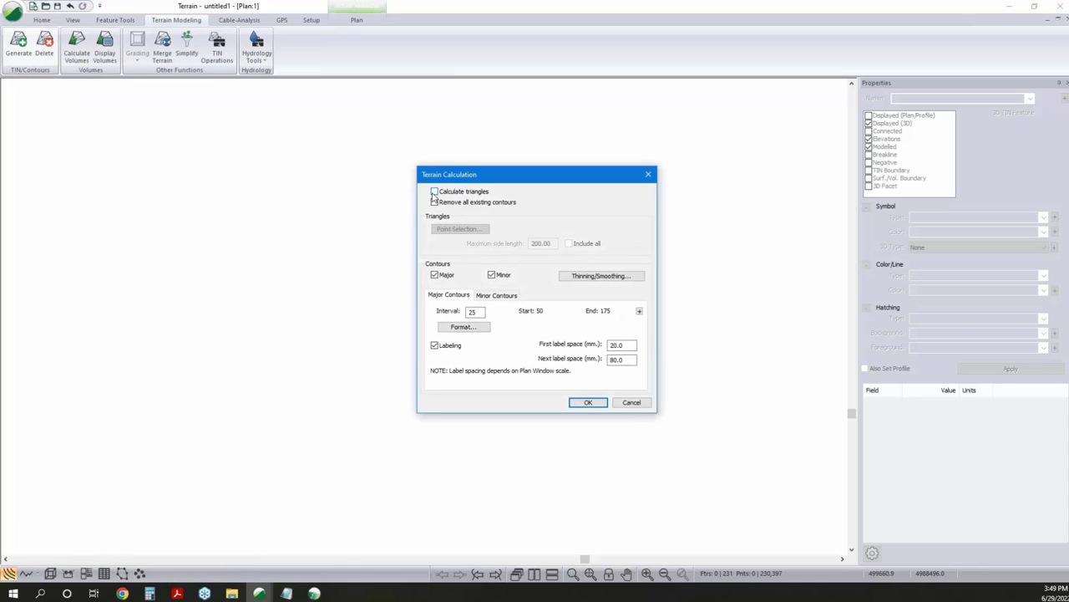
pyautogui.click(435, 201)
pyautogui.click(435, 345)
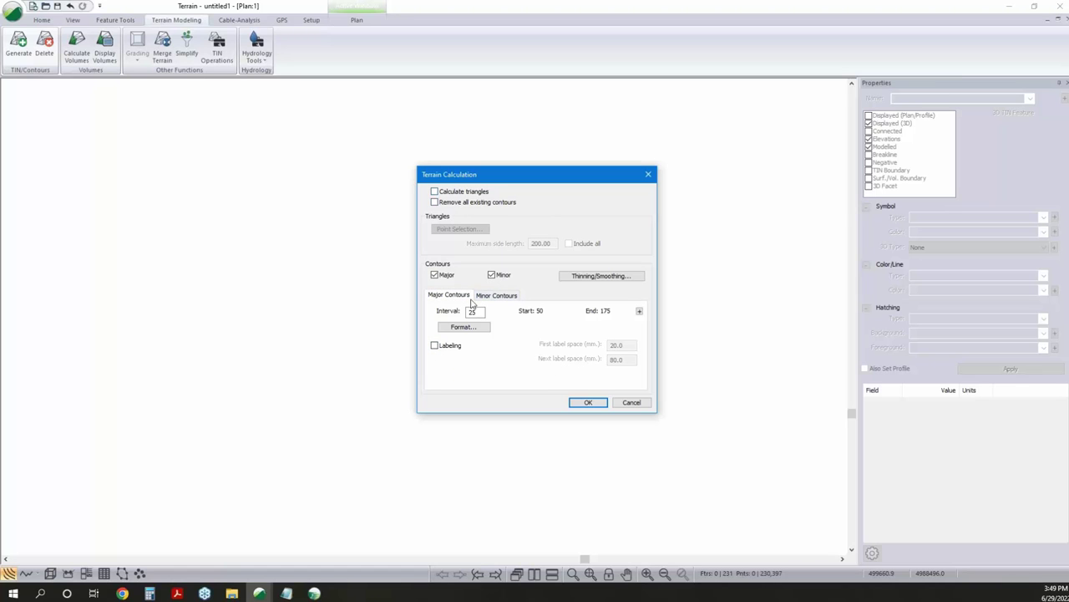
pyautogui.click(588, 402)
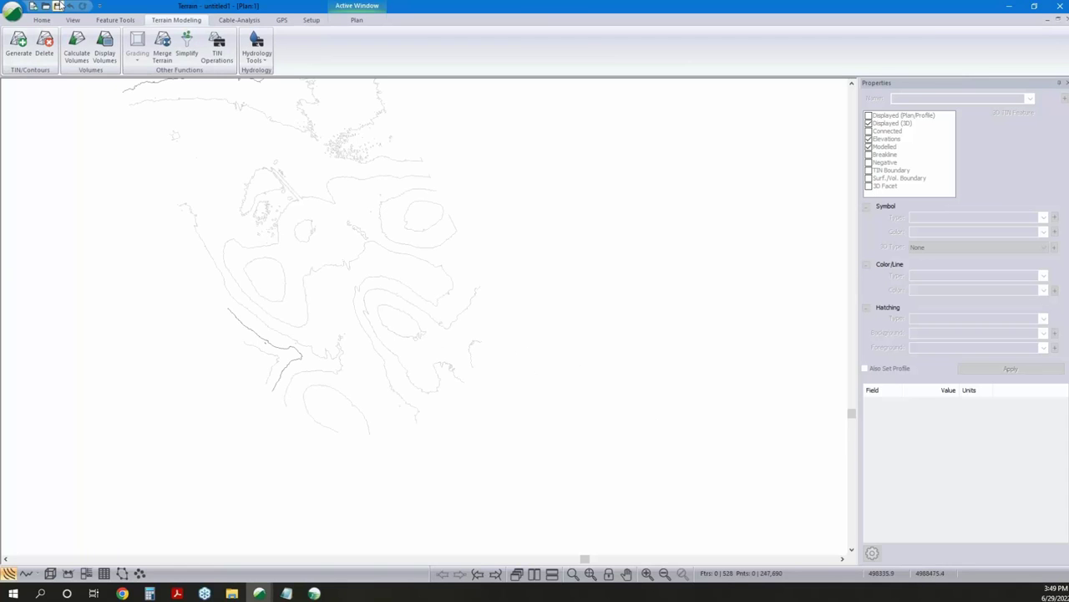
# Save the terrain model in the LandXML folder as "topo webinar" in Softree-Terrain (*.terx) format
pyautogui.click(13, 11)
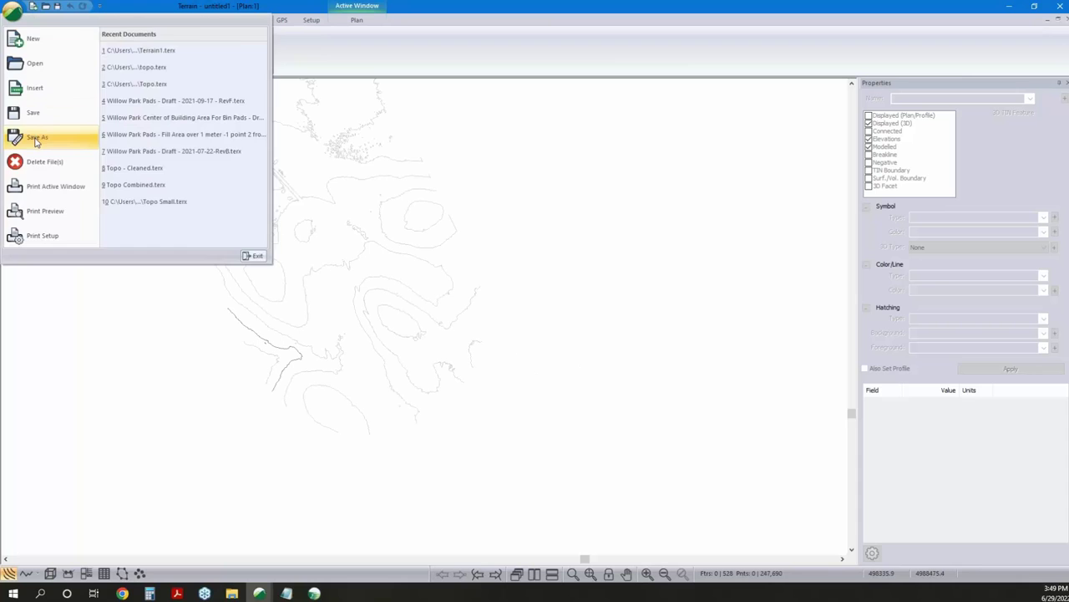
pyautogui.click(36, 138)
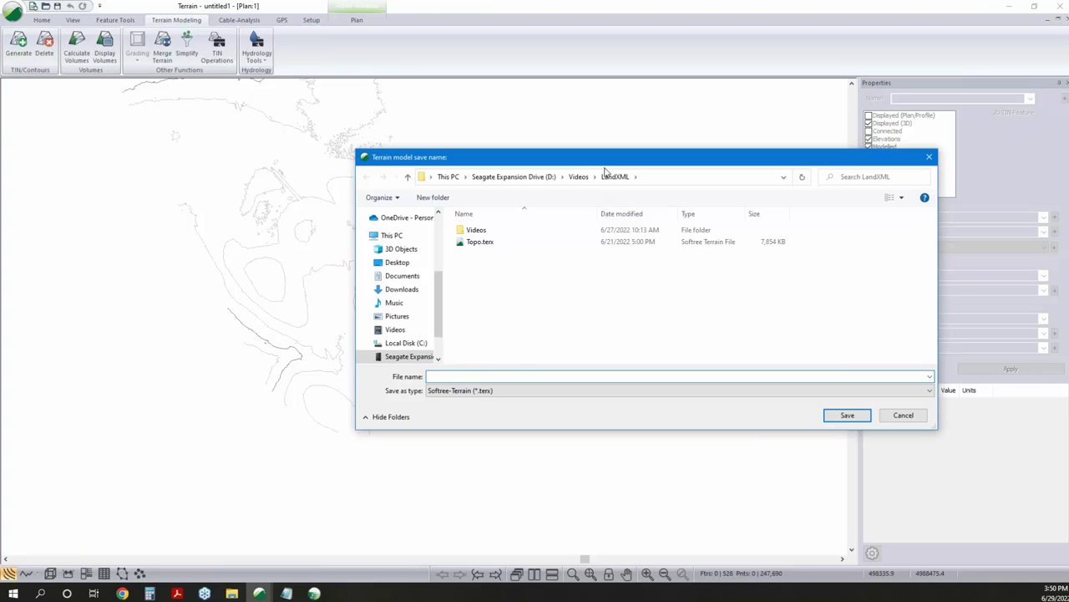
pyautogui.write('topo webinar')
pyautogui.click(845, 416)
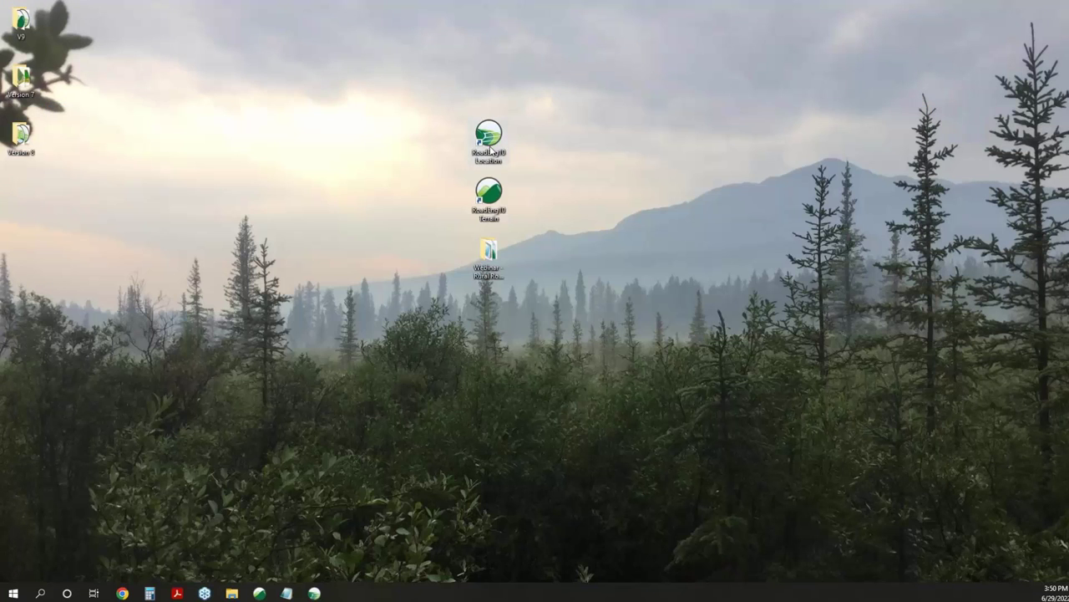
# Open RoadEng10 Location and start a new design with the original ground taken from Other (LandXML or ...)
pyautogui.doubleClick(488, 138)
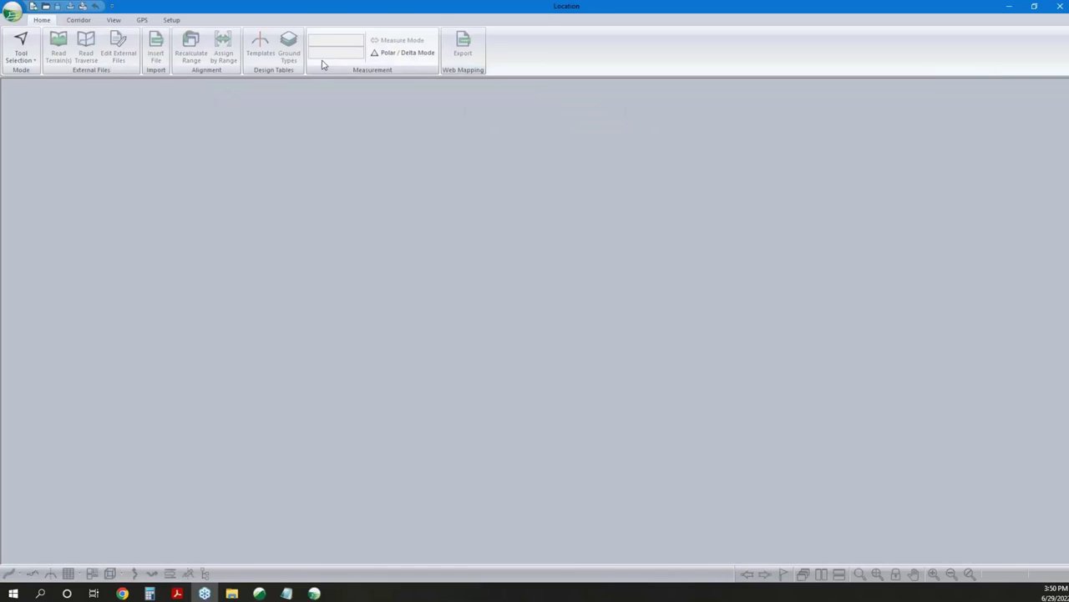
pyautogui.click(12, 13)
pyautogui.click(28, 42)
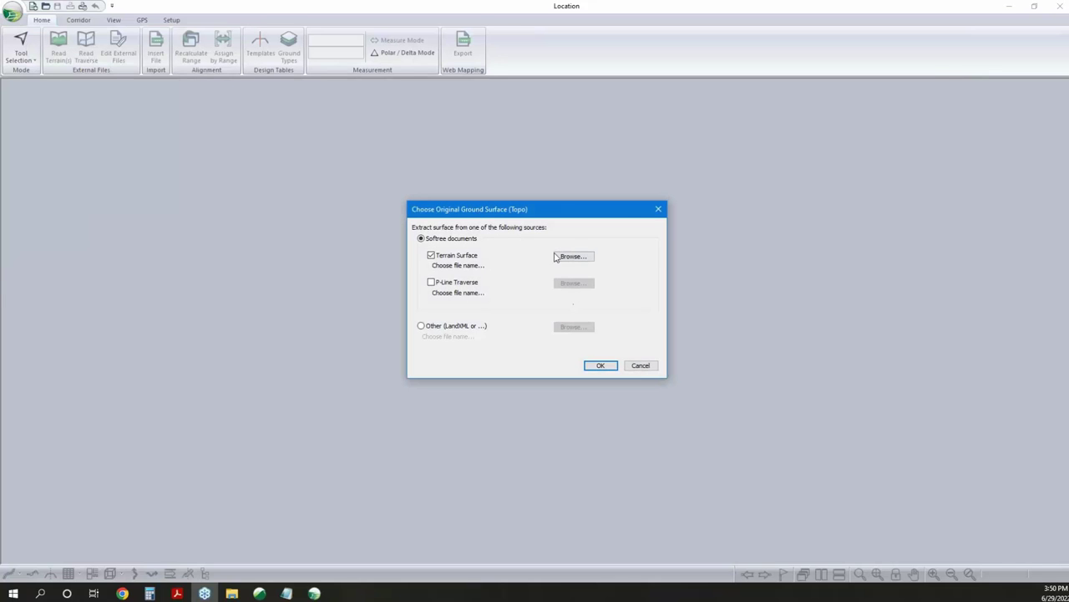
pyautogui.click(421, 325)
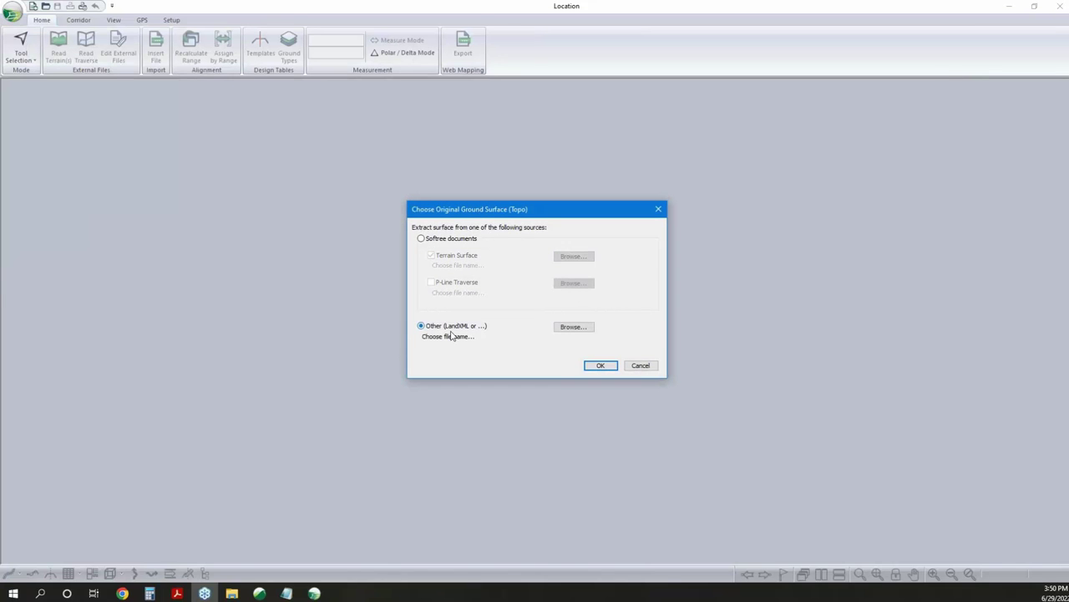
# Choose Topo.xml from the folder D:\Videos\LandXML as the source of the original ground surface
pyautogui.click(566, 330)
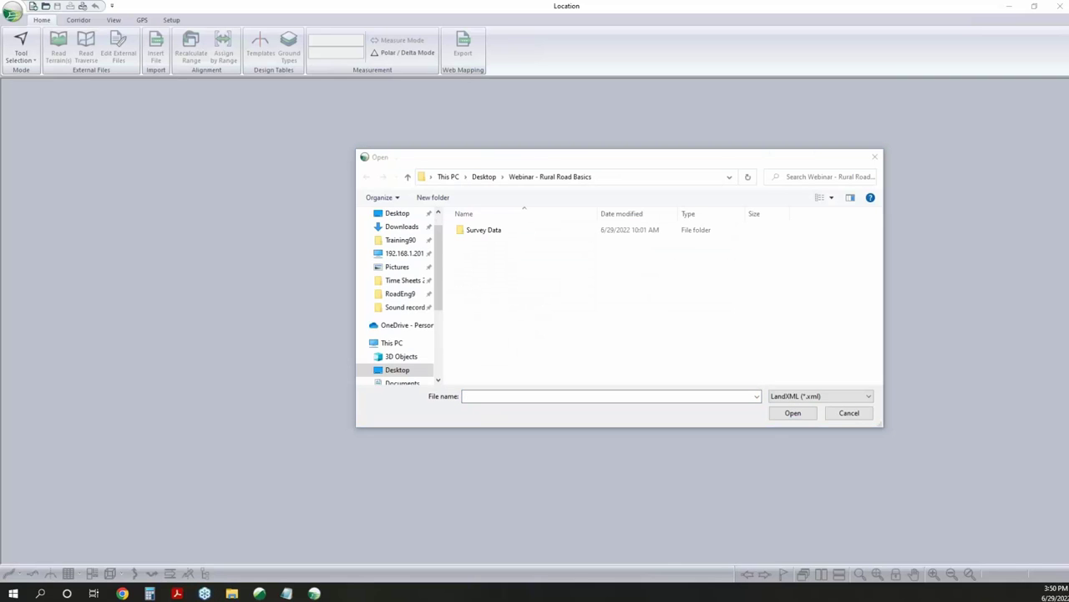
pyautogui.click(640, 177)
pyautogui.write('D:\\Videos\\LandXML')
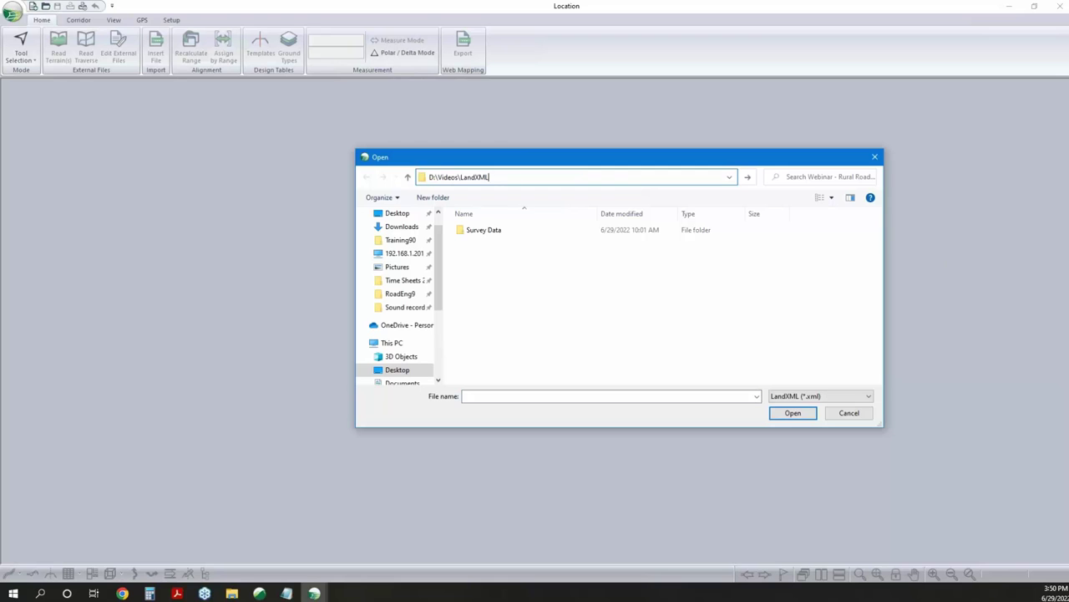
pyautogui.click(748, 177)
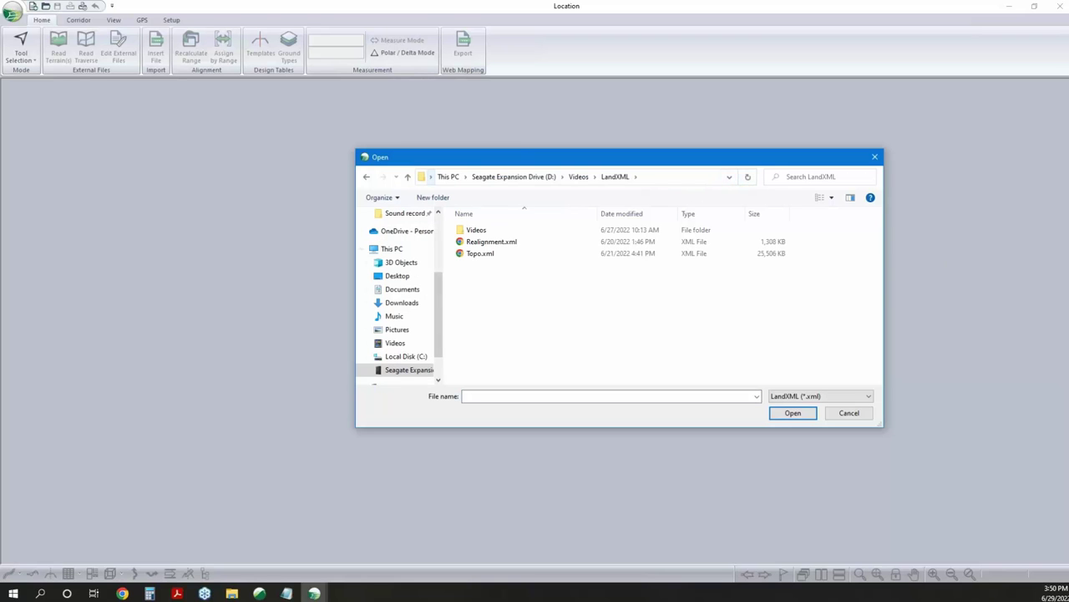
pyautogui.click(481, 254)
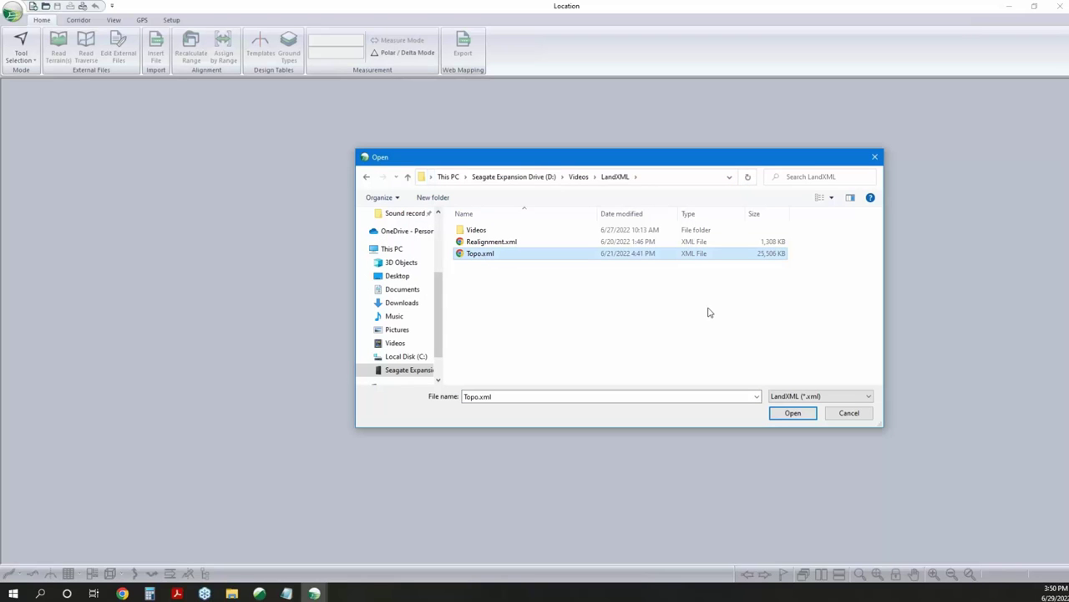
pyautogui.click(806, 416)
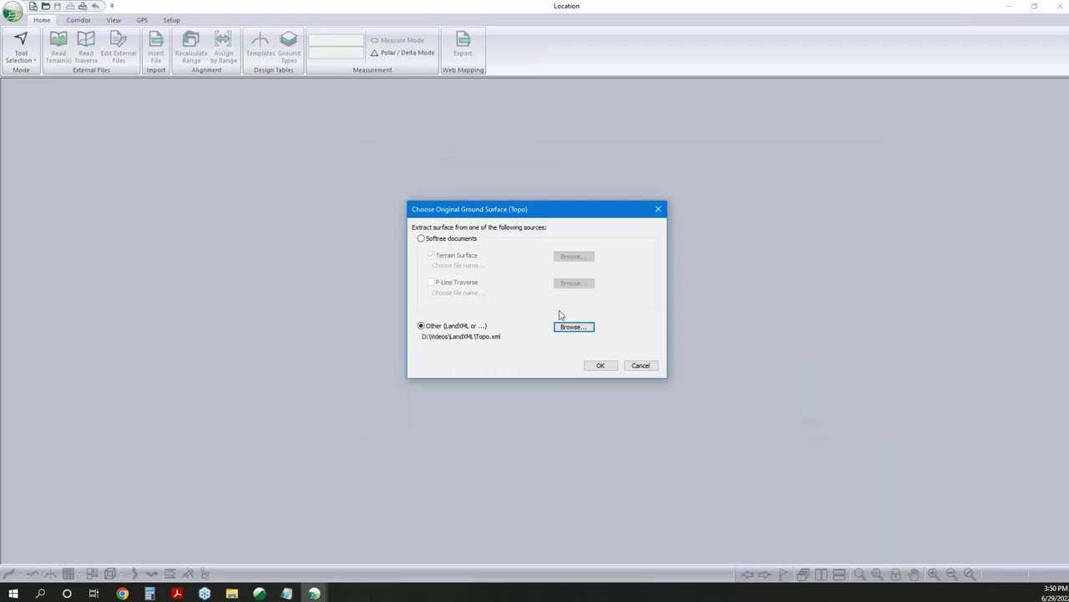
pyautogui.click(609, 371)
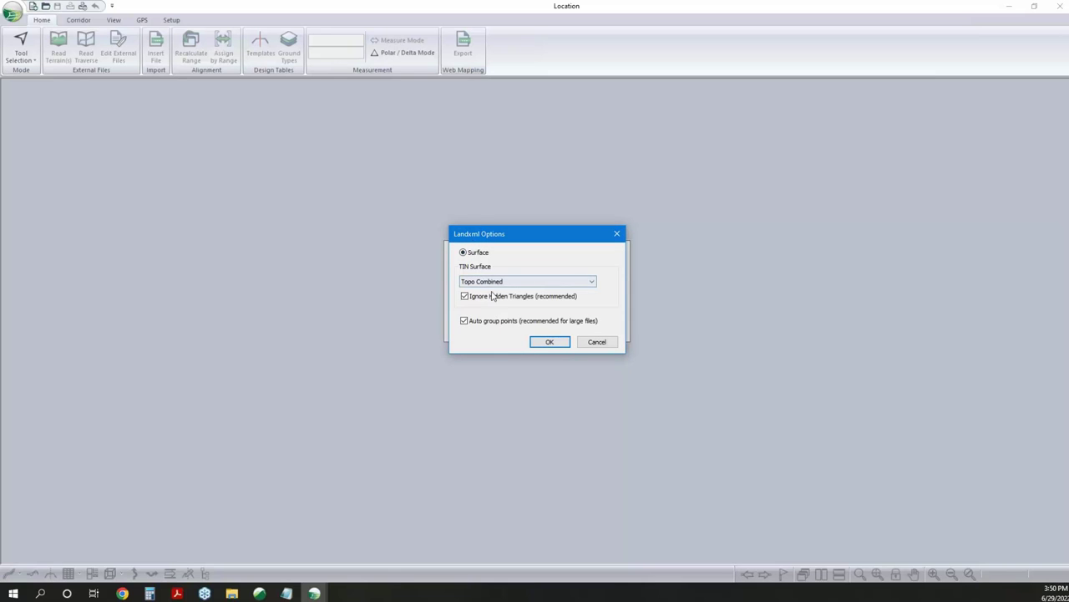
# Import the Topo Combined TIN surface, ignoring hidden triangles and auto-grouping points, and save the terrain as Topo2.terx
pyautogui.click(550, 343)
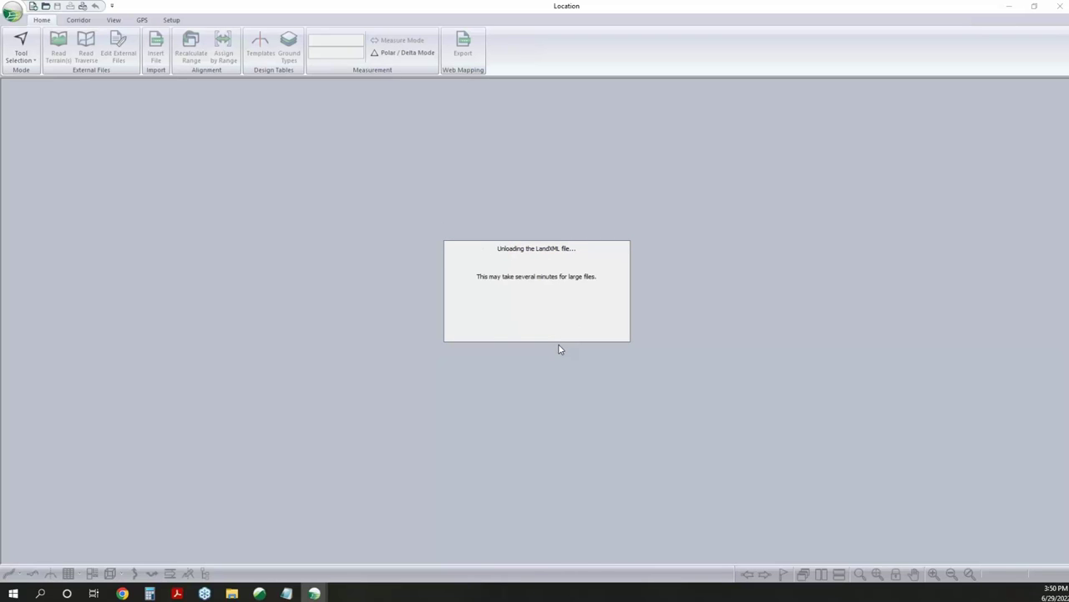
pyautogui.click(535, 467)
pyautogui.write('2.terx')
pyautogui.click(869, 504)
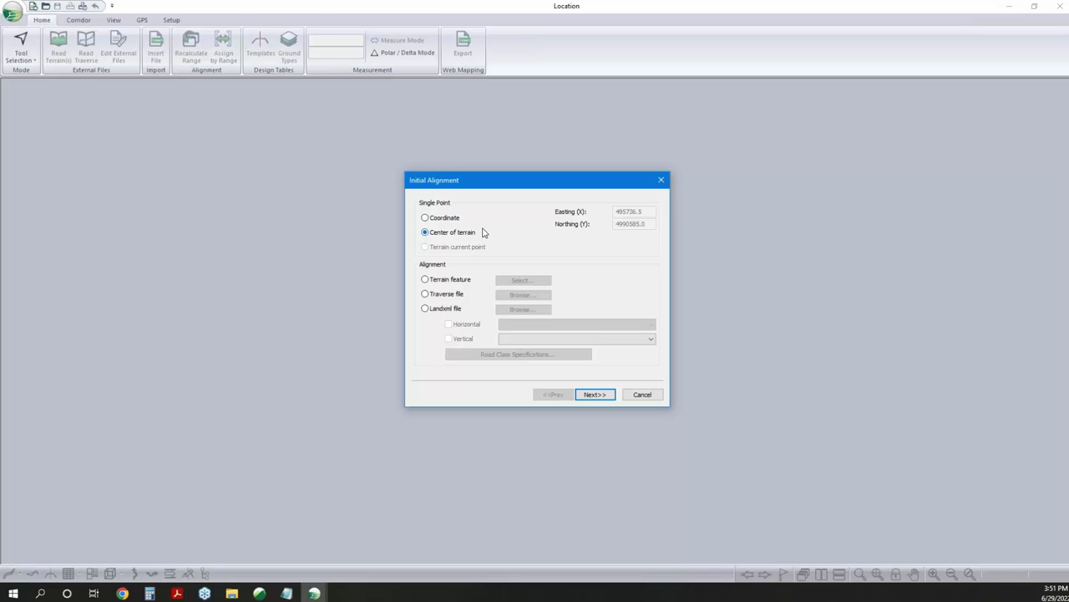
# Create the initial alignment from the LandXML file Realignment.xml, using horizontal alignment H-align1 and vertical alignment FGCenter
pyautogui.click(426, 308)
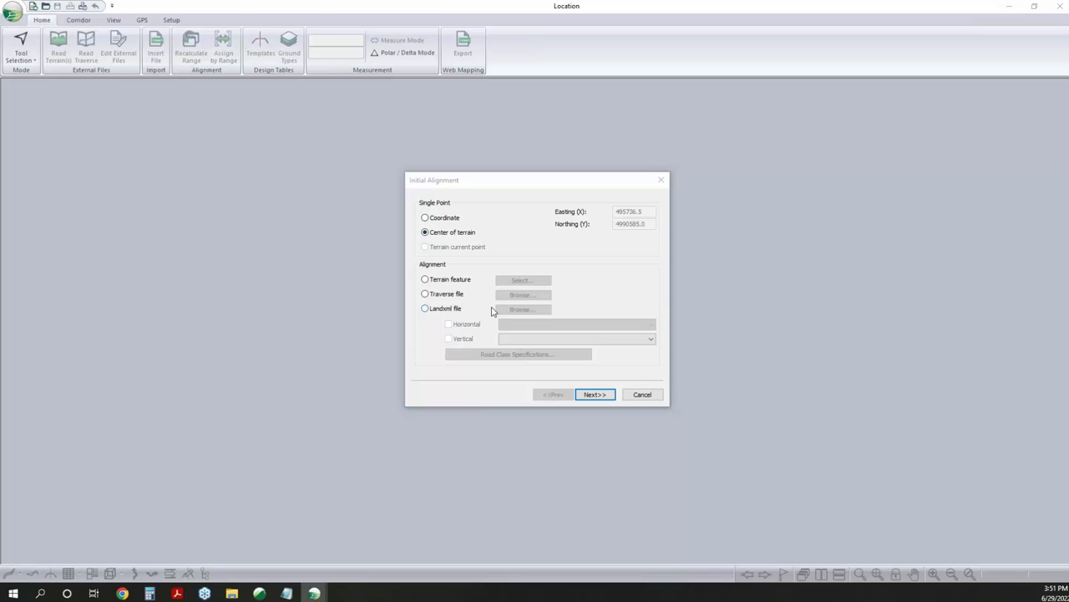
pyautogui.click(500, 309)
pyautogui.click(558, 284)
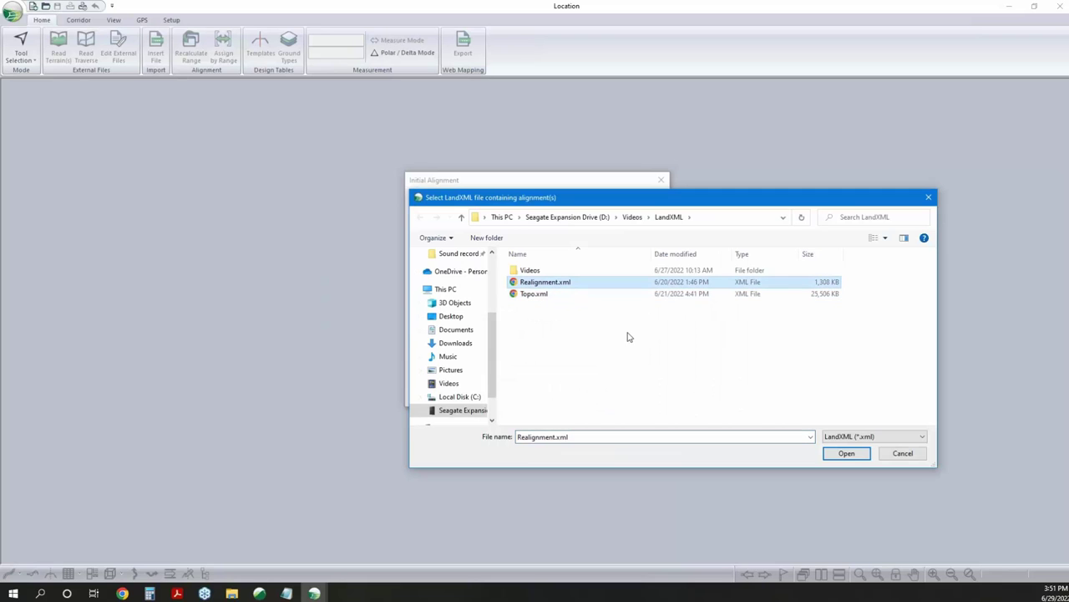
pyautogui.click(846, 453)
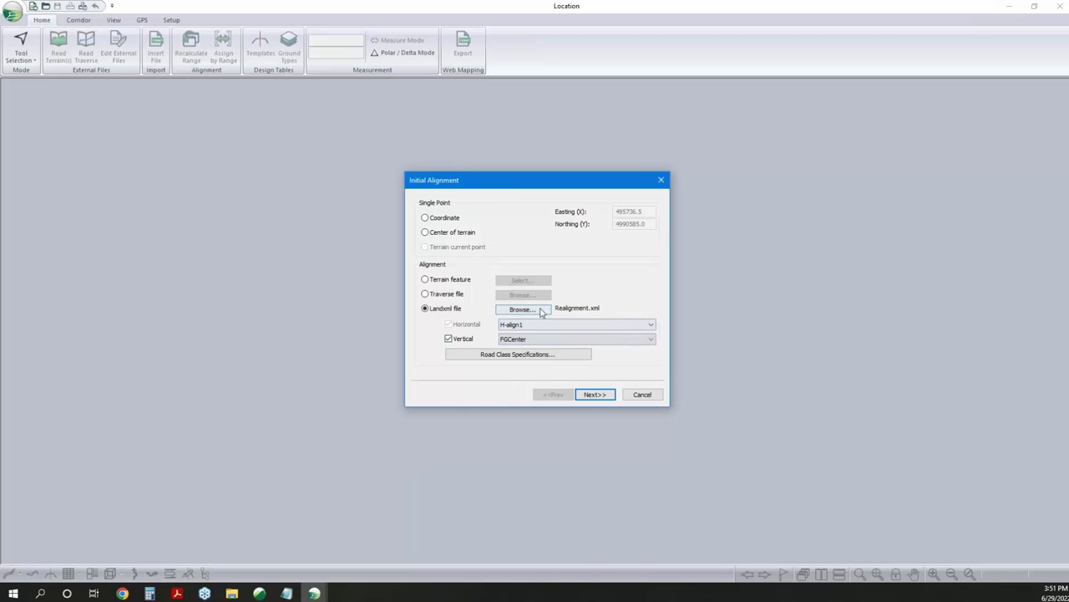
pyautogui.hotkey('alt', 'v')
pyautogui.click(595, 394)
pyautogui.click(595, 394)
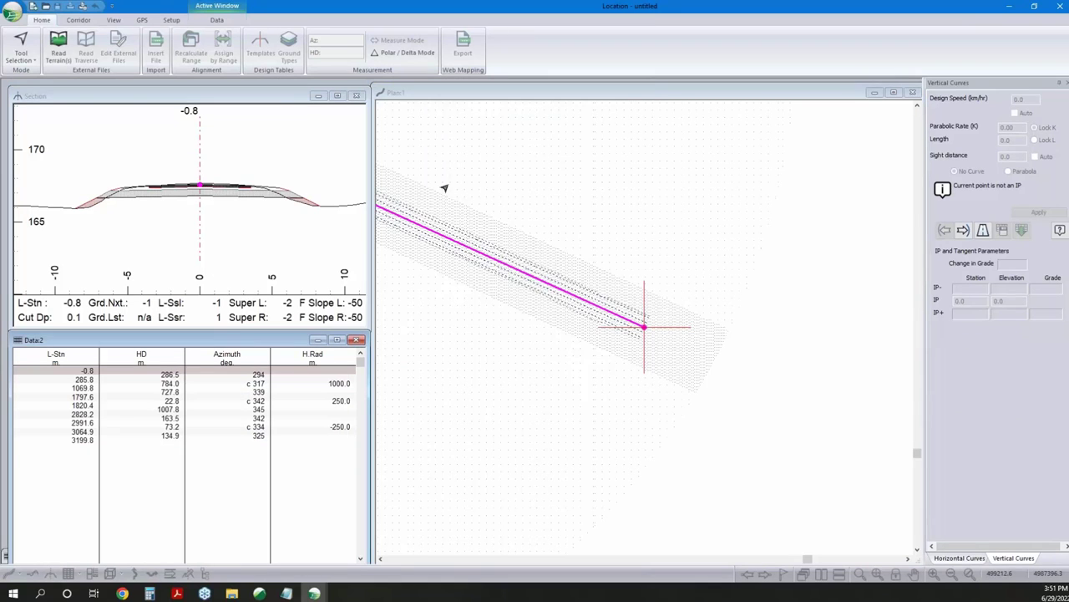
# Open a 3D view of the new design and cascade the design windows
pyautogui.scroll(-3, 727, 410)
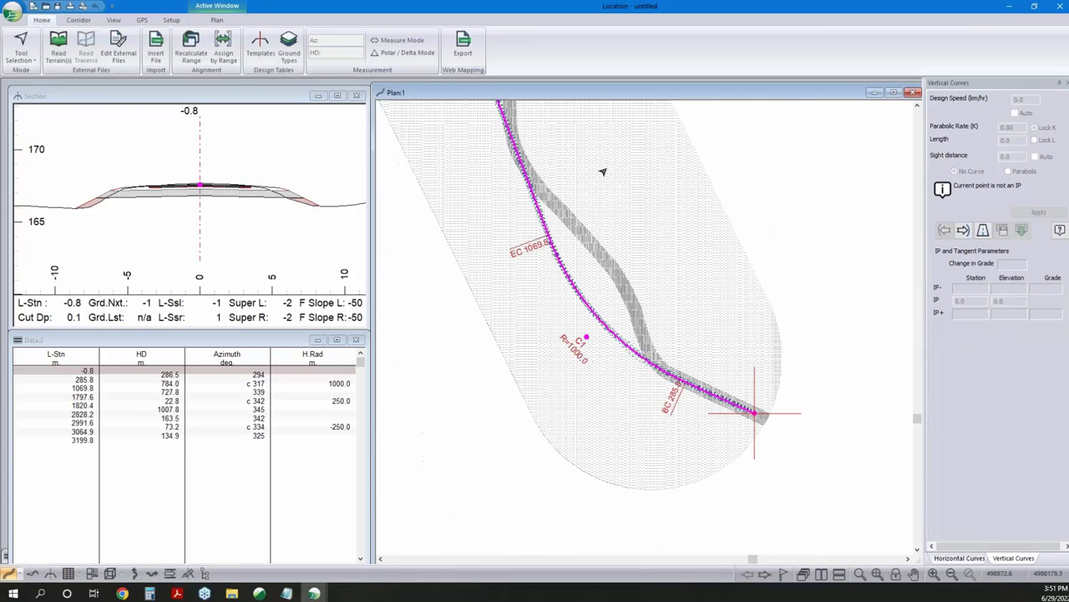
pyautogui.scroll(-4, 136, 201)
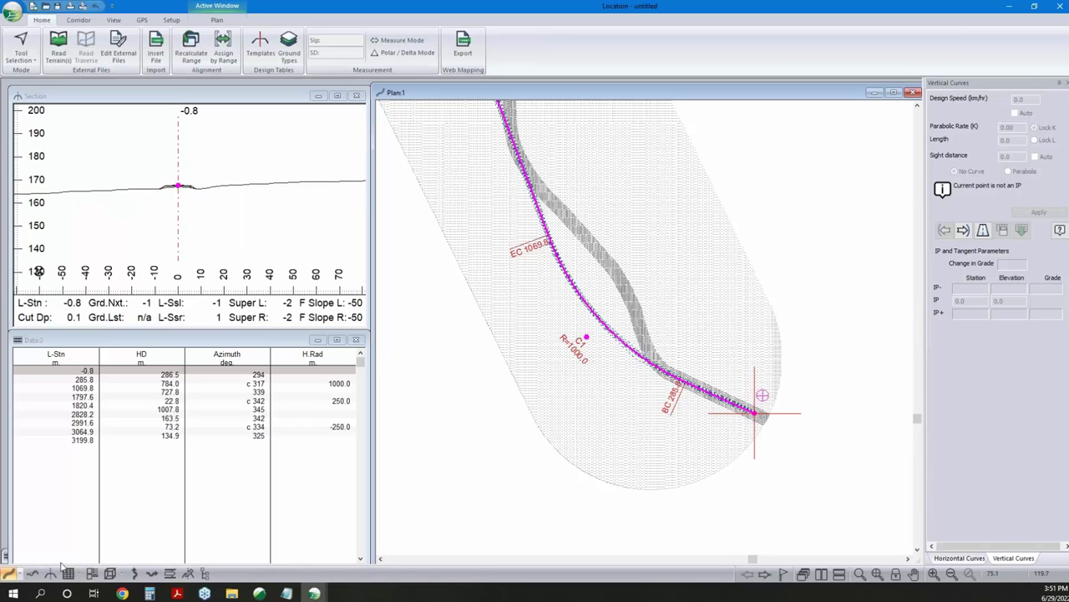
pyautogui.click(109, 573)
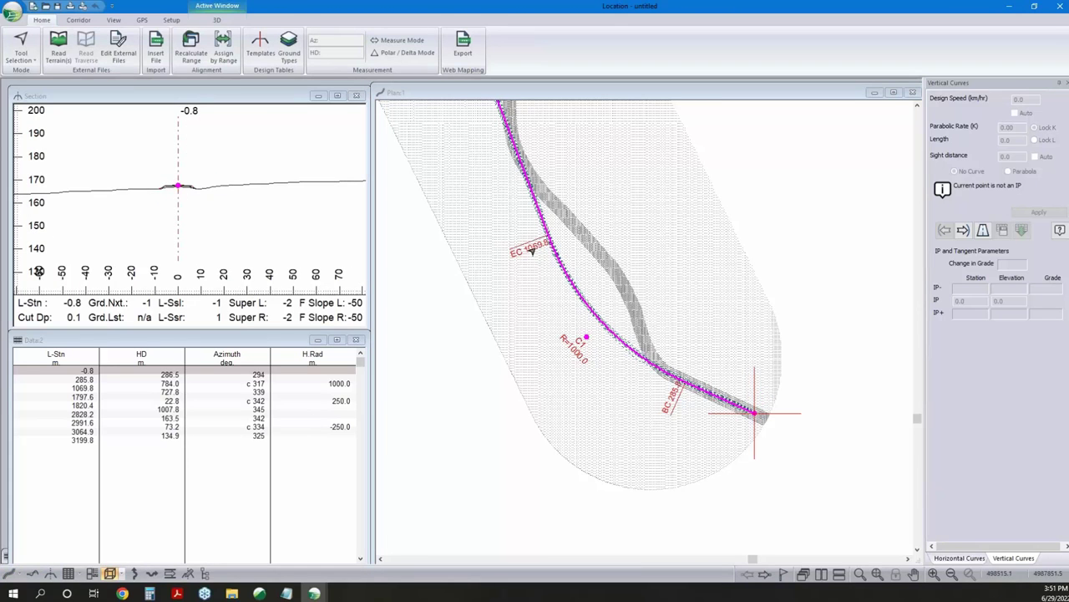
pyautogui.click(822, 575)
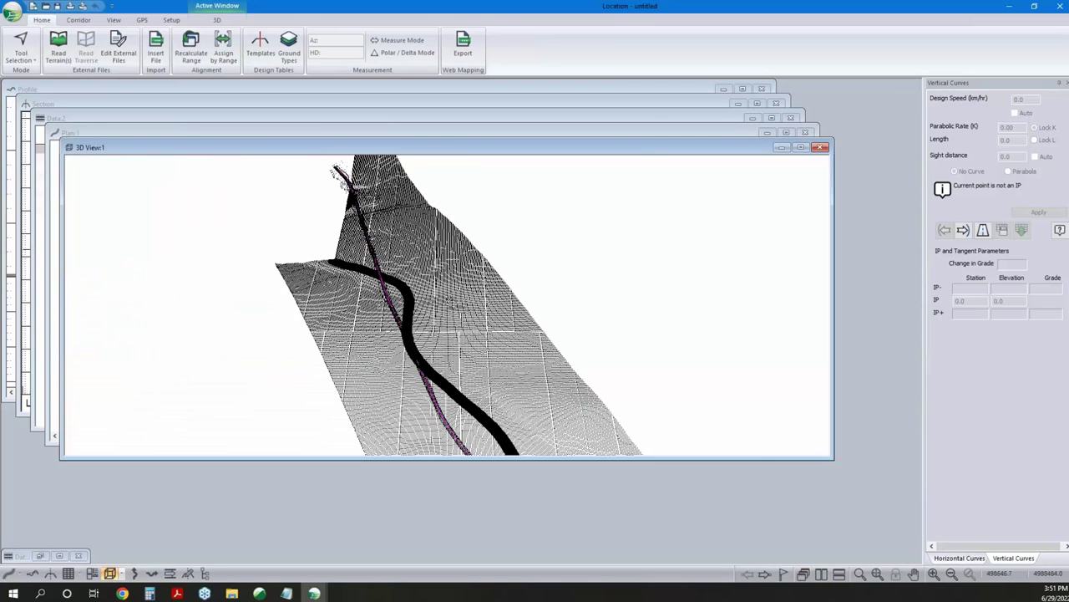
pyautogui.scroll(5, 584, 300)
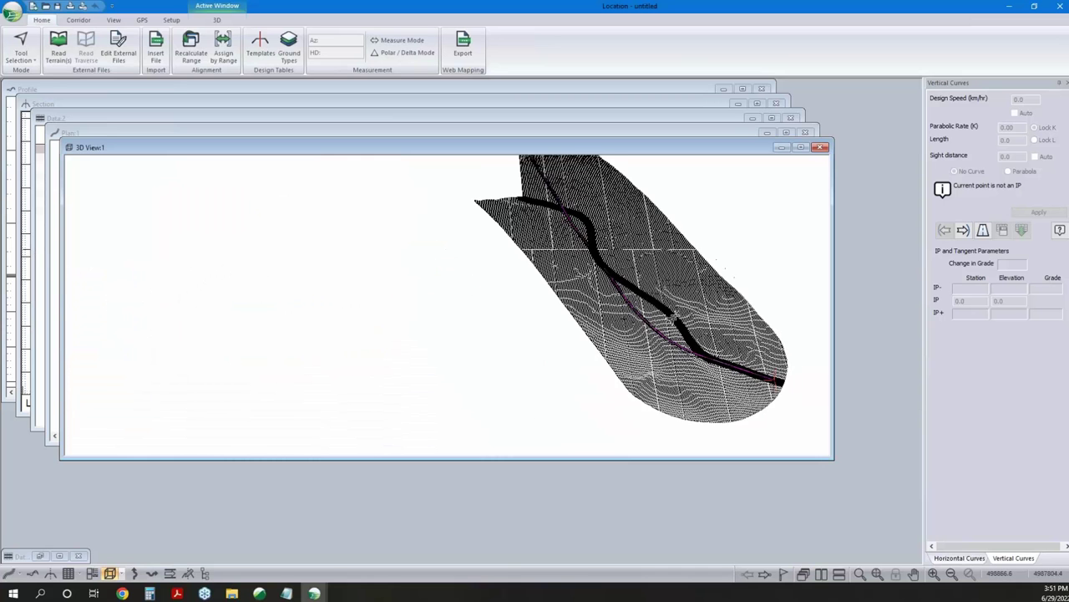
pyautogui.scroll(4, 601, 299)
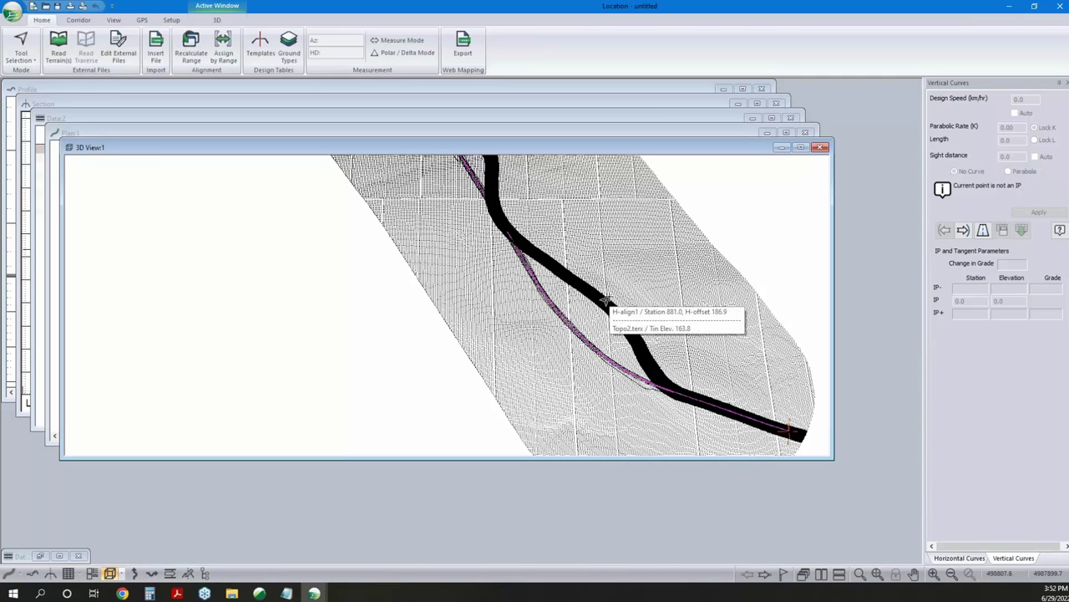
# Display and shade the triangles of Topo2.terx in the 3D view and inspect the terrain along the alignment
pyautogui.rightClick(628, 235)
pyautogui.click(664, 239)
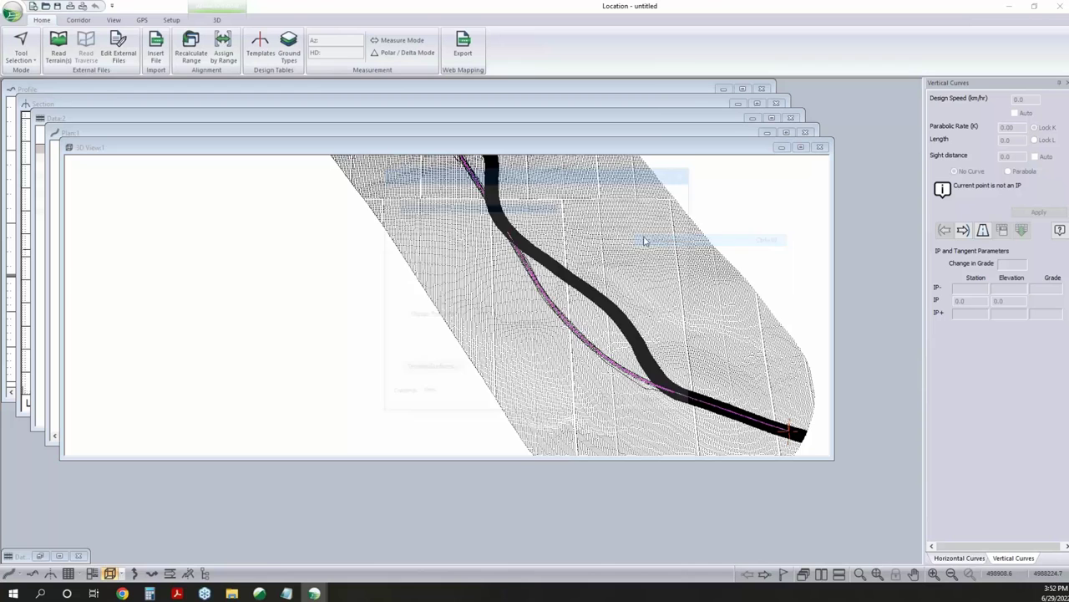
pyautogui.click(409, 213)
pyautogui.click(401, 327)
pyautogui.click(401, 352)
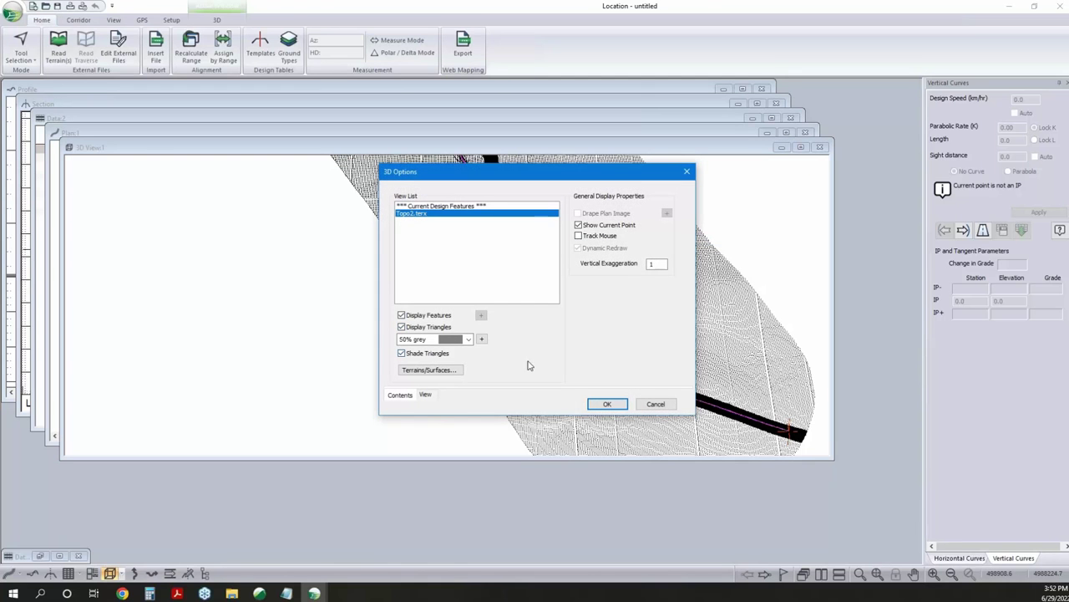
pyautogui.click(608, 404)
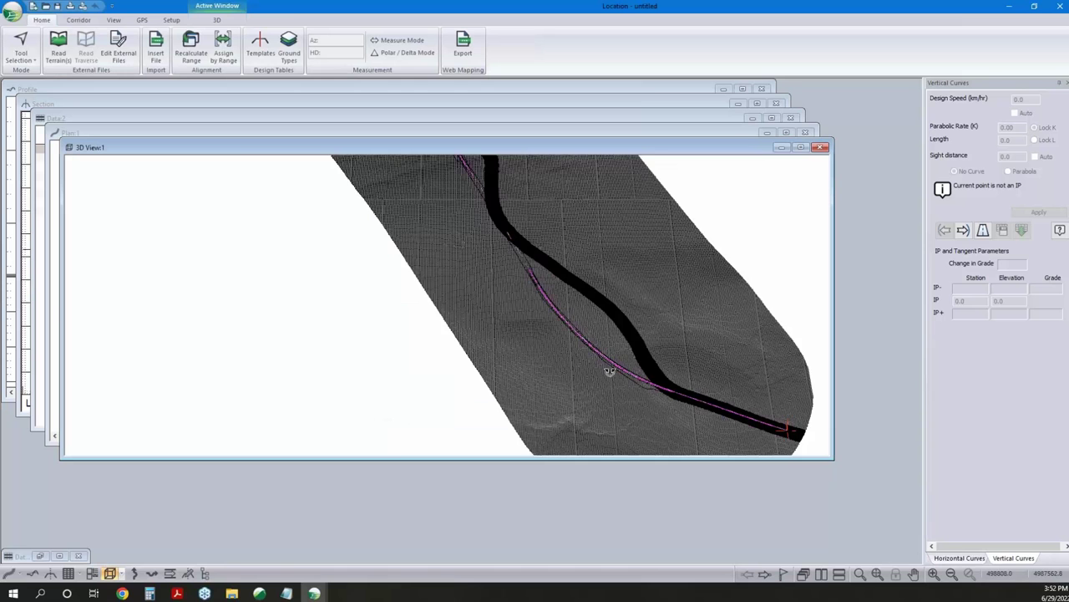
pyautogui.moveTo(611, 374); pyautogui.dragTo(599, 370)
pyautogui.moveTo(409, 309); pyautogui.dragTo(460, 368)
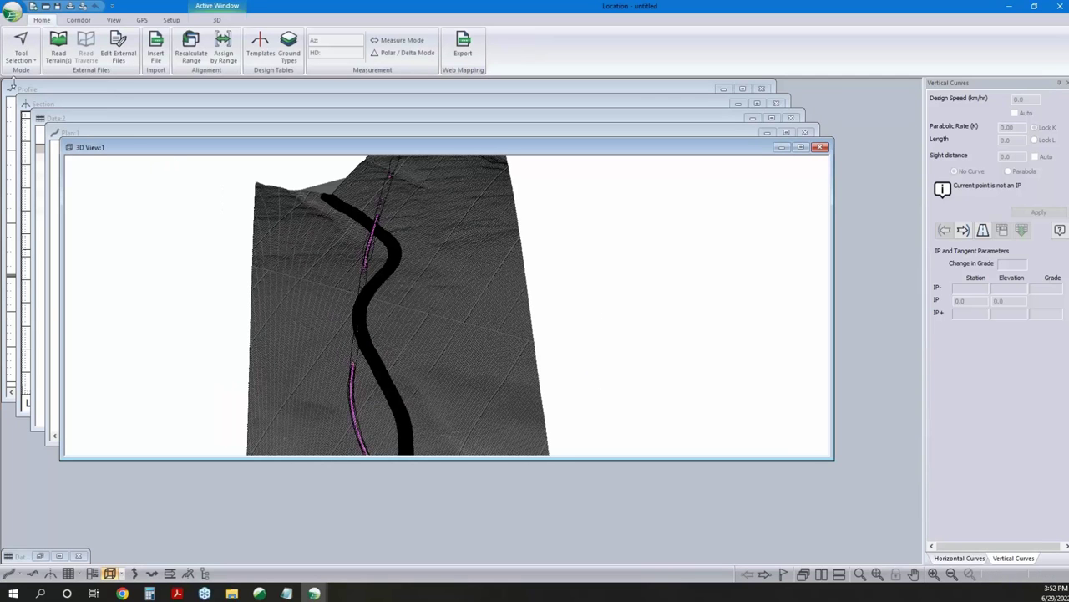
# Replace the reference topo surface of alignment H-align1 with the terrain file topo webinar.terx
pyautogui.click(79, 19)
pyautogui.click(193, 46)
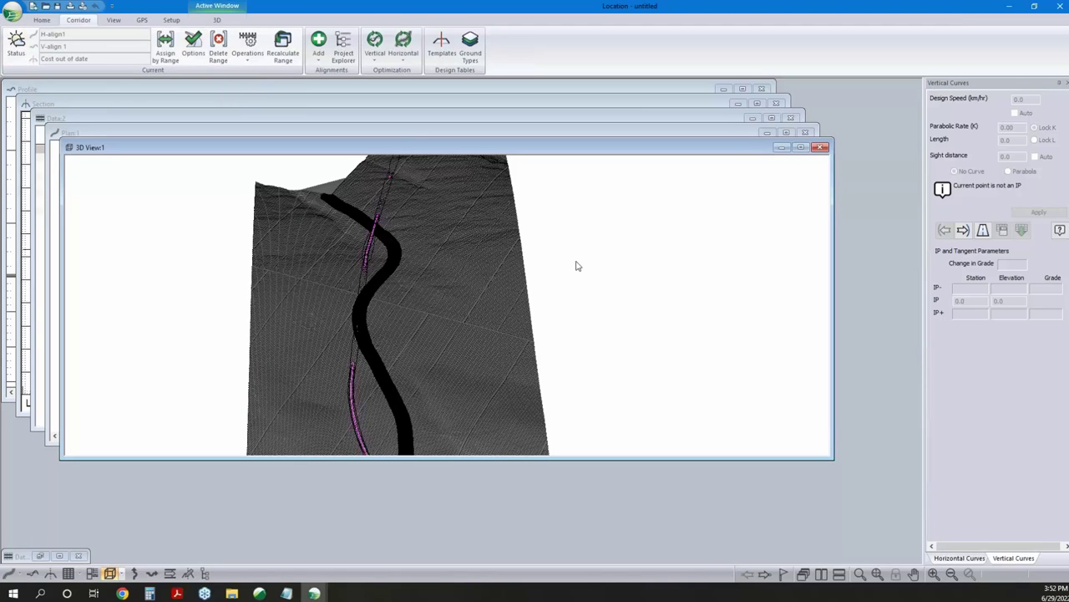
pyautogui.click(619, 266)
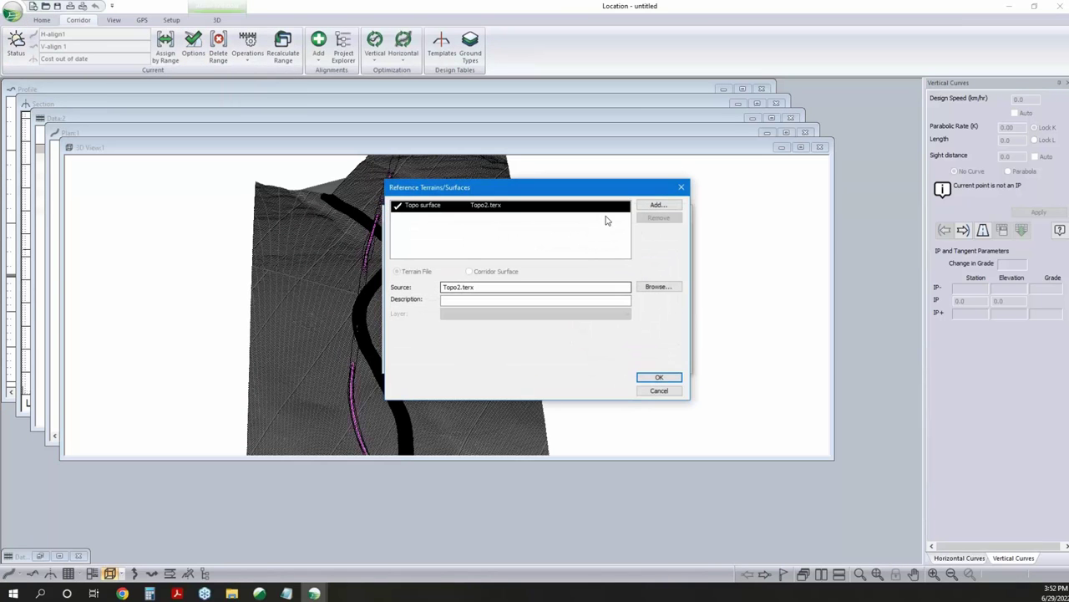
pyautogui.click(650, 206)
pyautogui.click(561, 324)
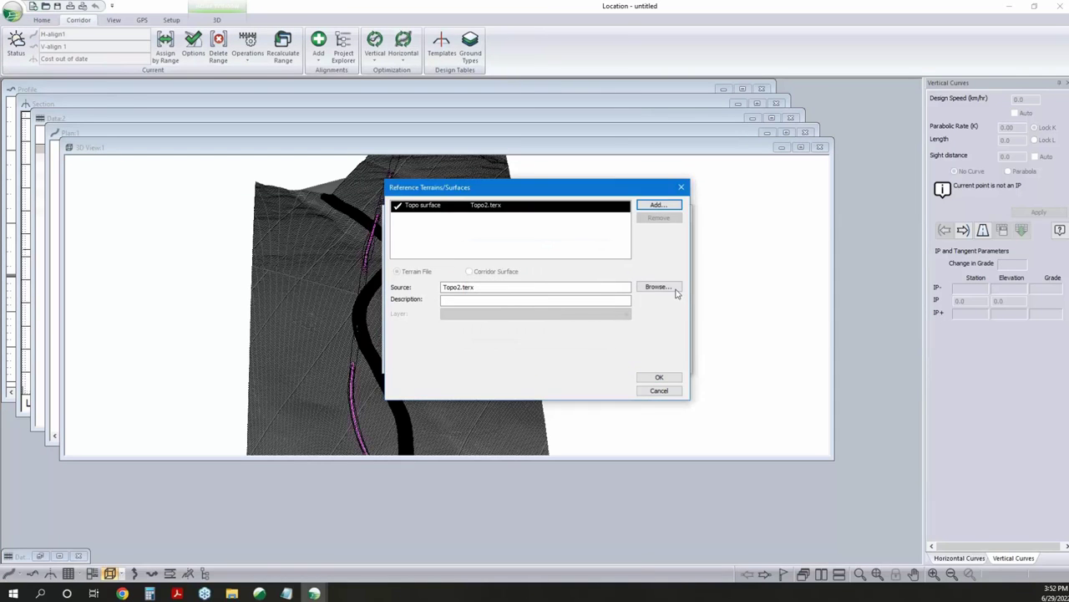
pyautogui.click(657, 286)
pyautogui.click(535, 290)
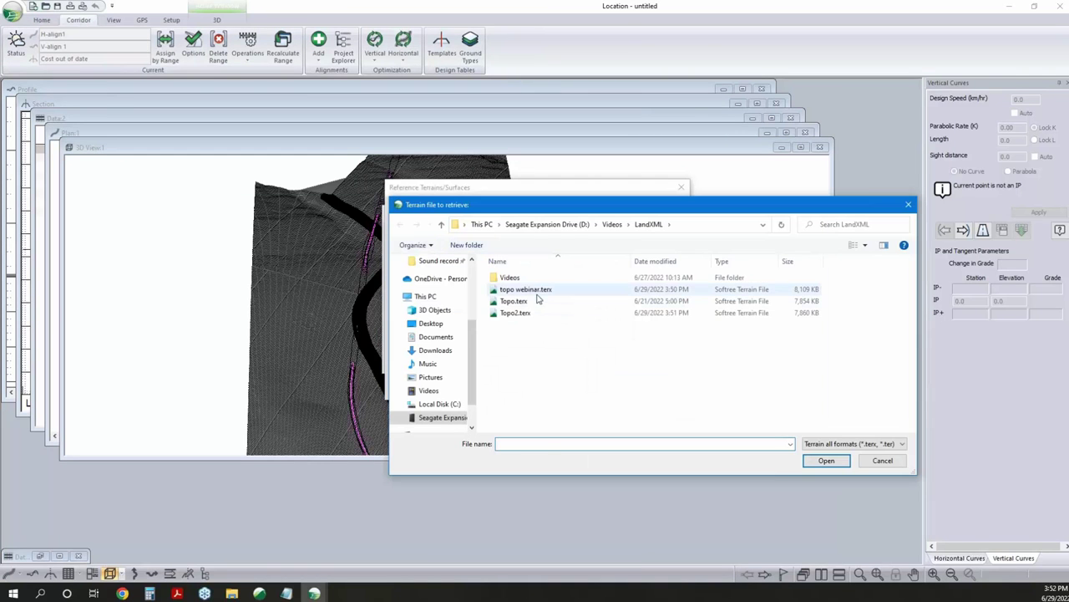
pyautogui.click(826, 461)
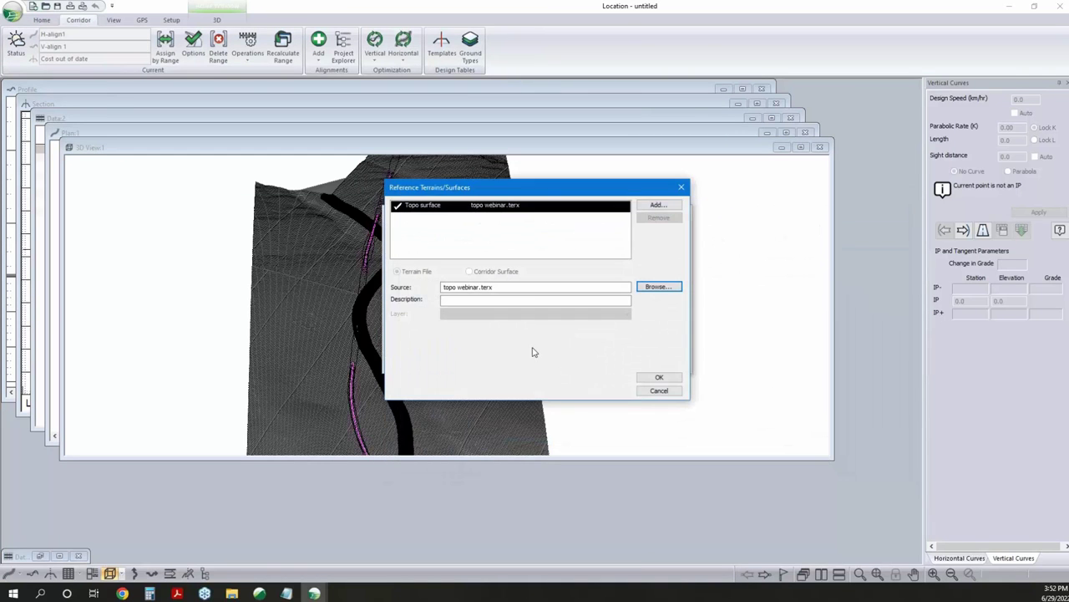
pyautogui.click(660, 379)
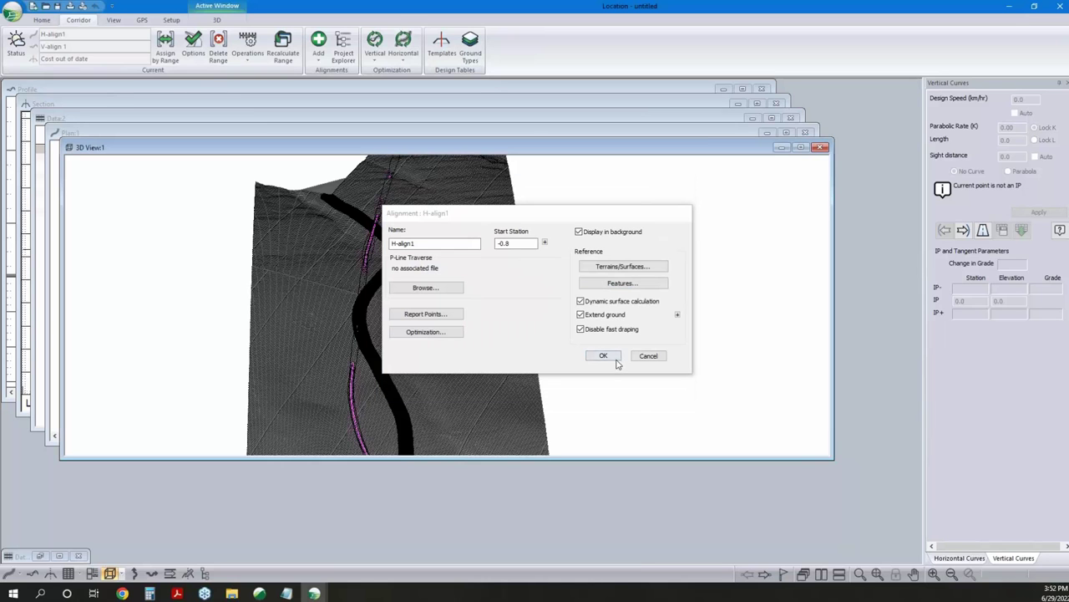
# Recalculate all cross sections of the alignment and bring the Plan view to the front
pyautogui.click(616, 360)
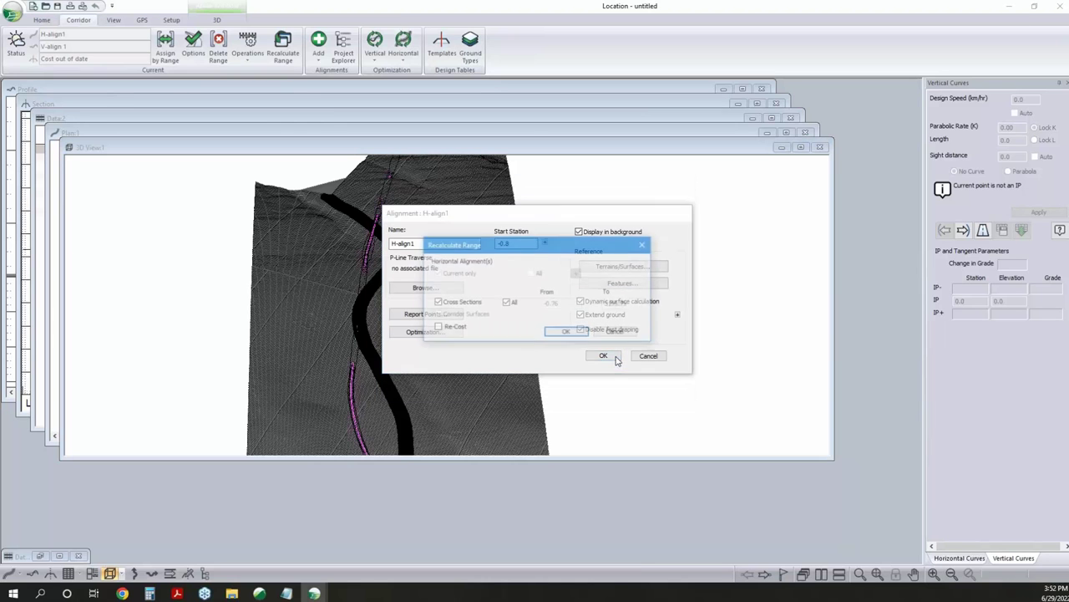
pyautogui.click(565, 332)
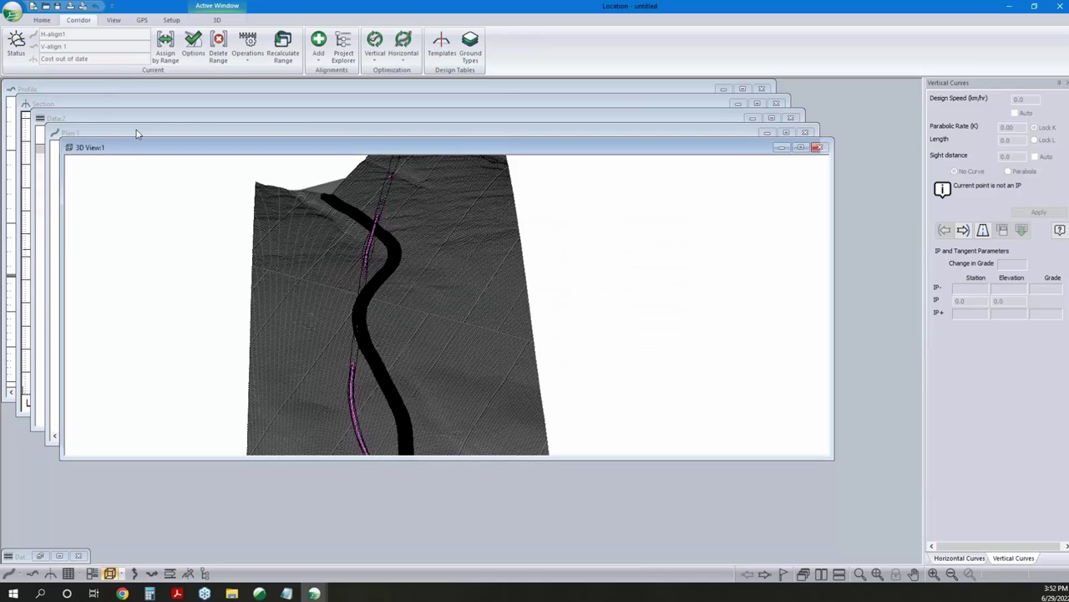
pyautogui.click(138, 134)
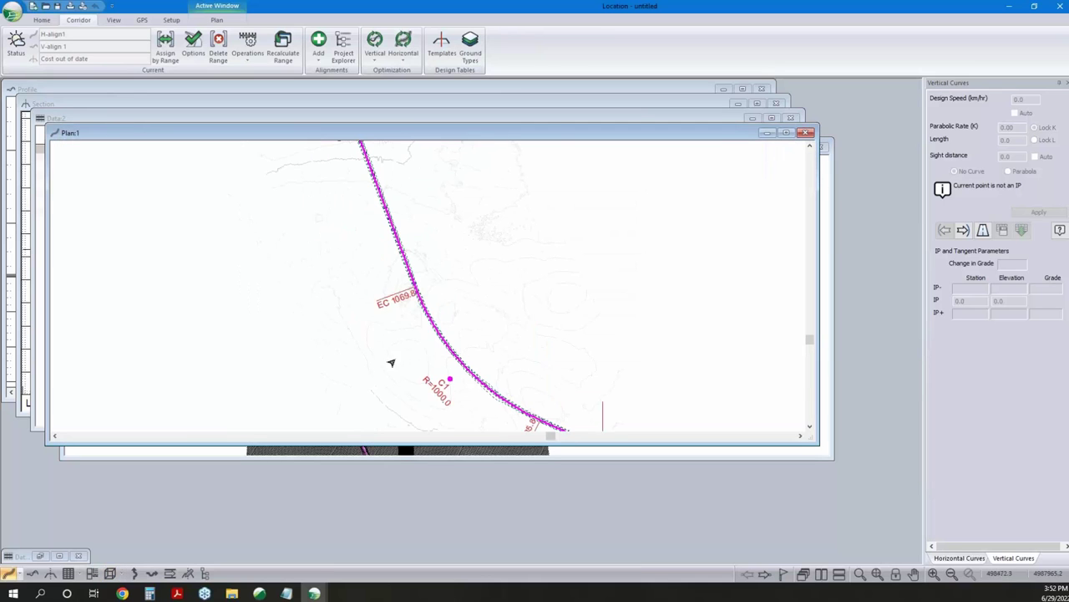
pyautogui.moveTo(462, 286)
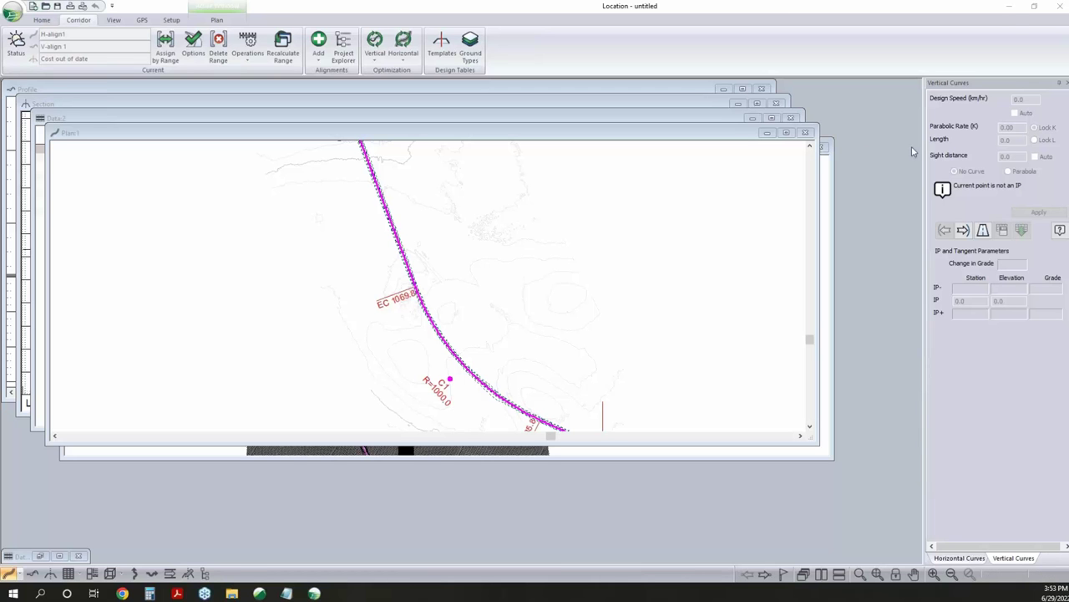
# Switch to the other open Location design showing the Multi-Plot sheets and display its Project Explorer
pyautogui.click(1008, 7)
pyautogui.moveTo(314, 593)
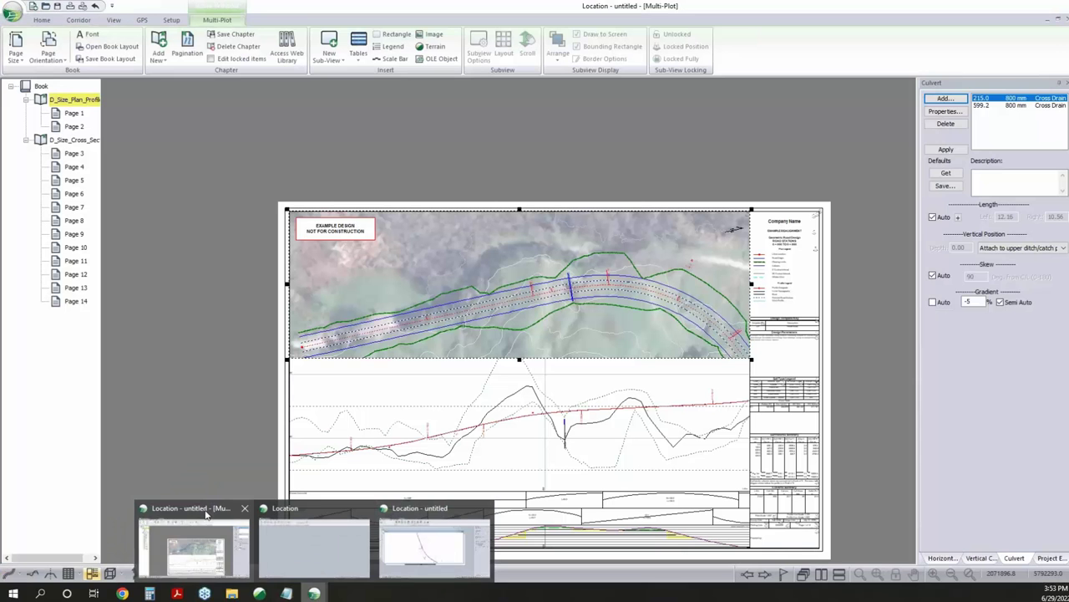
pyautogui.click(204, 514)
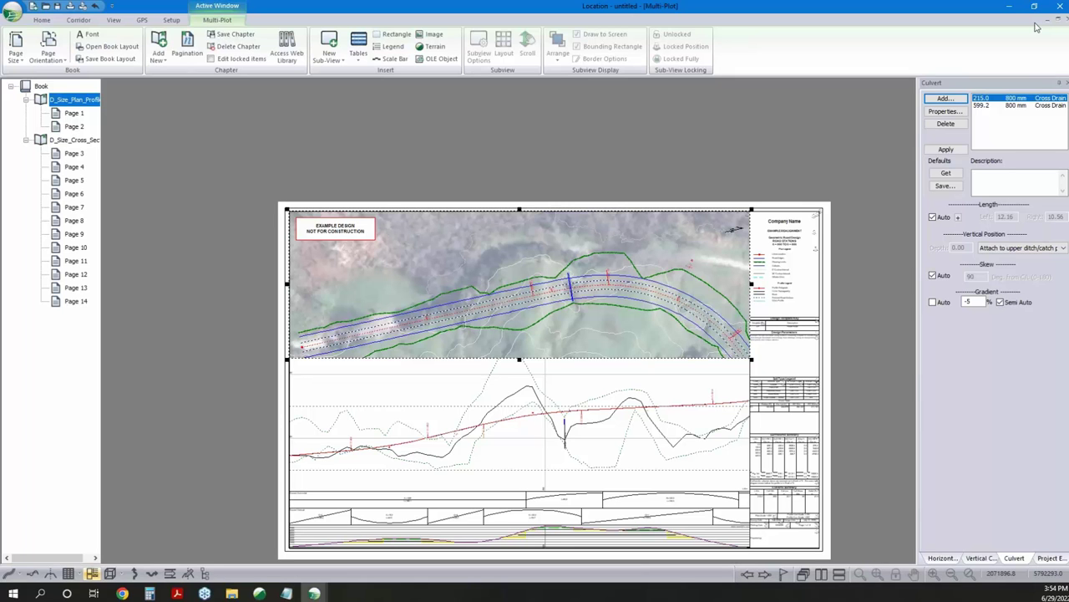
pyautogui.click(948, 560)
pyautogui.click(1051, 558)
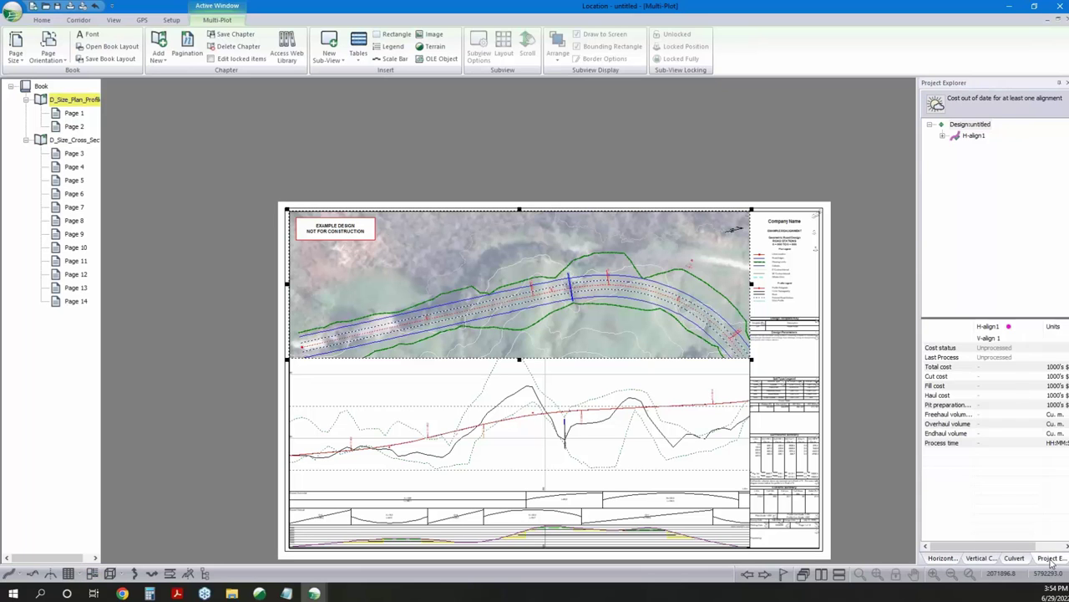
# Add a second horizontal alignment to the design as a duplicate of H-align1, displayed in the background
pyautogui.rightClick(973, 142)
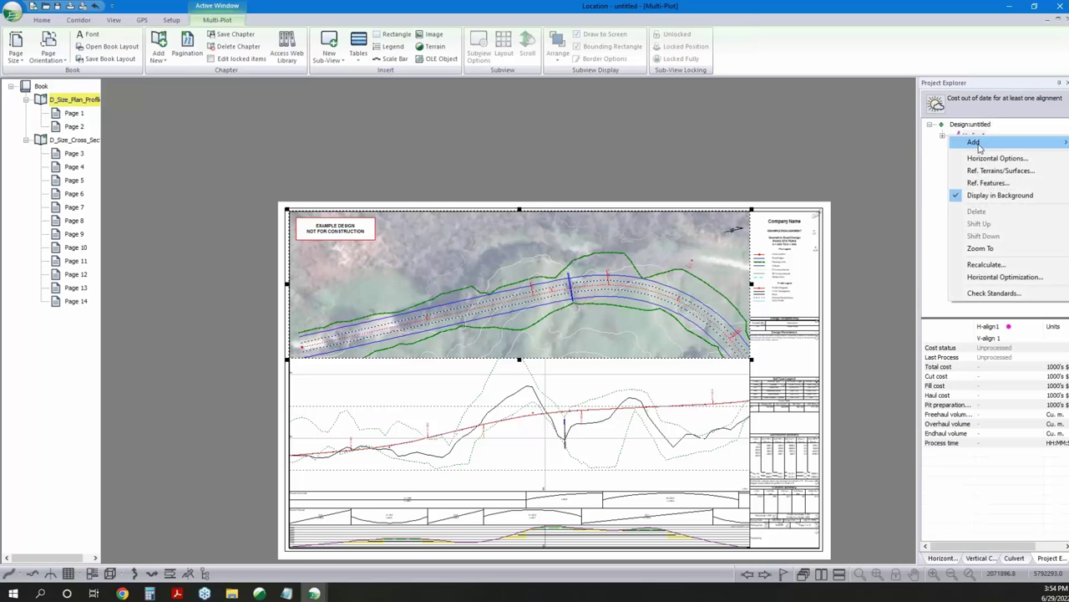
pyautogui.moveTo(978, 146)
pyautogui.click(930, 145)
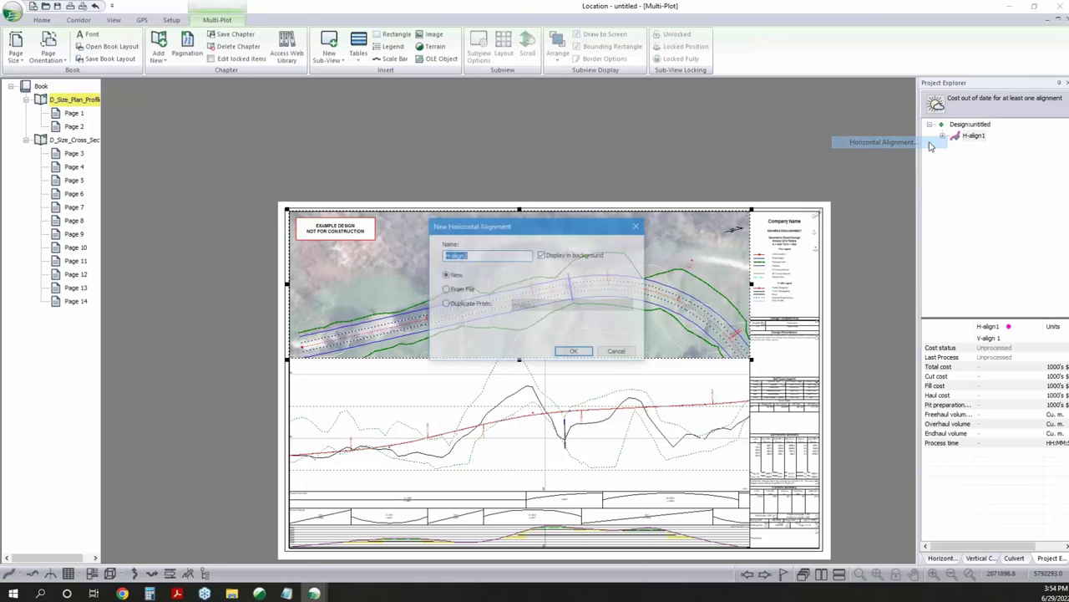
pyautogui.click(446, 304)
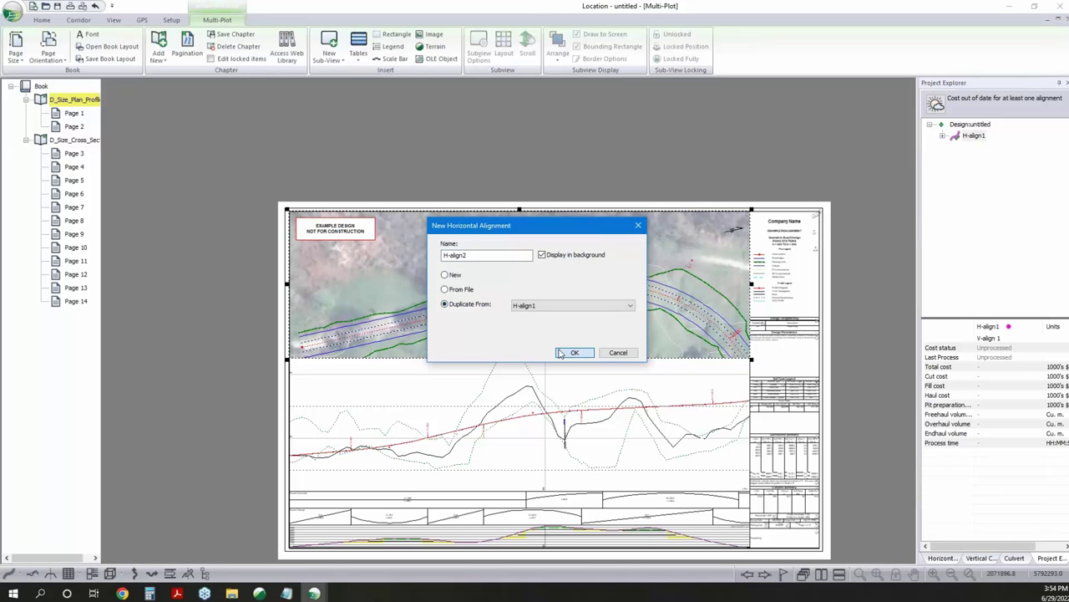
pyautogui.click(575, 351)
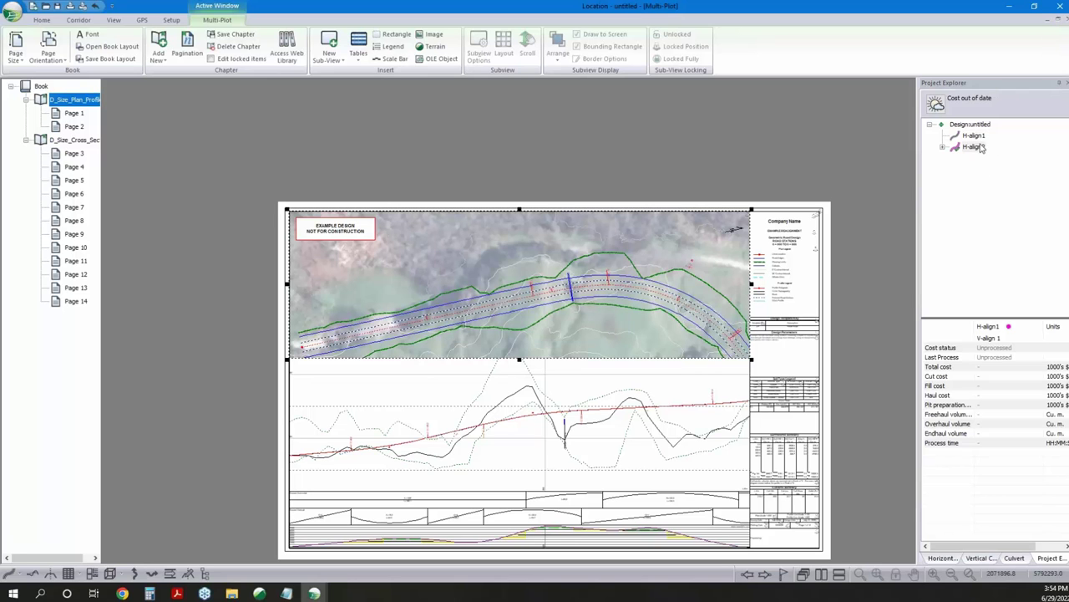
pyautogui.moveTo(980, 142)
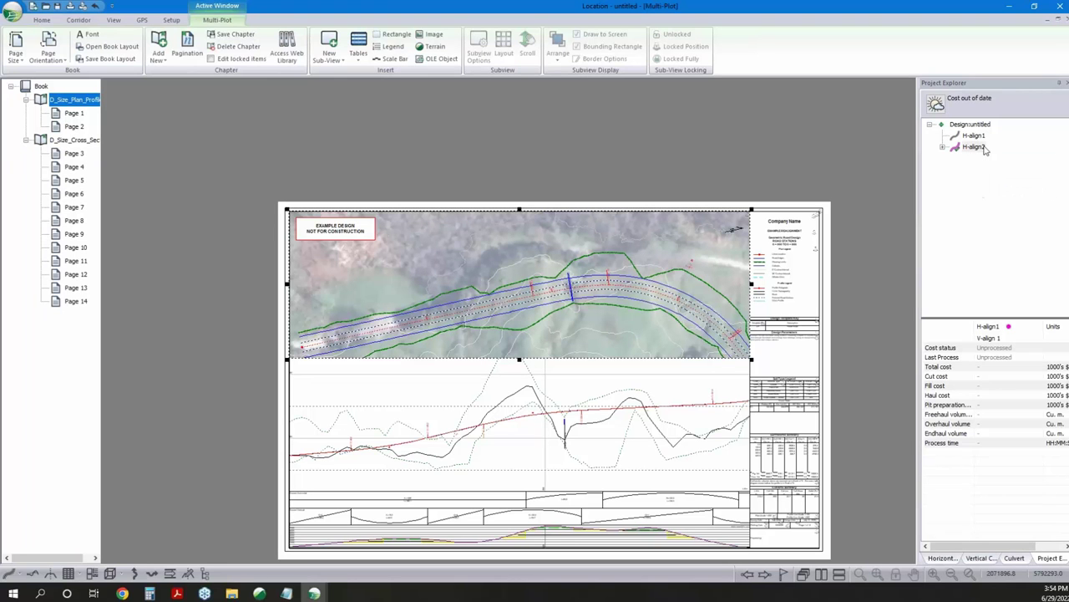
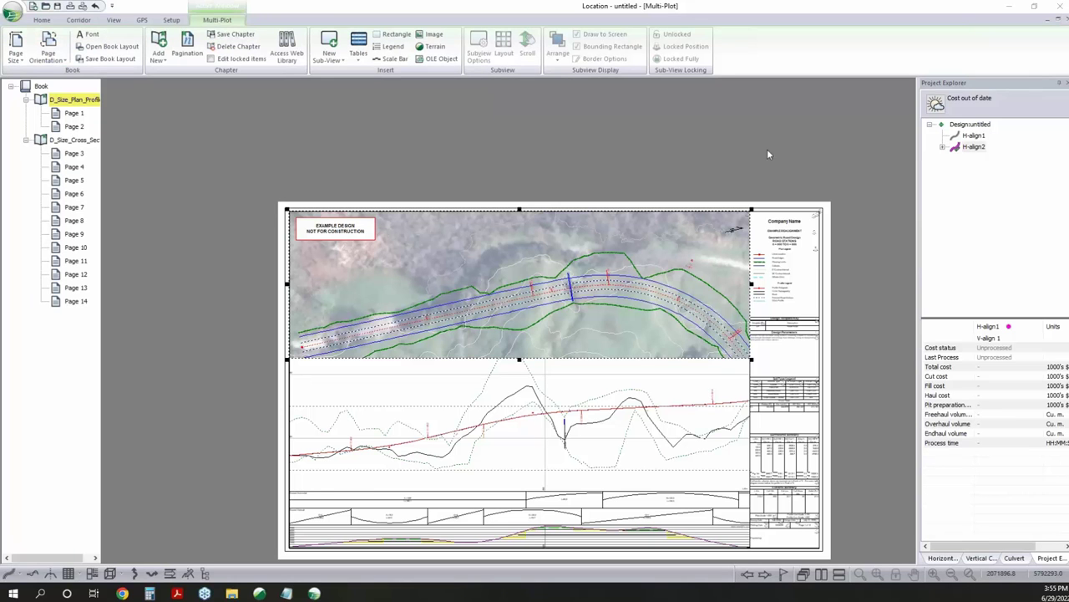
# Close the Multi-Plot window and activate the Section view at station 215.0
pyautogui.click(442, 328)
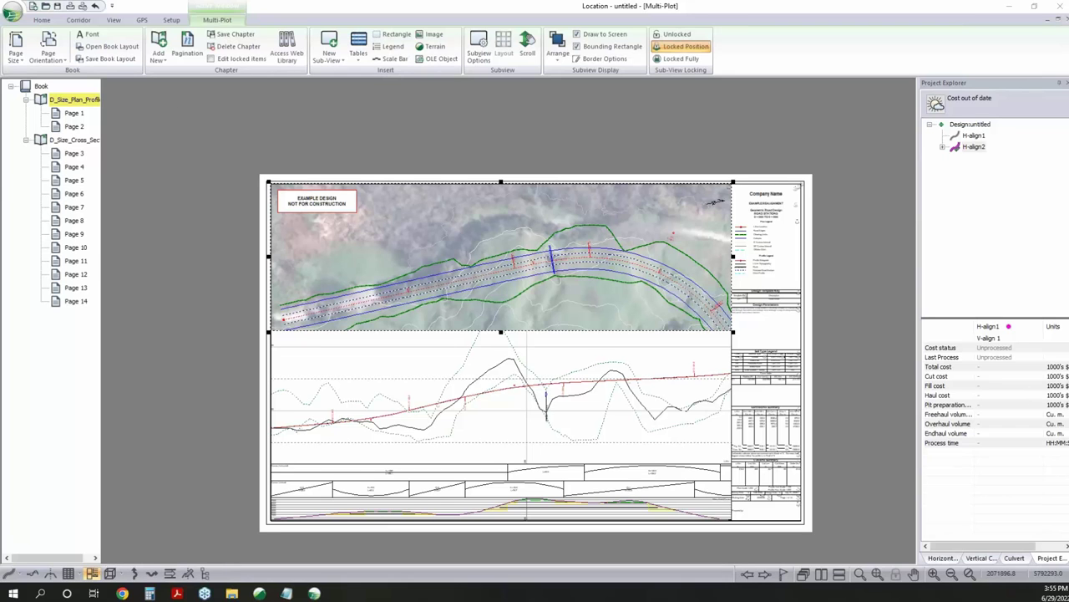
pyautogui.click(1058, 20)
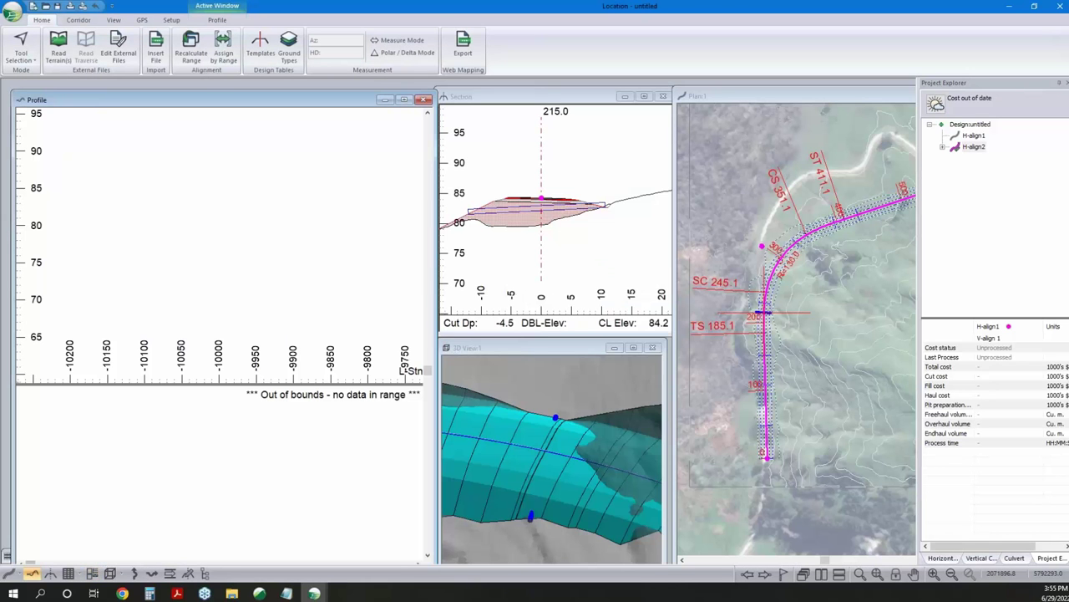
pyautogui.click(541, 198)
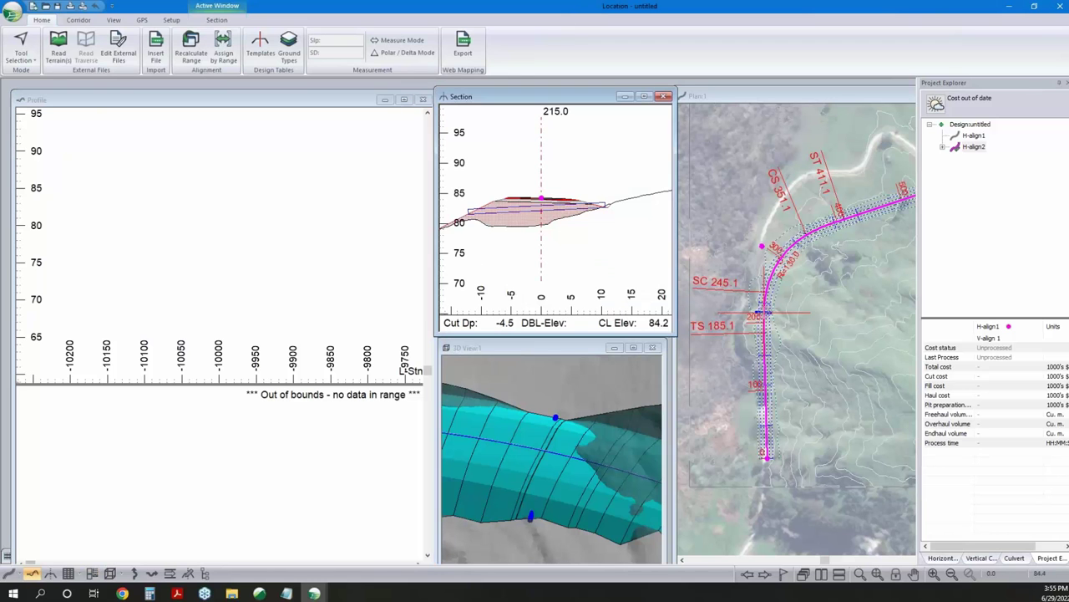
pyautogui.moveTo(542, 197); pyautogui.dragTo(571, 200, button='middle')
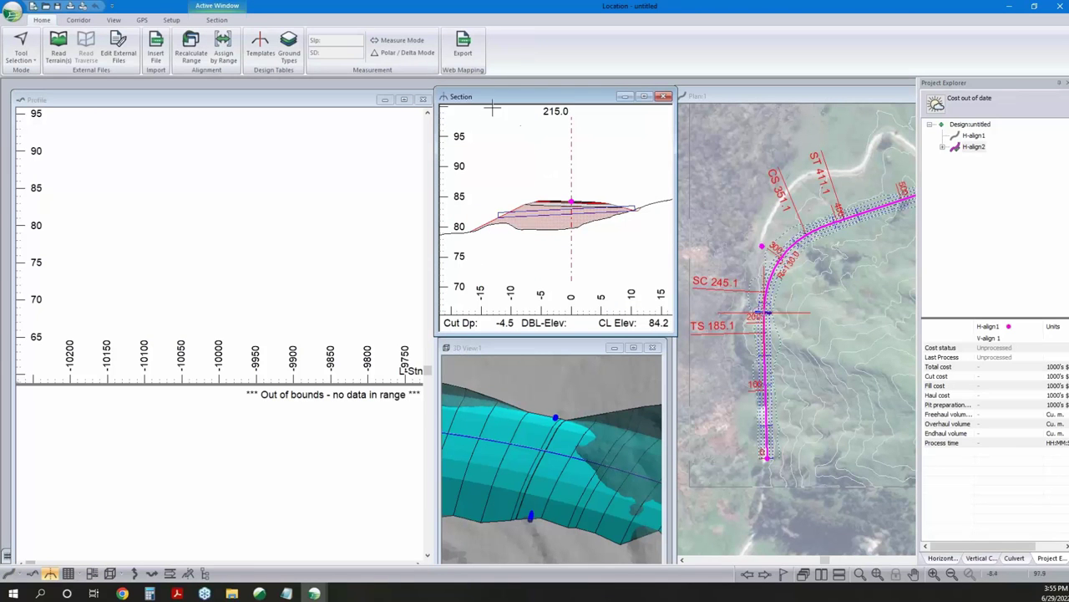
# Open the template editor and lower the DF - Rural template preview below the ground line to show it in cut
pyautogui.click(260, 46)
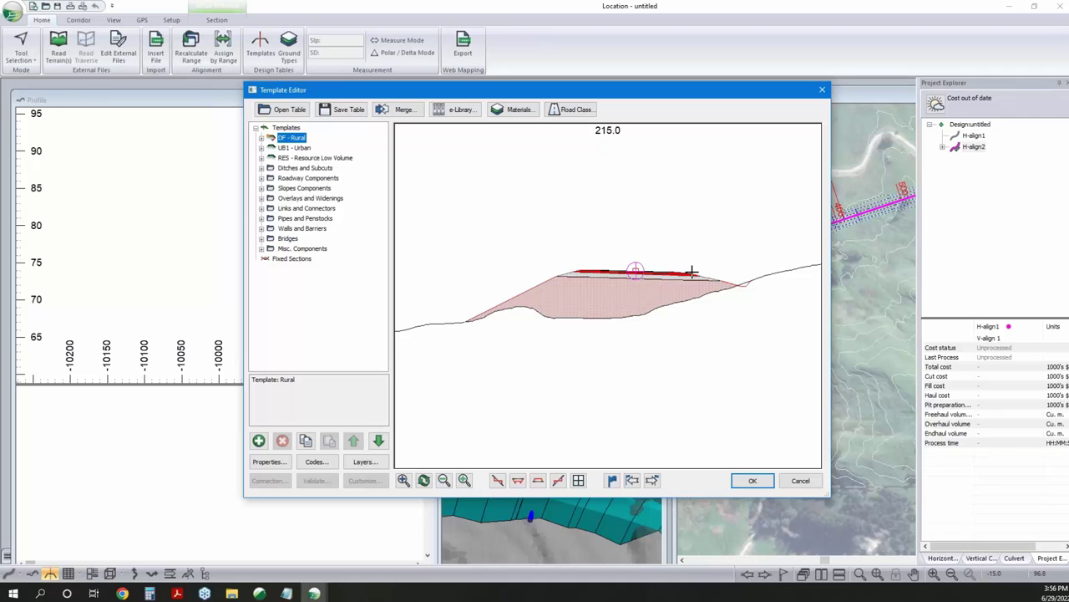
pyautogui.moveTo(630, 267); pyautogui.dragTo(644, 339)
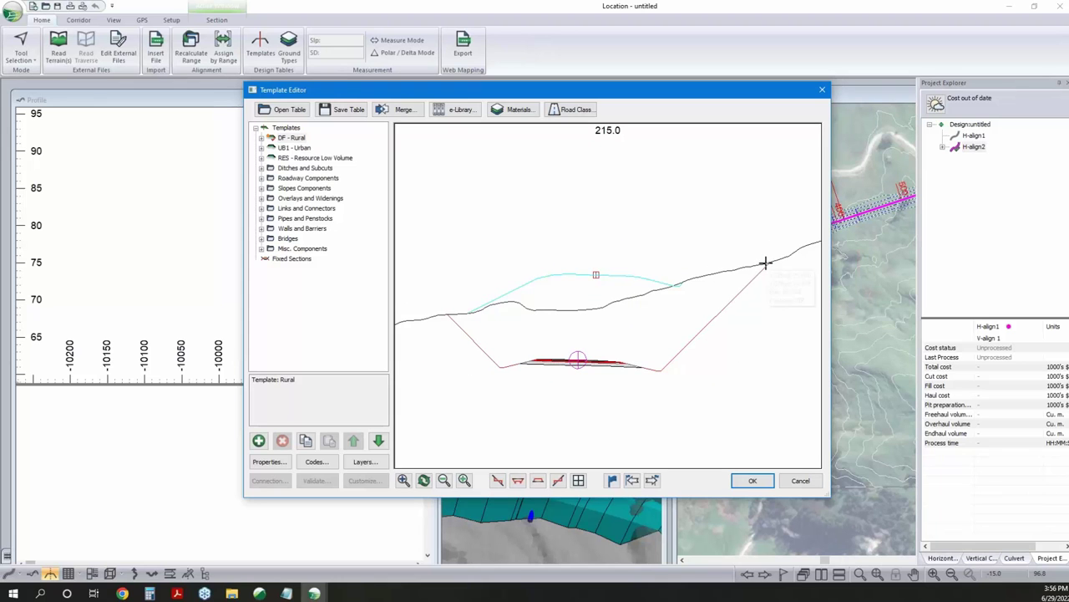
pyautogui.moveTo(766, 263)
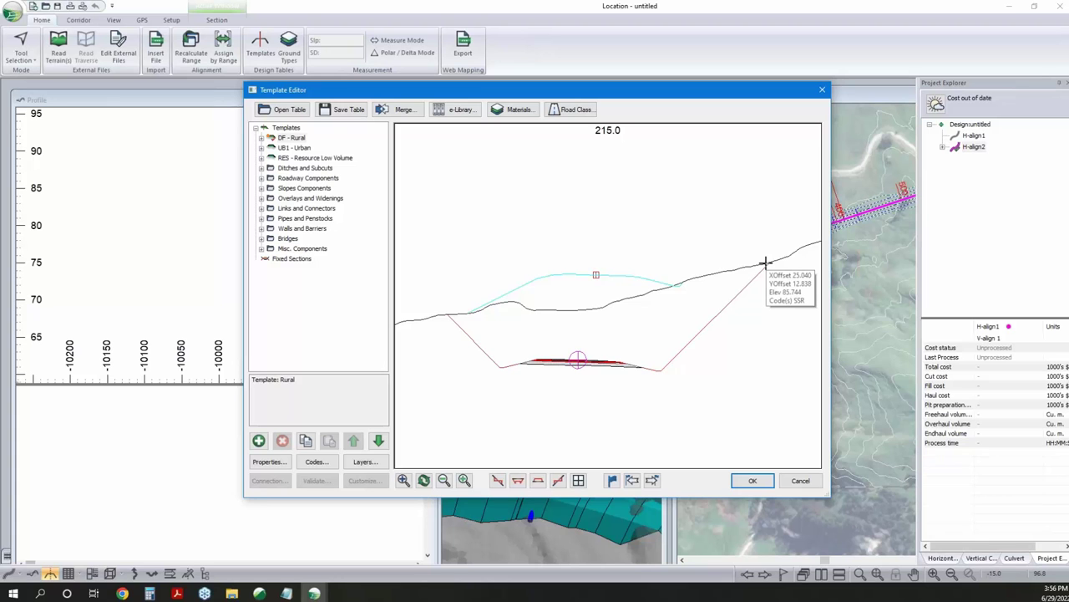
# Expand the DF - Rural template and review the properties of its right Slope I - Standard Cut/Fill component without changing them
pyautogui.click(261, 138)
pyautogui.click(306, 200)
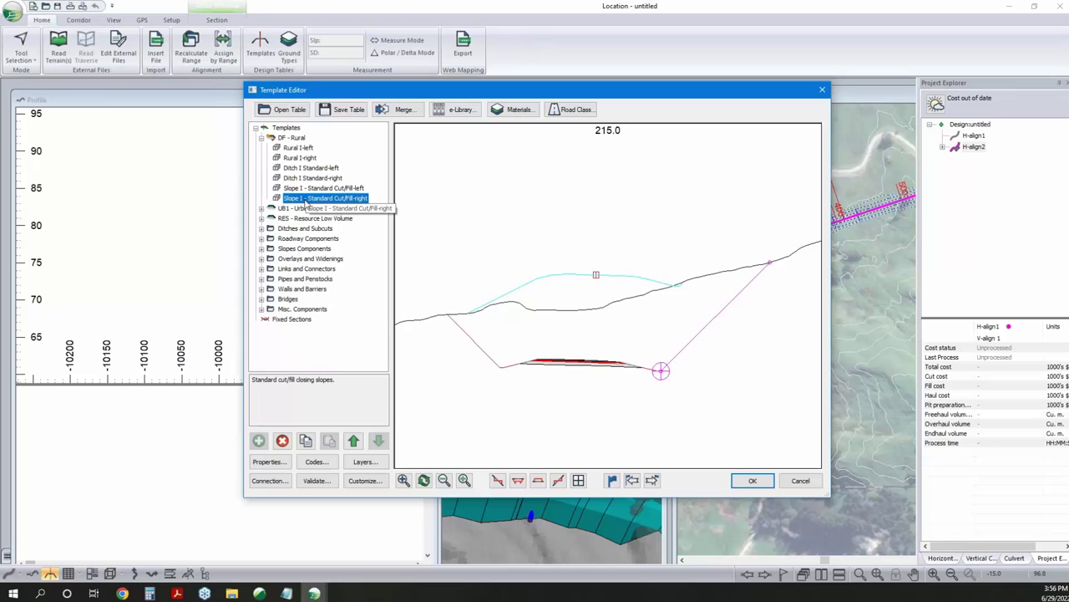
pyautogui.doubleClick(305, 200)
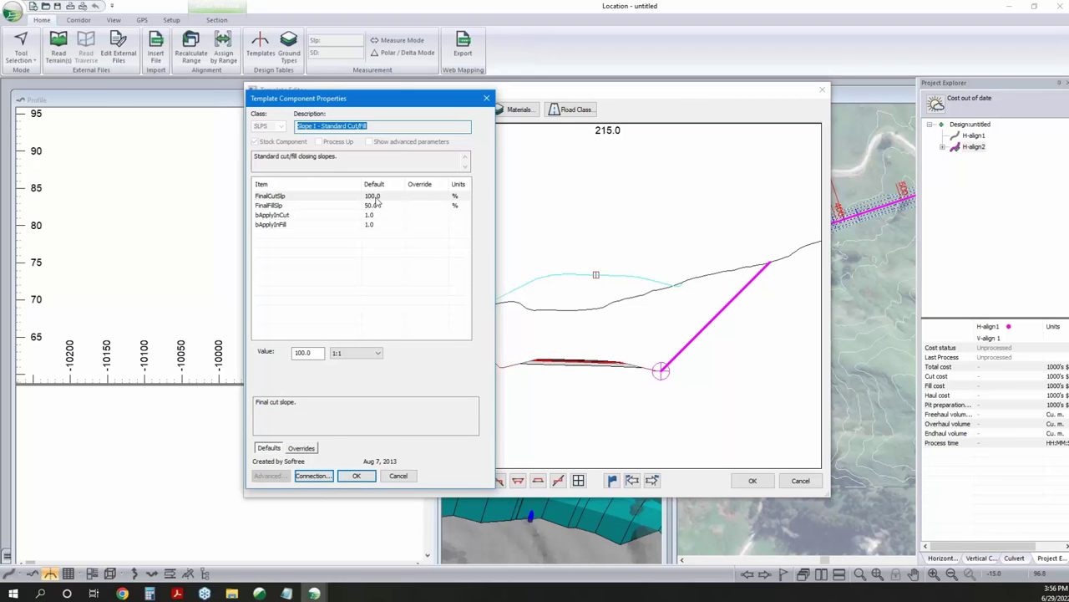
pyautogui.click(397, 475)
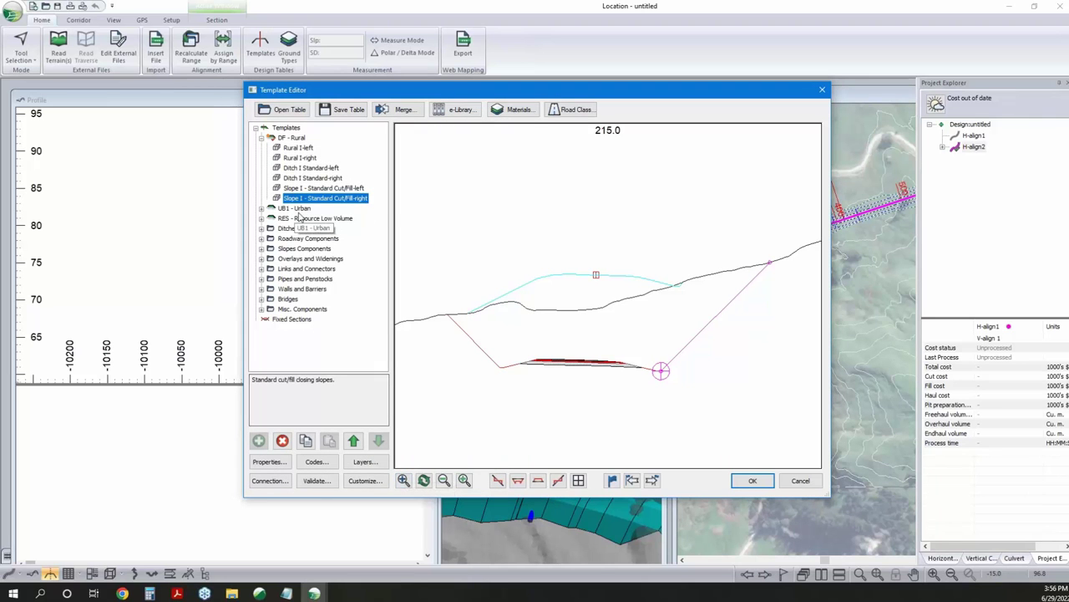
# Duplicate the DF - Rural template as a new template in the list
pyautogui.rightClick(292, 137)
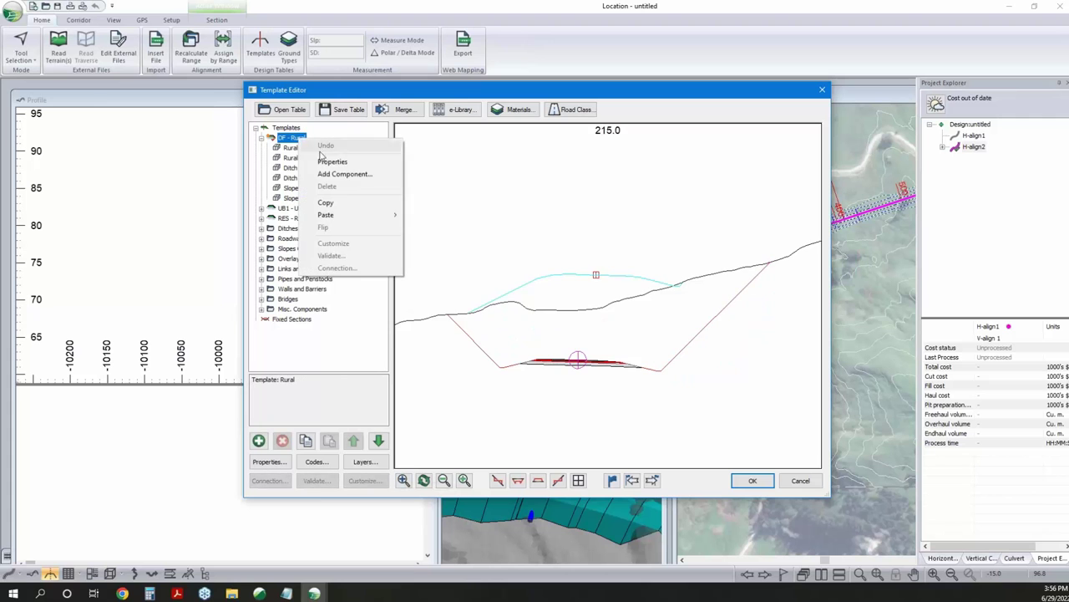
pyautogui.click(311, 206)
pyautogui.rightClick(302, 138)
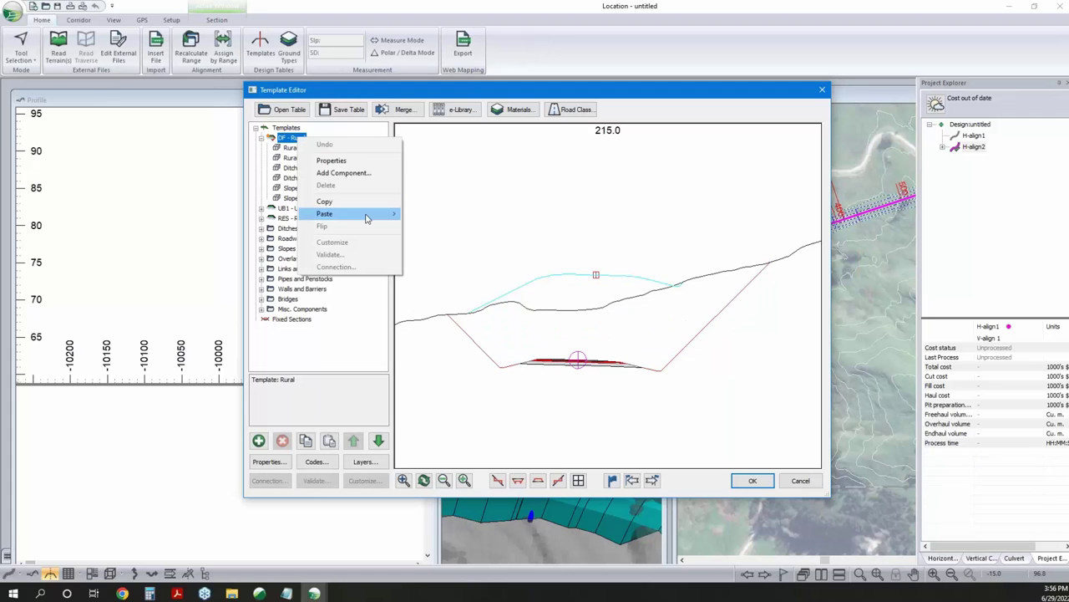
pyautogui.moveTo(360, 214)
pyautogui.click(433, 227)
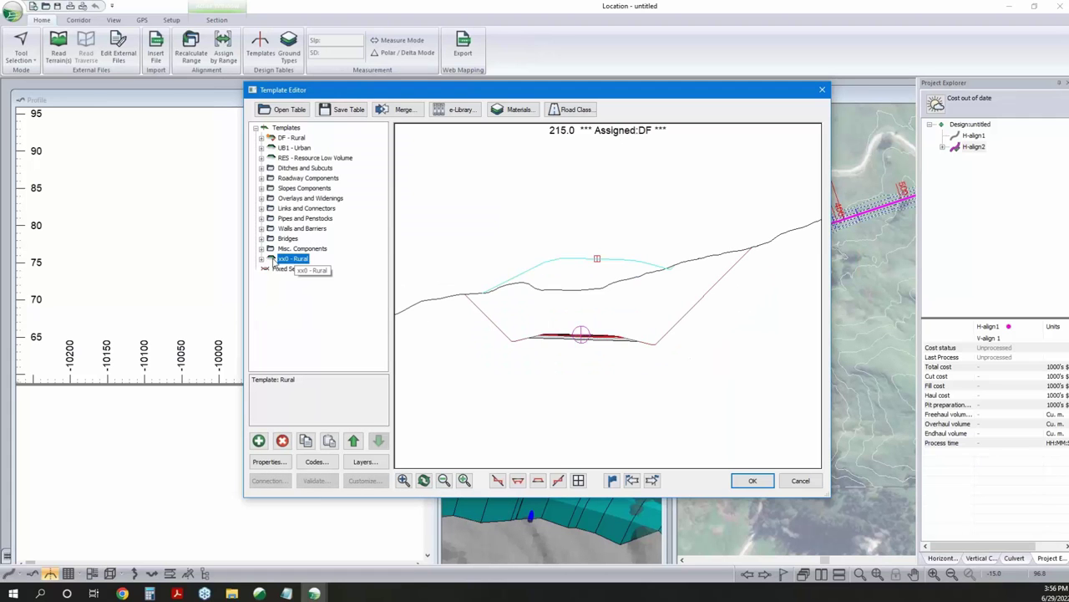
# Delete the right Slope I - Standard Cut/Fill component from the copied Rural template
pyautogui.click(262, 260)
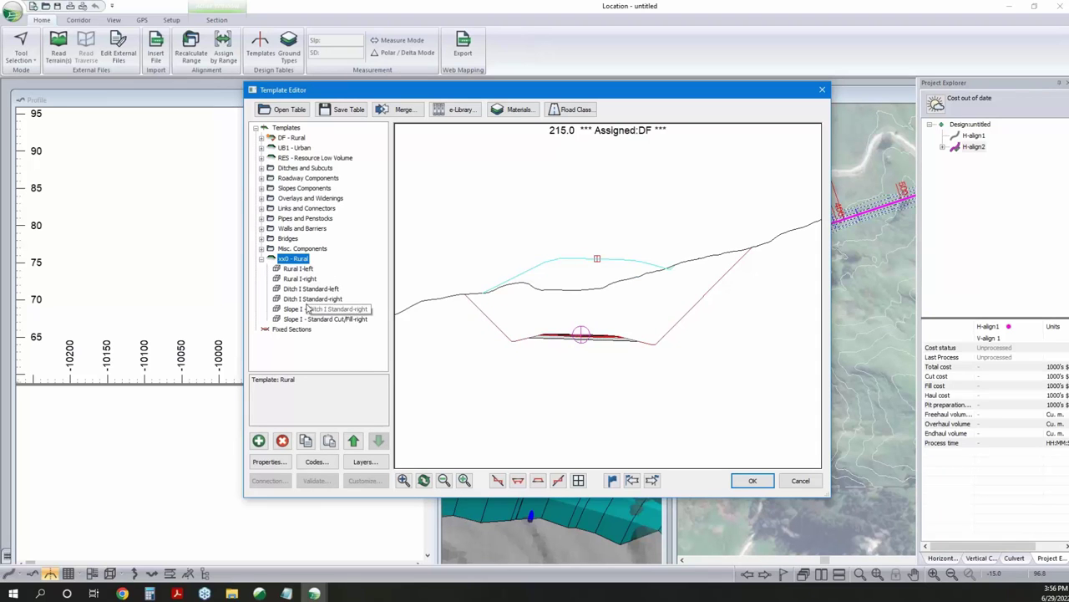
pyautogui.click(323, 309)
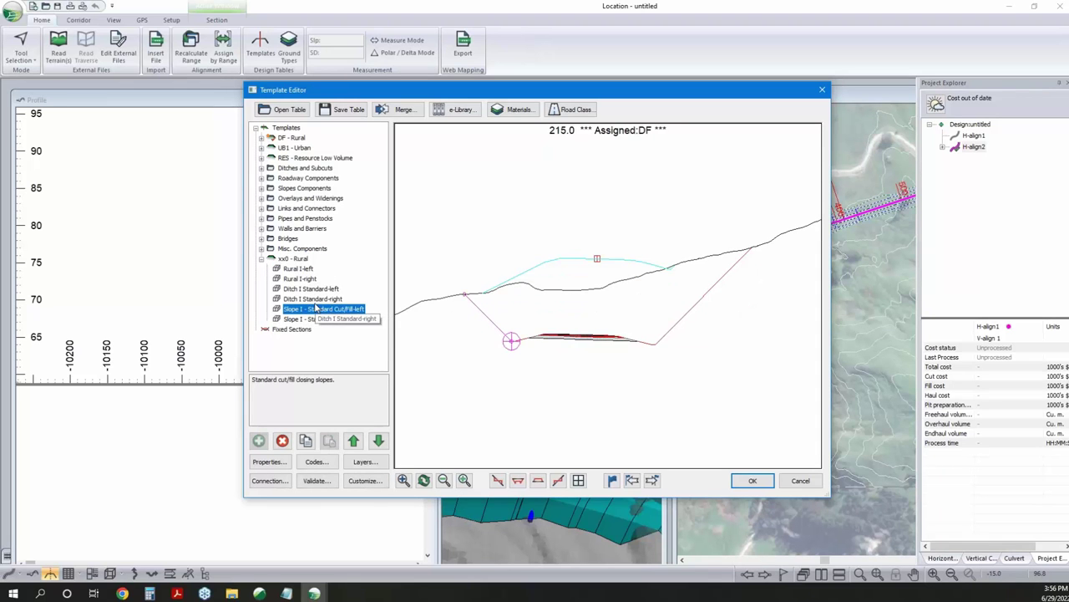
pyautogui.click(317, 316)
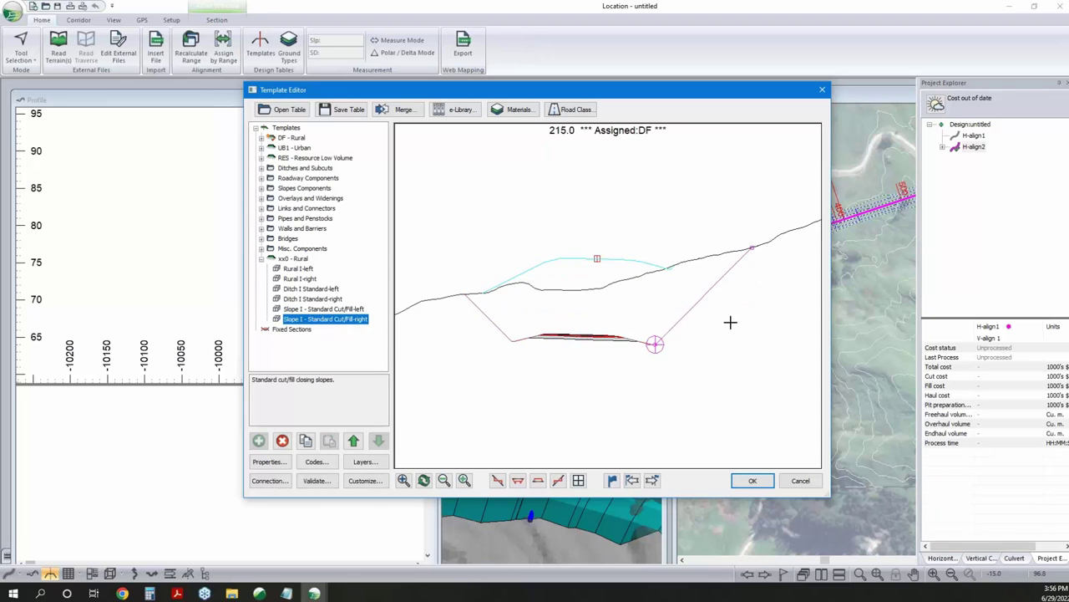
pyautogui.click(283, 440)
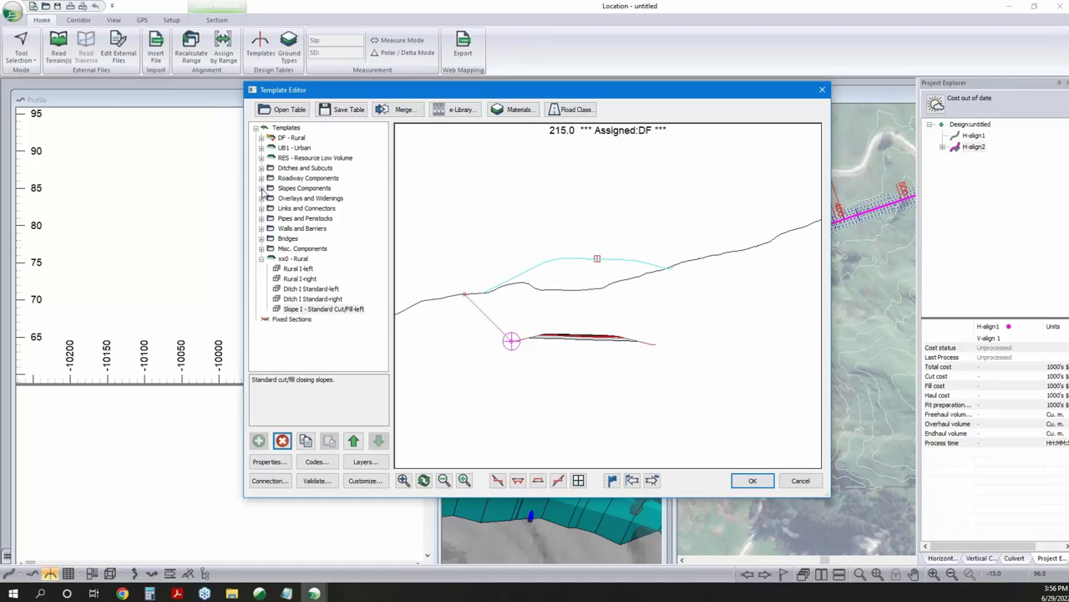
# Copy Slope VI - Benches from the Slopes Components and paste it into the copied Rural template as its right slope
pyautogui.click(262, 188)
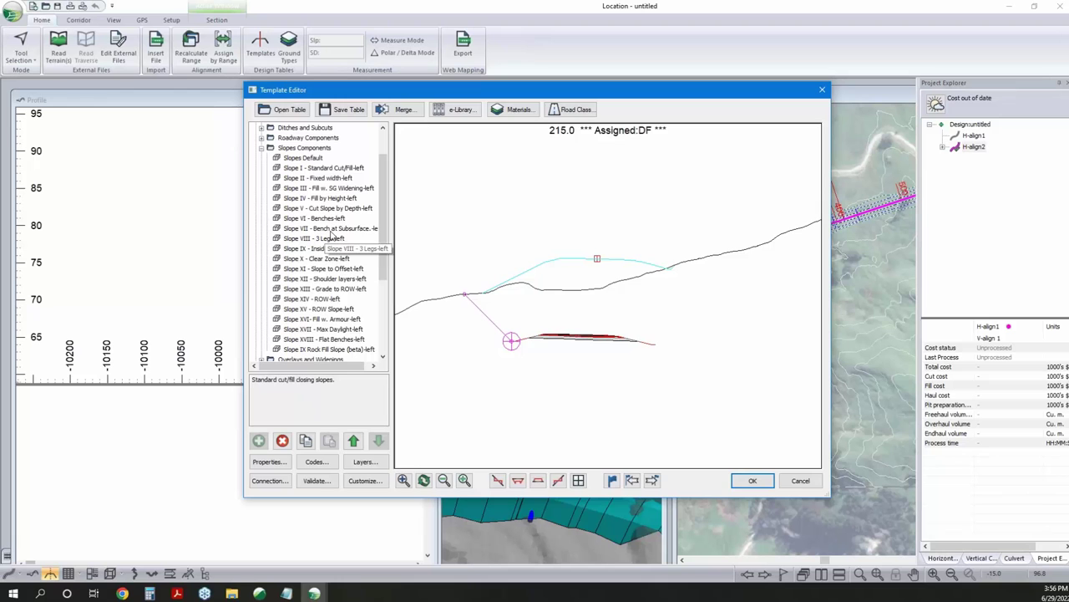
pyautogui.click(328, 219)
pyautogui.rightClick(330, 221)
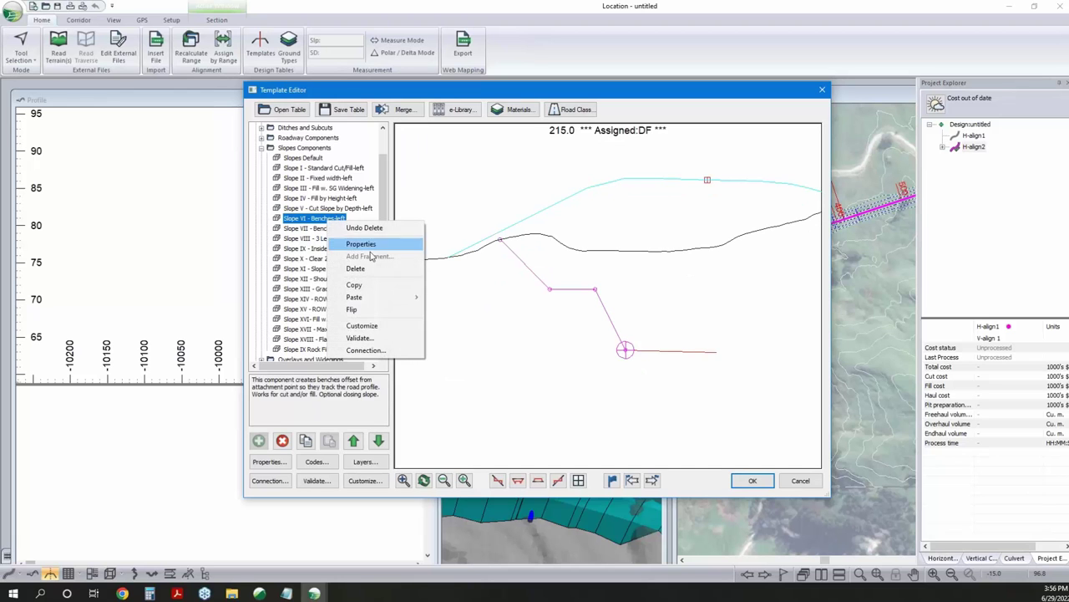
pyautogui.click(381, 284)
pyautogui.scroll(-5, 321, 326)
pyautogui.rightClick(318, 341)
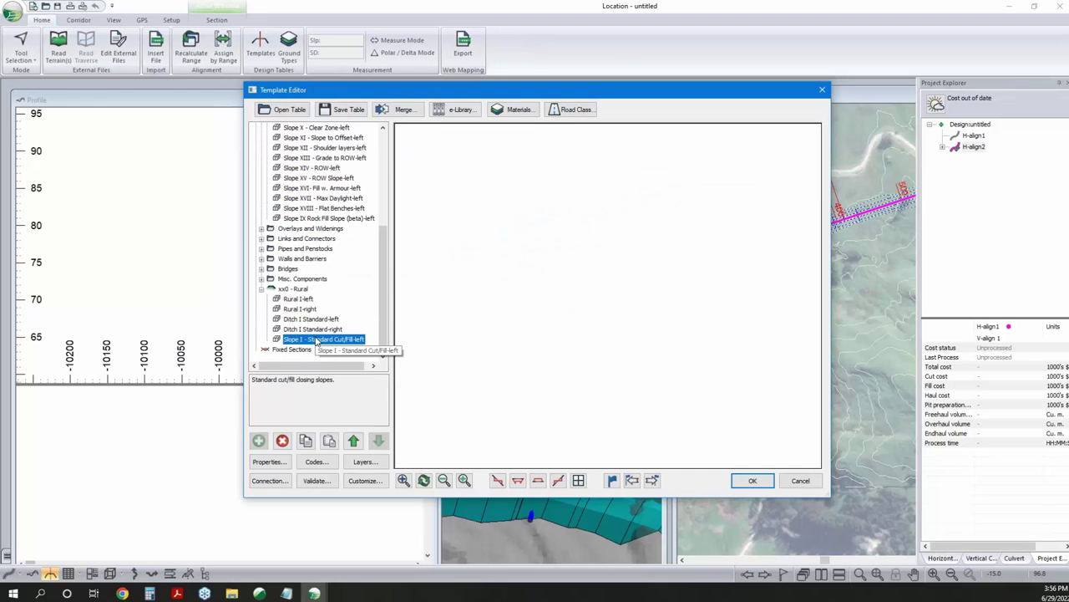
pyautogui.moveTo(380, 414)
pyautogui.click(460, 450)
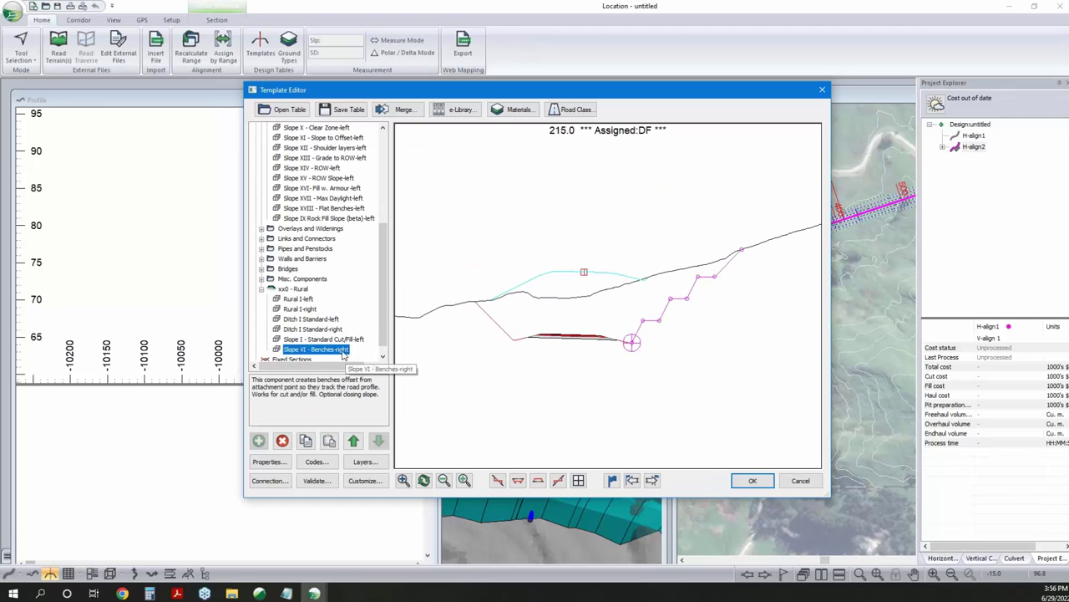
# Set the BenchHeight of the right Slope VI - Benches component to 6 m
pyautogui.doubleClick(345, 351)
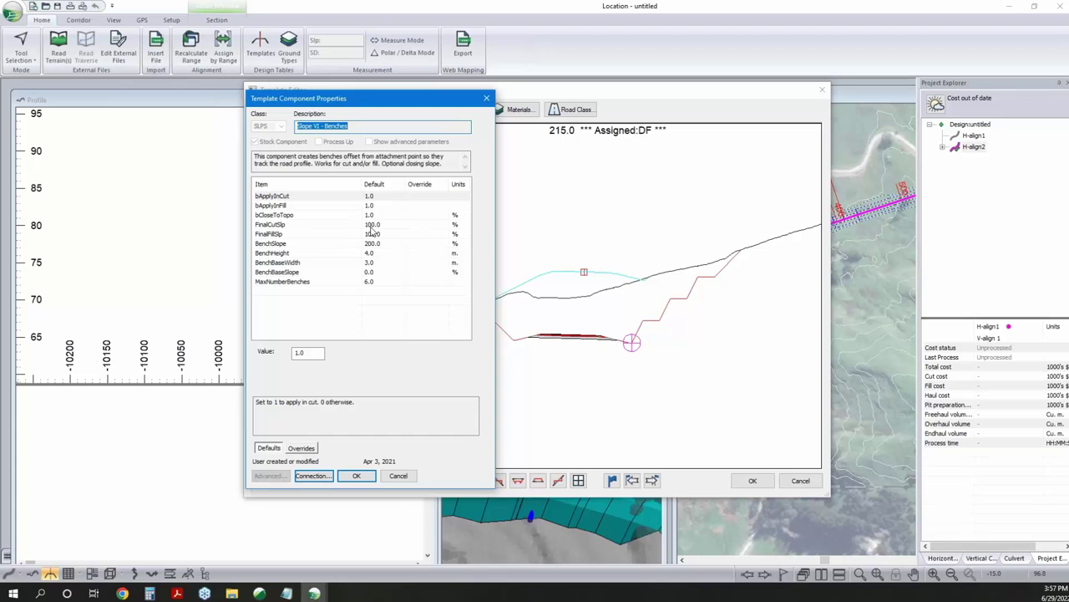
pyautogui.click(372, 252)
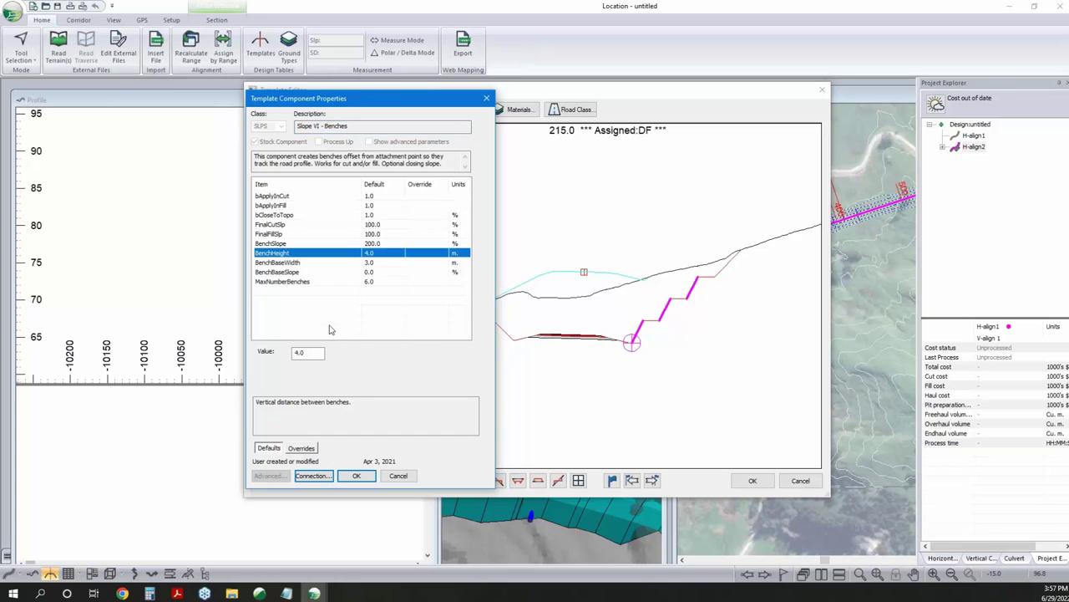
pyautogui.doubleClick(311, 353)
pyautogui.write('6')
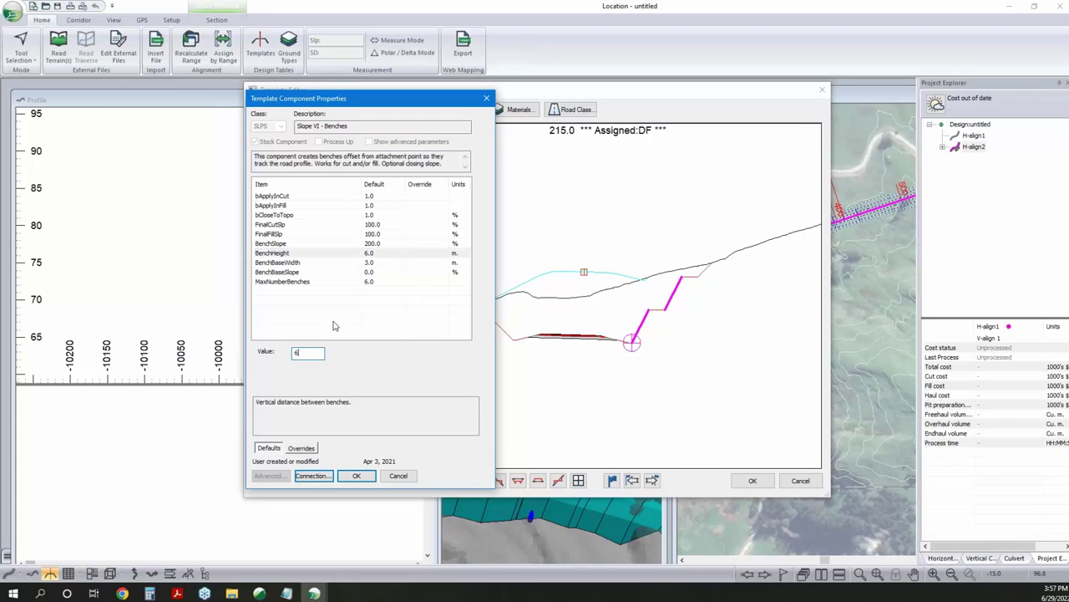
pyautogui.click(370, 263)
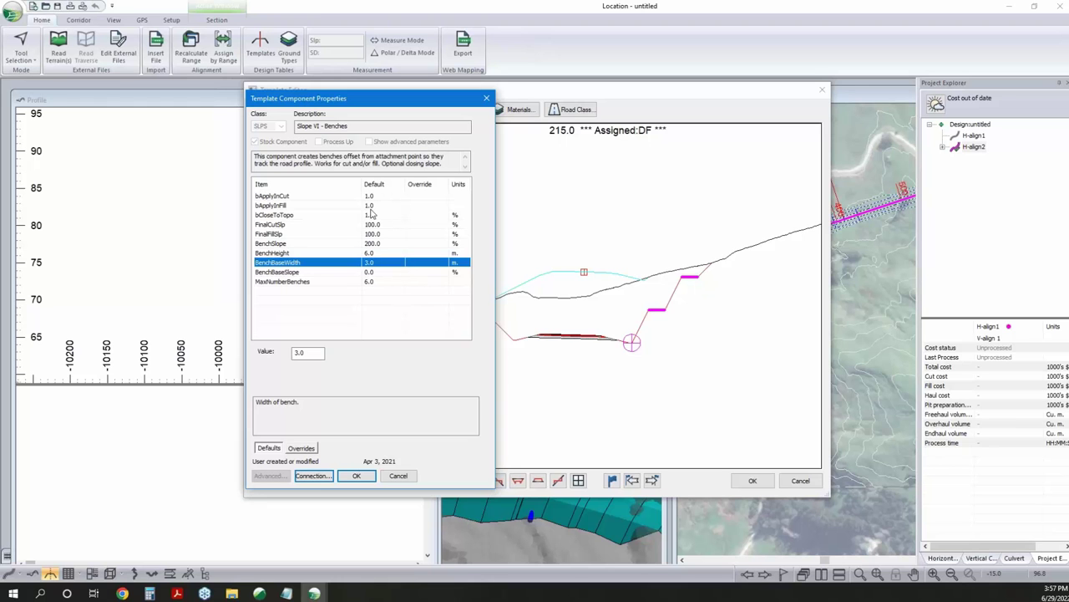
pyautogui.click(372, 205)
pyautogui.click(358, 476)
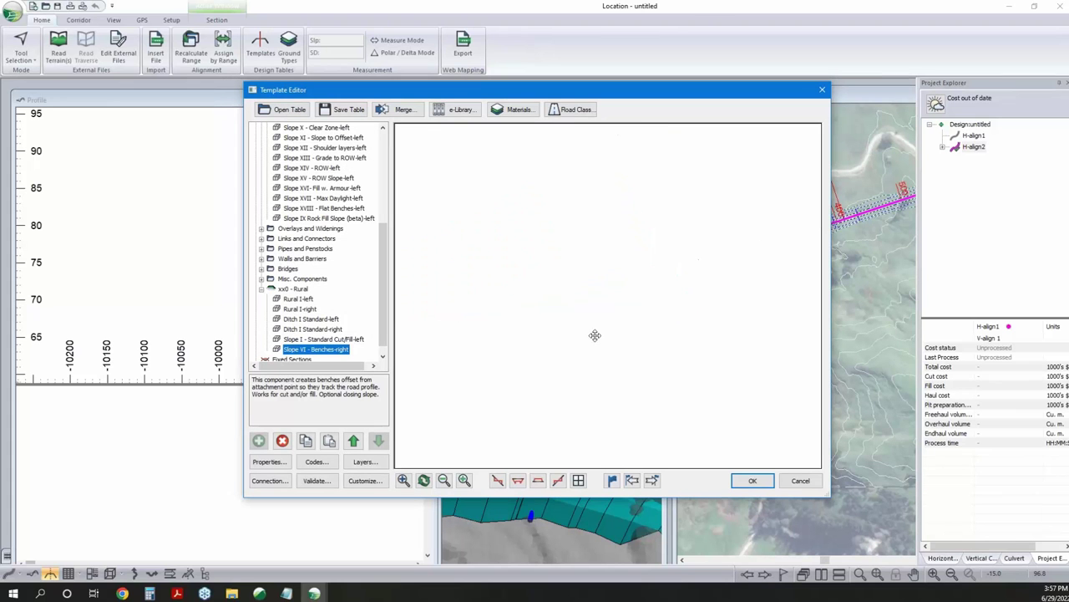
# Set bApplyInFill of the right Slope VI - Benches component to 0 so that benches apply only in cut
pyautogui.doubleClick(345, 357)
pyautogui.click(368, 214)
pyautogui.click(356, 207)
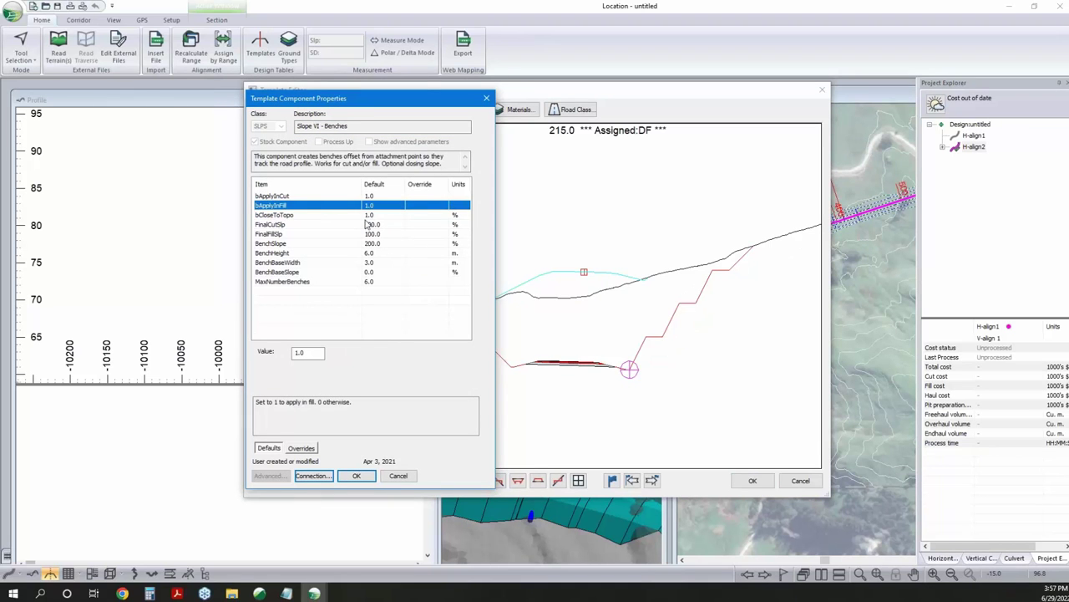
pyautogui.doubleClick(300, 352)
pyautogui.write('0')
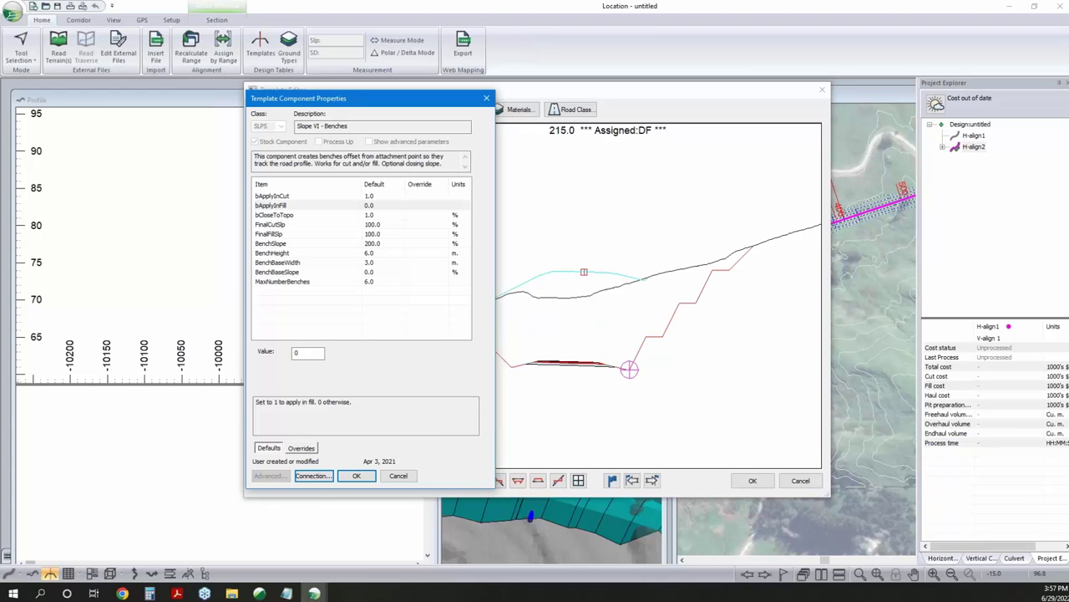
pyautogui.click(358, 475)
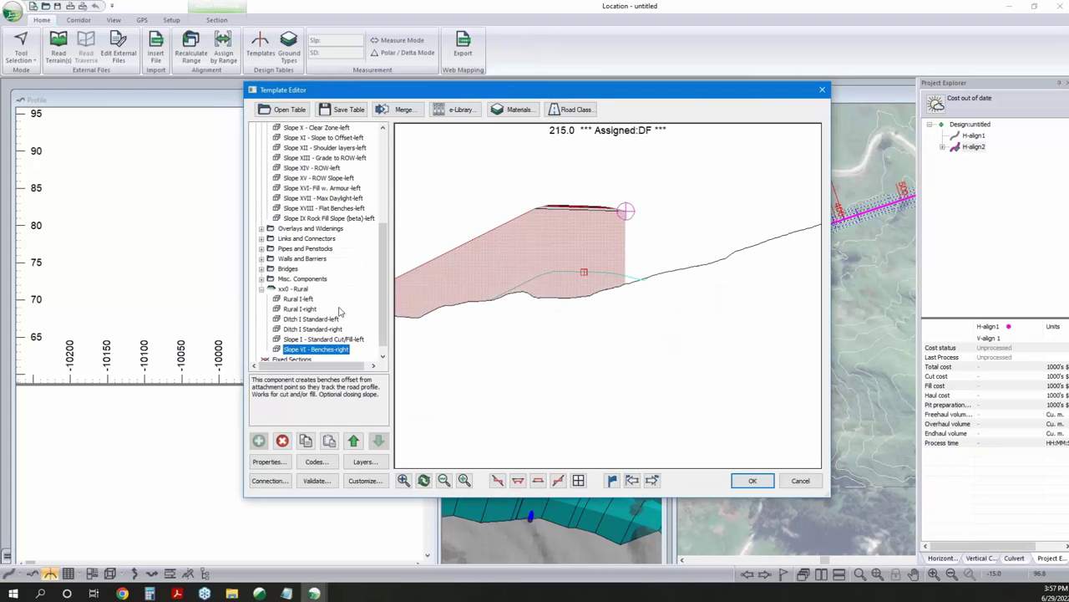
# Copy the left Slope I - Standard Cut/Fill, paste it as a right slope after Slope VI - Benches, and discard the template edits
pyautogui.click(326, 339)
pyautogui.rightClick(280, 339)
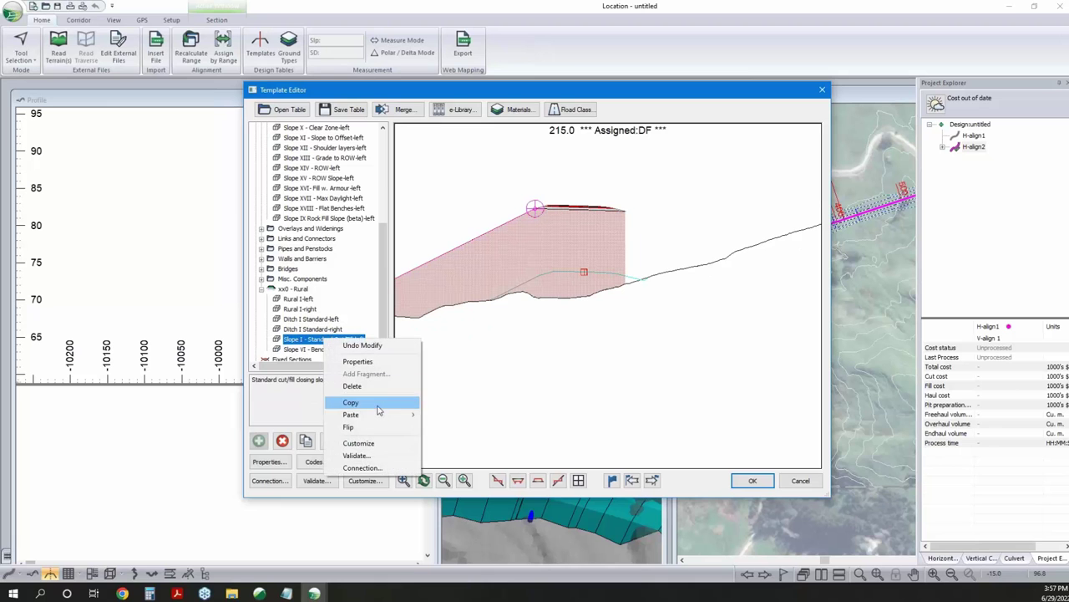
pyautogui.click(378, 407)
pyautogui.rightClick(335, 351)
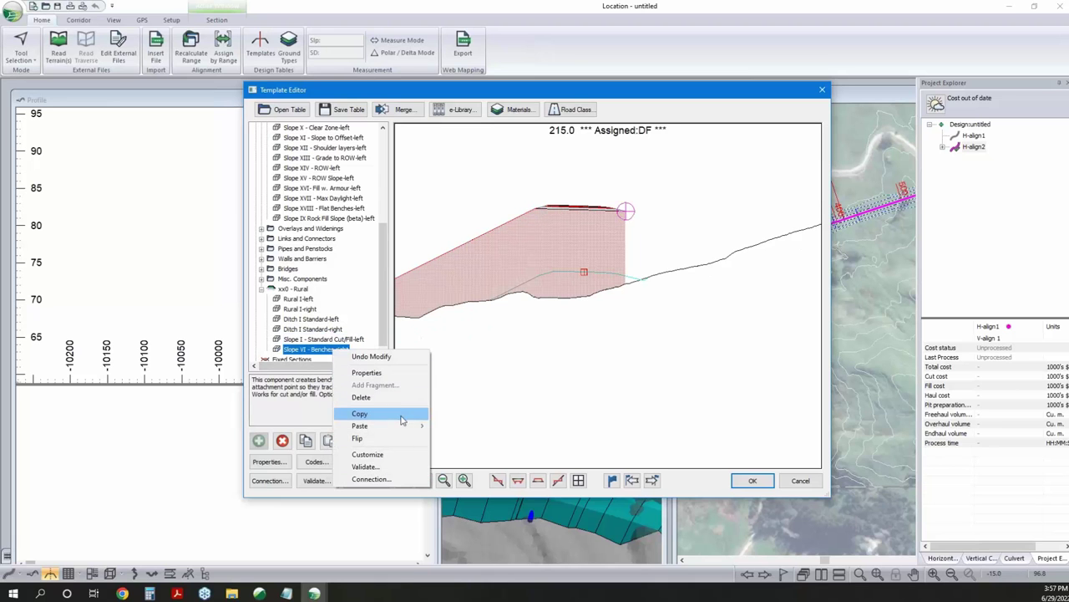
pyautogui.moveTo(404, 427)
pyautogui.click(482, 464)
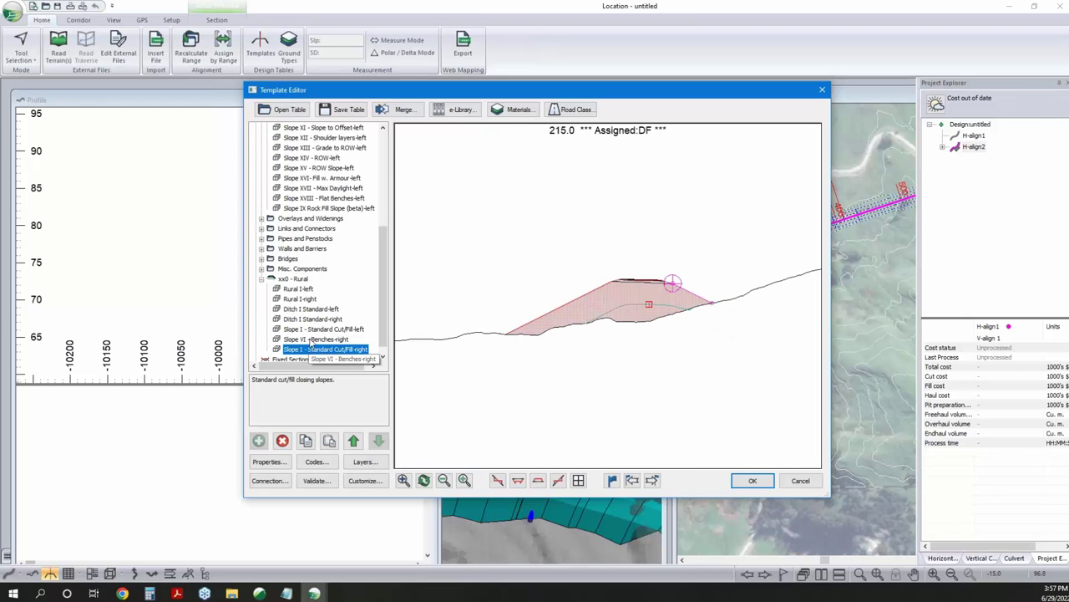
pyautogui.click(315, 339)
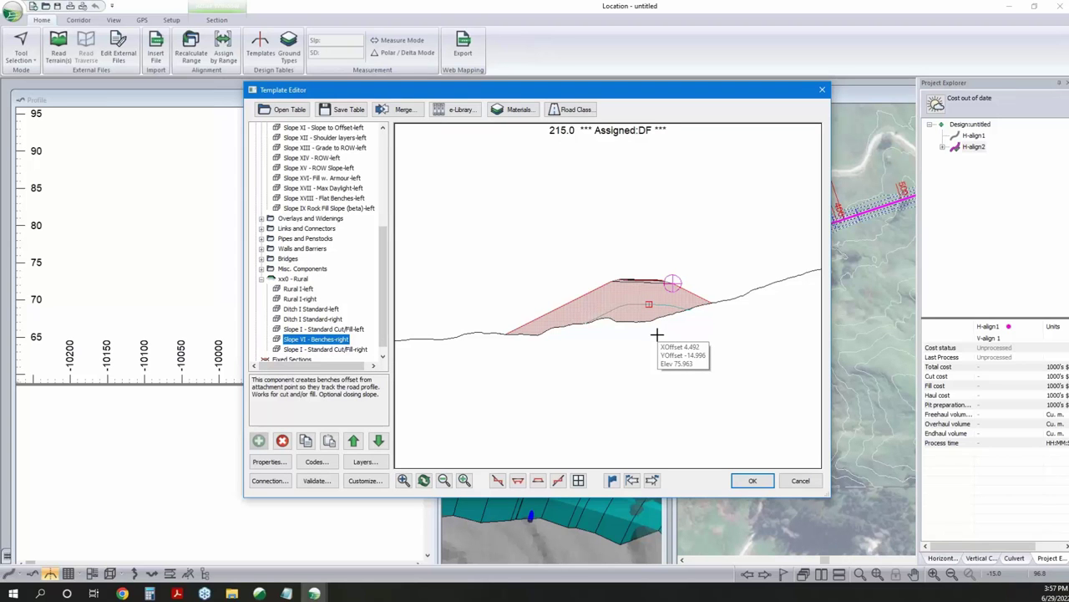
pyautogui.click(801, 482)
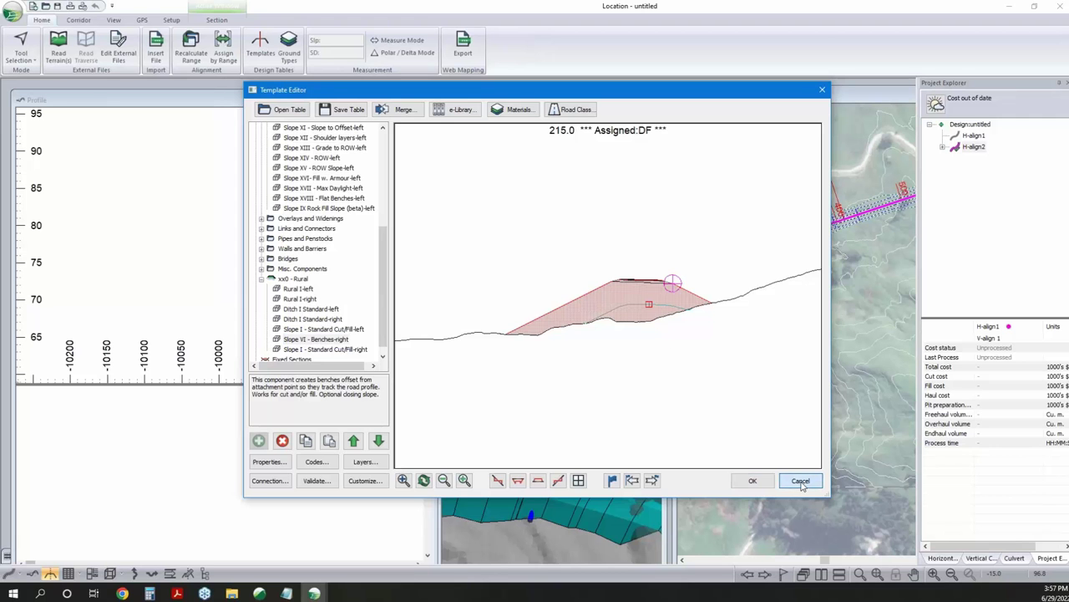
# Display the cross-section at station 605, just past the 800 mm culvert
pyautogui.click(219, 244)
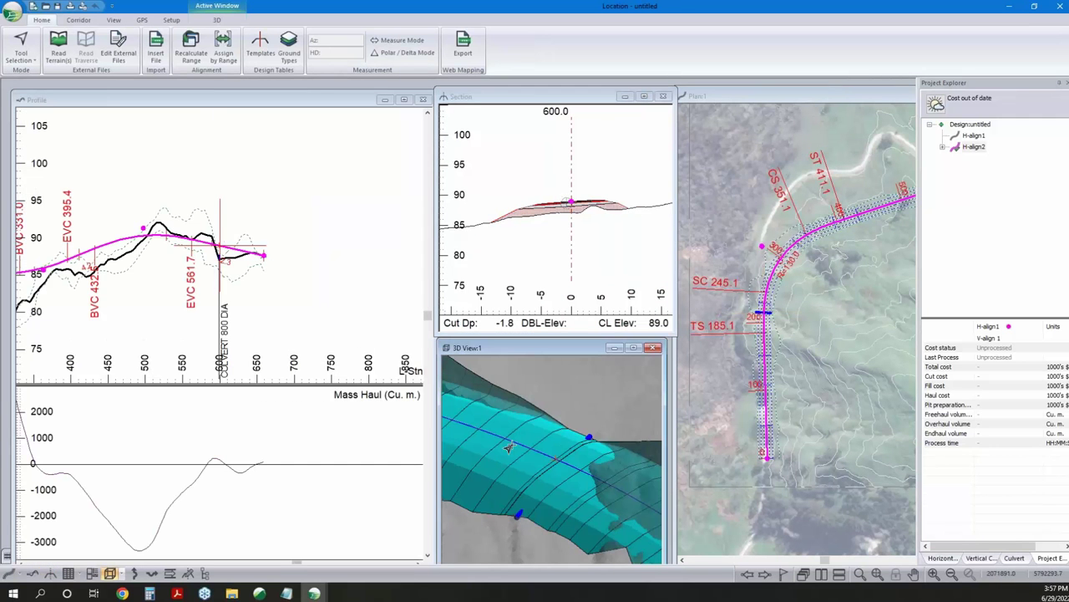
pyautogui.click(552, 441)
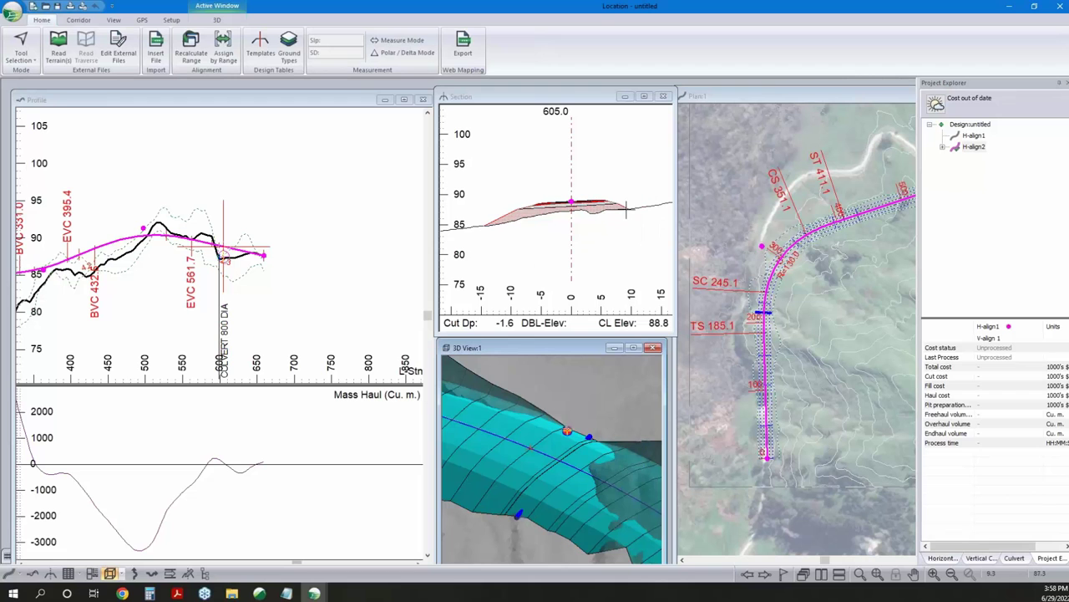
pyautogui.moveTo(624, 209)
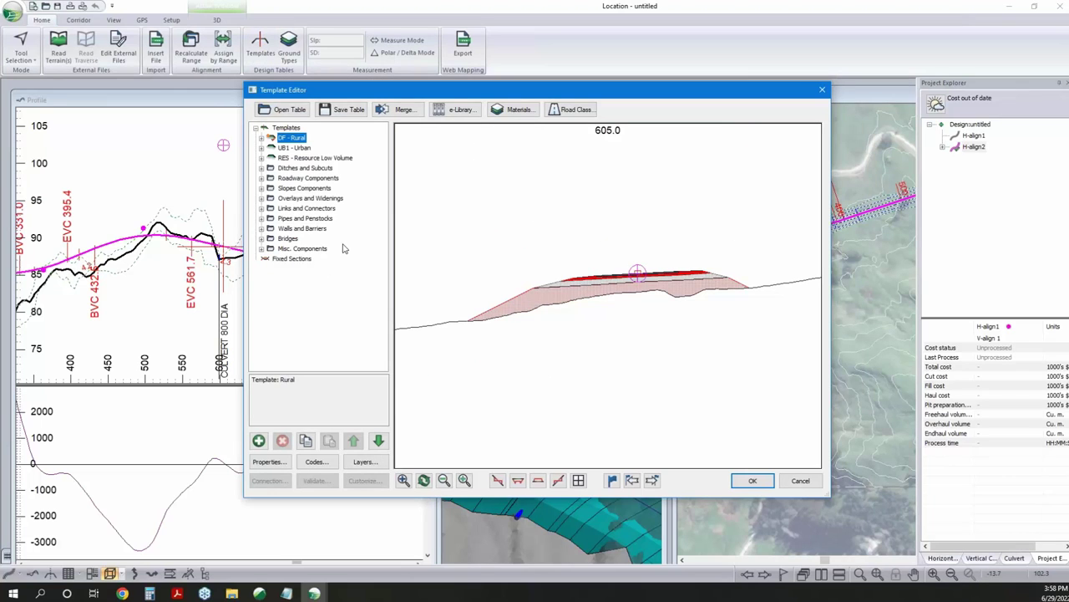
# Examine the DF - Rural template's components and its Rural I-left component, and leave the template editor without saving changes
pyautogui.moveTo(761, 317)
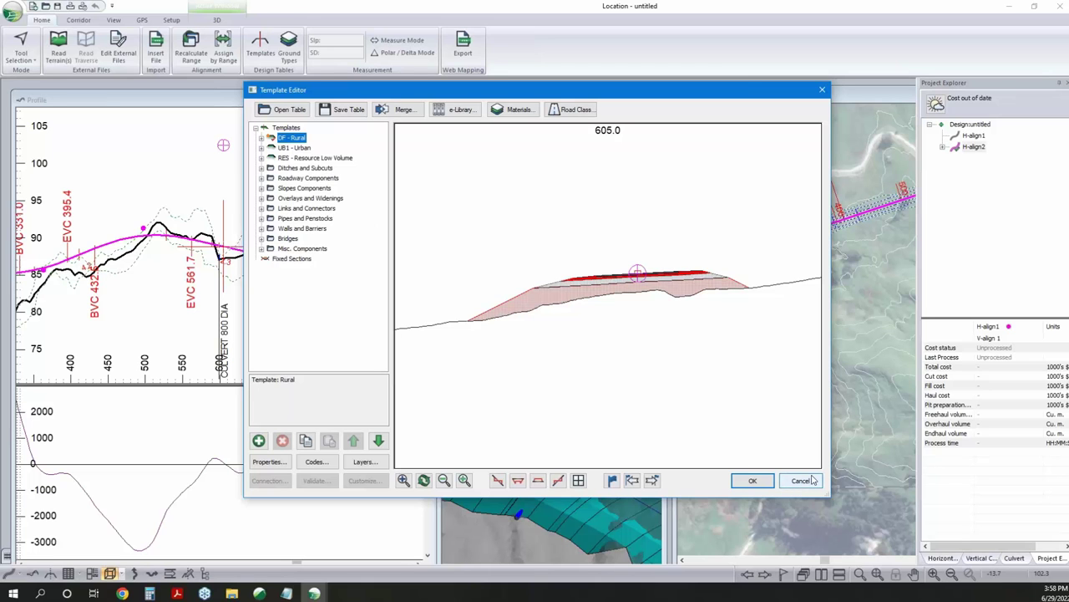
pyautogui.click(261, 138)
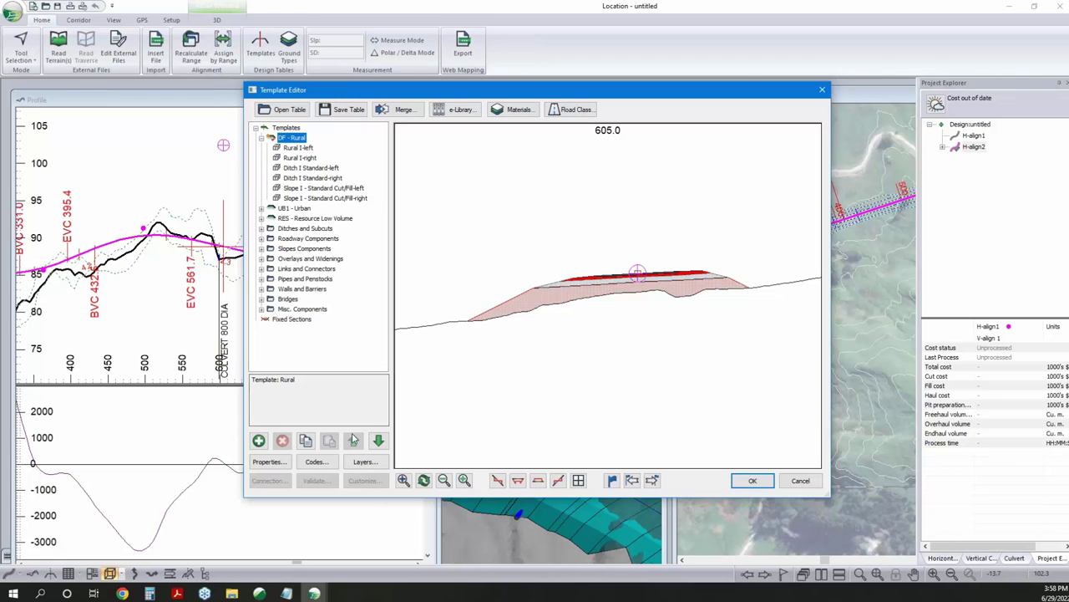
pyautogui.click(298, 147)
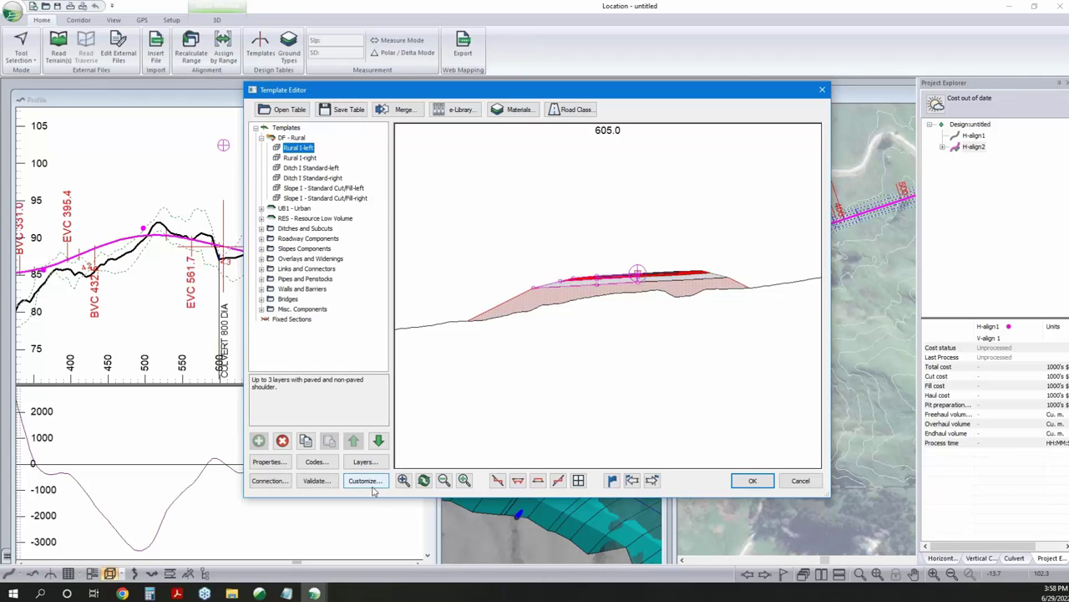
pyautogui.click(813, 480)
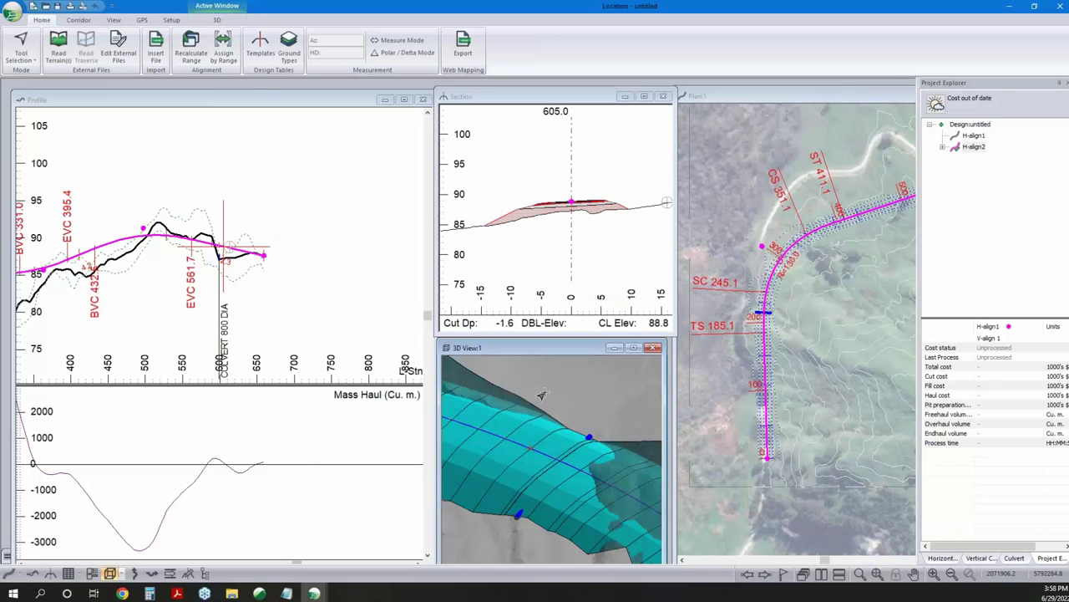
pyautogui.moveTo(566, 396)
pyautogui.click(189, 574)
pyautogui.moveTo(578, 198)
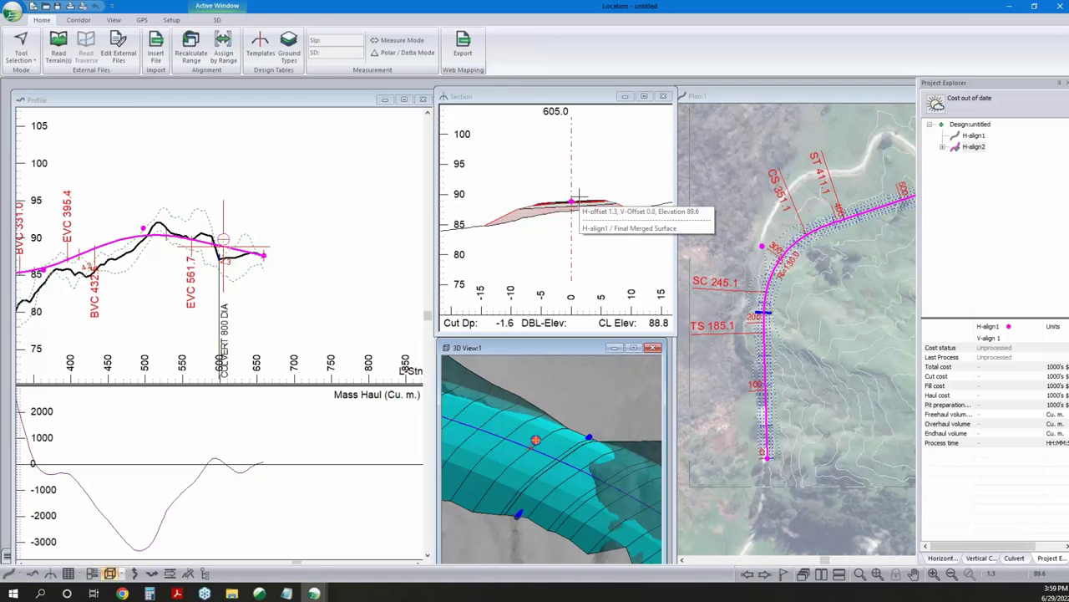